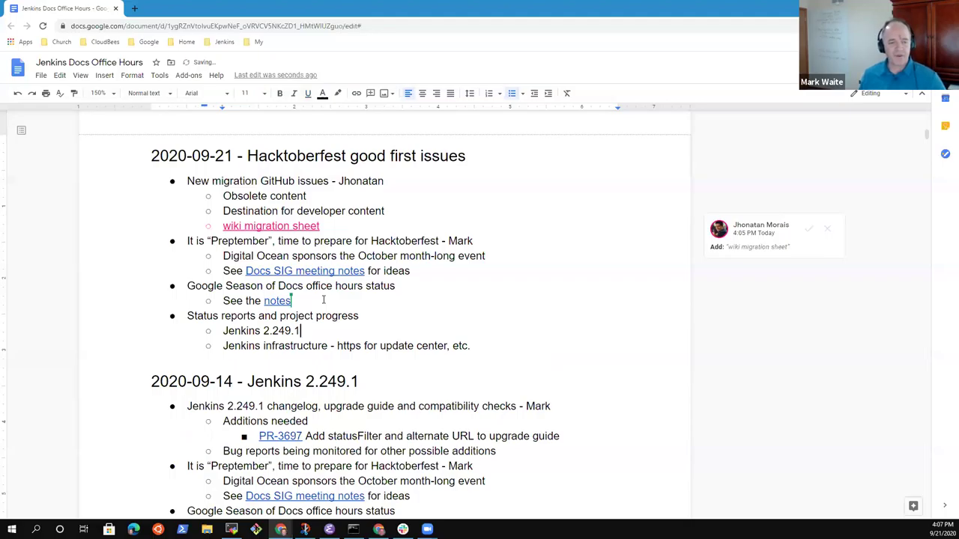
Go over the 2020-09-21 agenda, highlighting the "New migration GitHub issues" line and the "Preptember" line.
key(Down)
key(End)
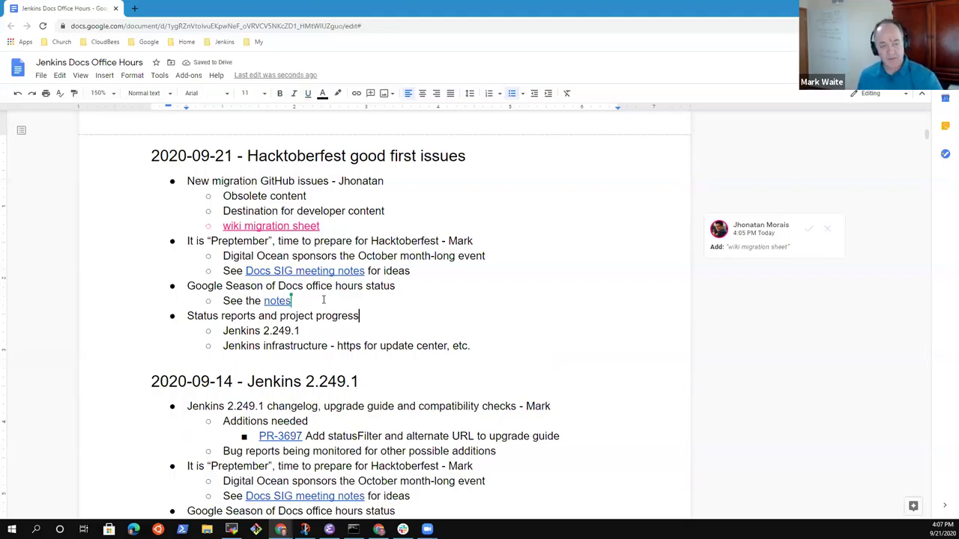
key(Up)
key(Up)
key(Up)
key(Up)
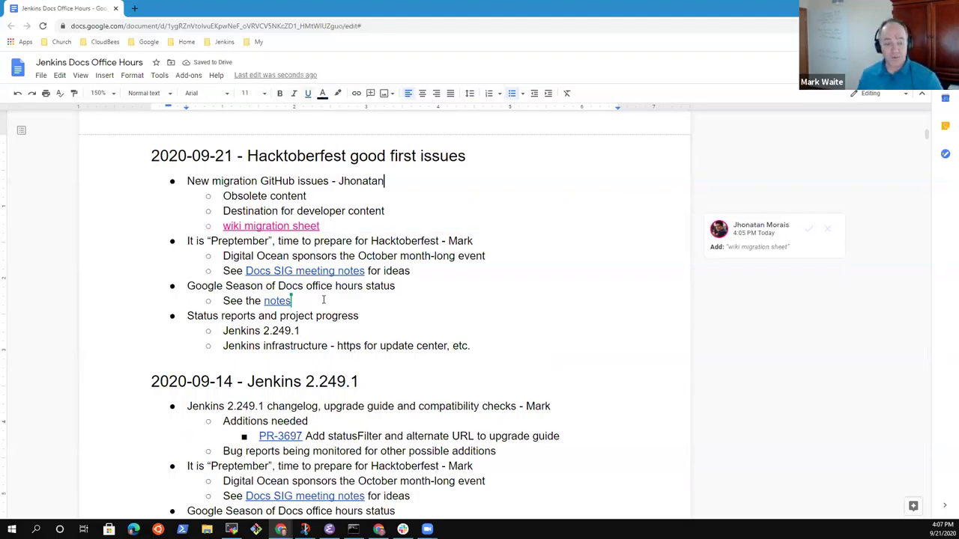
key(Home)
key(shift+End)
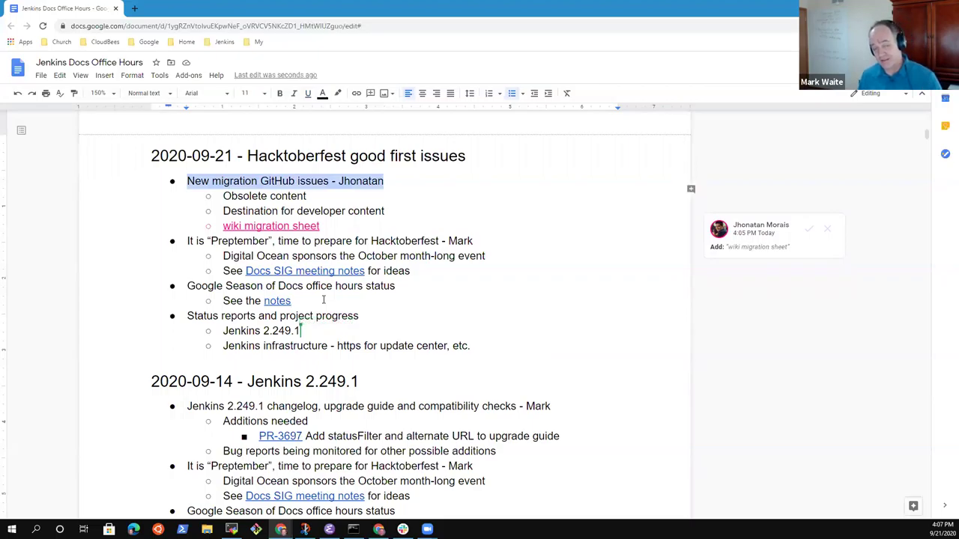
key(End)
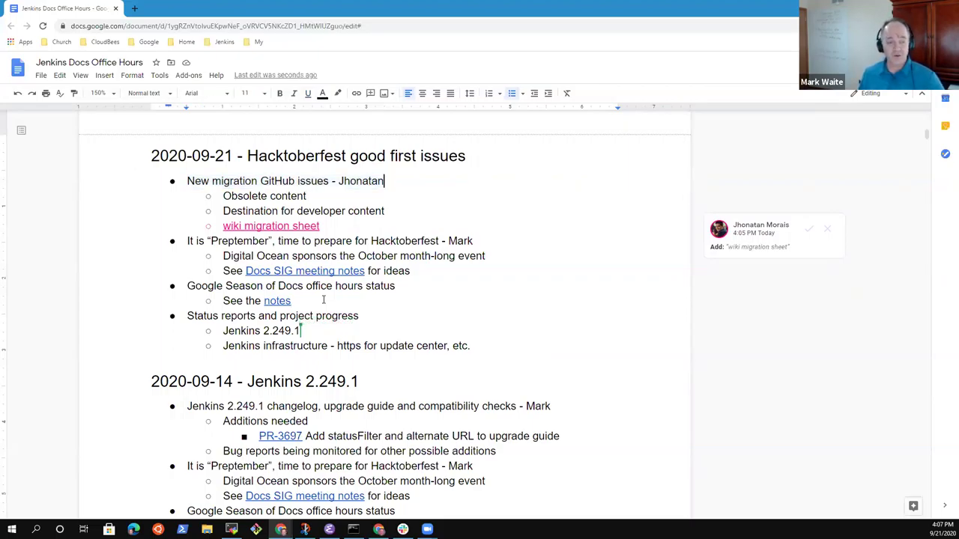
key(Down)
key(Down)
key(Down)
key(shift+End)
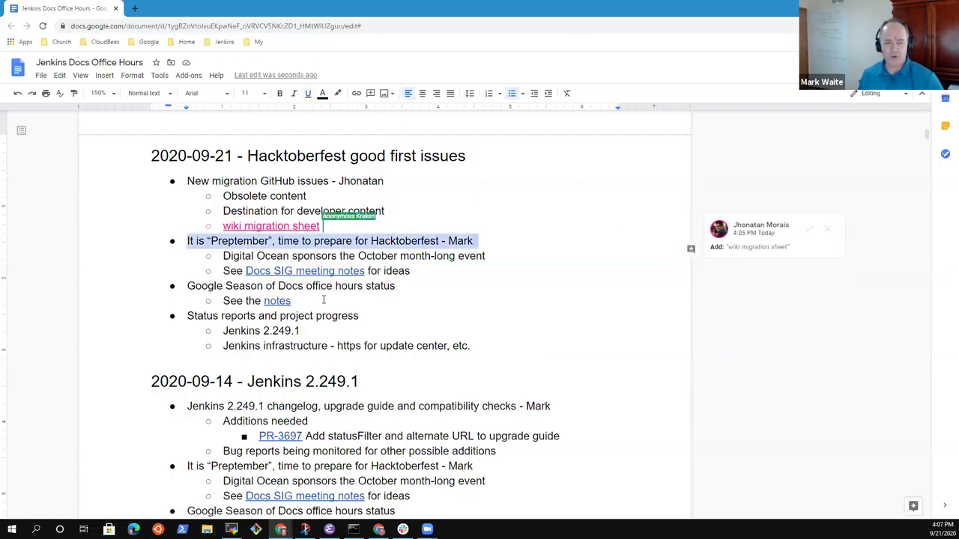
click(349, 181)
key(shift+End)
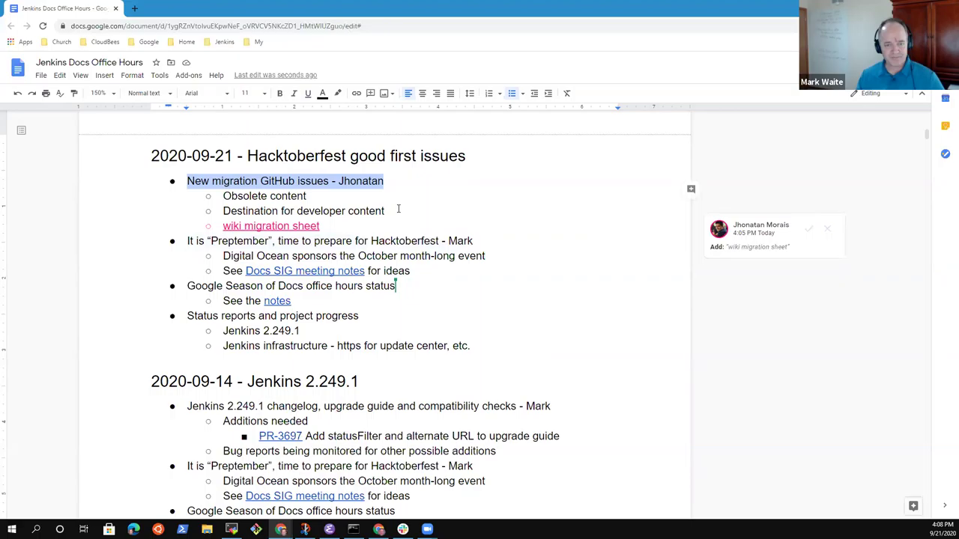
Select "Hacktoberfest" in the "Preptember" line and open the Jenkins website's Hacktoberfest page in a new browser tab.
click(410, 241)
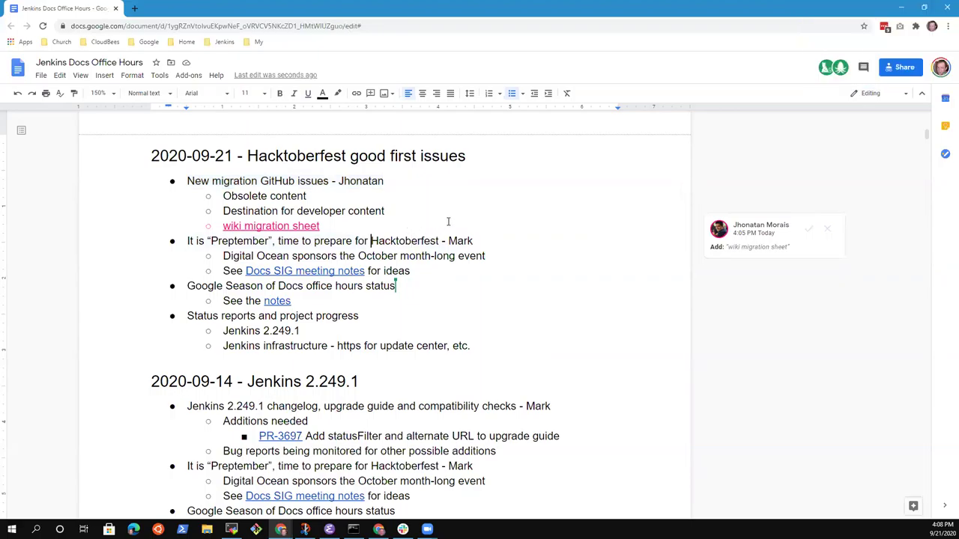
key(ctrl+shift+Right)
key(shift+Left)
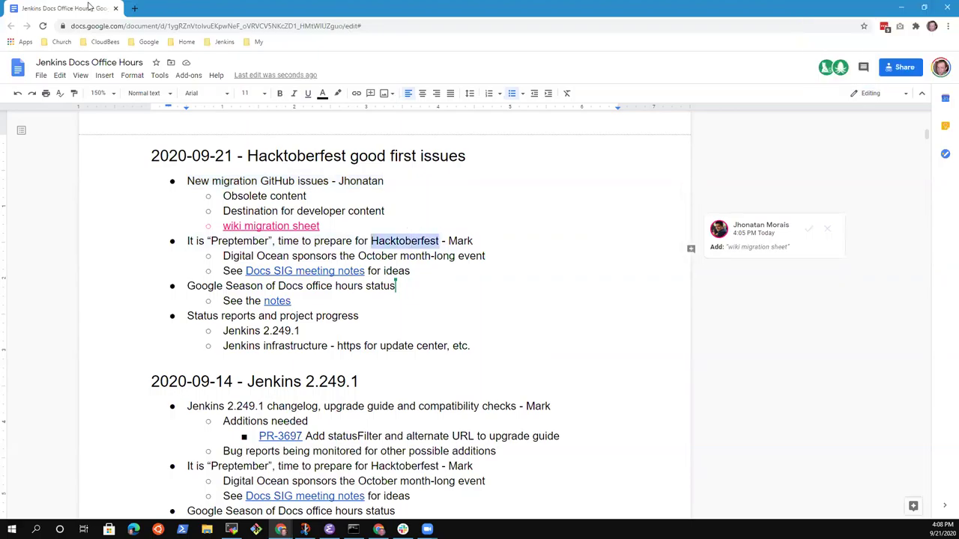
click(134, 9)
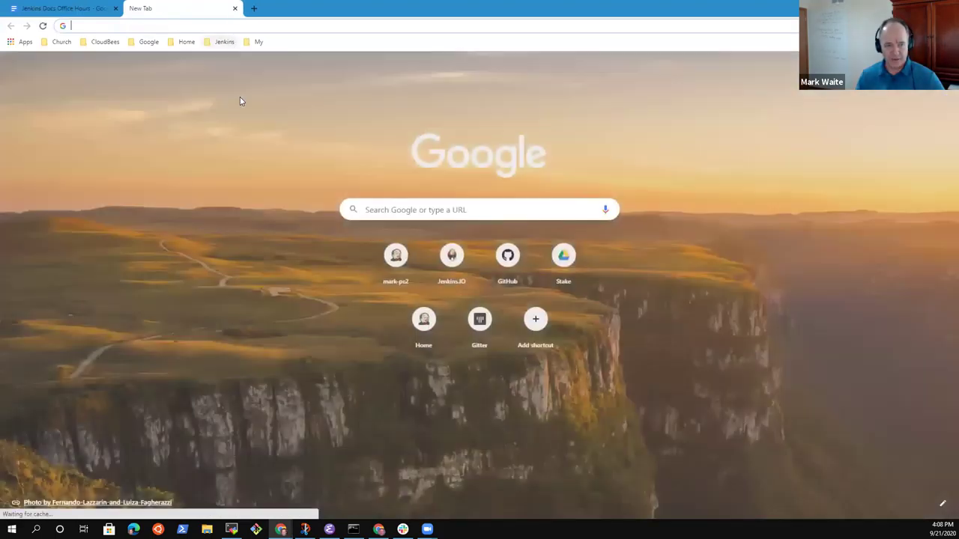
click(224, 42)
click(235, 160)
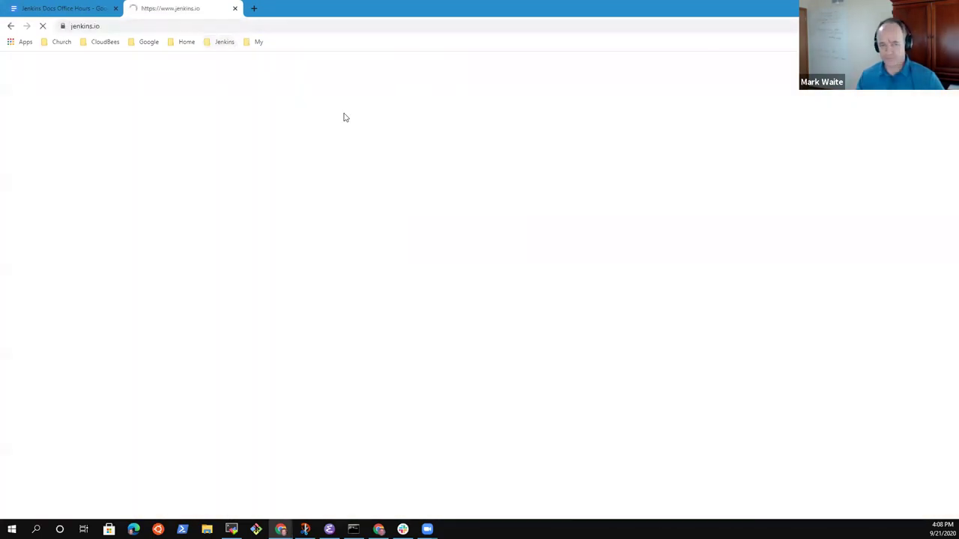
click(500, 466)
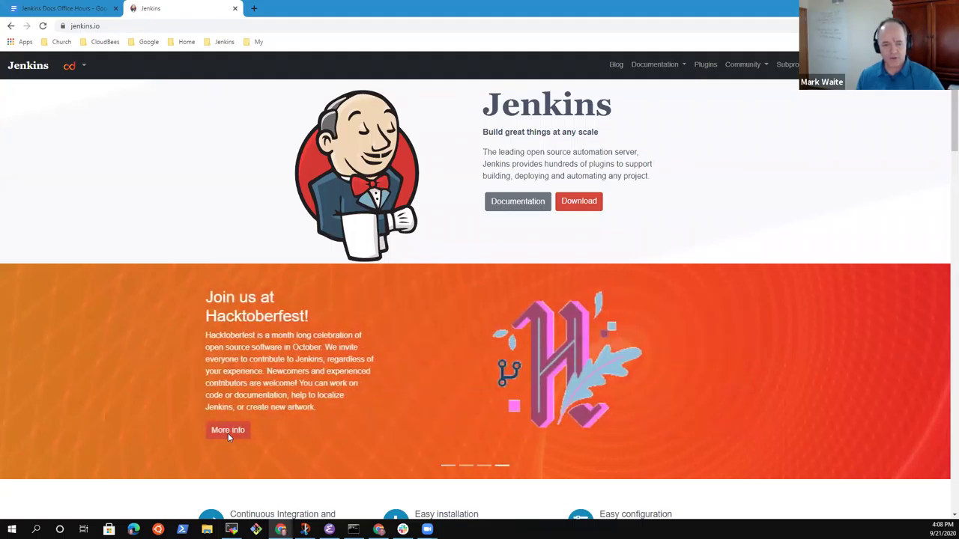
click(228, 433)
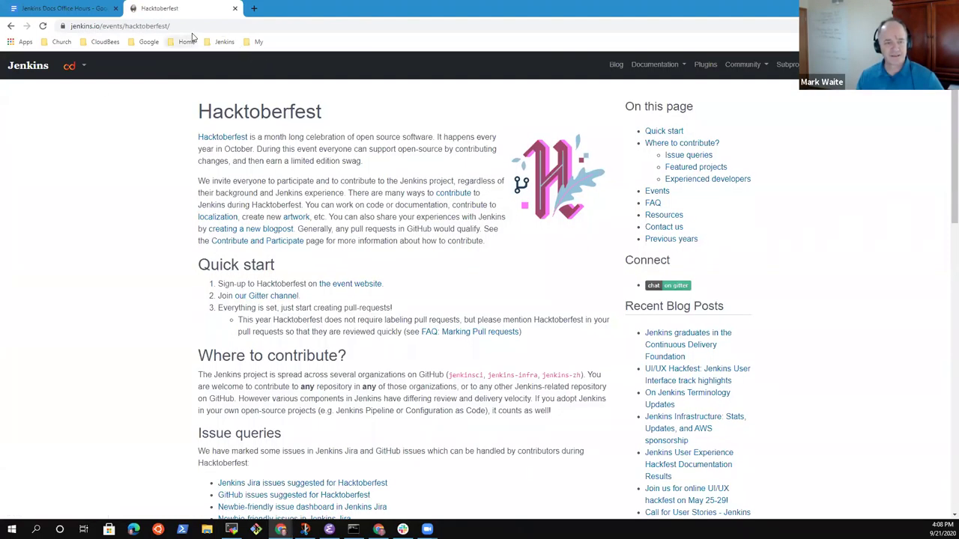
Link the selected word "Hacktoberfest" in the meeting notes to the jenkins.io/events/hacktoberfest/ address.
click(192, 27)
key(ctrl+c)
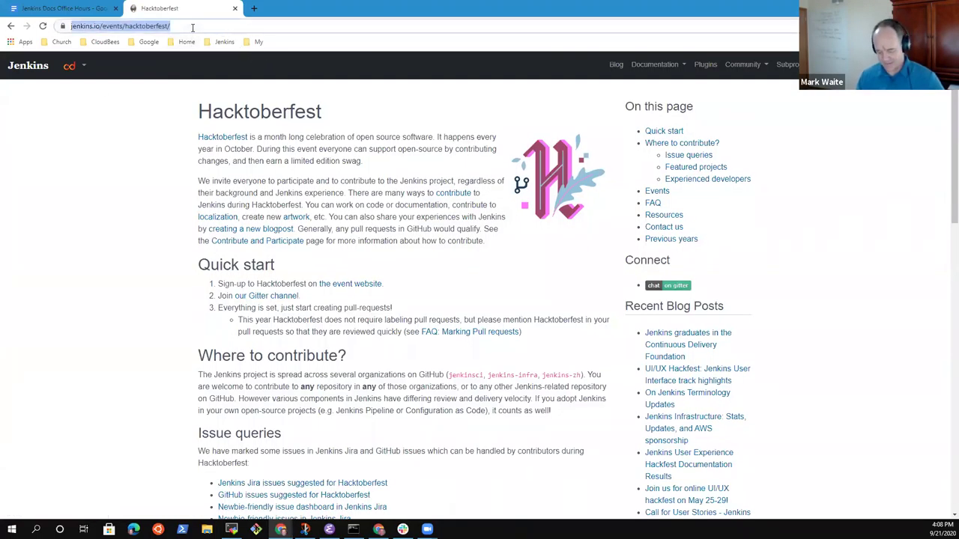
click(75, 9)
key(ctrl+k)
key(ctrl+v)
key(Return)
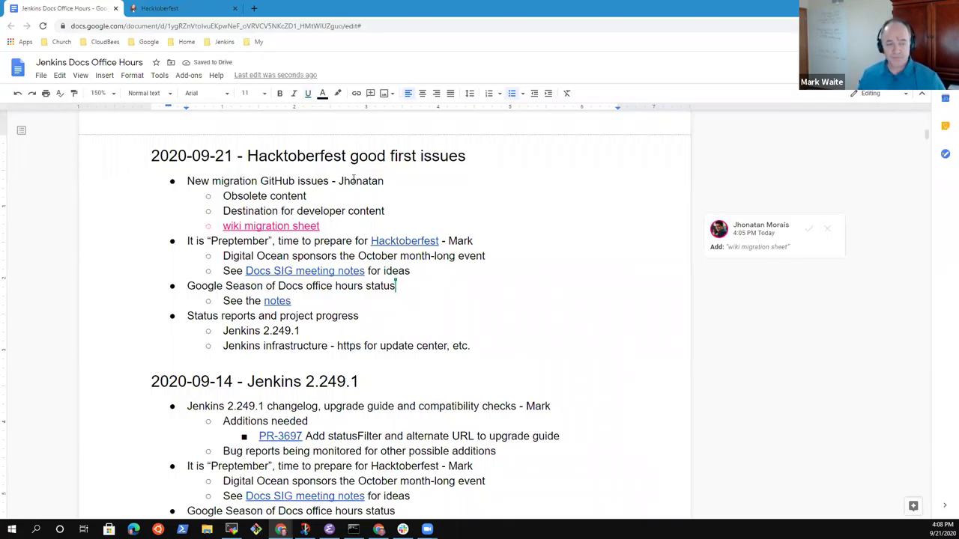
Highlight "New migration GitHub issues" in the agenda and accept the suggested "wiki migration sheet" bullet below it.
key(ctrl+shift+Right)
key(ctrl+shift+Right)
key(ctrl+shift+Right)
key(ctrl+shift+Right)
key(shift+Left)
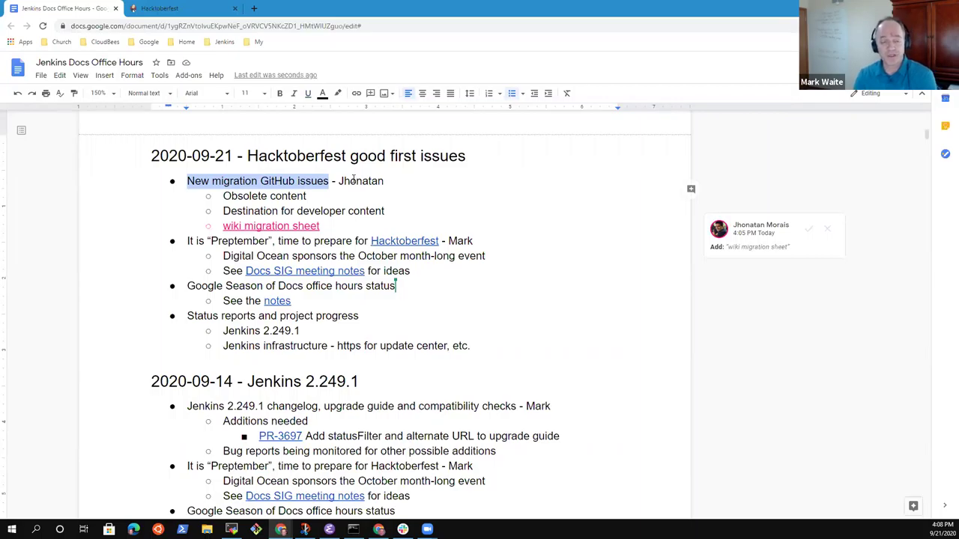
key(Down)
key(Down)
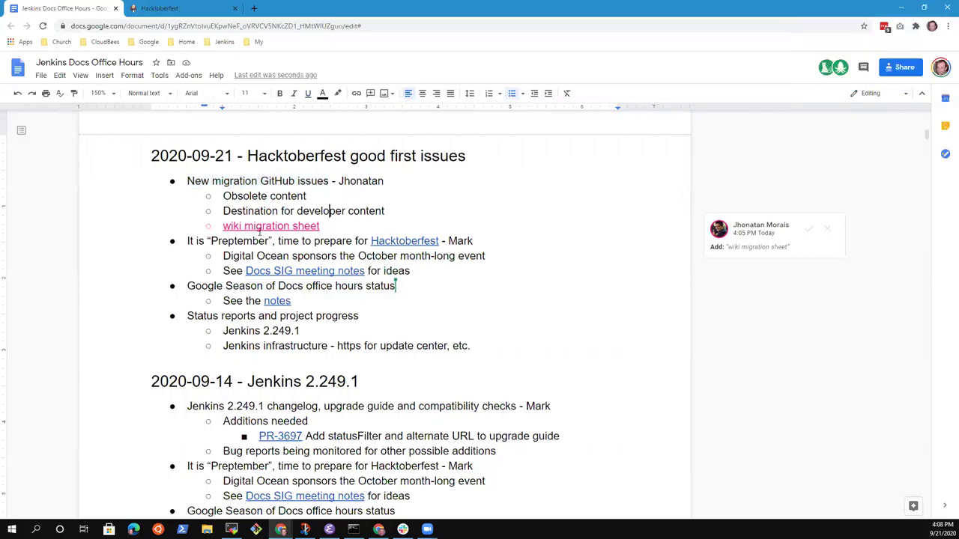
click(808, 229)
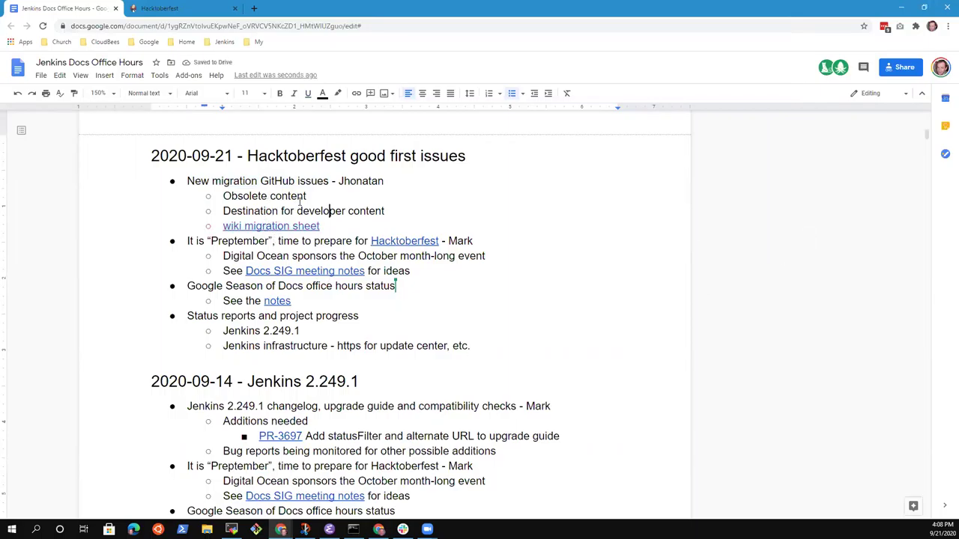
Open the linked wiki migration sheet and go to the Issue Link cell of "Building a software project".
click(273, 226)
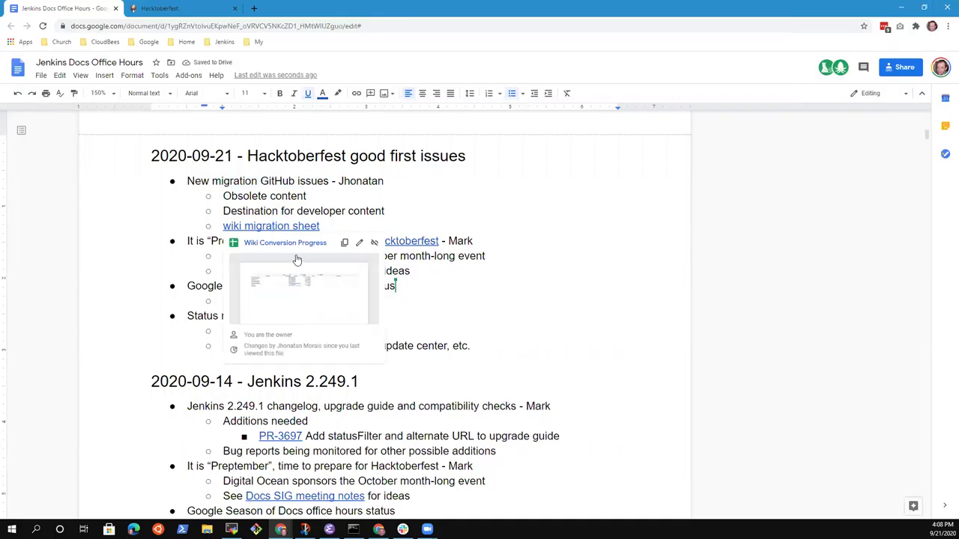
click(296, 248)
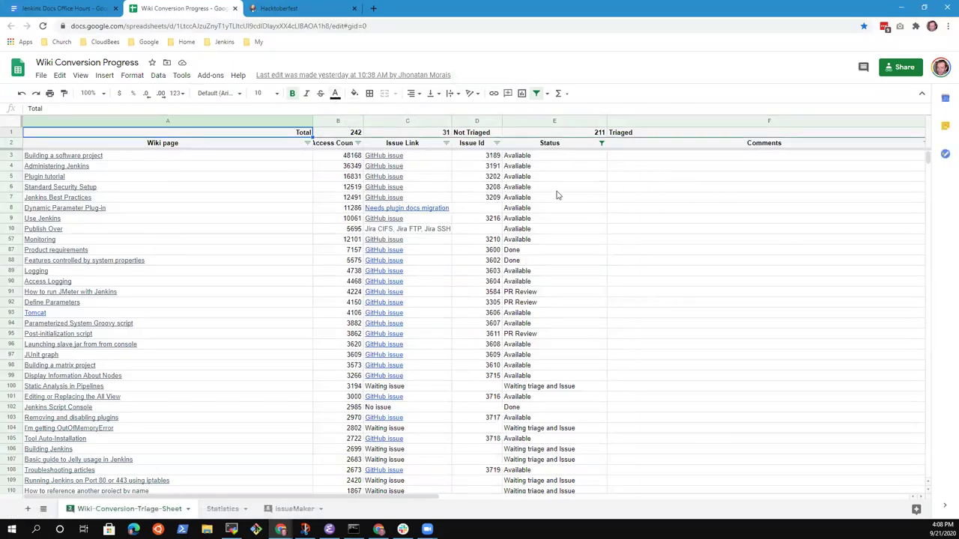
click(207, 157)
key(Right)
key(Right)
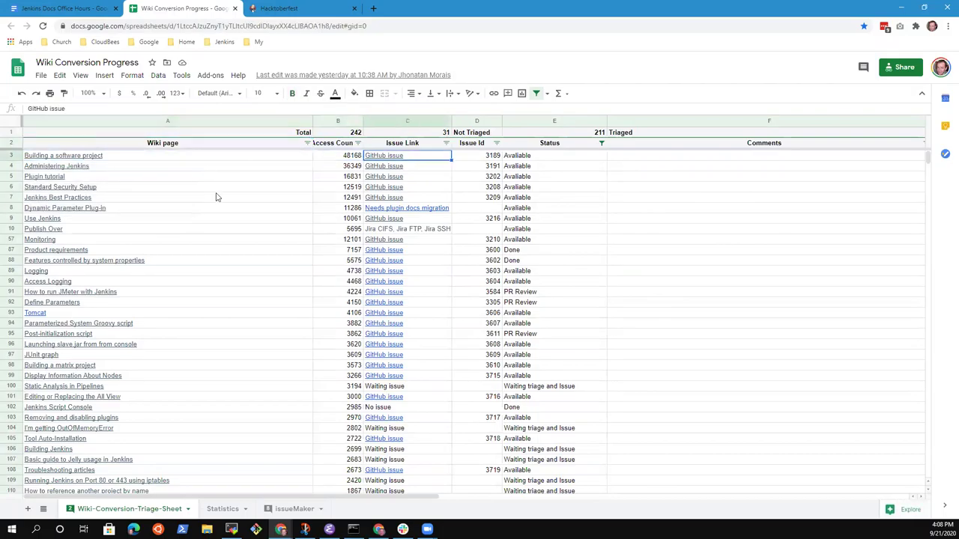
Examine the Issue Link and Status entries throughout the triage sheet, finishing at the "Gerrit Trigger" row's issue link.
key(Down)
key(Down)
key(Down)
key(Down)
key(Down)
key(Down)
key(Down)
key(Down)
key(Down)
key(Down)
key(Down)
key(Down)
key(Down)
key(Down)
key(Down)
key(Down)
key(Down)
key(Down)
key(Down)
key(Down)
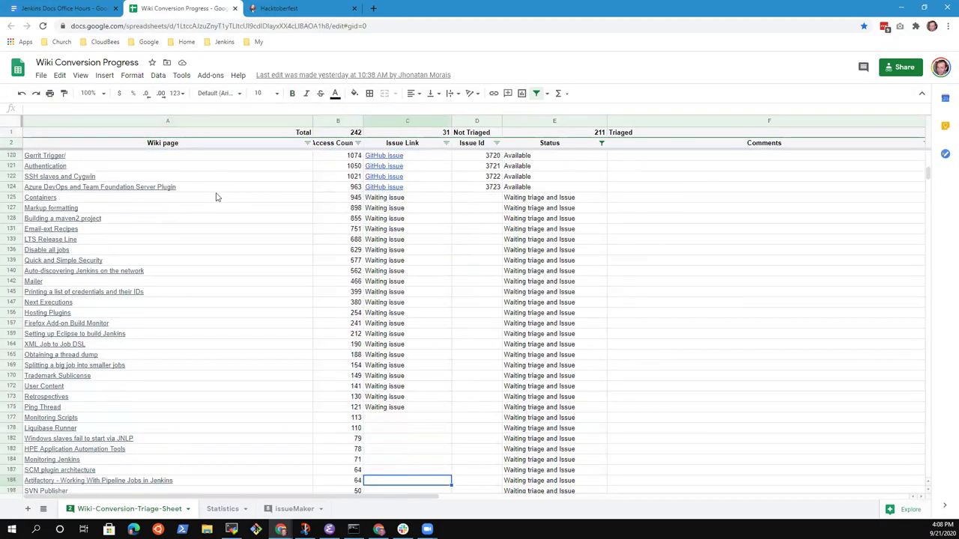
key(Down)
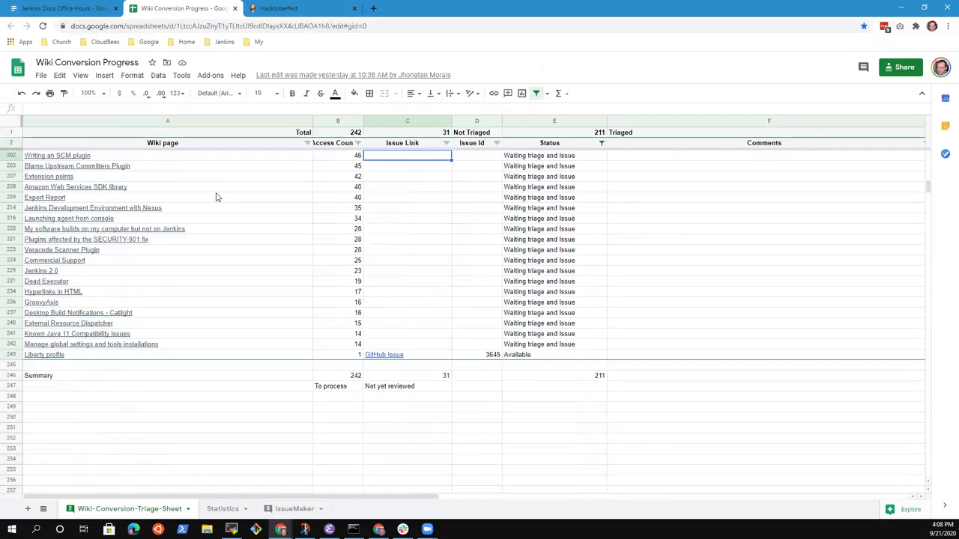
key(Page_Up)
key(Up)
key(Page_Up)
key(Down)
key(Down)
key(Down)
key(Down)
key(Down)
key(Down)
key(Down)
key(Down)
key(Down)
key(Down)
key(Down)
key(Down)
key(Down)
key(Down)
key(Down)
key(Down)
key(Down)
key(Down)
key(Down)
key(Down)
key(Down)
key(Down)
key(Down)
key(Down)
key(Down)
key(Down)
key(Down)
key(Down)
key(Down)
key(Down)
key(Down)
key(Down)
key(Down)
key(Down)
key(Down)
key(Down)
key(Down)
key(Down)
key(Down)
key(Down)
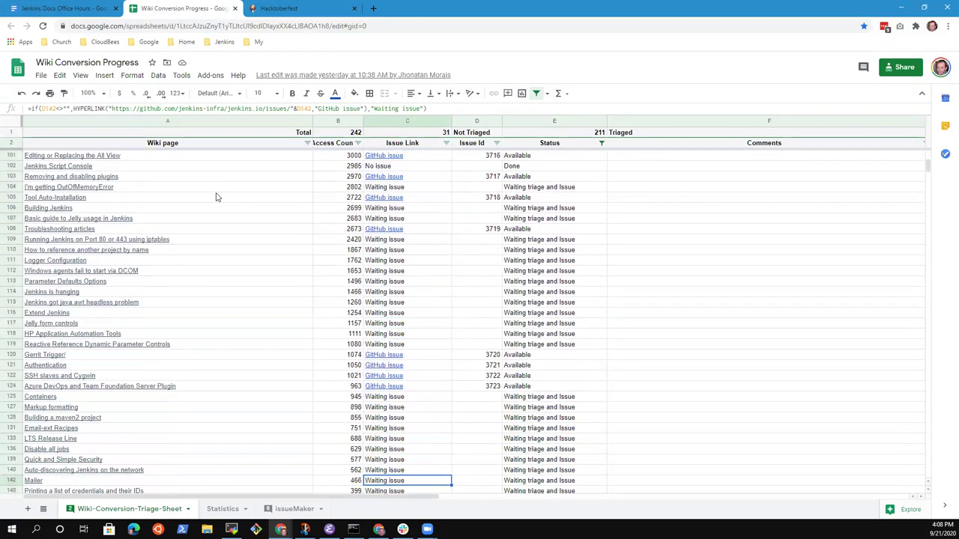
key(Up)
key(Up)
key(Up)
key(Up)
key(Up)
key(Up)
key(Up)
key(Up)
key(Up)
key(Up)
key(Up)
key(Up)
key(Up)
key(Up)
key(Up)
key(Up)
key(Up)
key(Up)
key(Up)
key(Up)
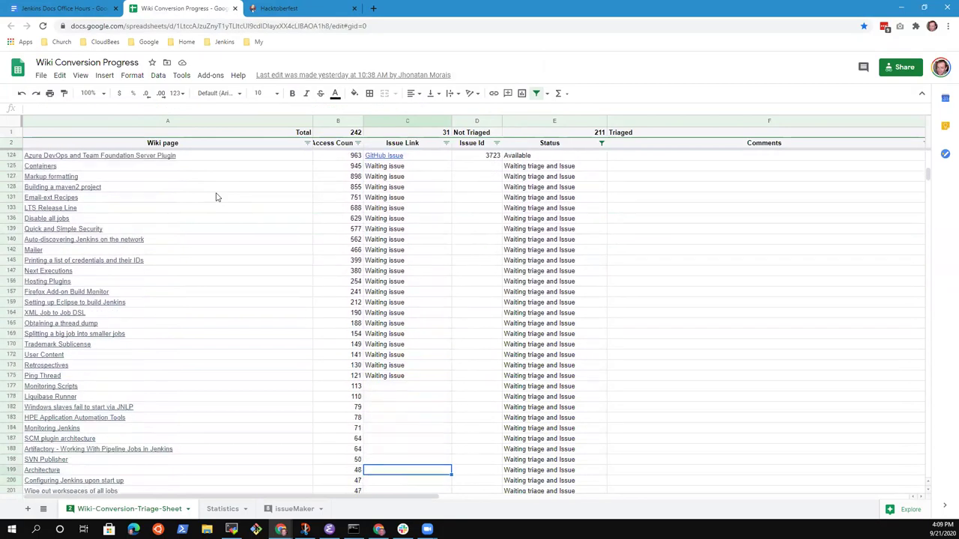
key(Up)
key(Up)
key(Up)
key(Up)
key(Up)
key(Up)
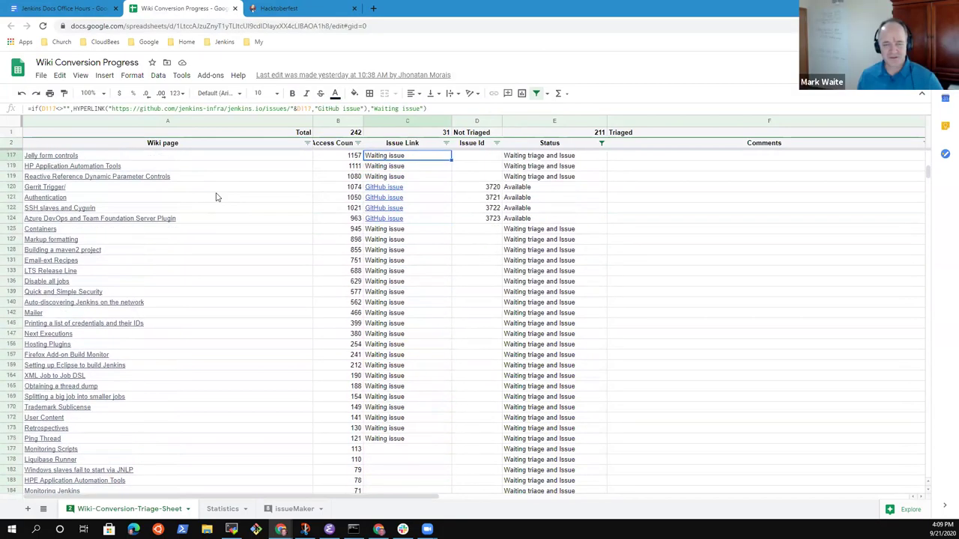
key(Down)
key(Down)
key(Down)
key(Down)
key(Down)
key(Down)
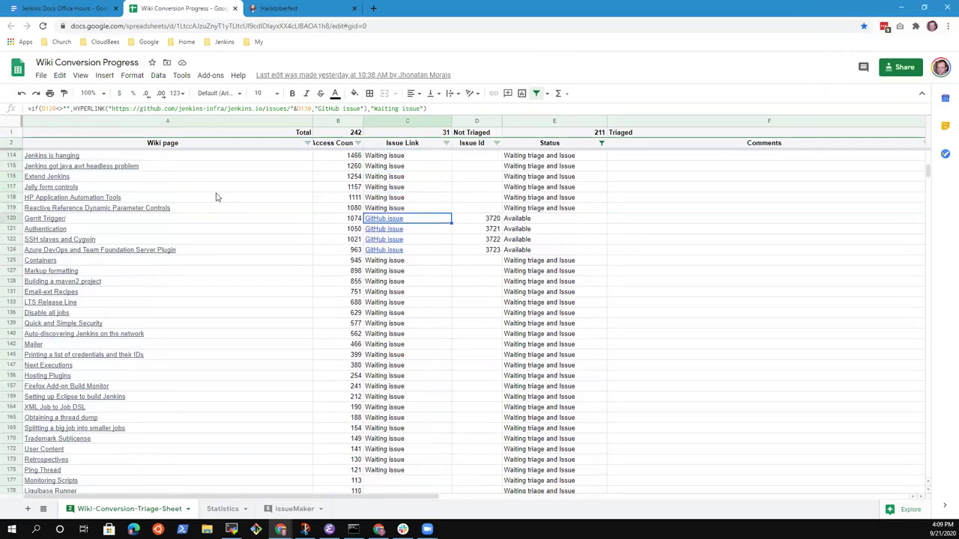
Open the issues list of the jenkins-infra/jenkins.io GitHub repository in a new tab beside the migration sheet.
click(71, 8)
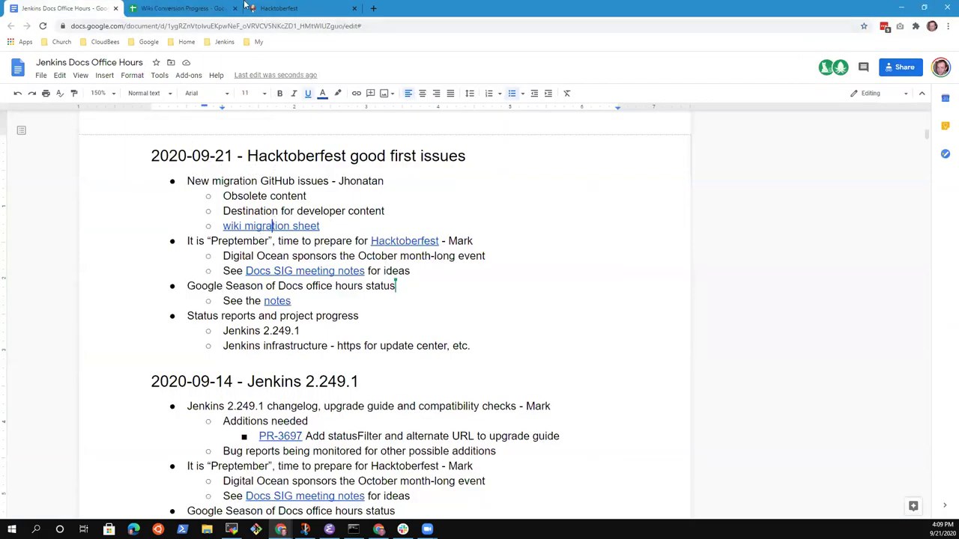
click(163, 9)
right_click(163, 9)
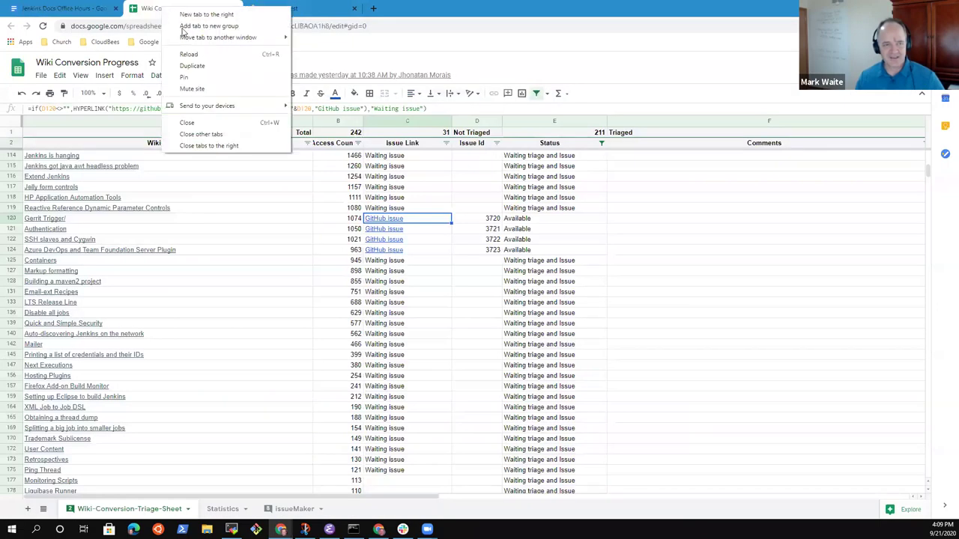
click(196, 14)
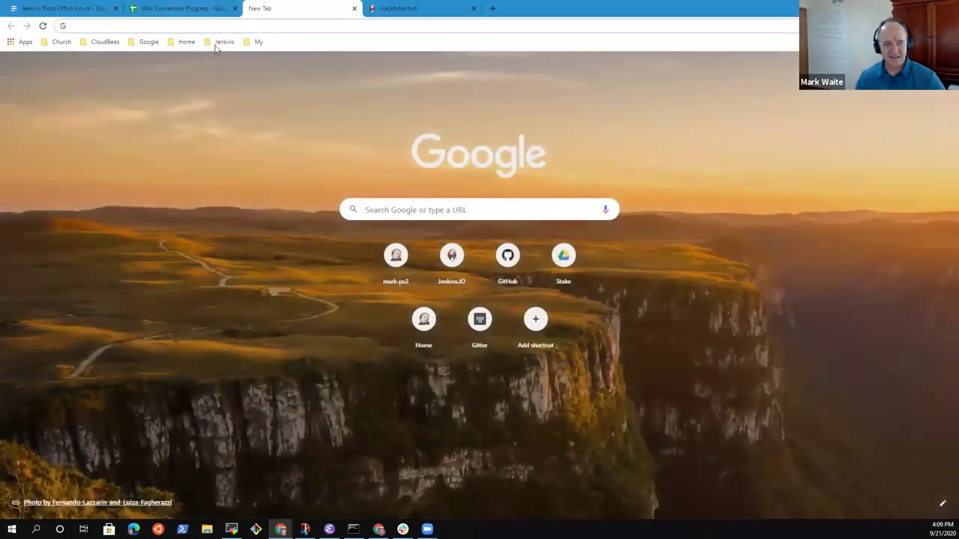
click(220, 42)
mouse_move(237, 114)
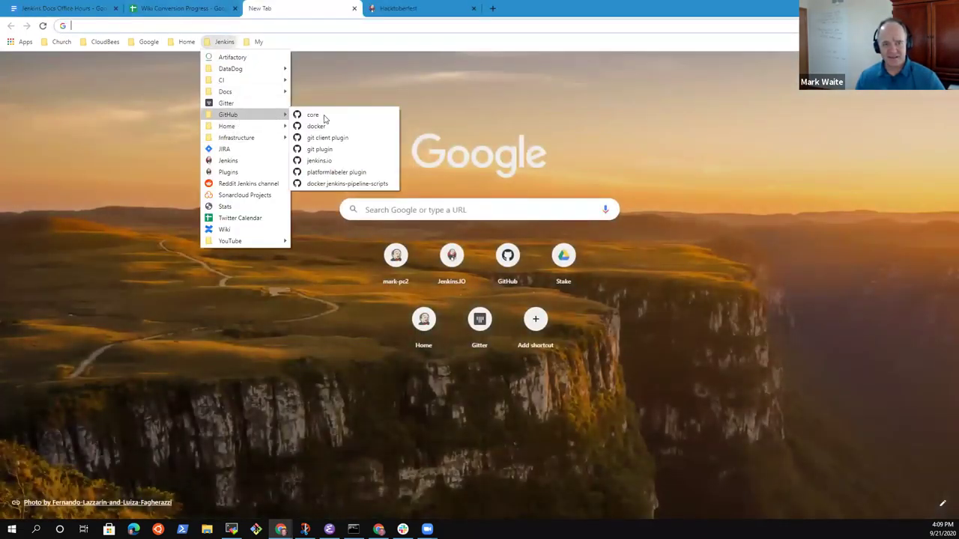
click(351, 161)
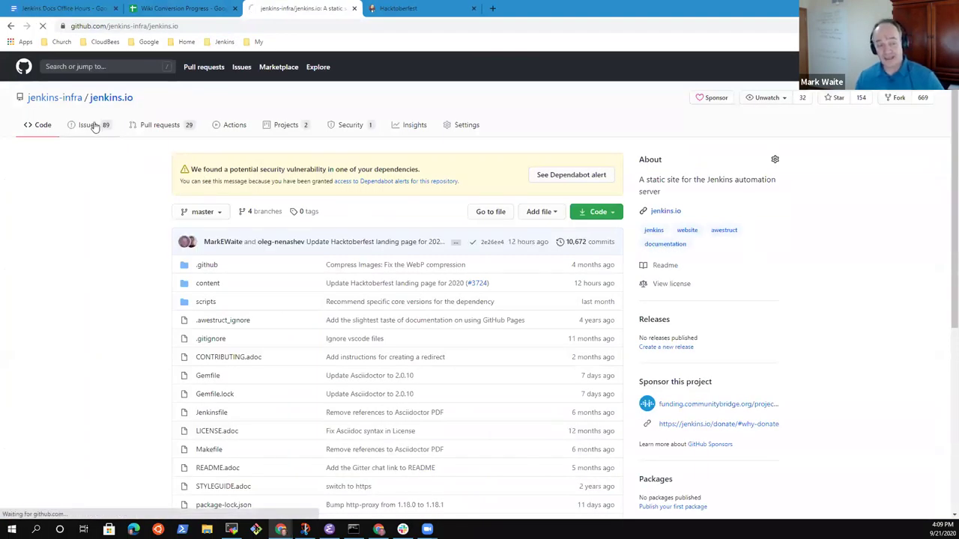
click(95, 126)
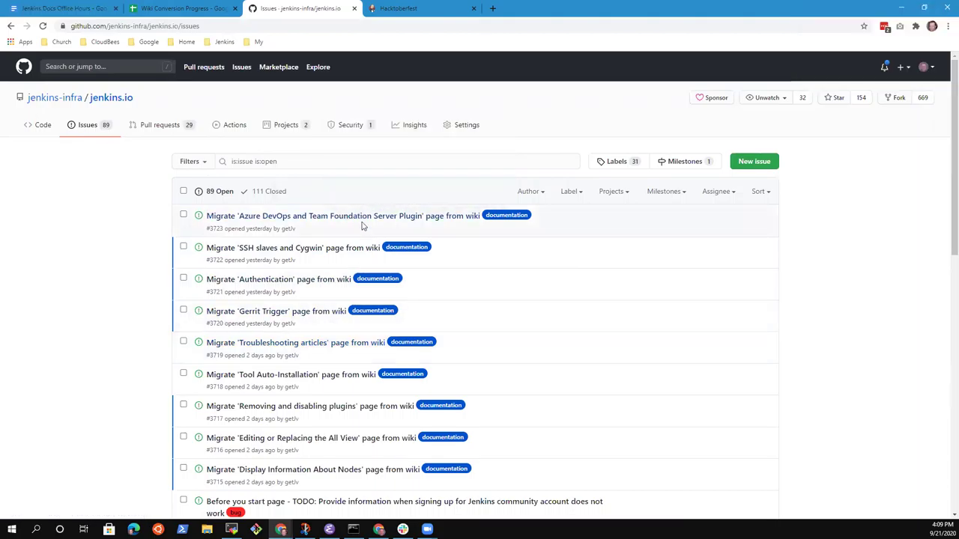
Open the issue "Migrate 'Azure DevOps and Team Foundation Server Plugin' page from wiki" for reading.
mouse_move(365, 219)
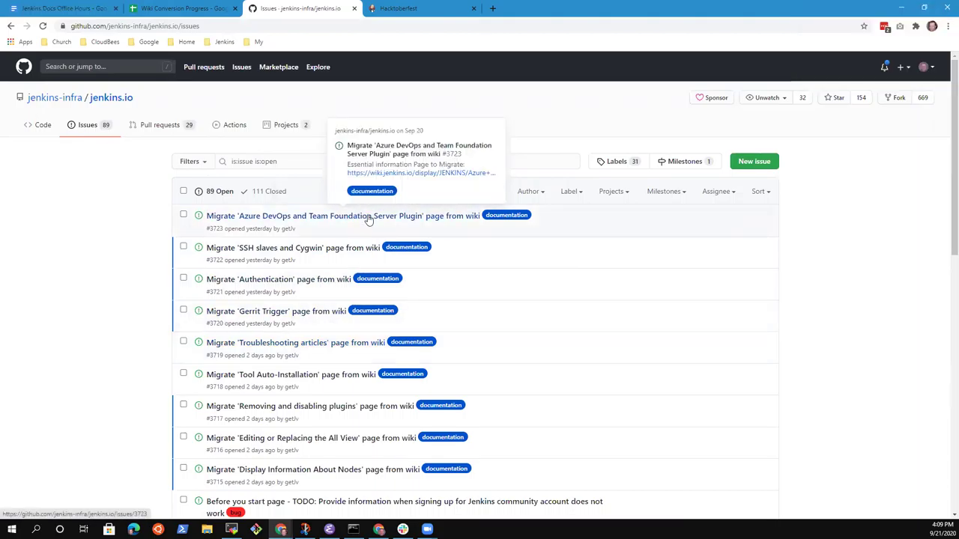
click(369, 220)
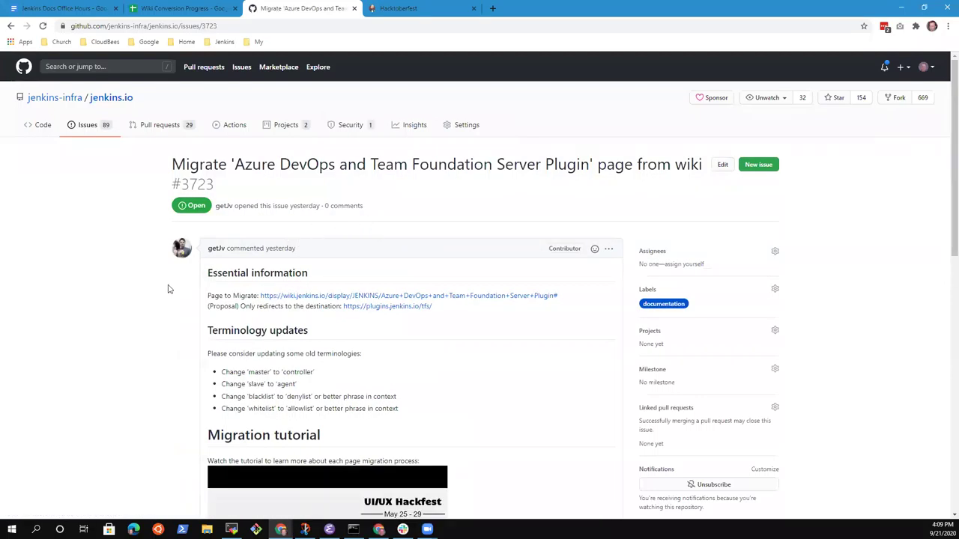
key(ctrl+plus)
key(ctrl+plus)
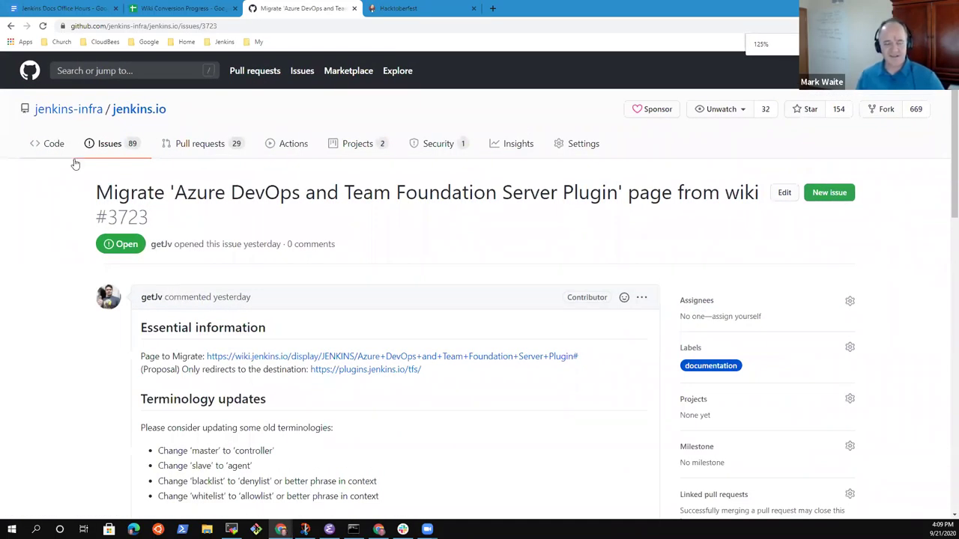
Open the wiki page to migrate and the proposed redirect destination, both linked under the issue's Essential information, in new tabs.
scroll(239, 251, down, 2)
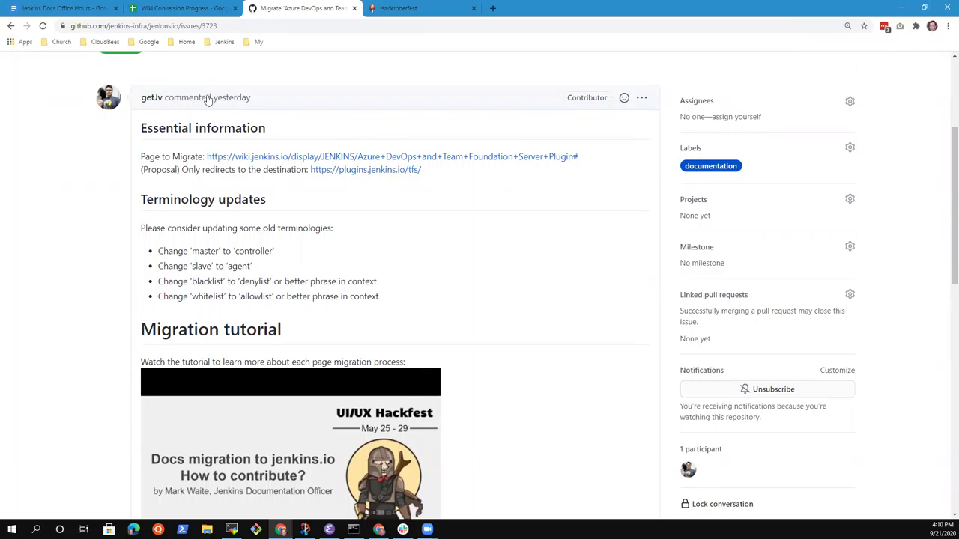
drag(292, 133, 141, 136)
click(134, 144)
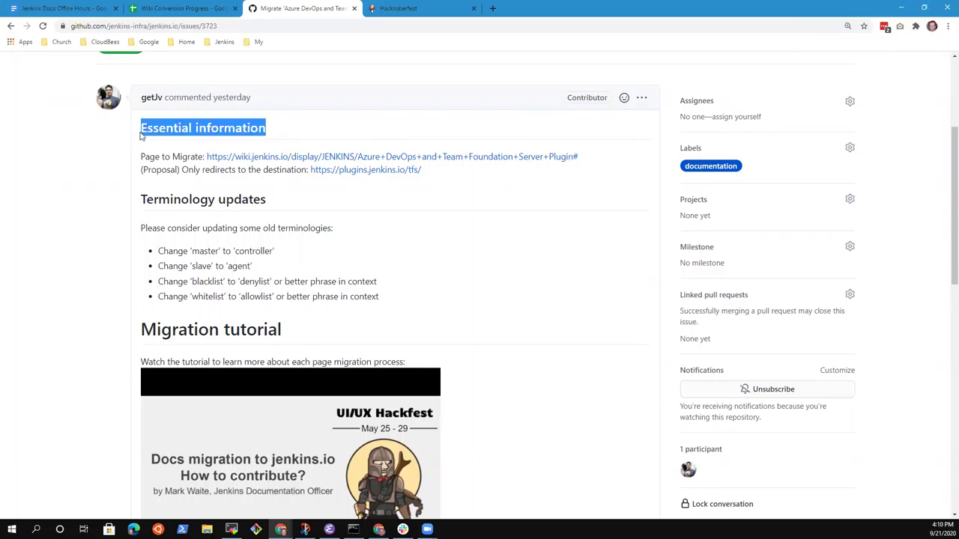
click(46, 213)
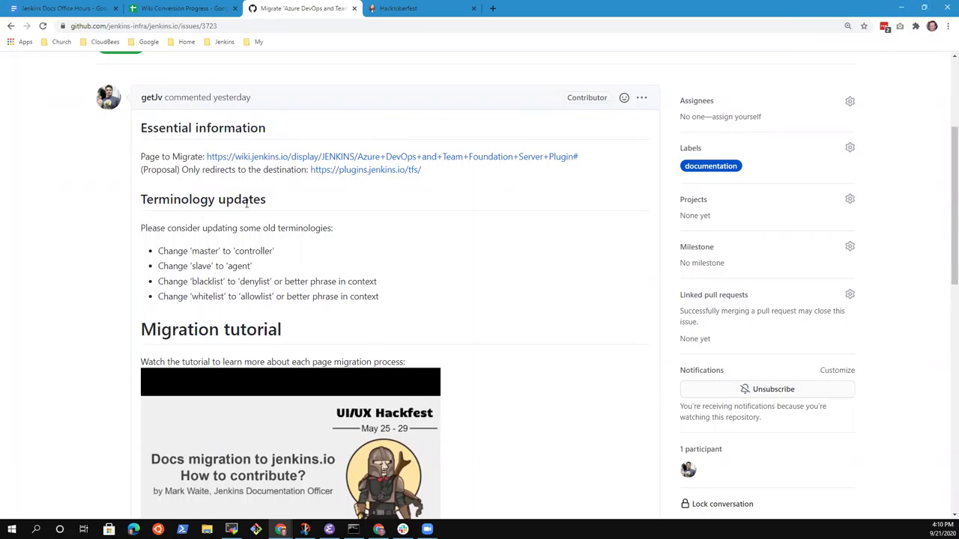
right_click(311, 168)
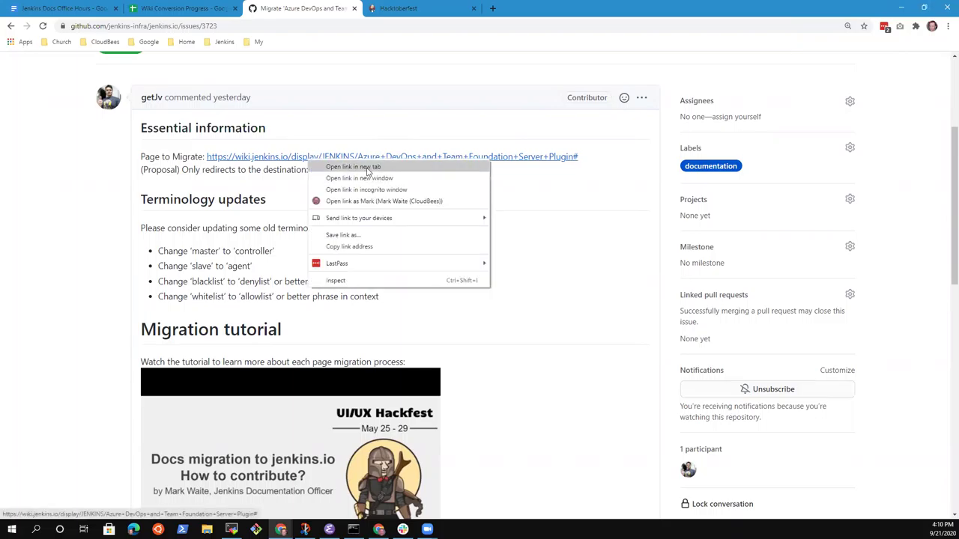
click(405, 168)
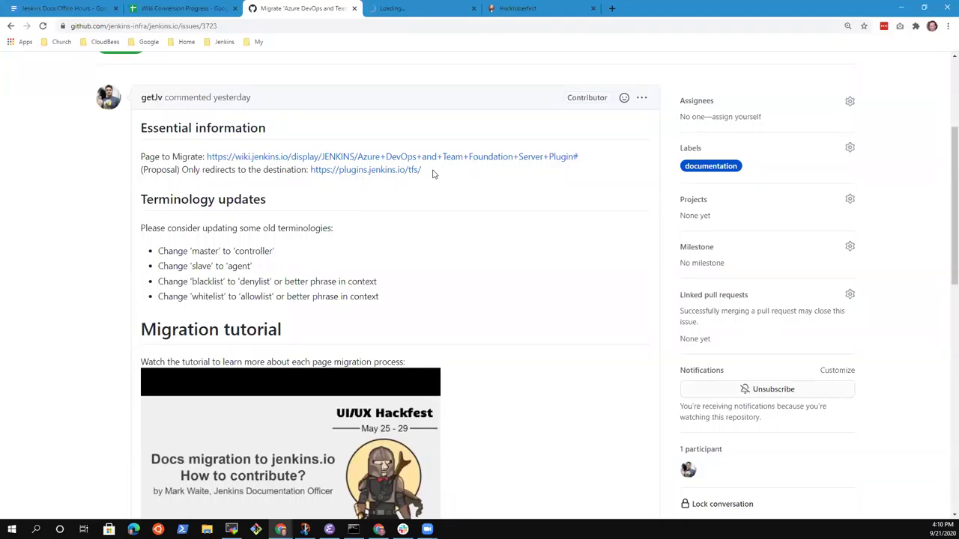
right_click(386, 172)
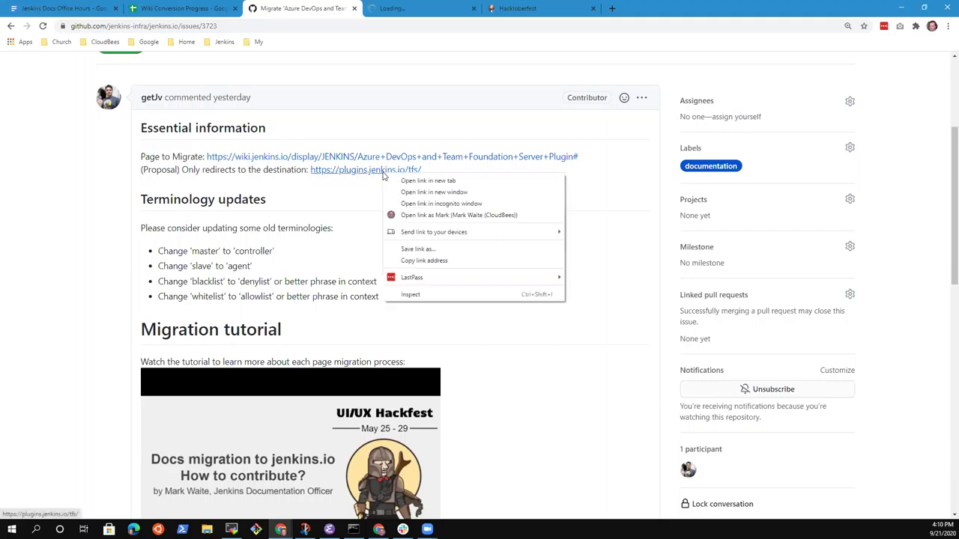
click(437, 181)
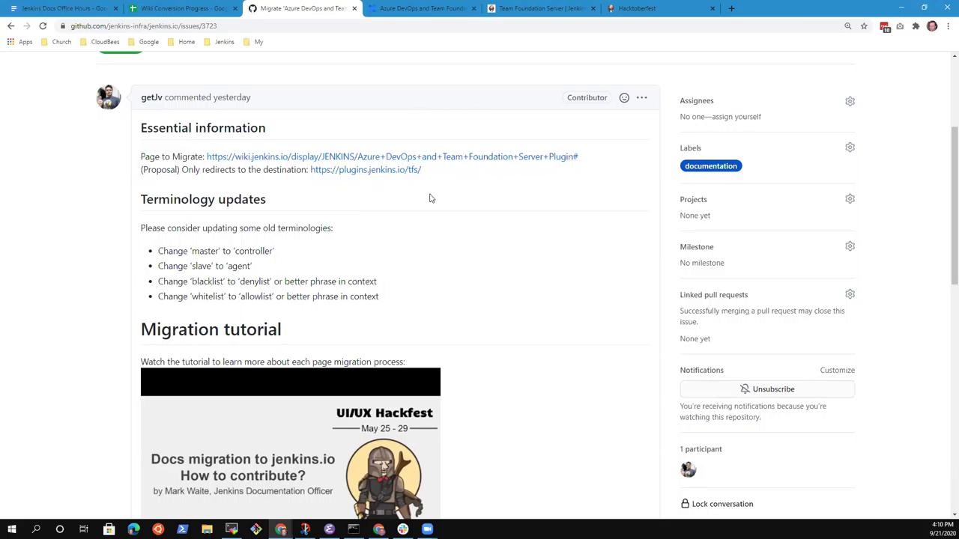
Compare the Azure DevOps and Team Foundation Server wiki page with the plugin site's Team Foundation Server page, then return to the issue.
click(448, 10)
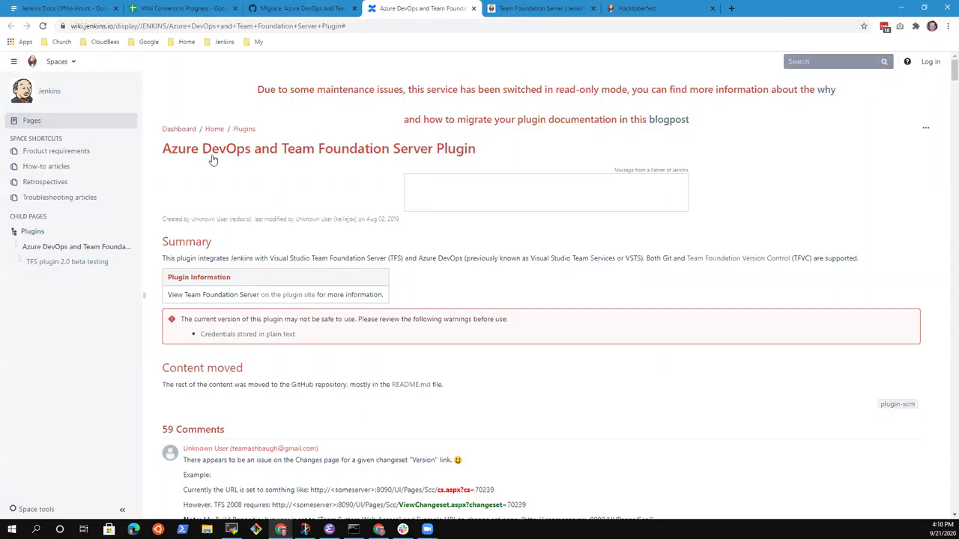
drag(504, 156, 157, 155)
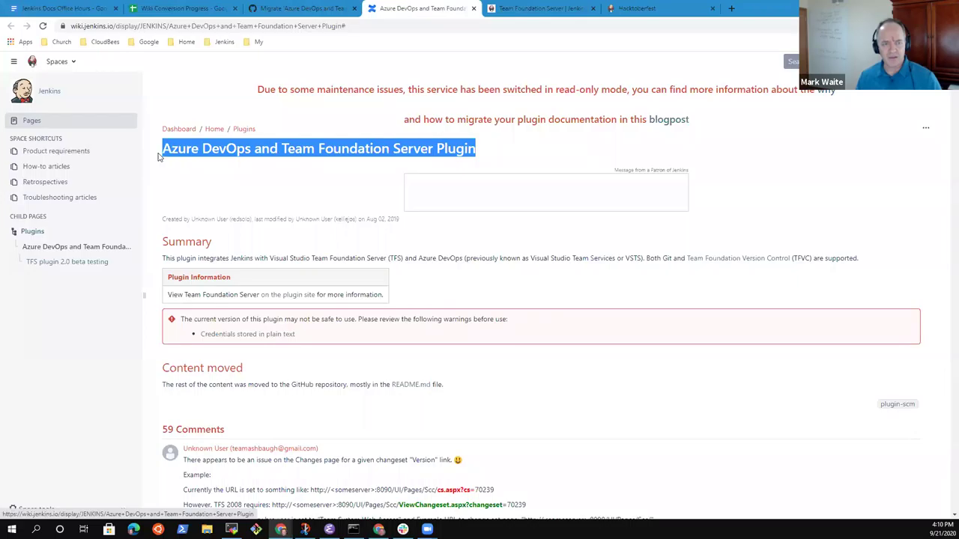
click(558, 10)
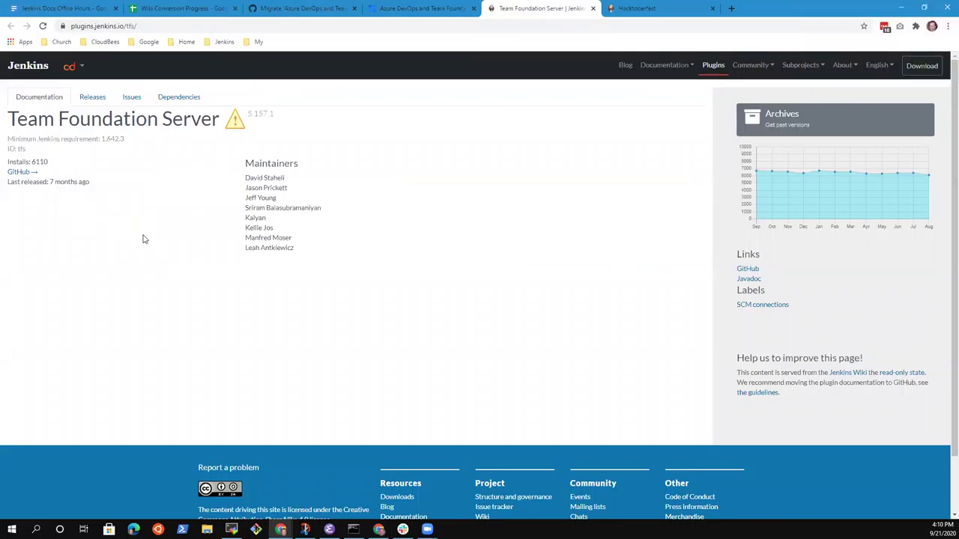
click(415, 10)
click(558, 10)
click(431, 12)
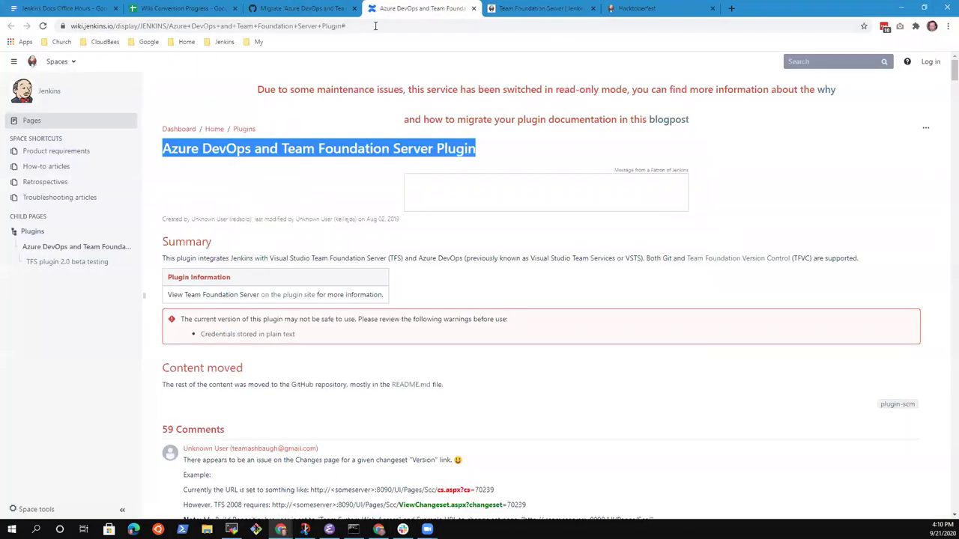
click(288, 9)
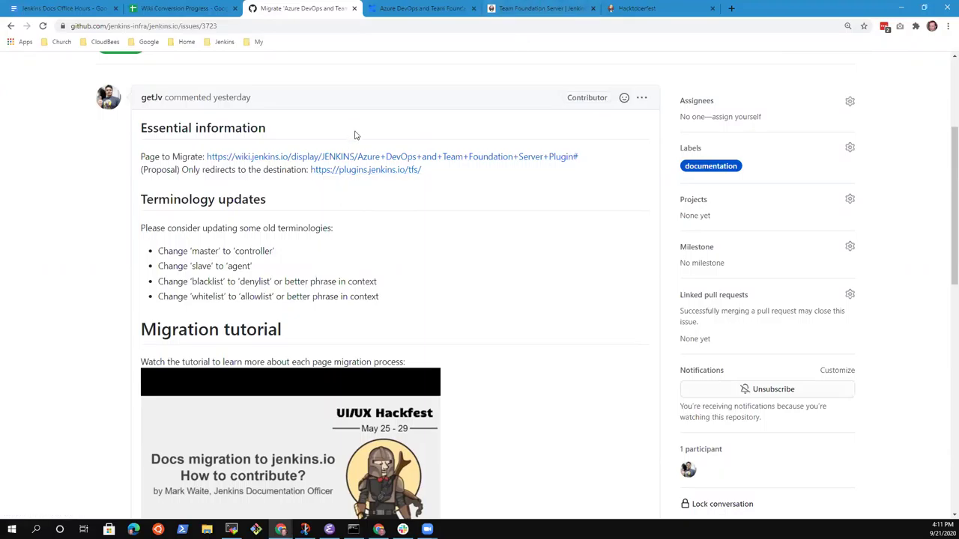
right_click(378, 172)
click(423, 178)
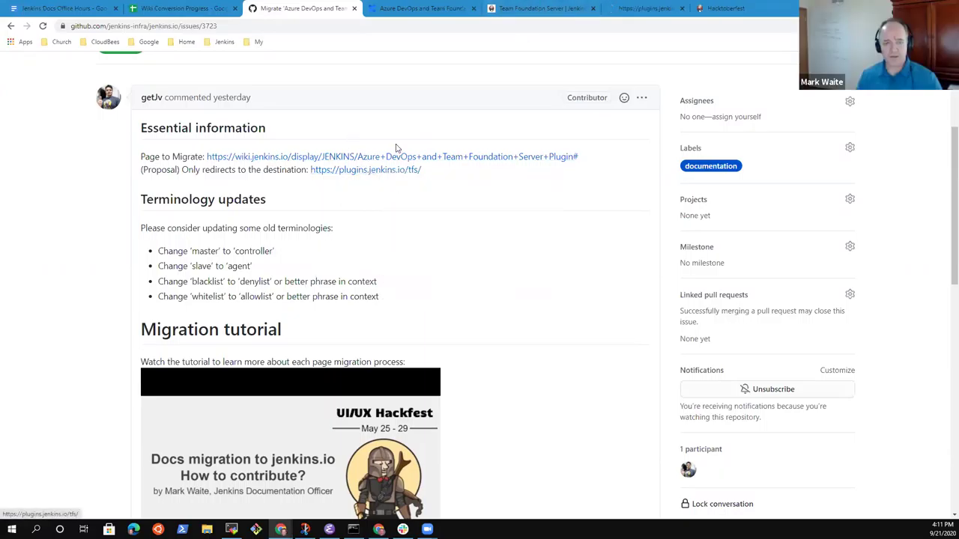
key(ctrl+6)
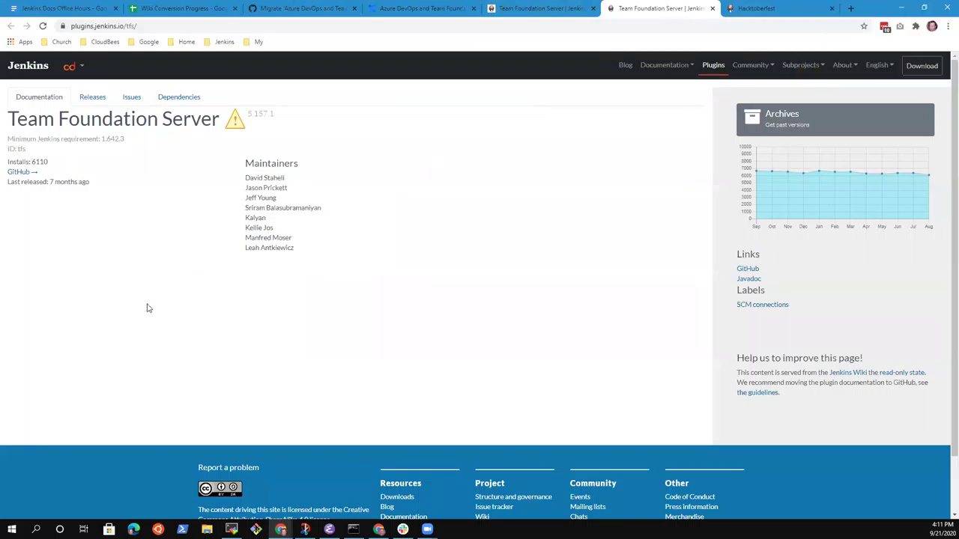
key(ctrl+plus)
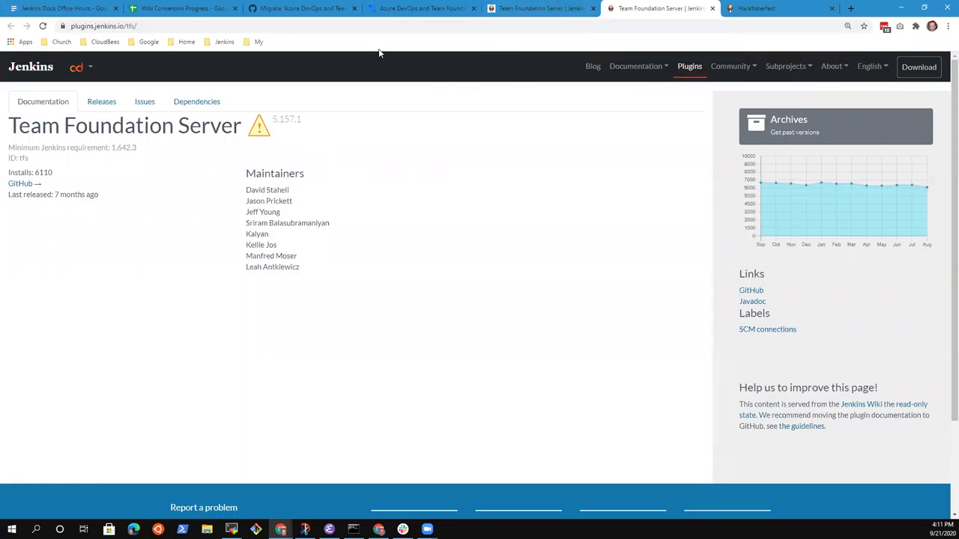
Check the wiki page's plugin site link, then examine the page's comments and Summary text.
click(425, 11)
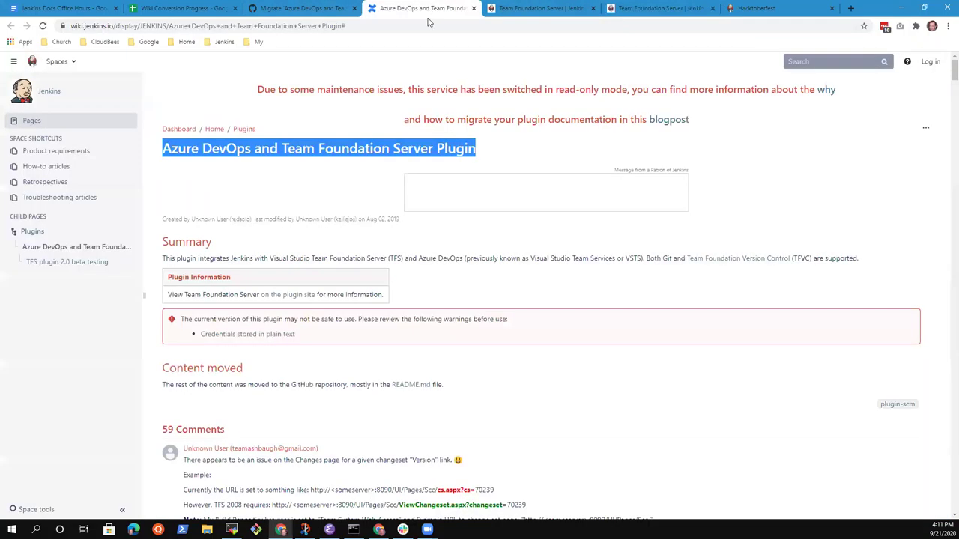
click(292, 295)
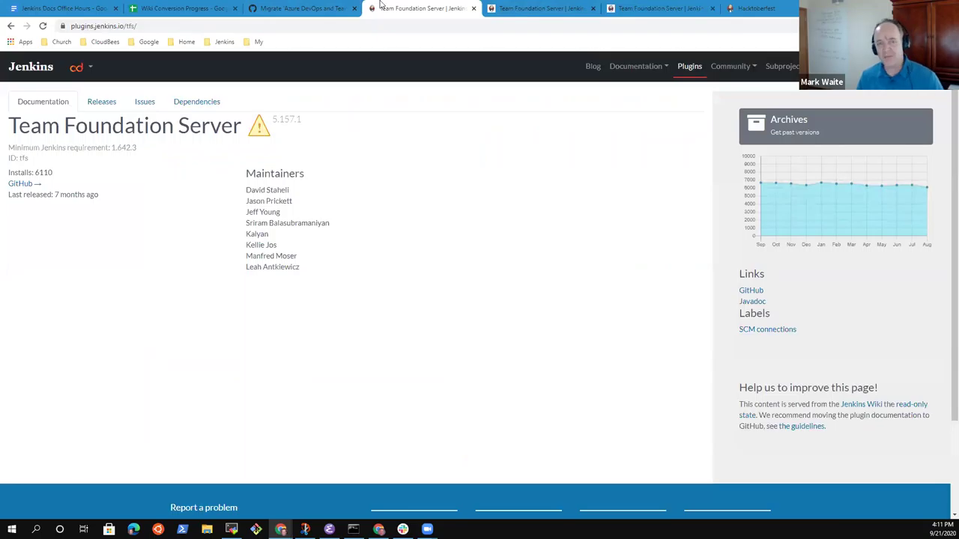
click(11, 25)
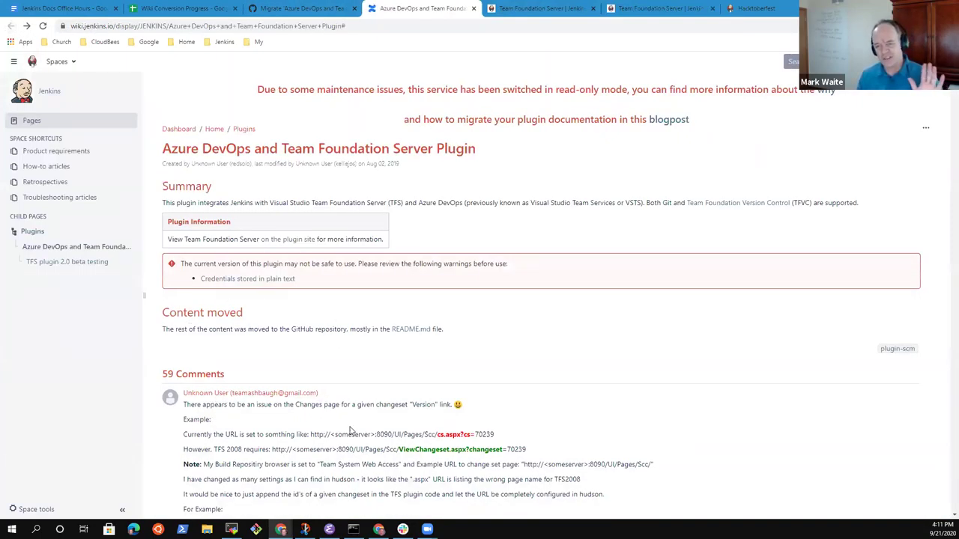
scroll(343, 337, down, 6)
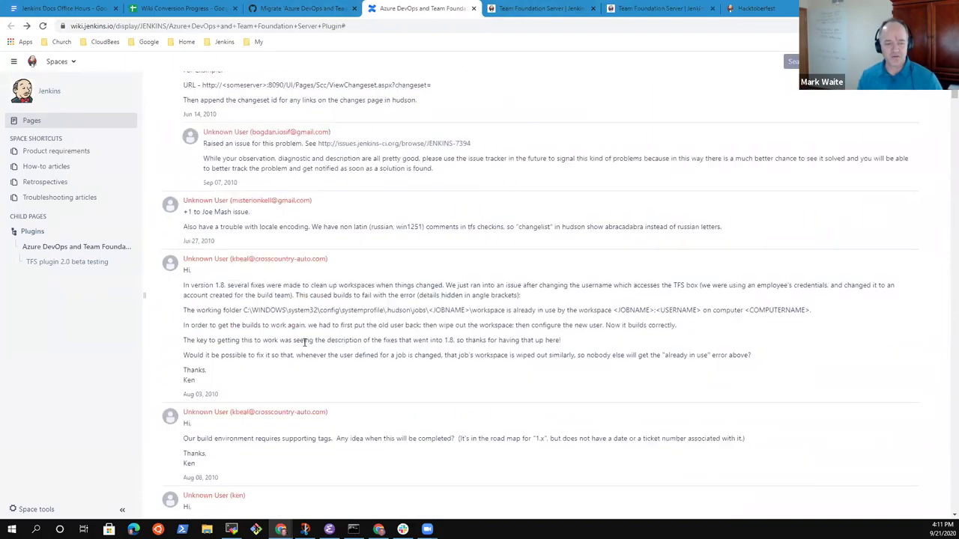
scroll(308, 349, up, 10)
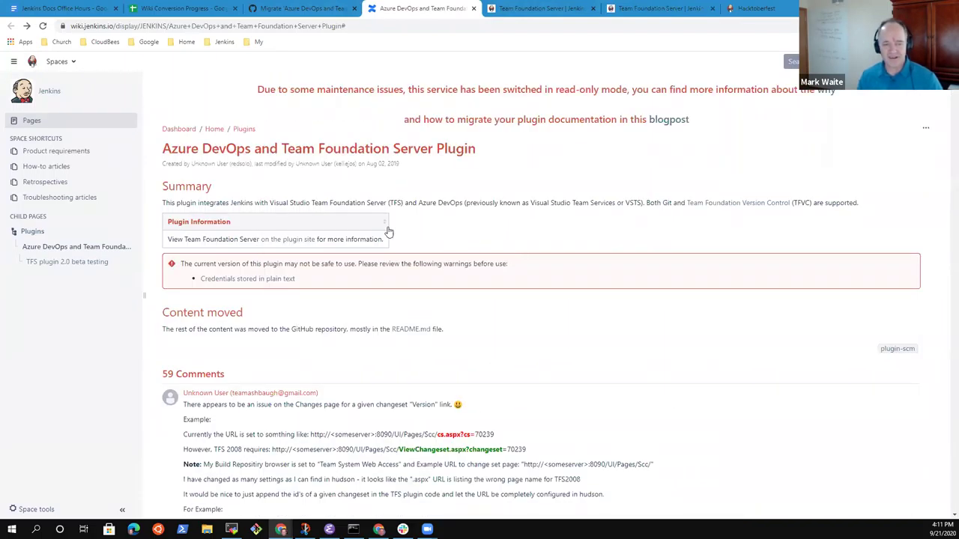
drag(859, 202, 145, 202)
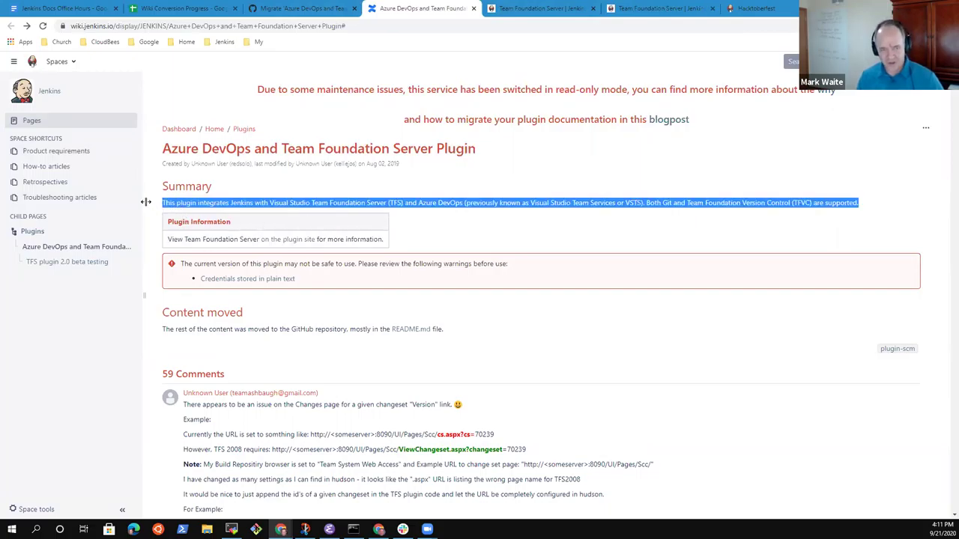
click(460, 219)
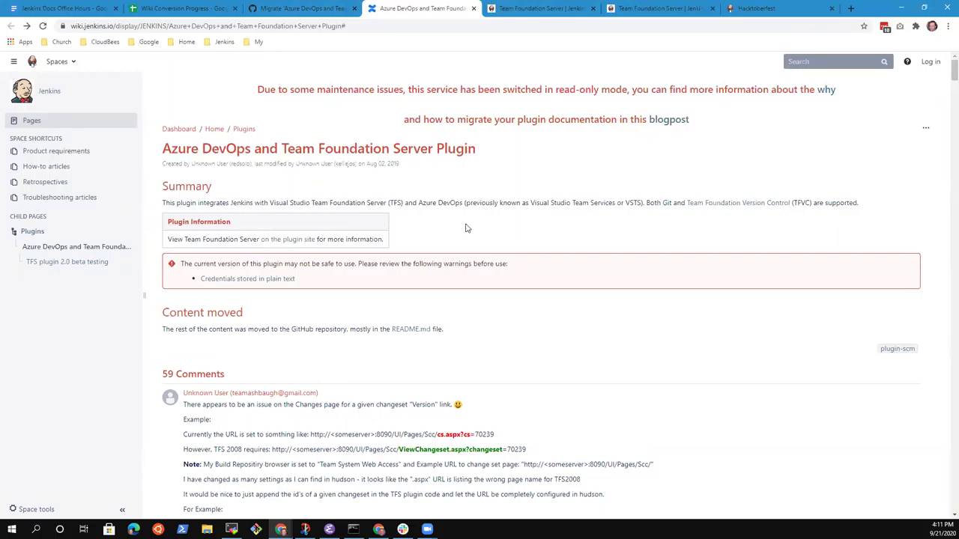
Review the migration issue's terminology updates, migration tutorial and additional information sections.
click(296, 8)
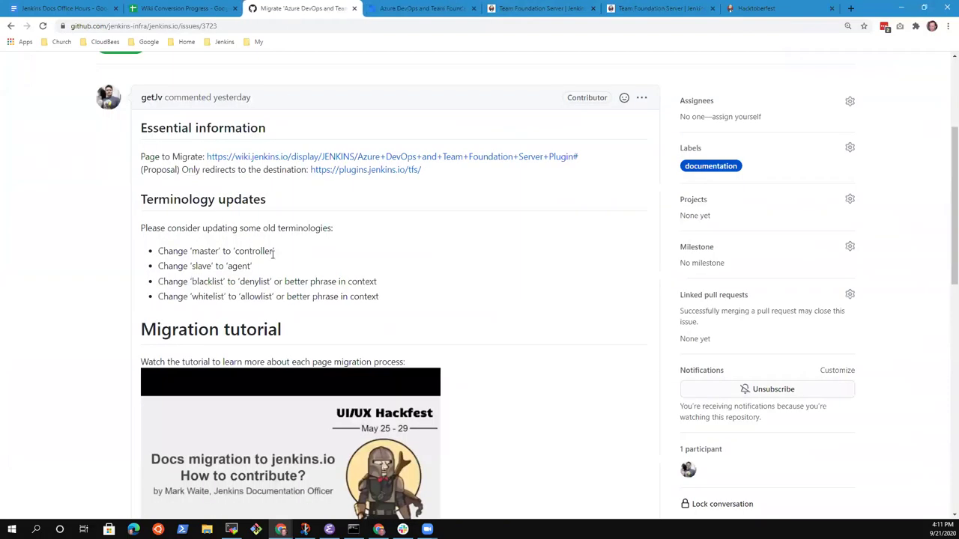
scroll(319, 272, down, 2)
scroll(332, 274, up, 2)
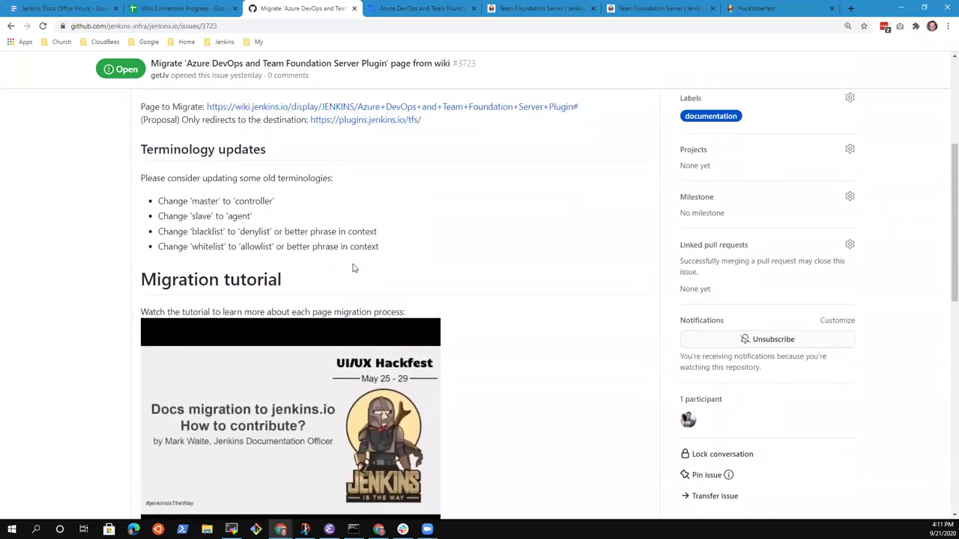
scroll(359, 270, up, 1)
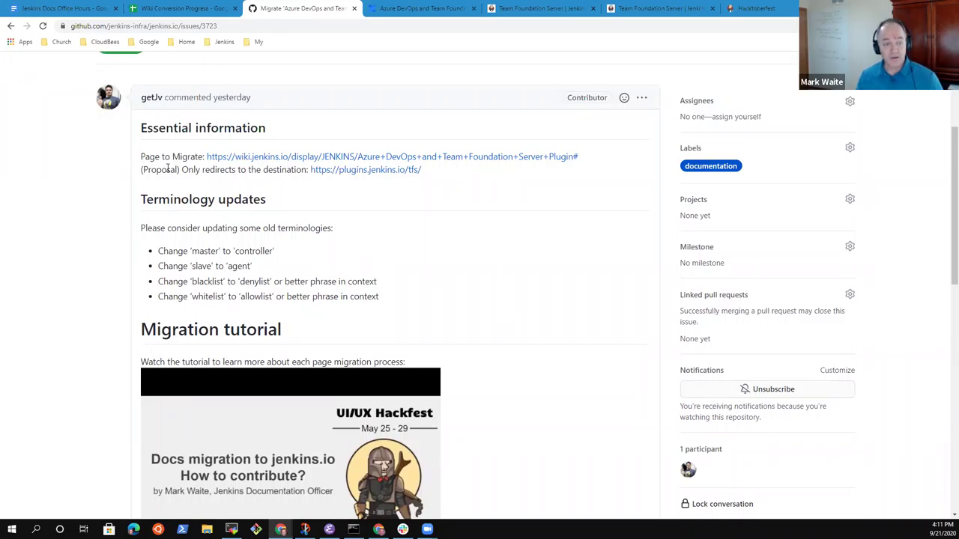
scroll(296, 239, down, 3)
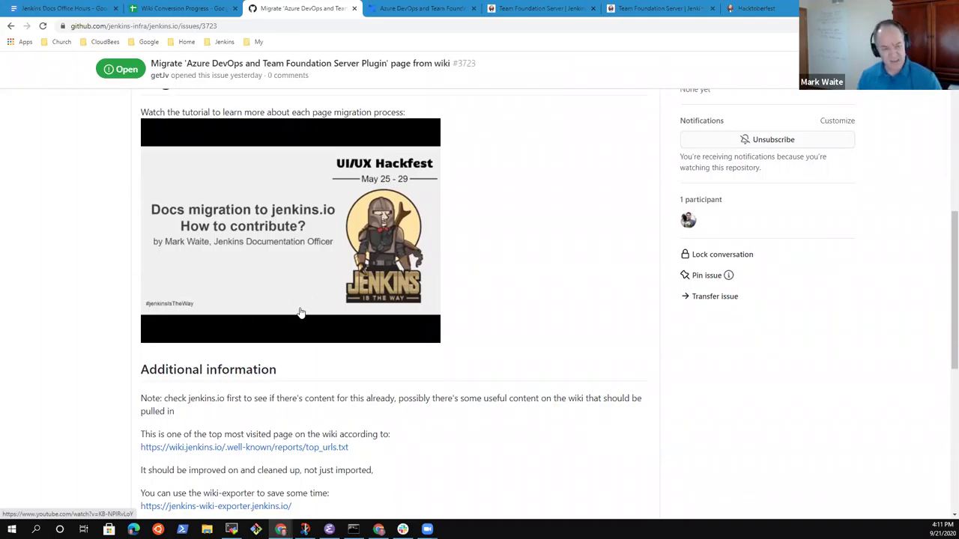
scroll(315, 302, up, 5)
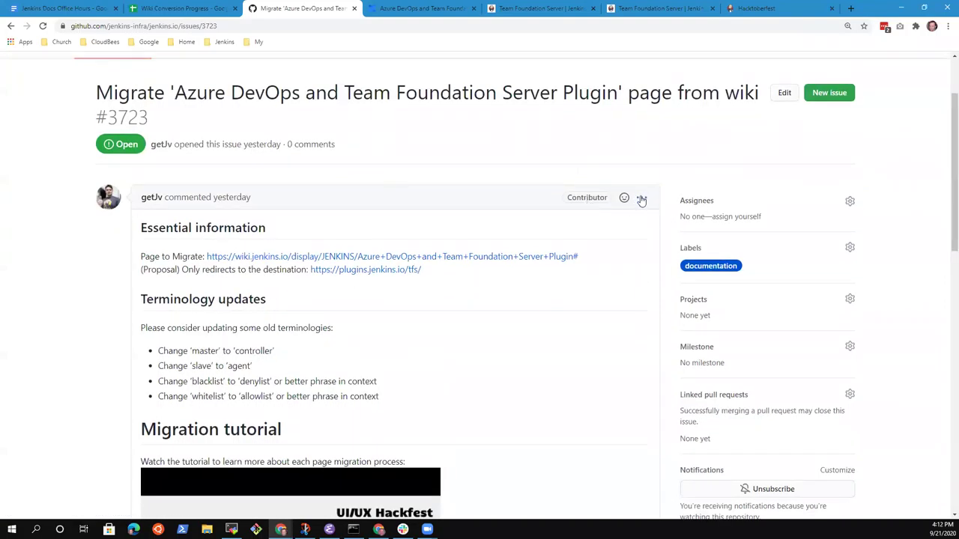
In the issue description, replace "(Proposal) Only redirects" with "Redirect" before "to the destination".
click(642, 199)
click(557, 264)
click(464, 259)
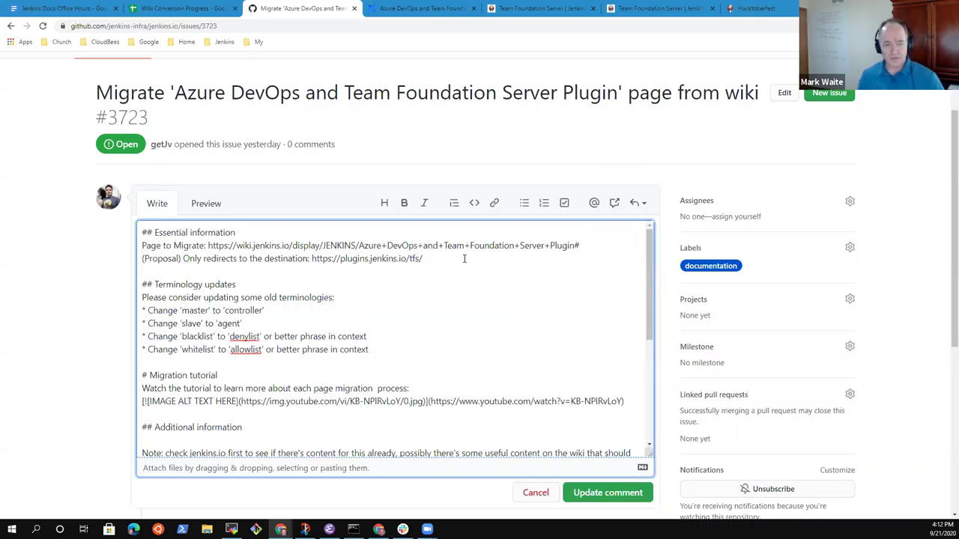
key(ctrl+shift+Right)
key(ctrl+shift+Right)
key(ctrl+shift+Right)
key(ctrl+shift+Right)
key(shift+Left)
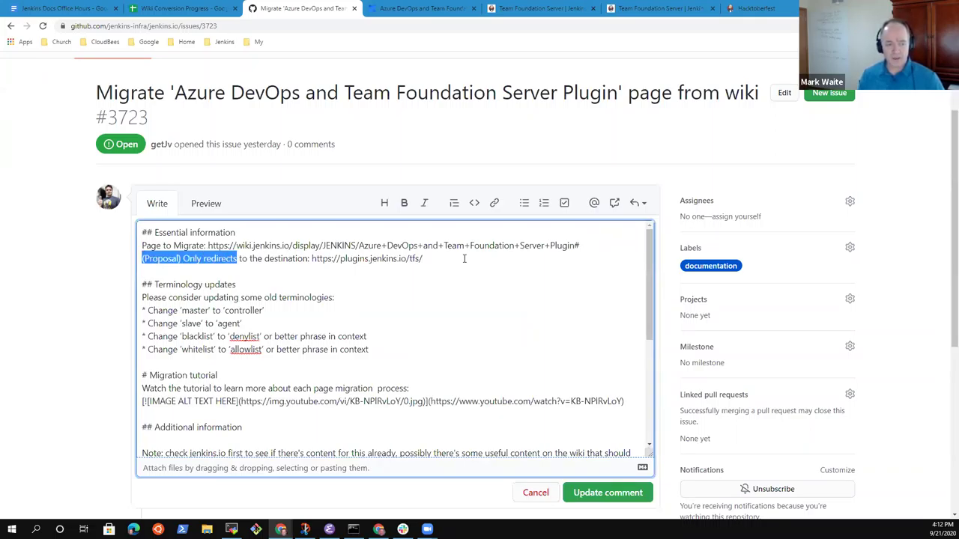
key(shift+Left)
key(shift+Left)
key(shift+Left)
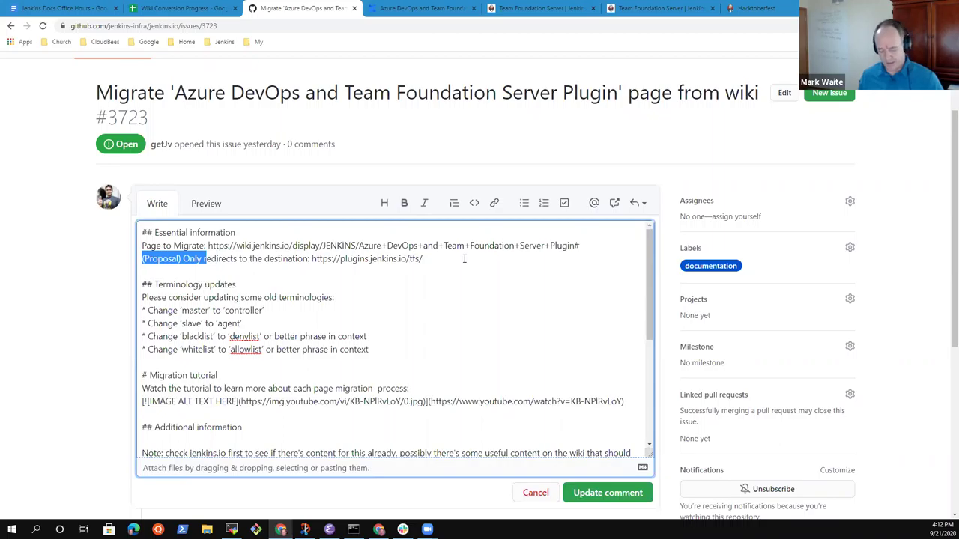
text(R)
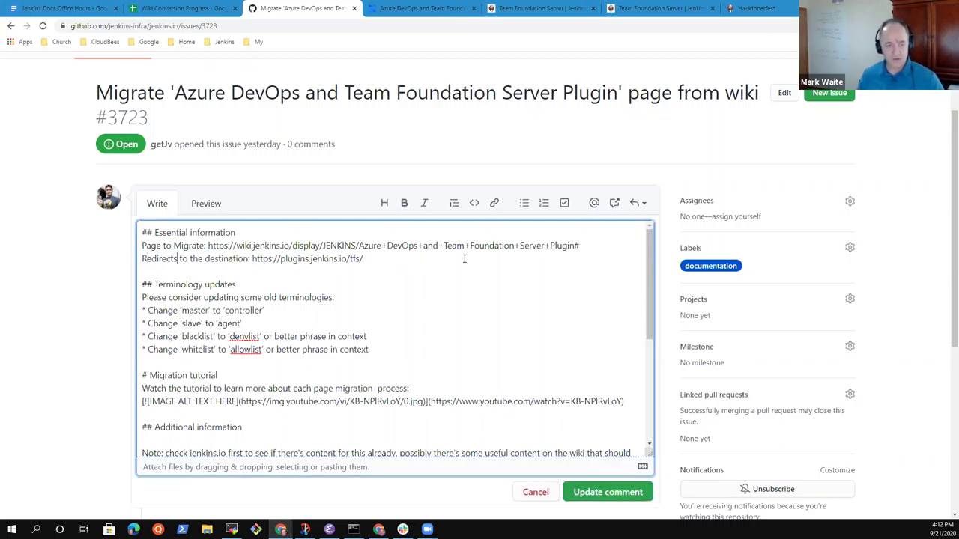
key(BackSpace)
key(ctrl+Right)
key(ctrl+Right)
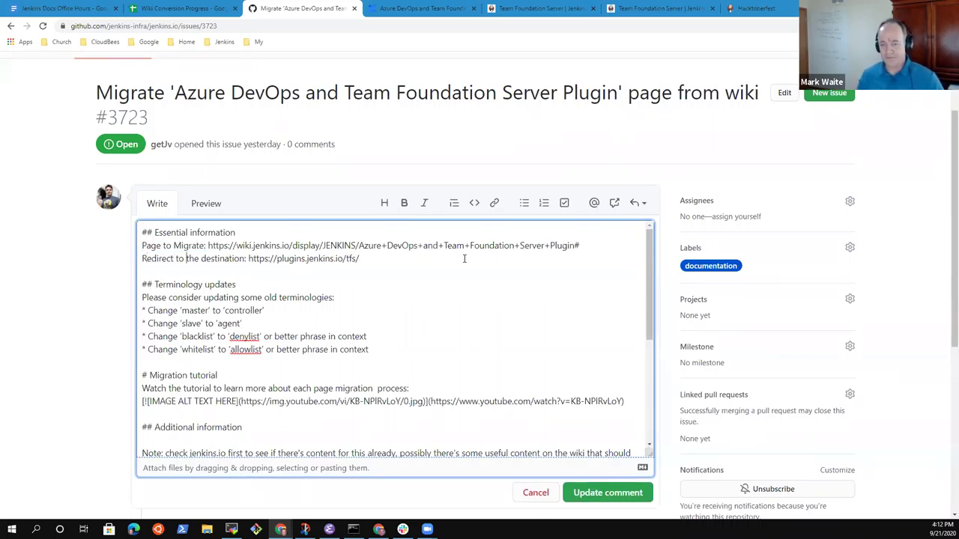
Add the "good first issue" label to the migration issue and save the edited description.
click(690, 249)
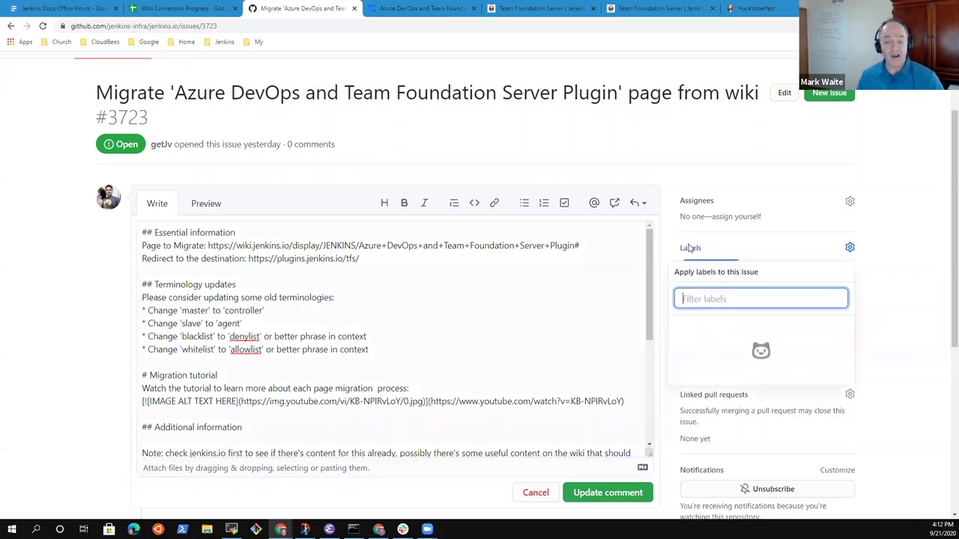
text(good-)
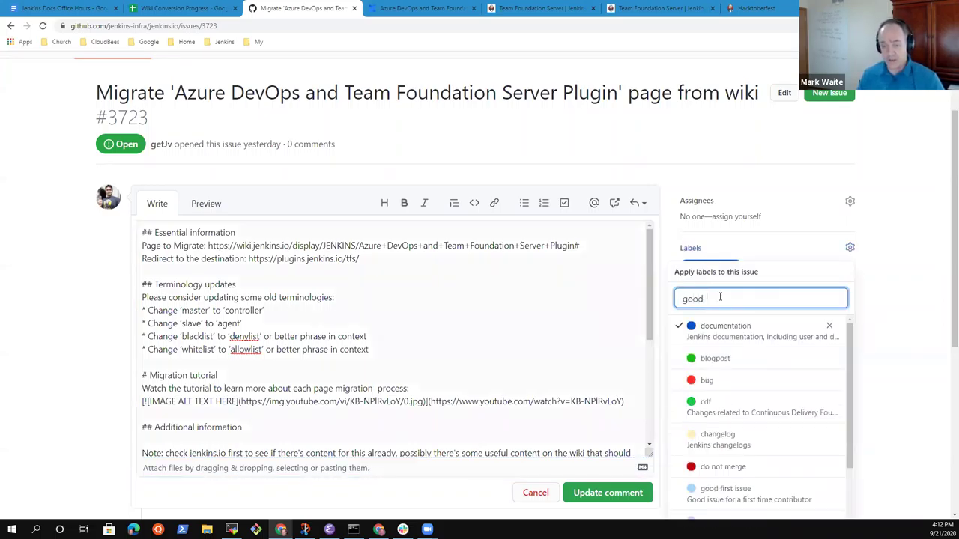
key(BackSpace)
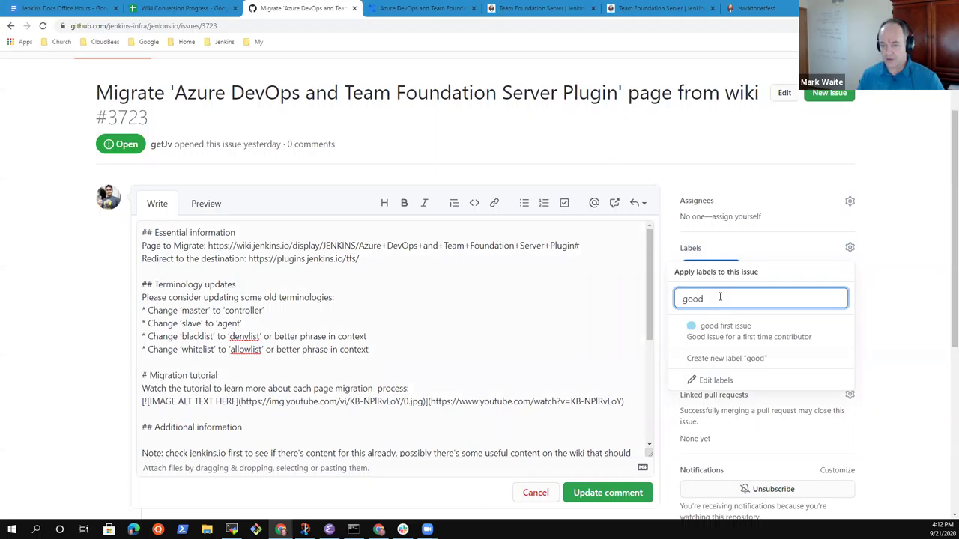
click(723, 332)
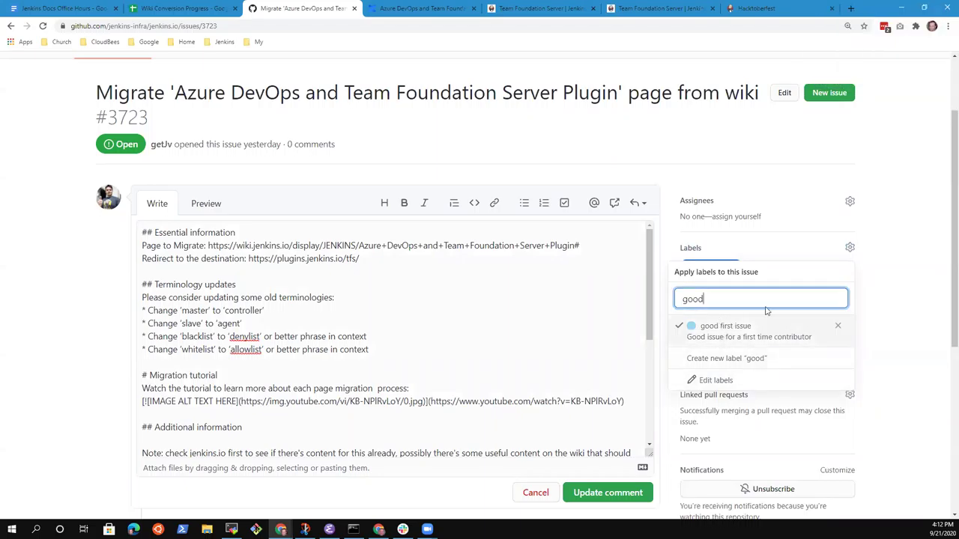
click(899, 302)
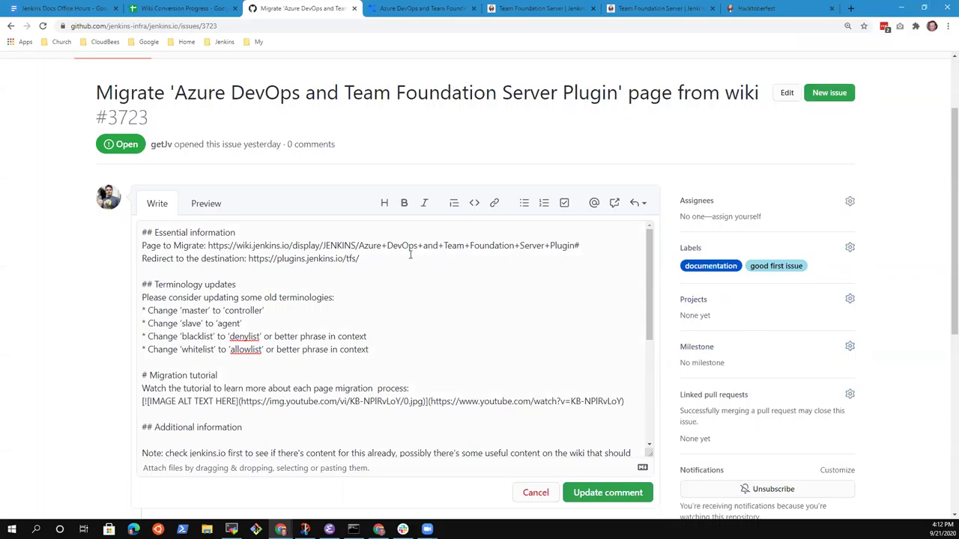
click(602, 494)
Return to the Azure DevOps and Team Foundation Server Plugin wiki page and examine its Summary, Plugin Information and comments.
click(423, 9)
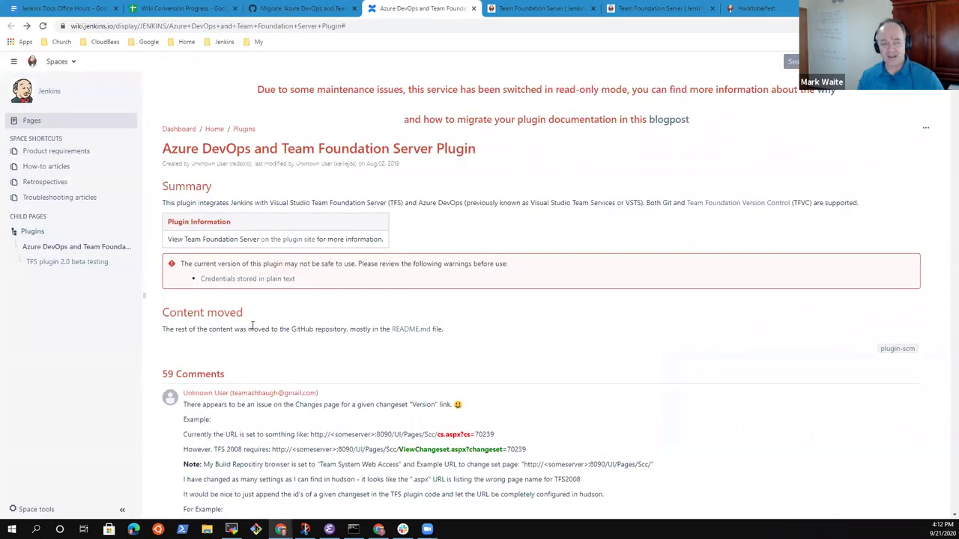
drag(159, 187, 403, 246)
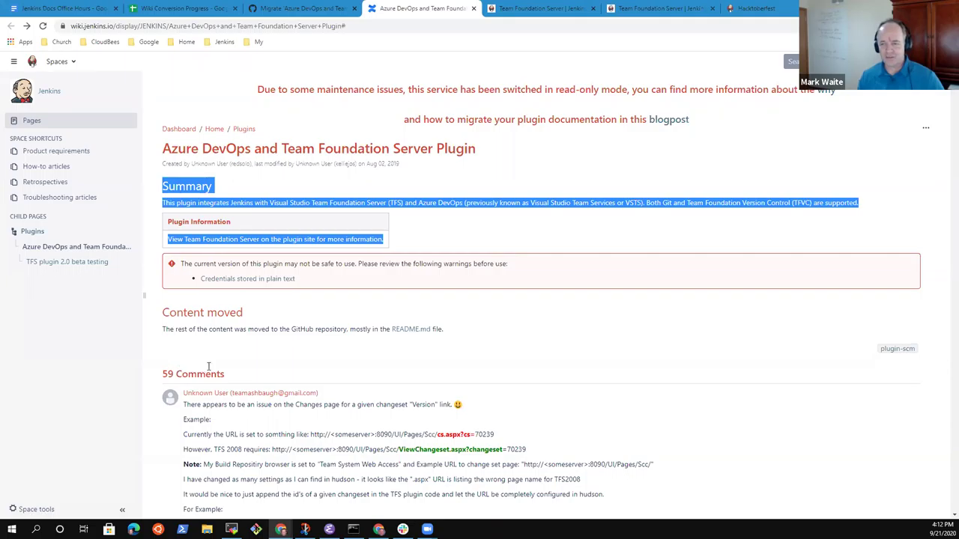
scroll(208, 365, down, 15)
scroll(300, 396, down, 2)
scroll(350, 379, up, 20)
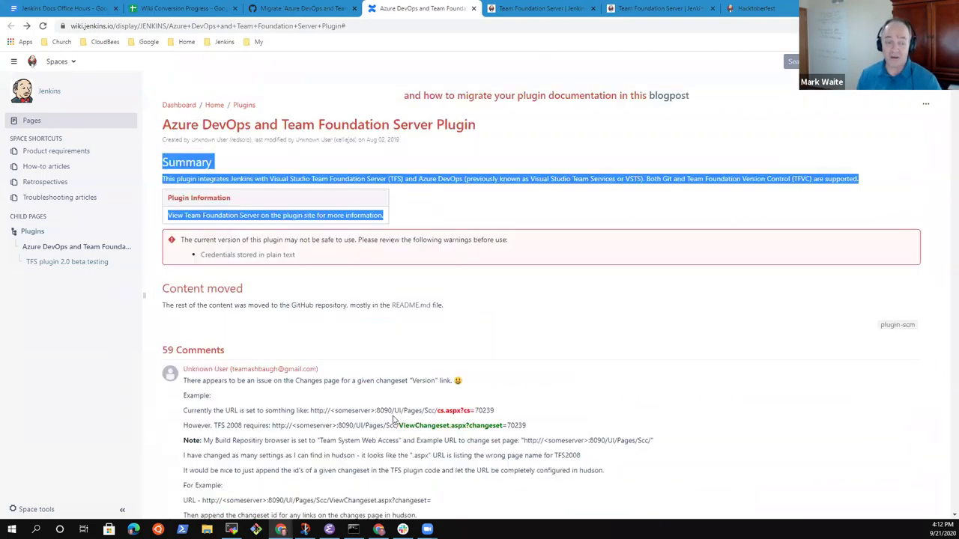
click(525, 328)
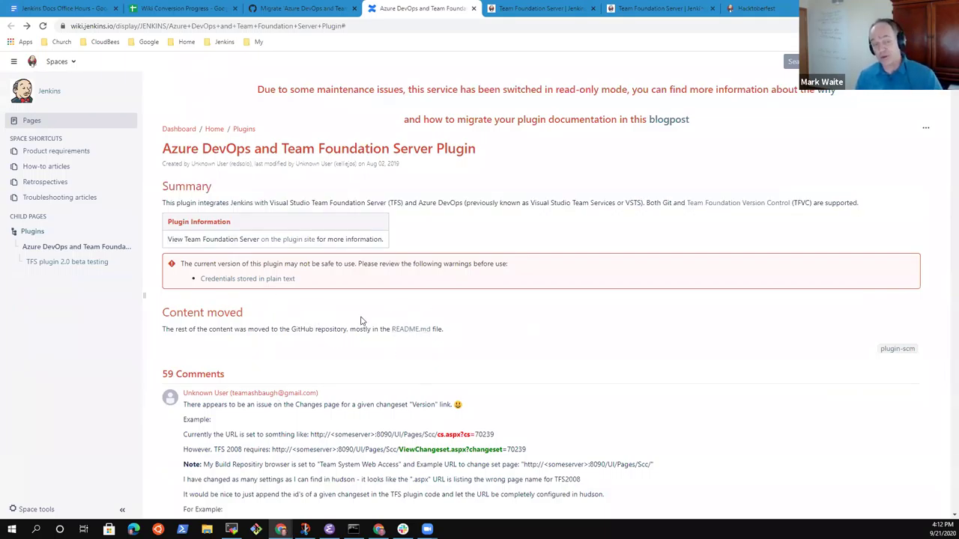
Open the wiki page's README.md link, read through the plugin documentation and compare it with the Team Foundation Server plugin site page.
click(414, 332)
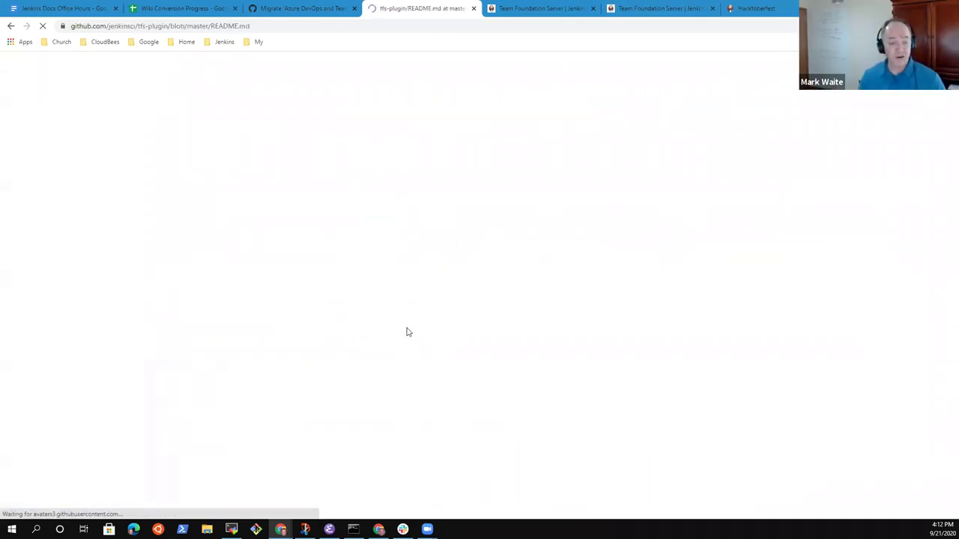
scroll(395, 319, down, 8)
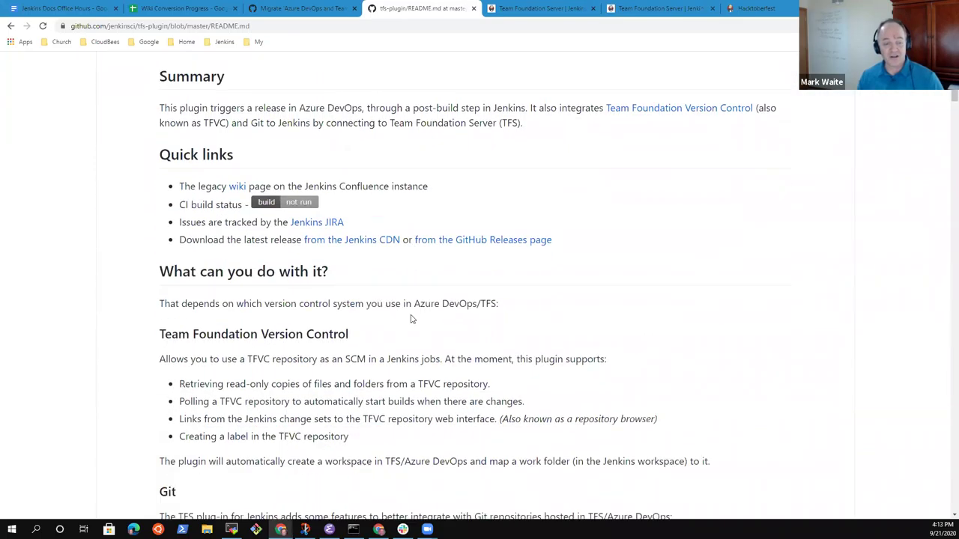
scroll(424, 318, down, 15)
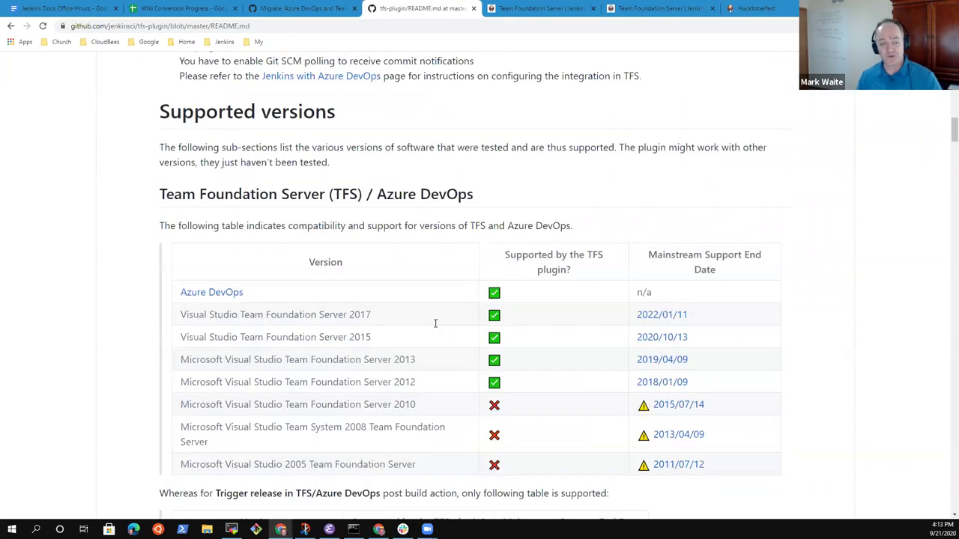
scroll(434, 335, down, 4)
scroll(434, 337, up, 12)
scroll(385, 355, up, 13)
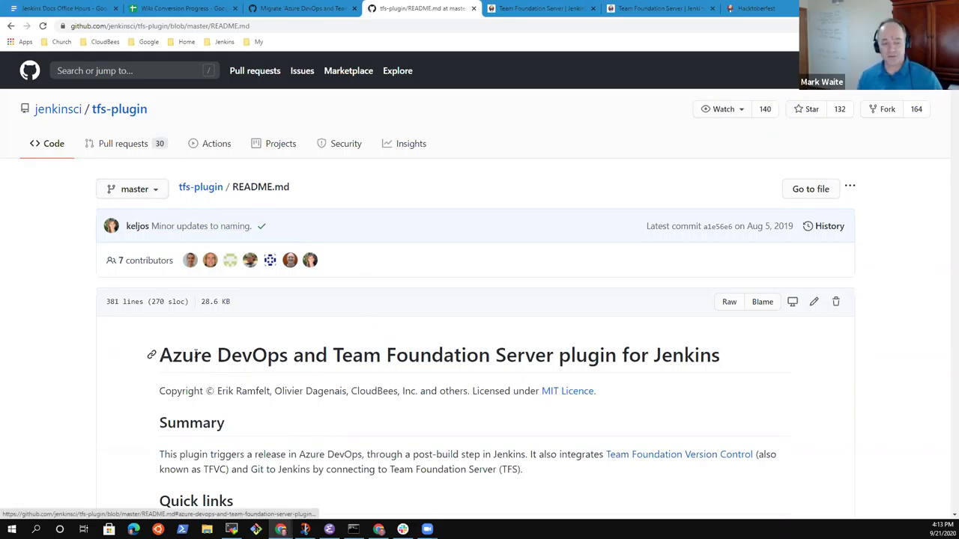
scroll(248, 301, down, 4)
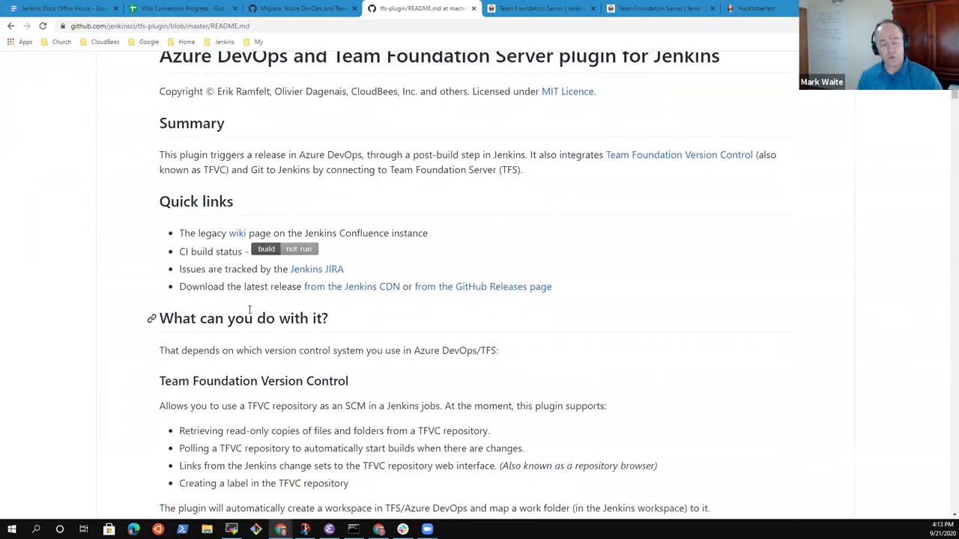
click(546, 10)
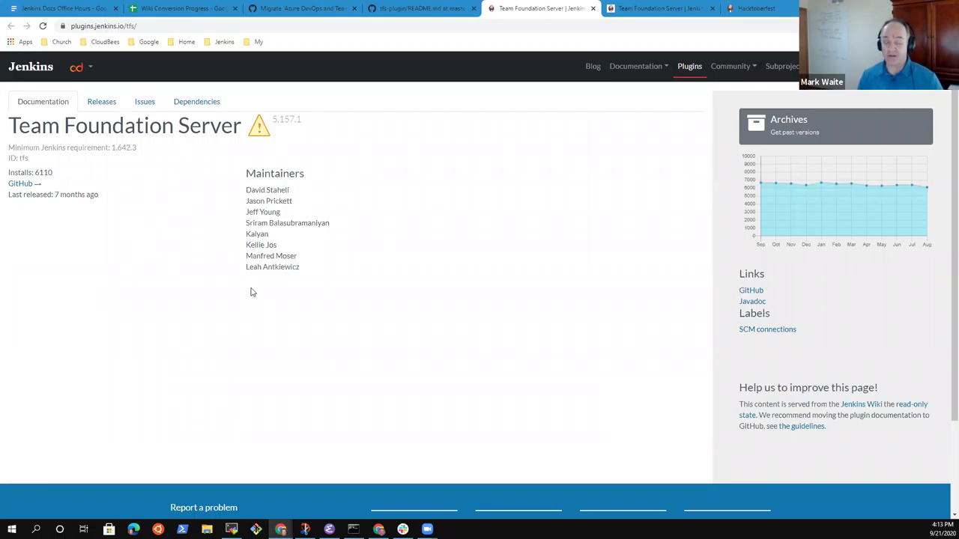
From the README, go to the tfs-plugin repository and look through its open pull requests.
click(407, 9)
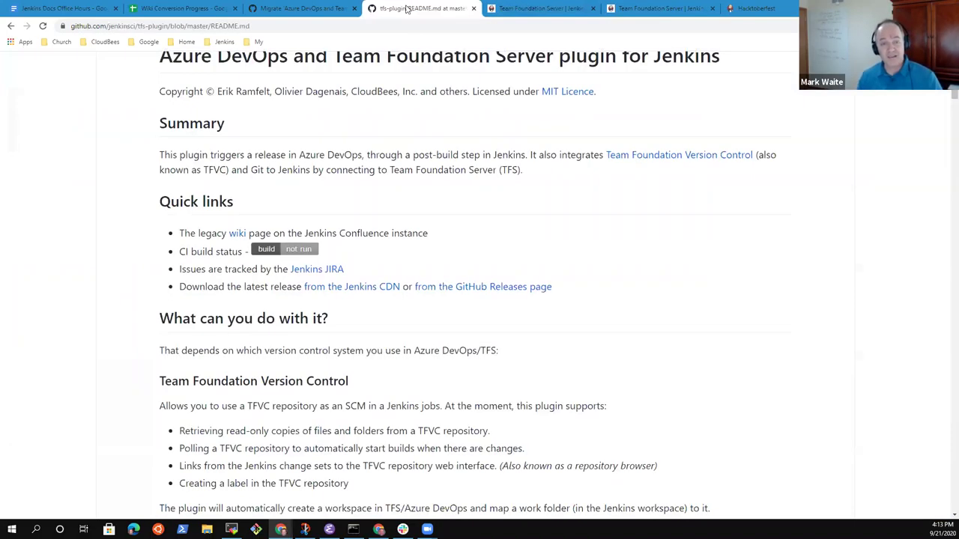
scroll(275, 377, up, 6)
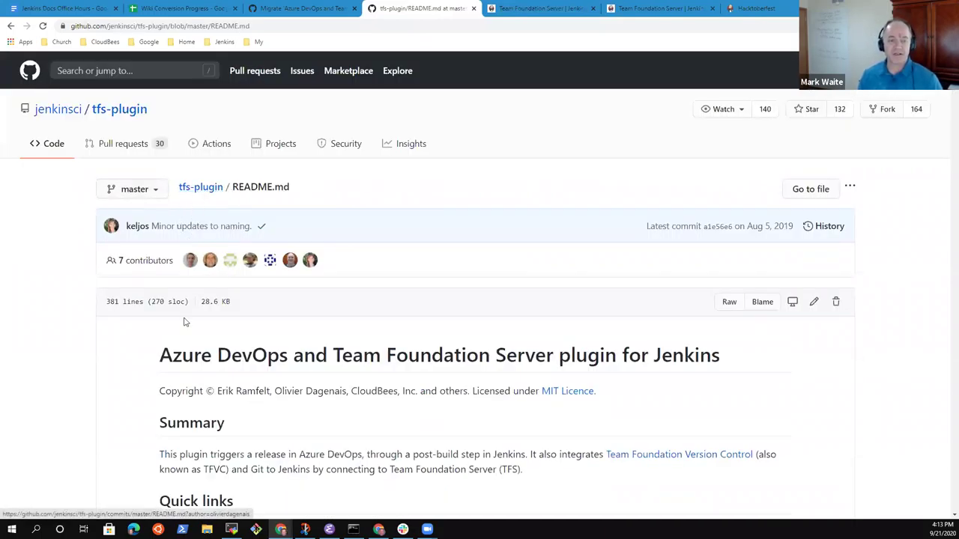
click(210, 186)
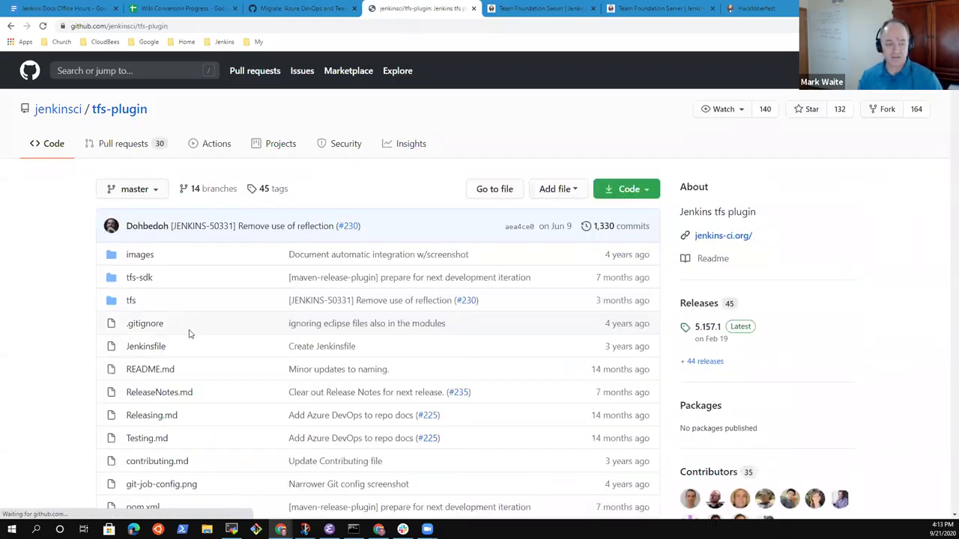
click(120, 148)
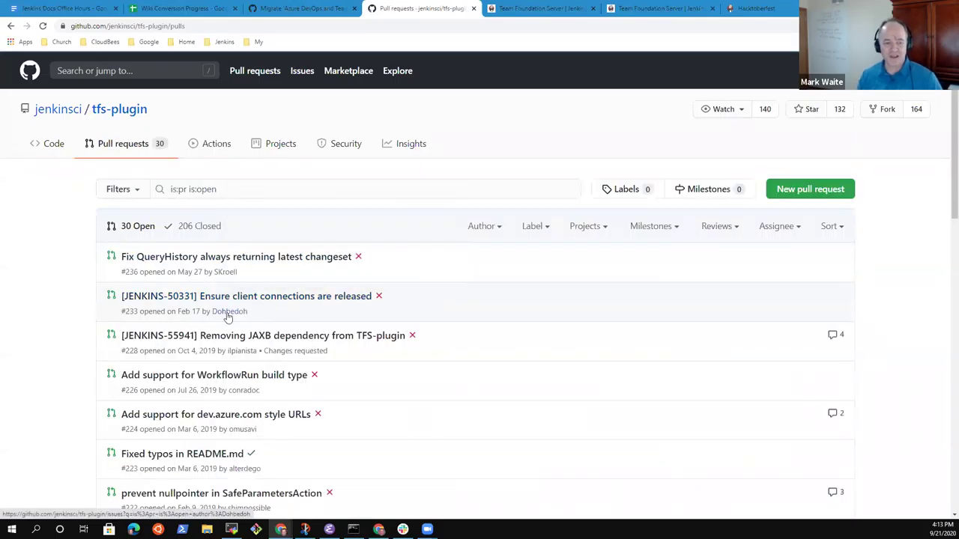
scroll(248, 352, down, 2)
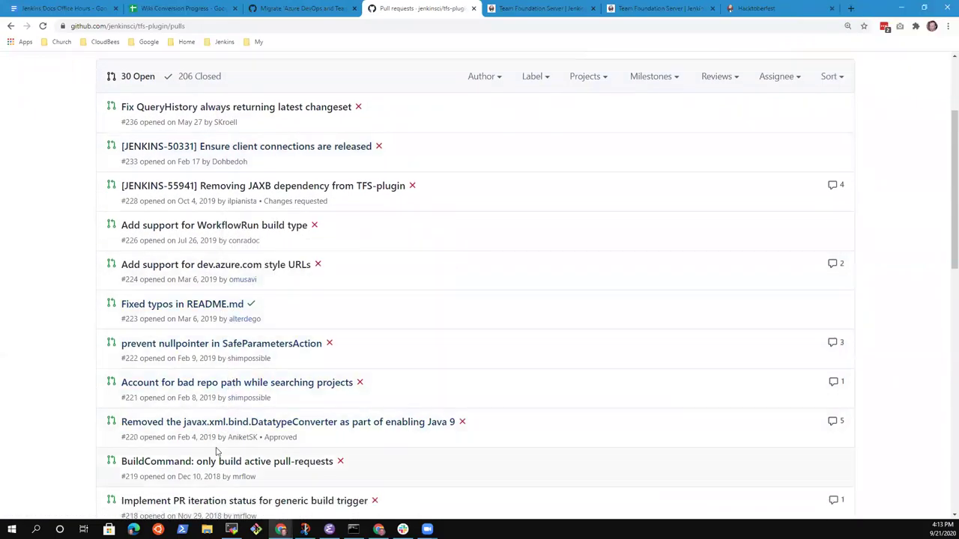
scroll(420, 405, up, 2)
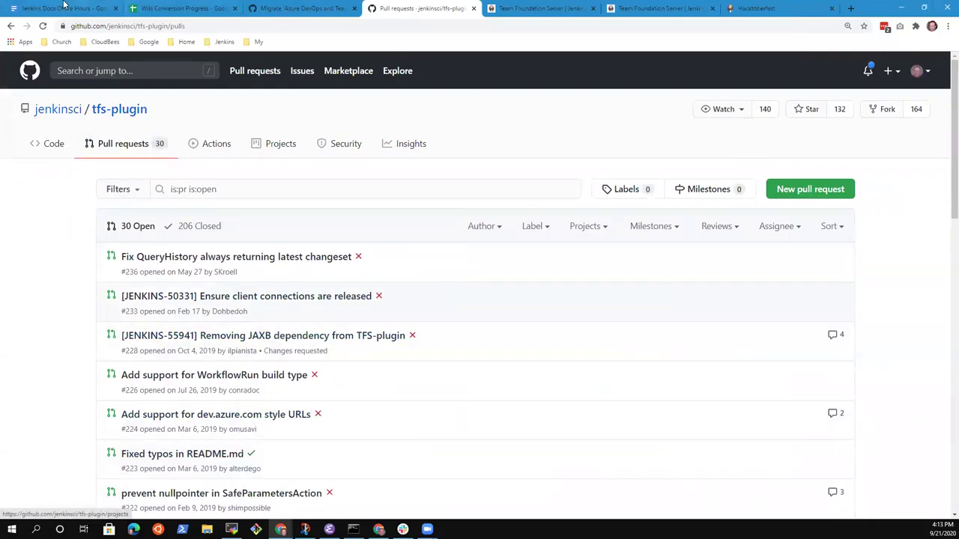
Recheck the migration issue's links, the Team Foundation Server plugin site page and the tfs-plugin pull request list.
click(322, 9)
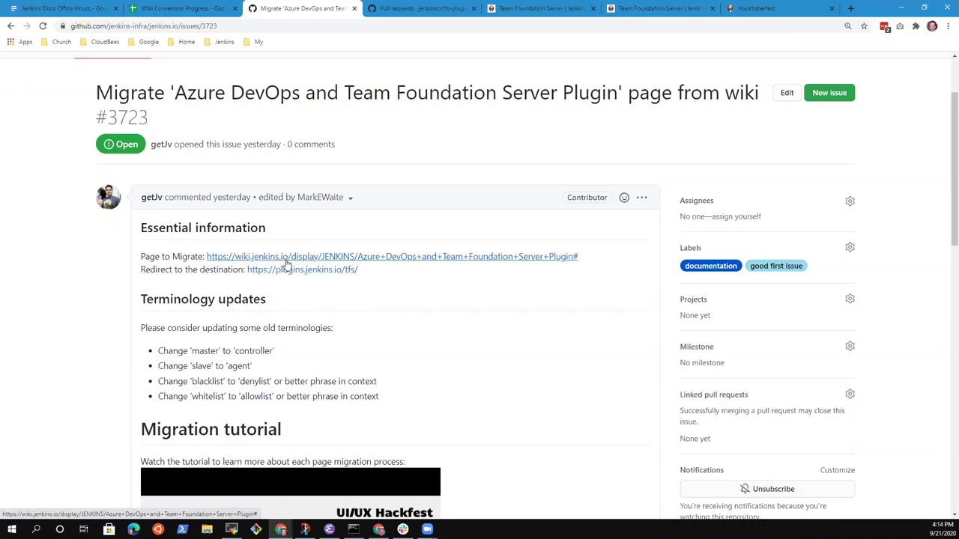
click(524, 9)
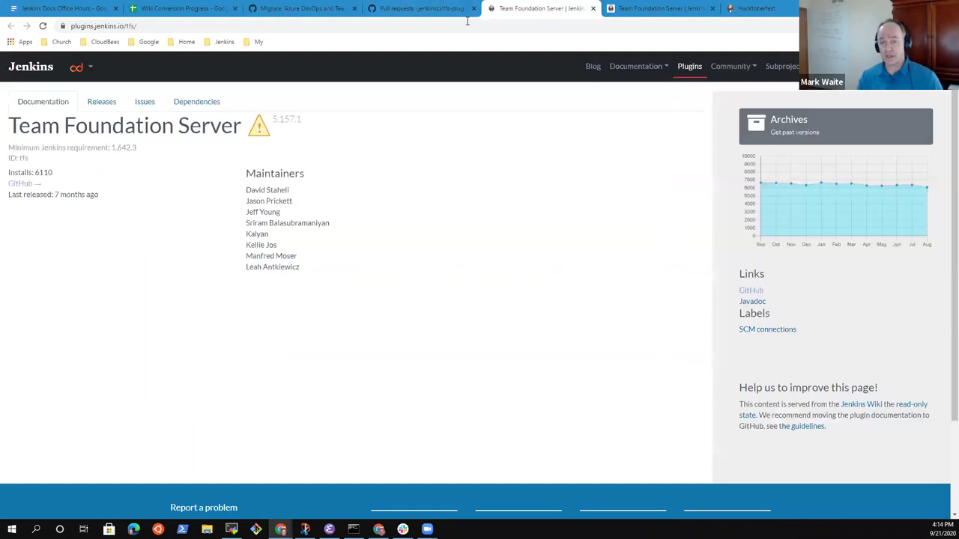
click(416, 8)
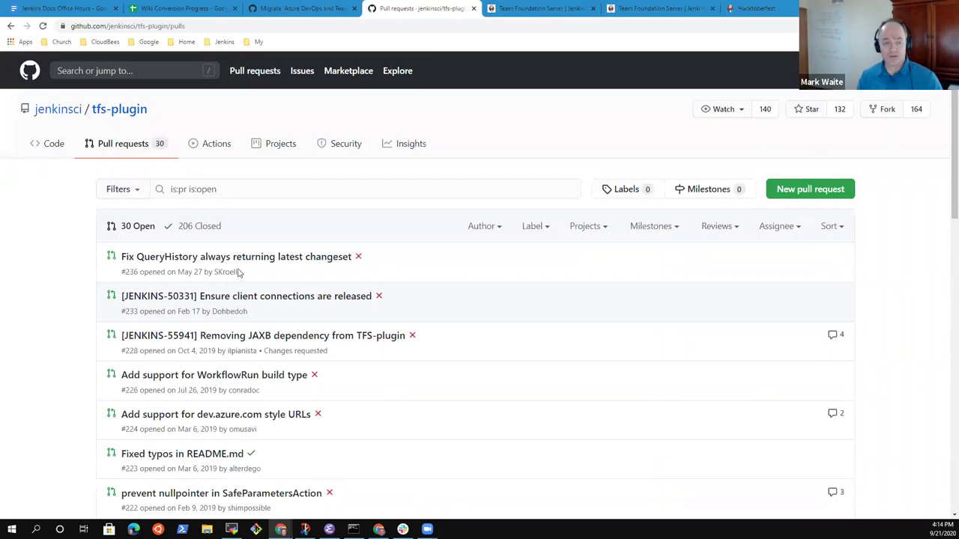
Open the issue's "Page to Migrate" wiki link in a new tab and view its Content moved section.
click(298, 8)
right_click(339, 259)
click(376, 267)
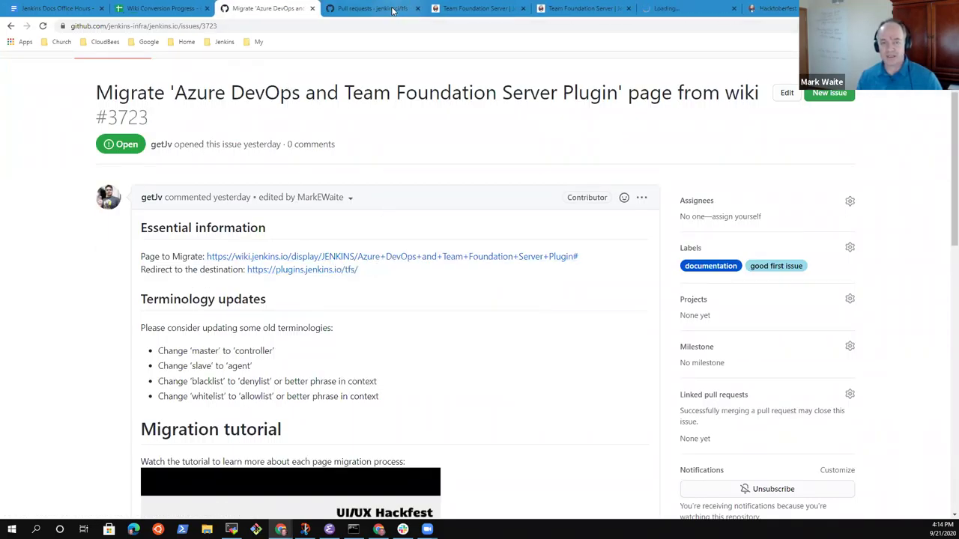
click(663, 11)
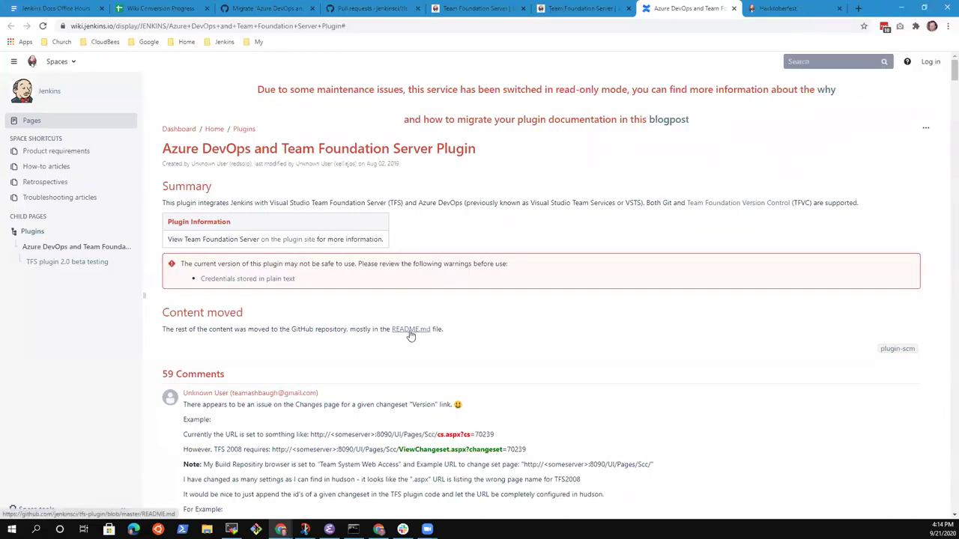
Return to the migration issue and review its migration tutorial, additional information and redirecting pages sections.
click(262, 8)
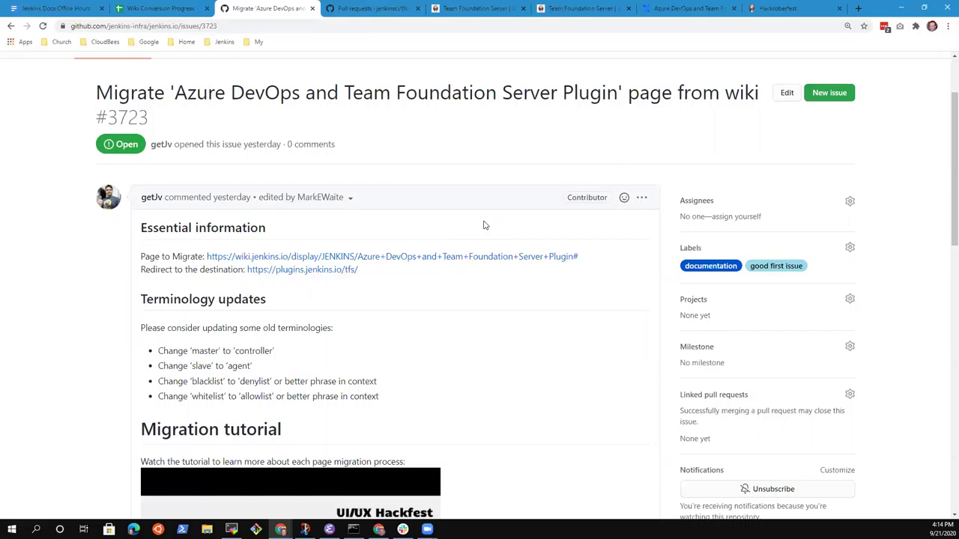
scroll(419, 305, down, 4)
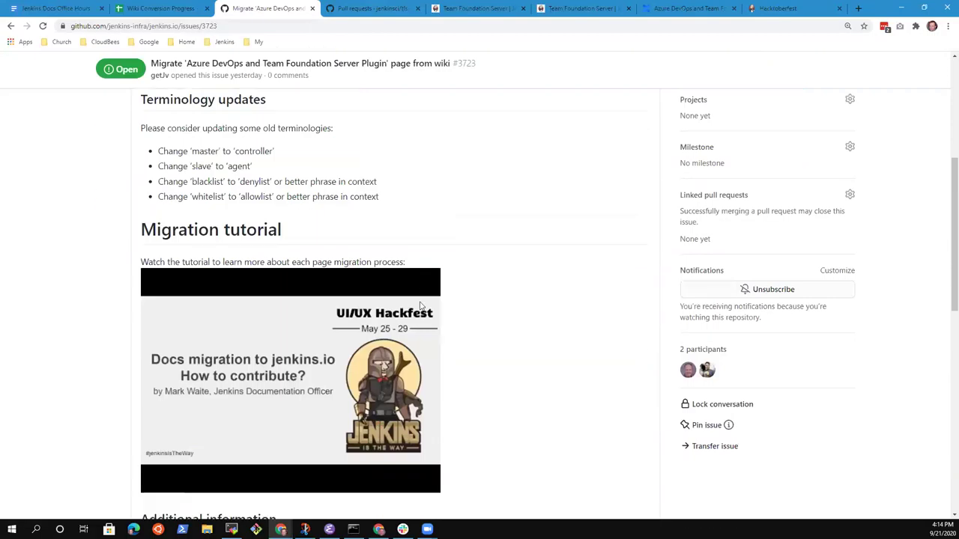
scroll(428, 307, down, 1)
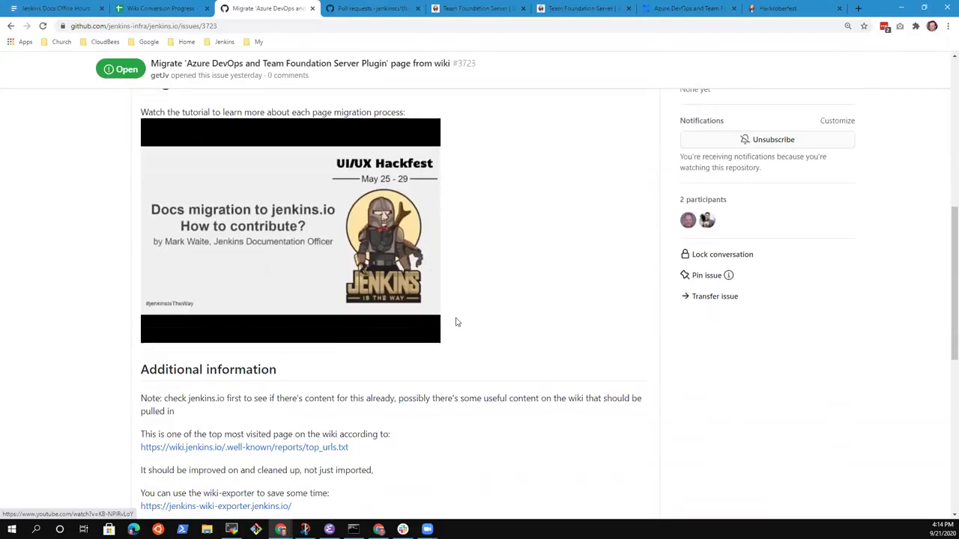
scroll(415, 264, down, 3)
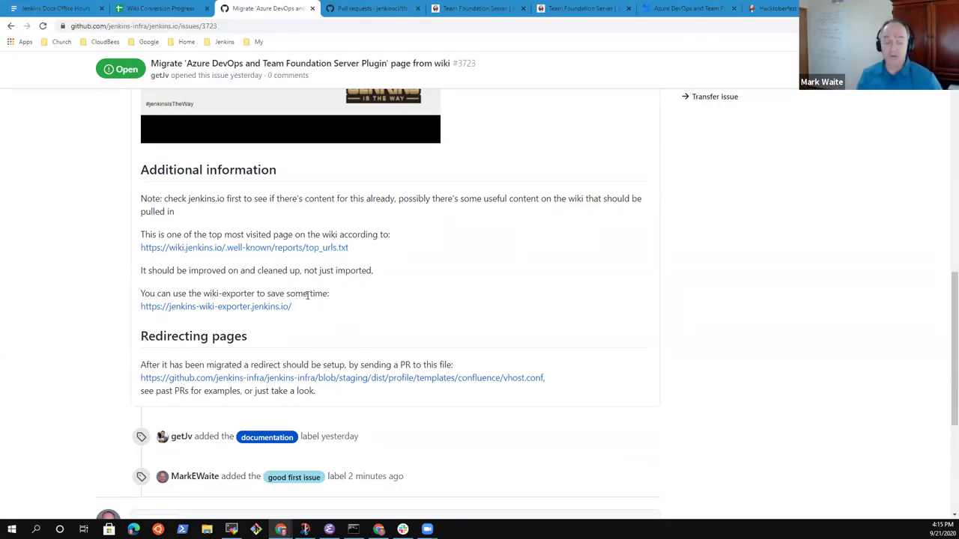
scroll(381, 306, up, 10)
scroll(427, 330, down, 3)
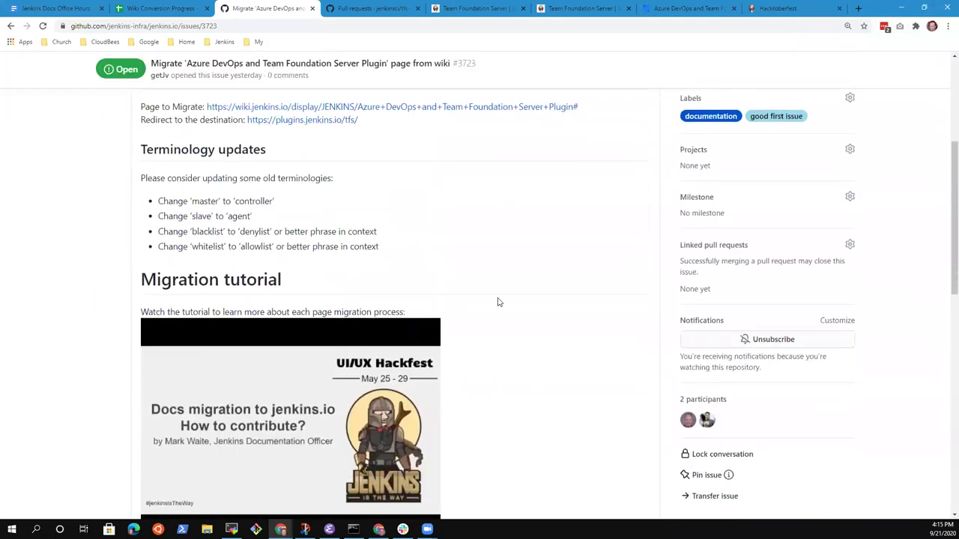
scroll(547, 299, down, 2)
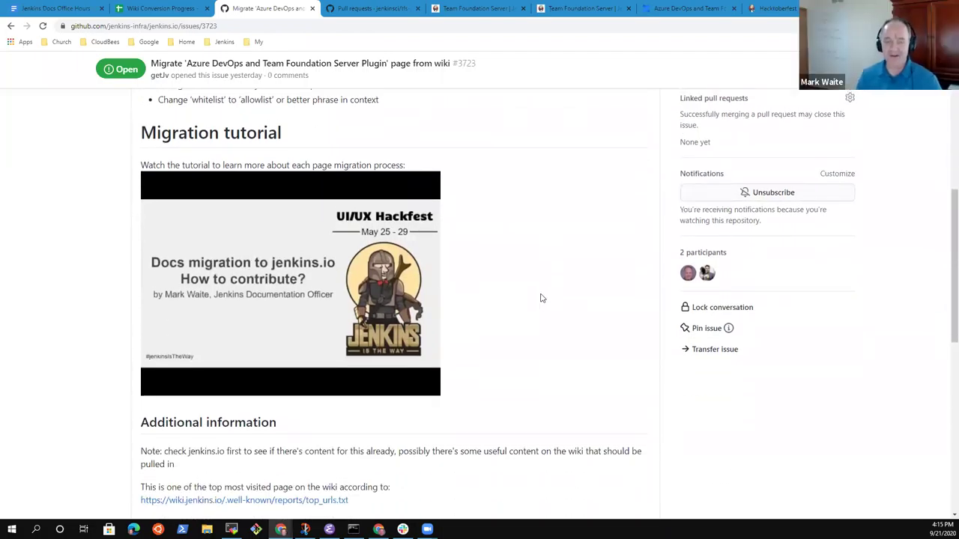
scroll(554, 225, up, 4)
scroll(603, 135, up, 2)
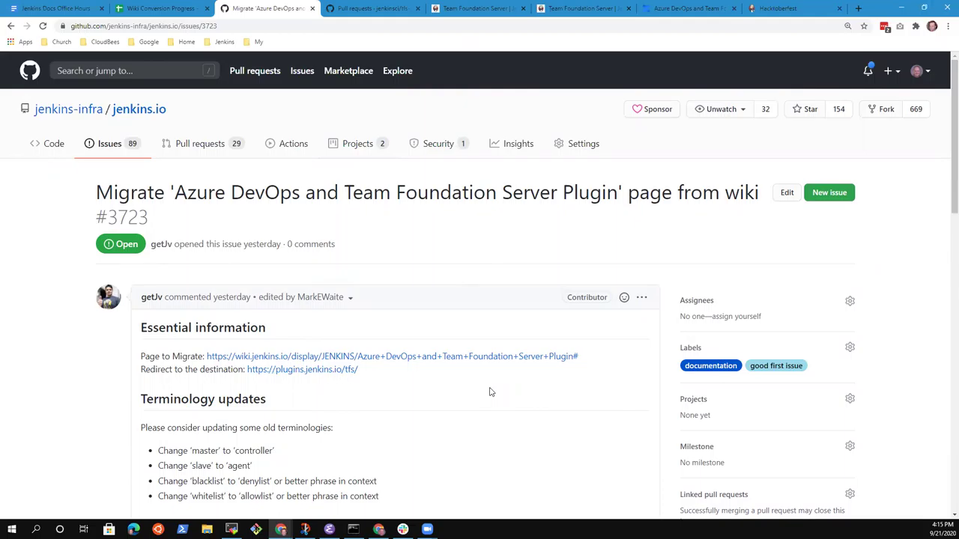
Examine the issue's Terminology updates section, briefly highlighting its opening request and the 'master' to 'controller' item.
scroll(491, 392, down, 3)
scroll(482, 320, up, 2)
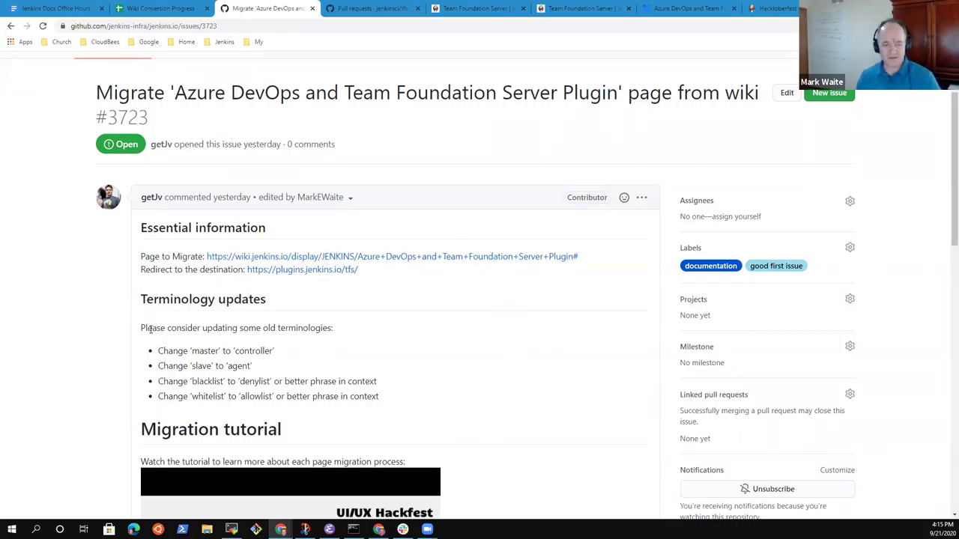
drag(150, 330, 296, 360)
click(382, 354)
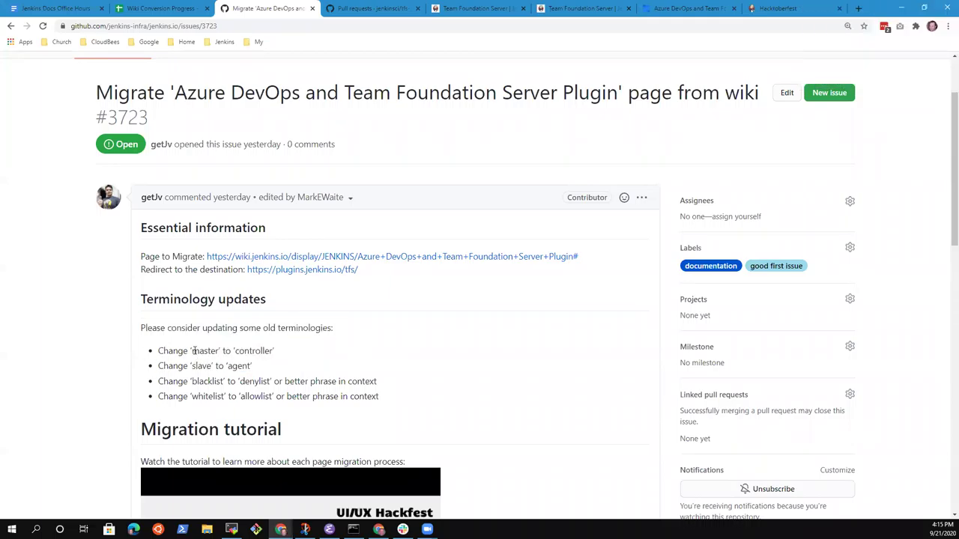
Highlight the Terminology updates introduction and its replacement items in the migration issue, then clear the selection.
drag(141, 327, 289, 372)
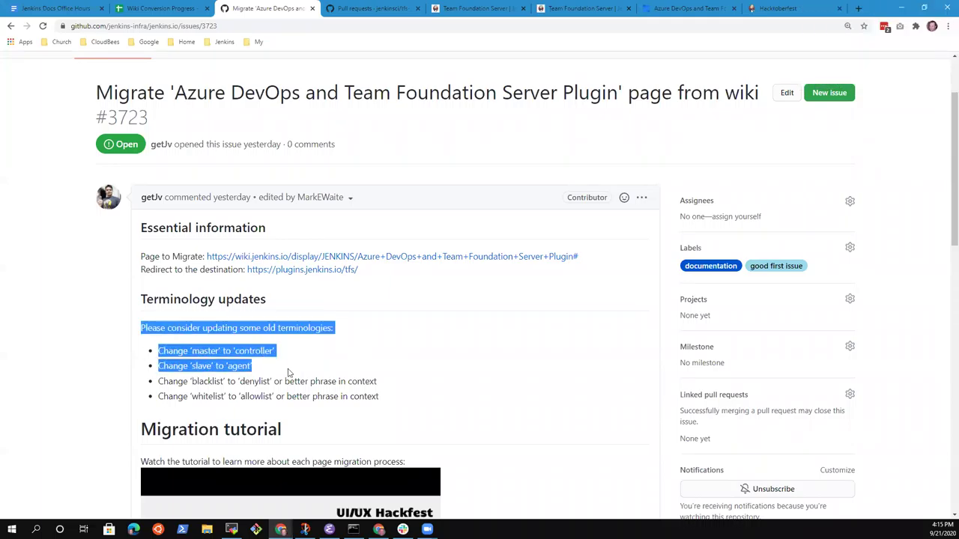
drag(405, 401, 178, 382)
click(333, 356)
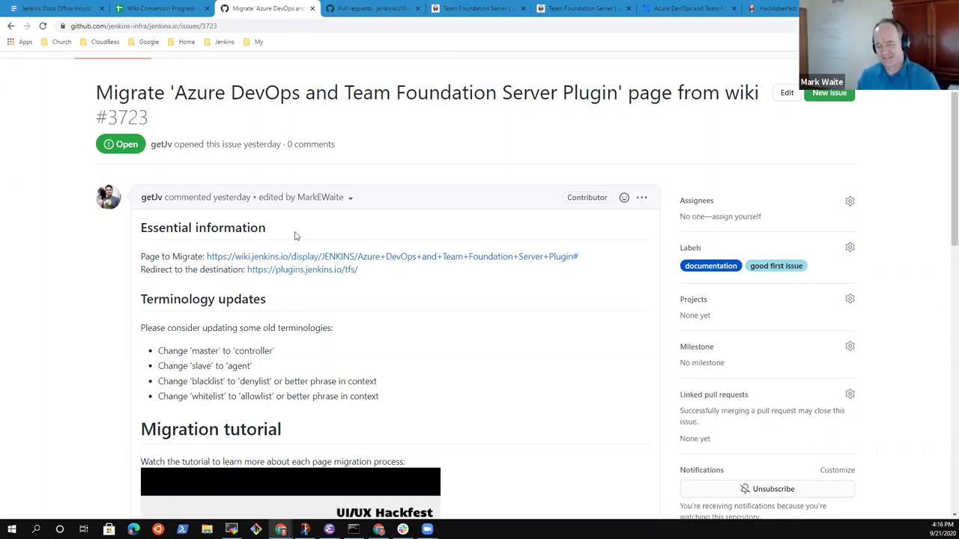
Review the issue's Migration tutorial, Additional information and Redirecting pages sections and return to Essential information.
scroll(375, 267, down, 3)
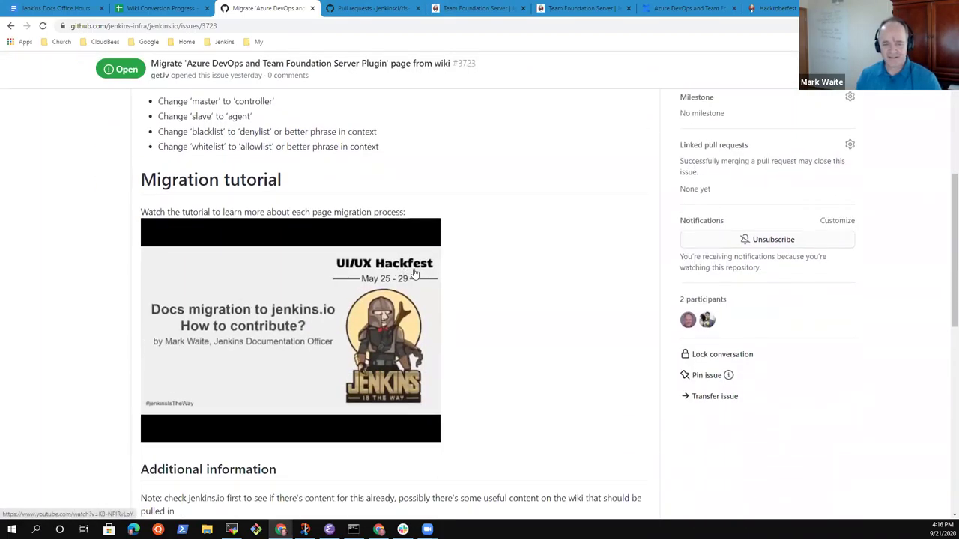
scroll(416, 274, down, 3)
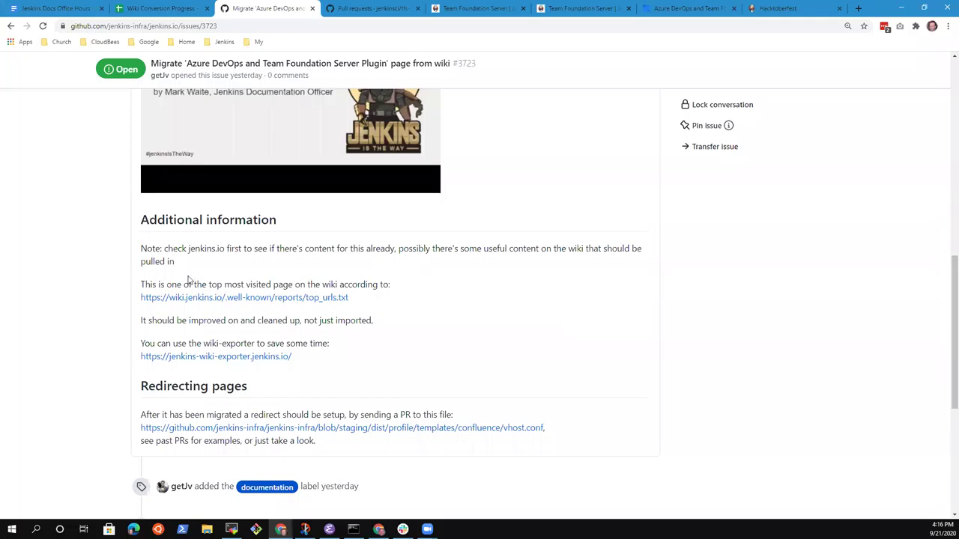
scroll(367, 345, up, 5)
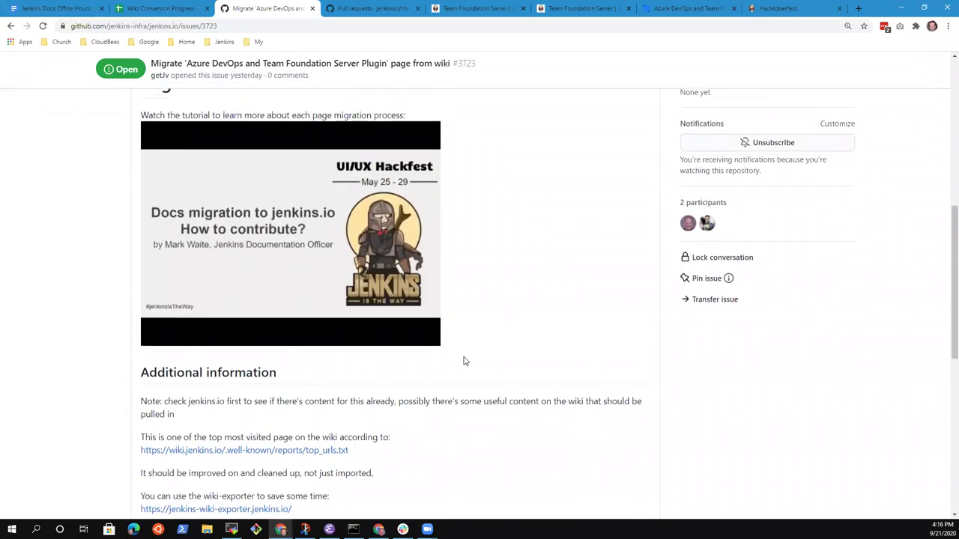
scroll(490, 366, down, 3)
scroll(490, 357, up, 1)
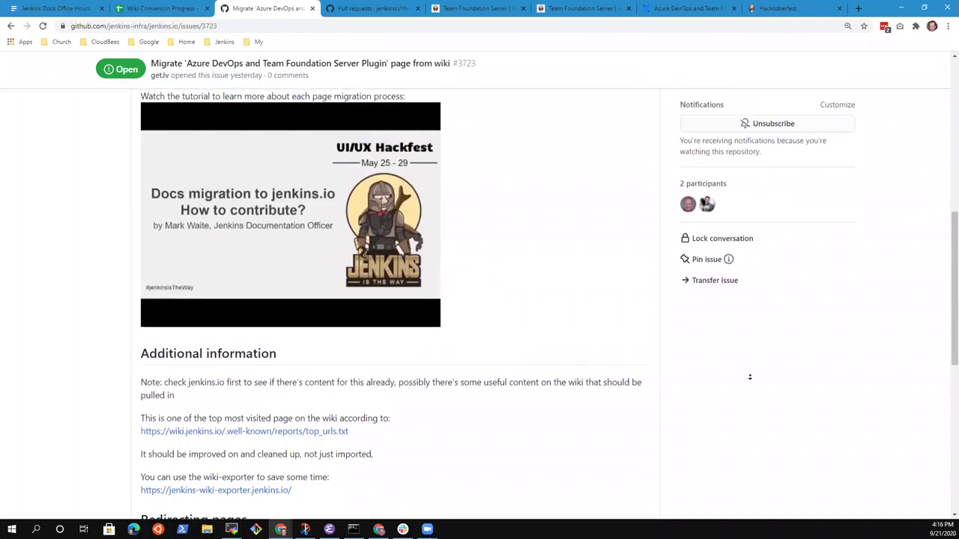
scroll(724, 366, up, 4)
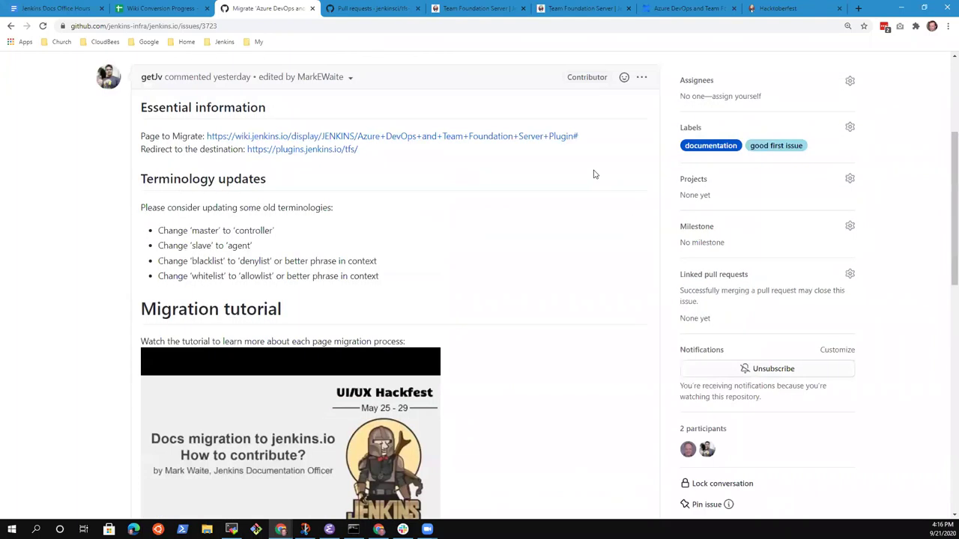
Open the migration issue's description for editing and place the cursor before the "## Additional information" heading.
click(641, 81)
click(587, 147)
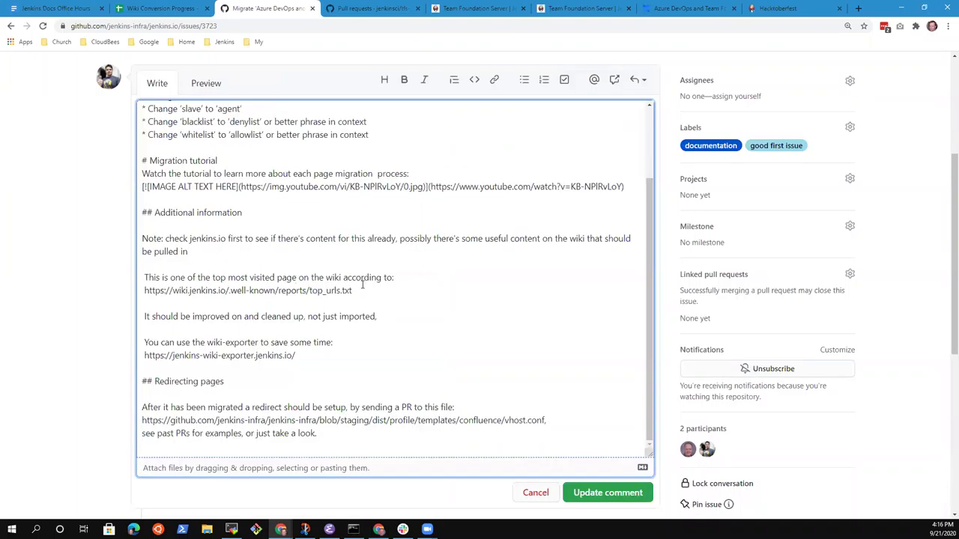
click(266, 220)
key(Up)
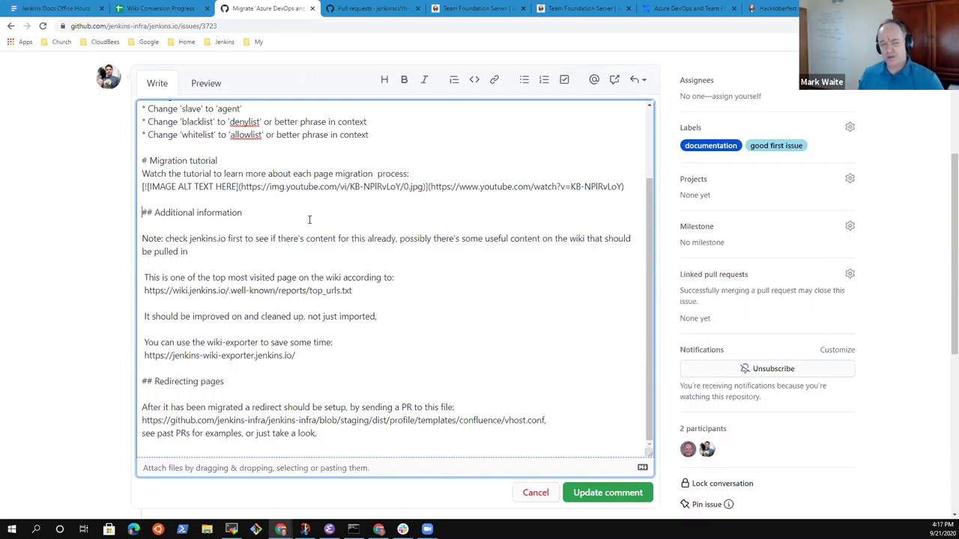
key(shift+Down)
key(shift+Down)
key(shift+Down)
key(shift+Down)
key(shift+Down)
key(shift+Down)
key(shift+Down)
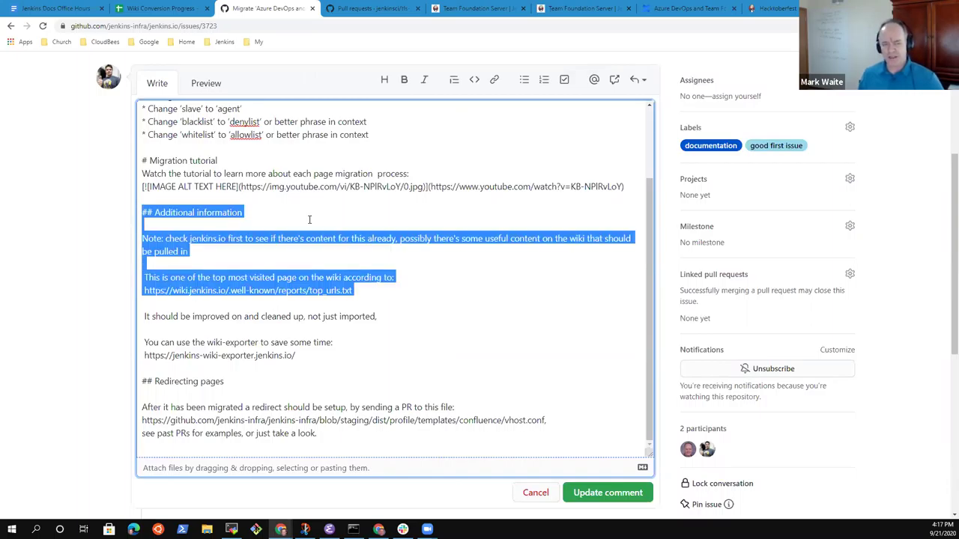
key(Up)
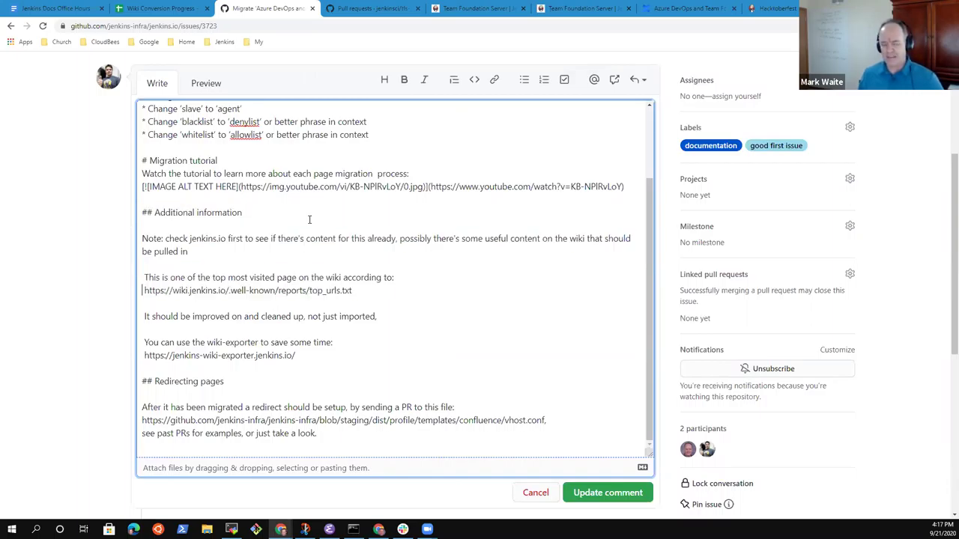
key(Up)
key(Up)
key(Up)
key(Up)
key(shift+Down)
key(shift+Down)
key(shift+Down)
key(shift+Down)
key(shift+Down)
key(shift+Down)
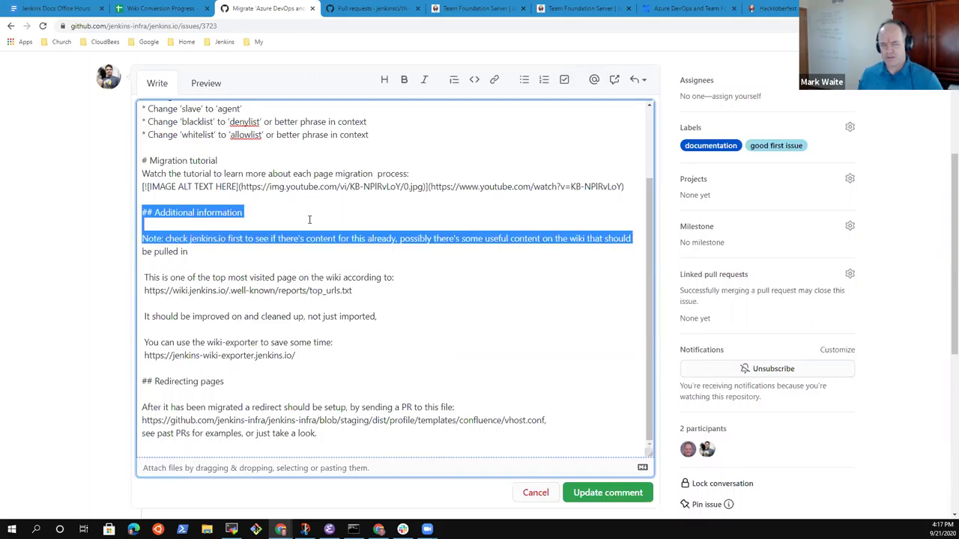
key(shift+Down)
key(shift+Down)
key(shift+Down)
key(shift+Down)
key(shift+Down)
key(shift+Down)
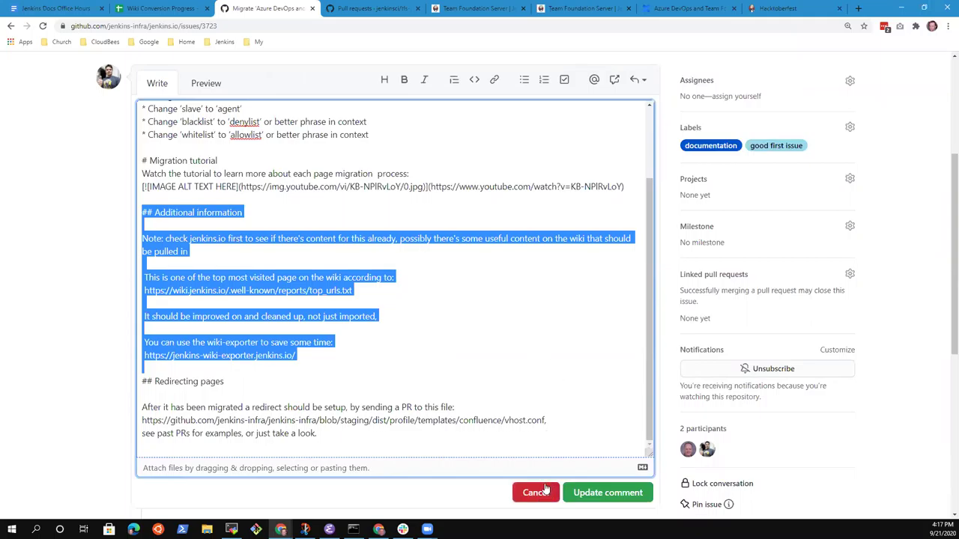
click(558, 377)
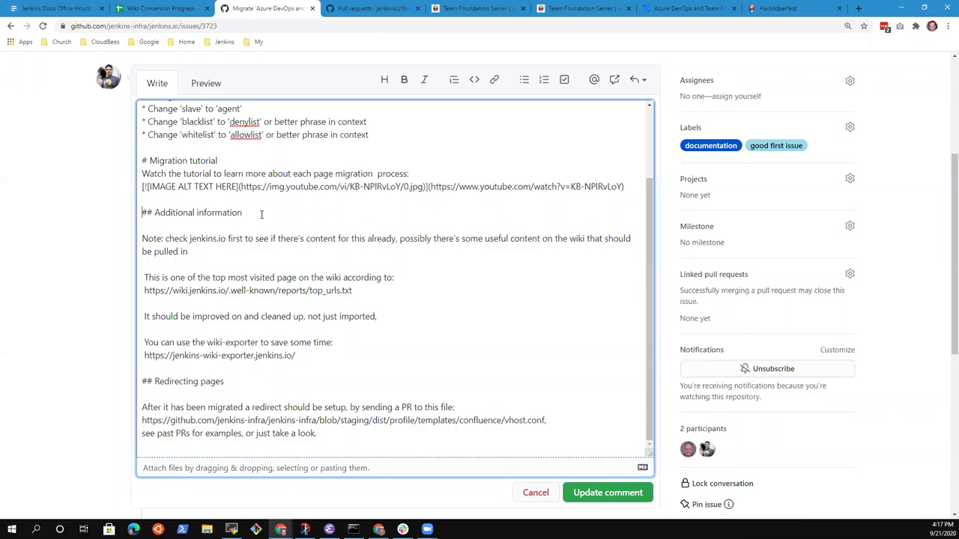
Delete the whole Additional information section, from its heading through the wiki-exporter link, from the issue description.
triple_click(261, 215)
key(shift+Down)
key(shift+Down)
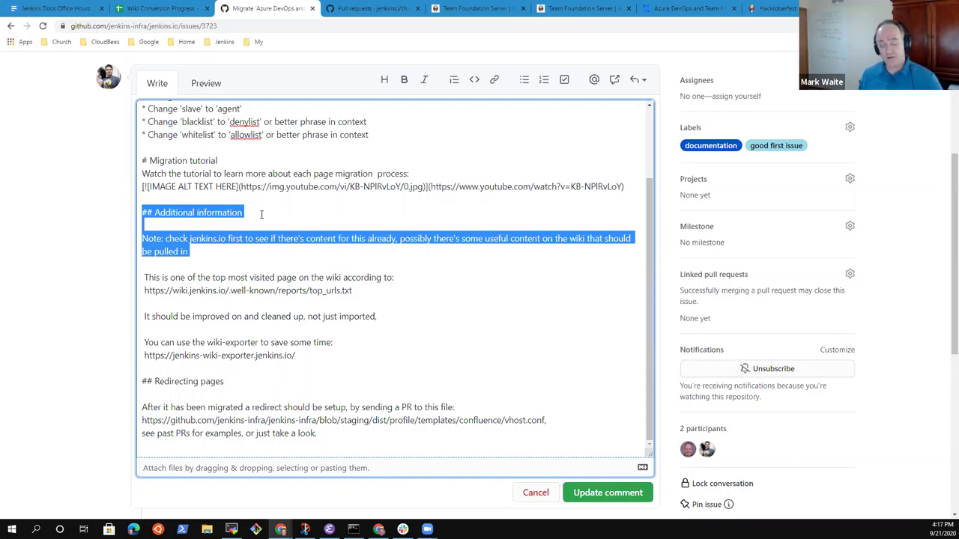
key(shift+Down)
key(shift+Down)
key(shift+Down)
key(shift+Down)
key(shift+Down)
key(shift+Down)
key(shift+Down)
key(shift+Down)
key(shift+Down)
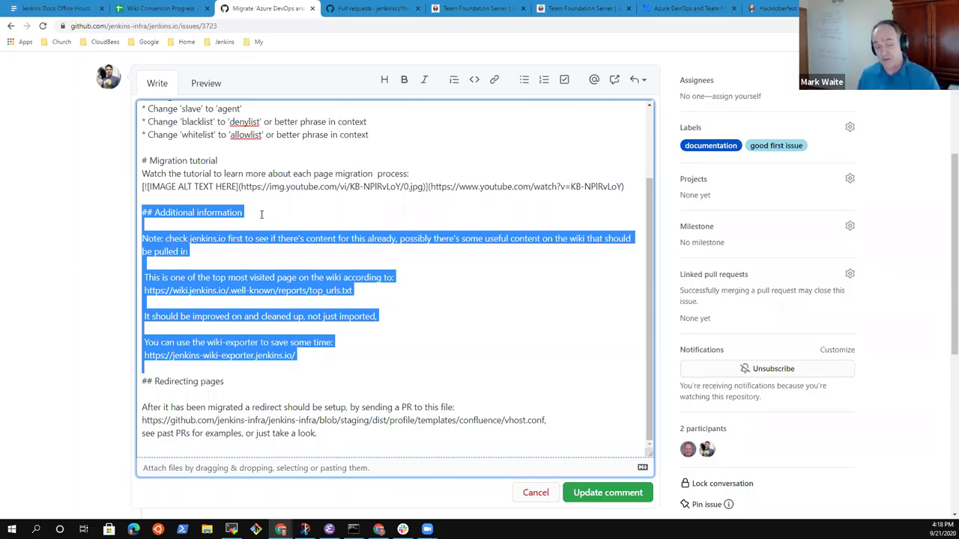
key(Delete)
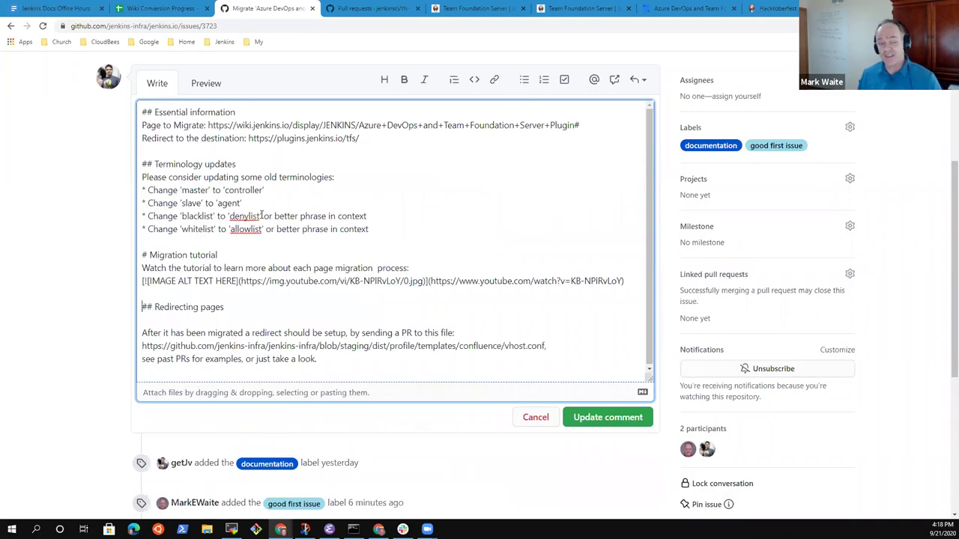
Reword the Redirecting pages sentence to begin "A redirect should be setup" and save the updated issue description.
key(ctrl+shift+Right)
key(ctrl+shift+Right)
key(ctrl+shift+Right)
key(ctrl+shift+Right)
key(ctrl+shift+Right)
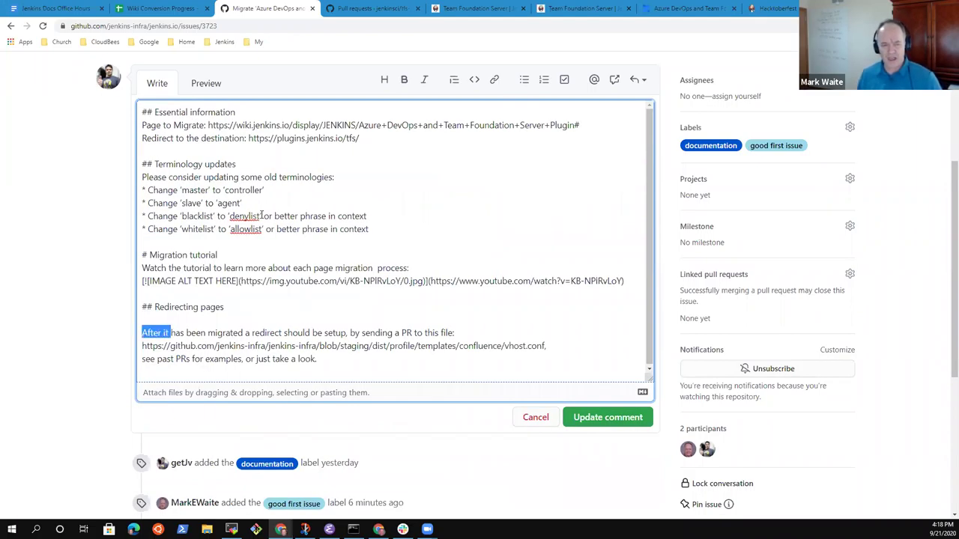
key(Delete)
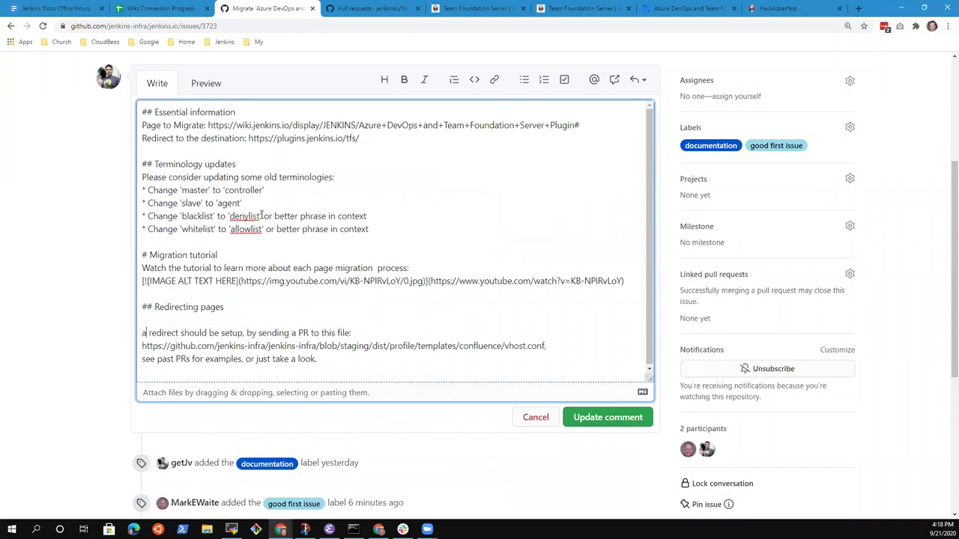
key(Delete)
text(A)
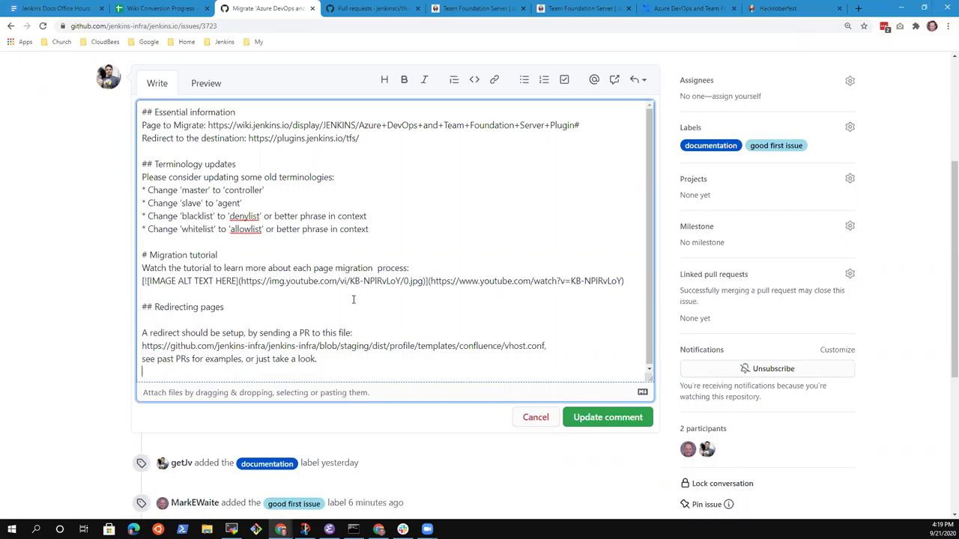
key(ctrl+Home)
click(602, 418)
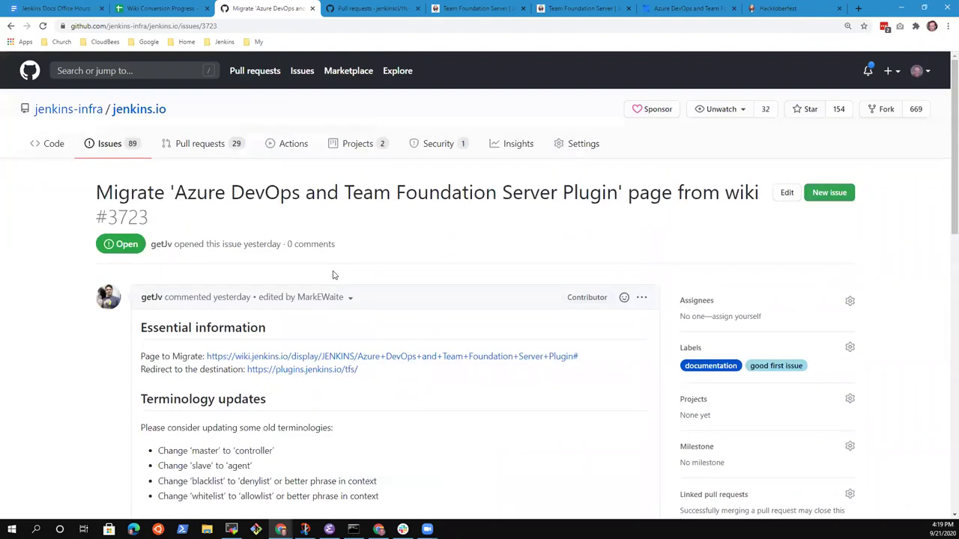
Review the updated issue description from the Essential information links down to the Redirecting pages section.
scroll(326, 299, down, 3)
scroll(329, 306, down, 3)
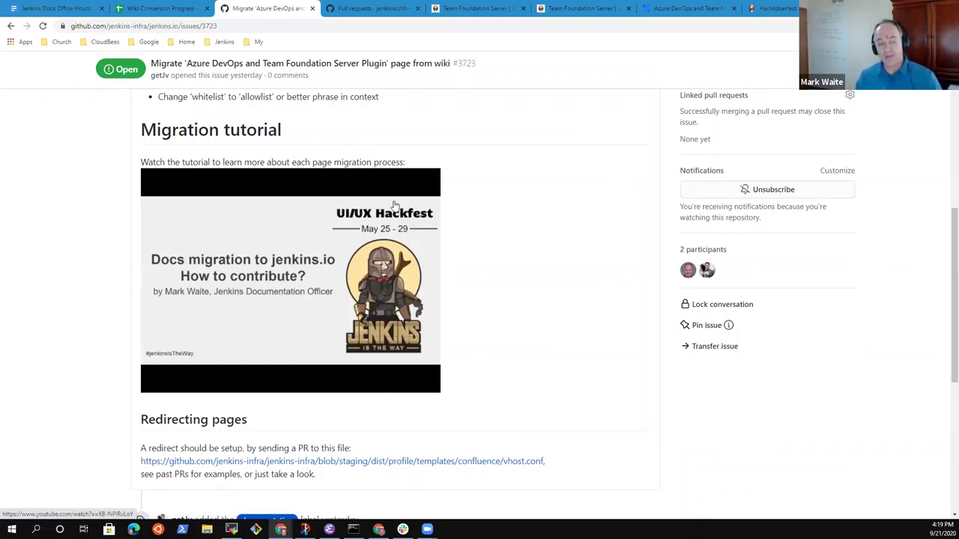
scroll(330, 202, up, 4)
drag(137, 179, 433, 221)
click(433, 225)
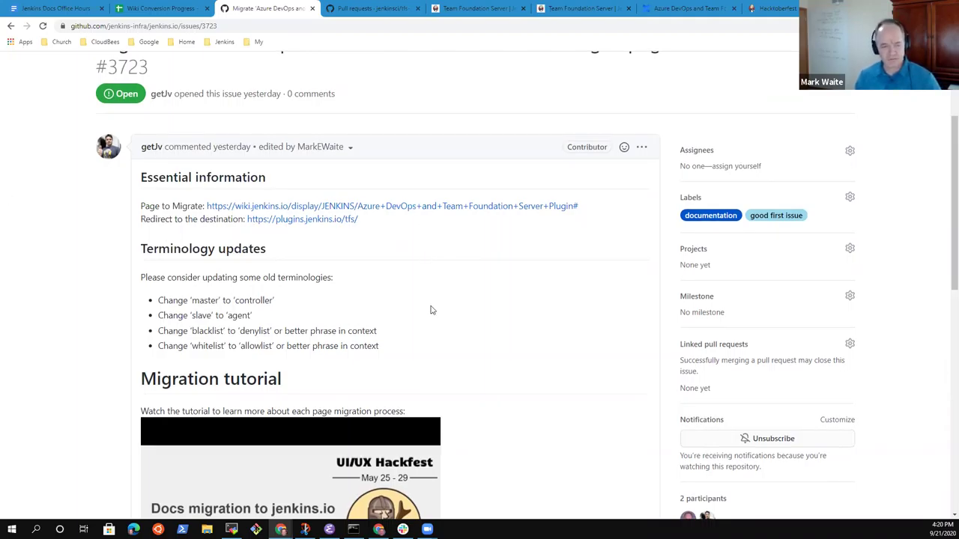
scroll(443, 303, down, 5)
scroll(457, 286, up, 3)
scroll(459, 270, up, 5)
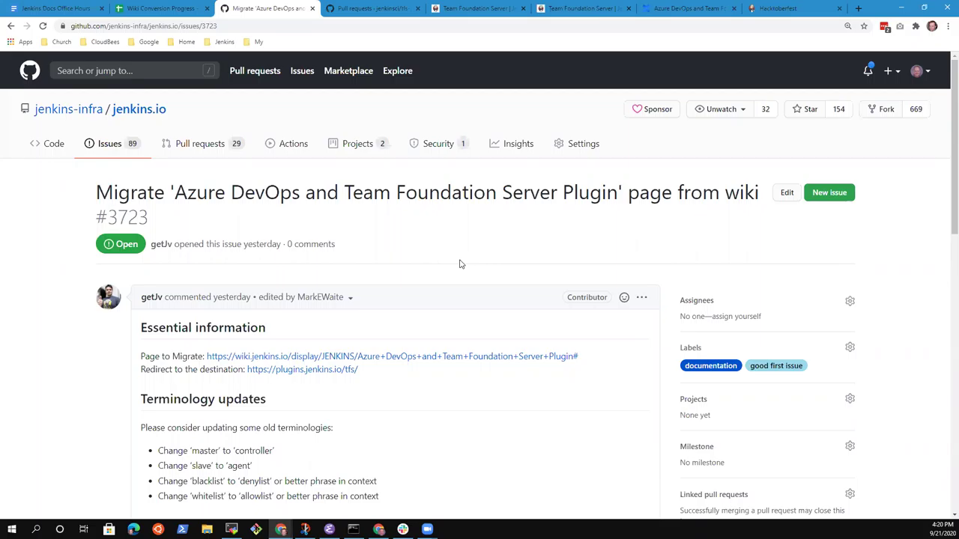
View the jenkins.io repository's open issue list and return to the Azure DevOps migration issue.
scroll(193, 368, down, 4)
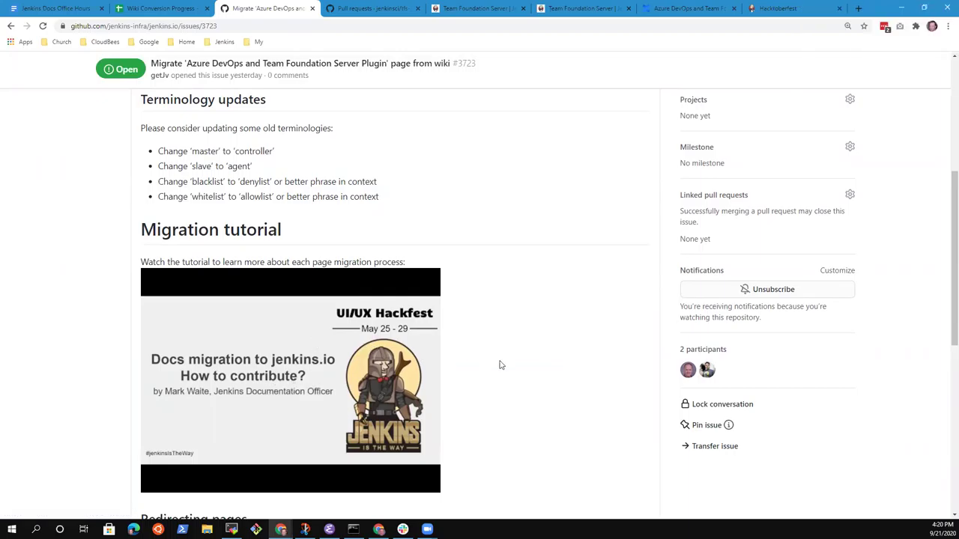
scroll(501, 365, up, 5)
click(118, 148)
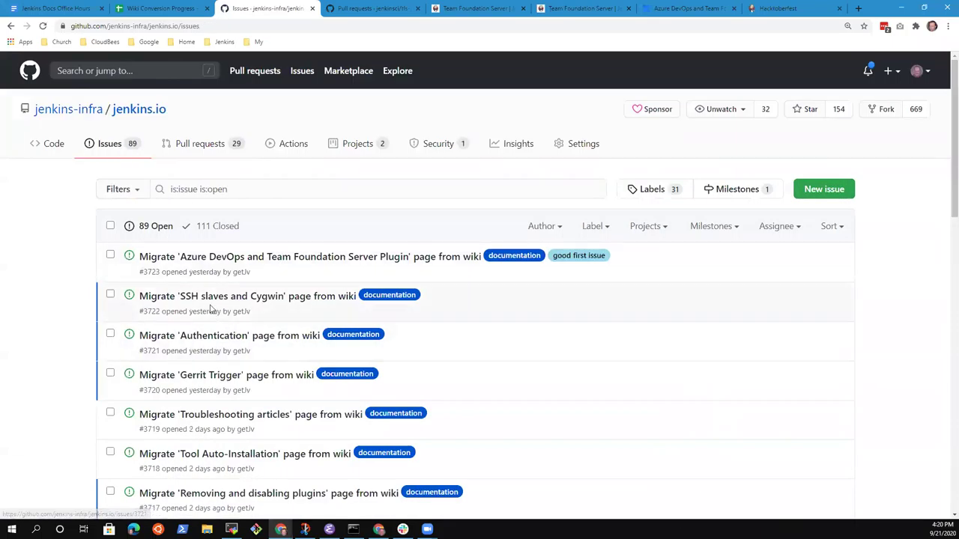
click(10, 27)
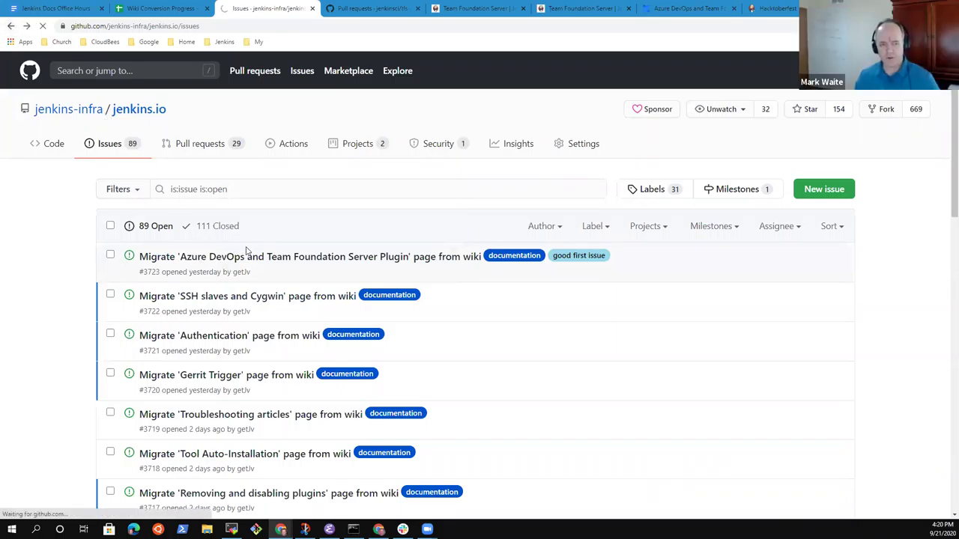
Examine the Redirecting pages instructions, briefly highlighting "just take a look" and "PRs".
scroll(343, 304, down, 5)
scroll(370, 306, up, 1)
scroll(514, 338, down, 2)
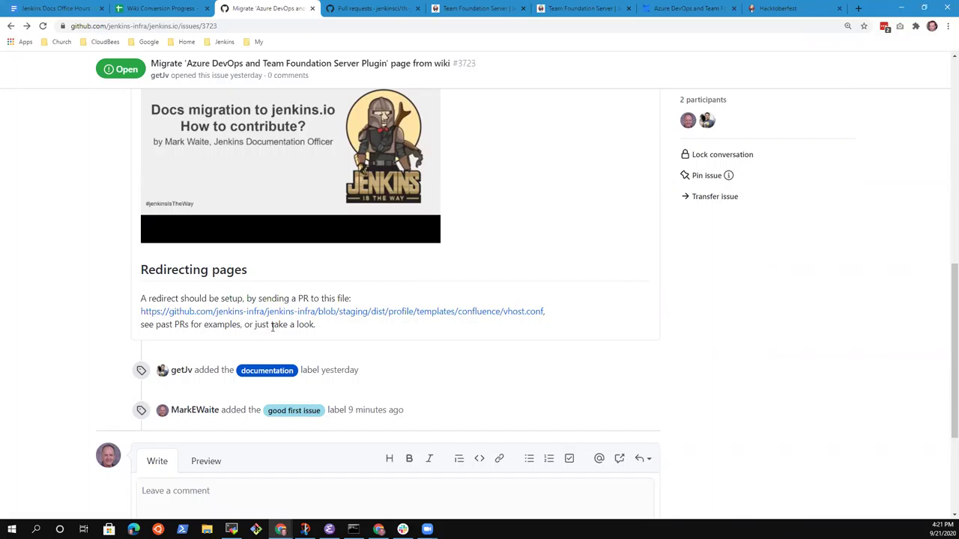
drag(255, 325, 316, 325)
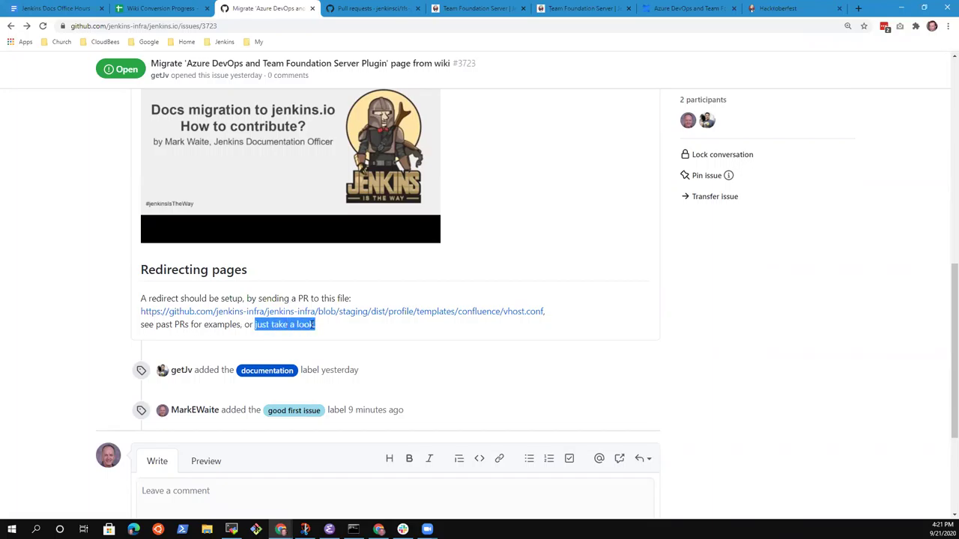
double_click(182, 324)
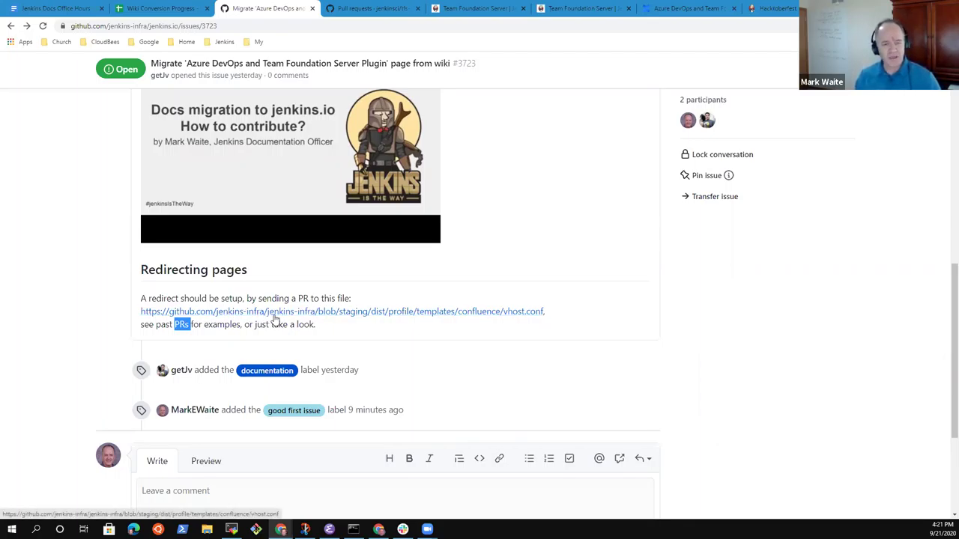
click(423, 346)
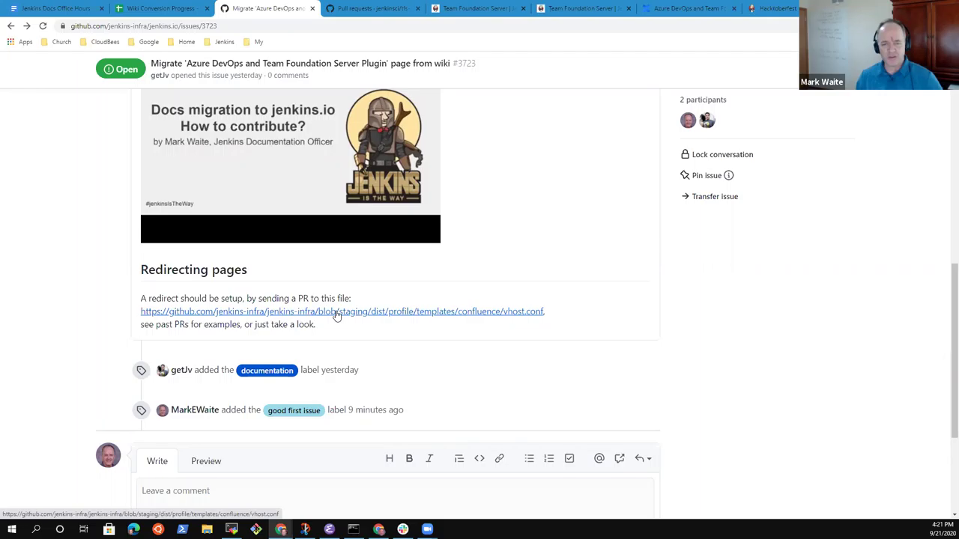
Open the issue's vhost.conf link in a new tab and view the file's plugin page redirect rules.
right_click(336, 316)
click(375, 318)
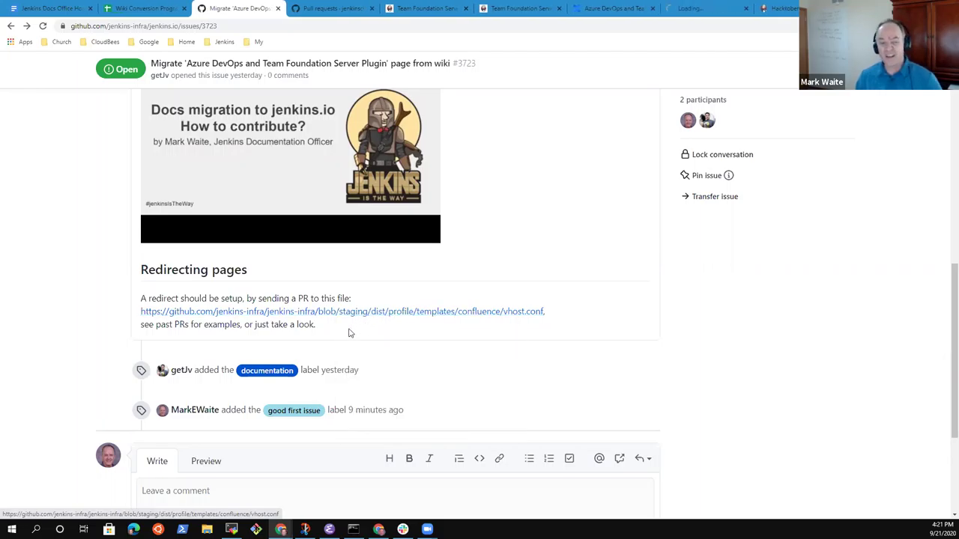
click(704, 9)
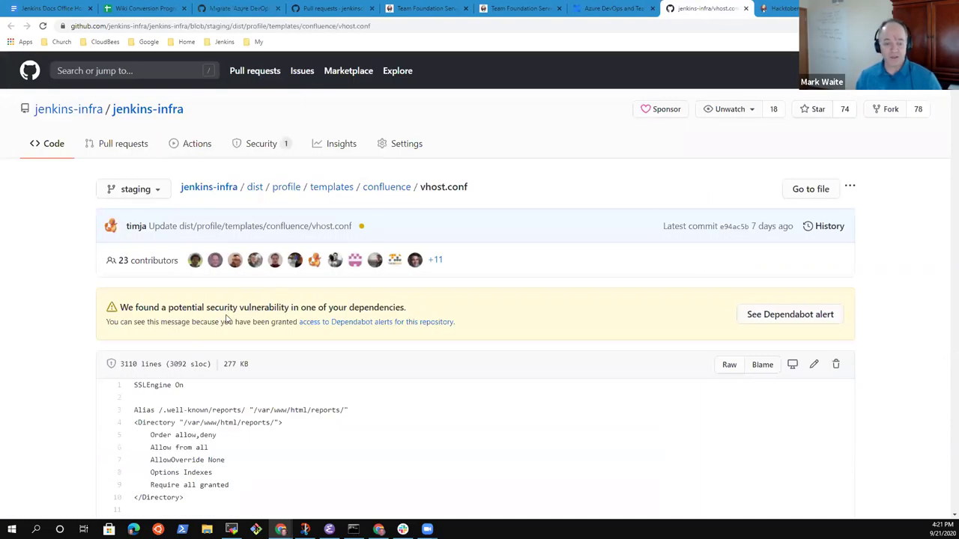
scroll(212, 378, down, 12)
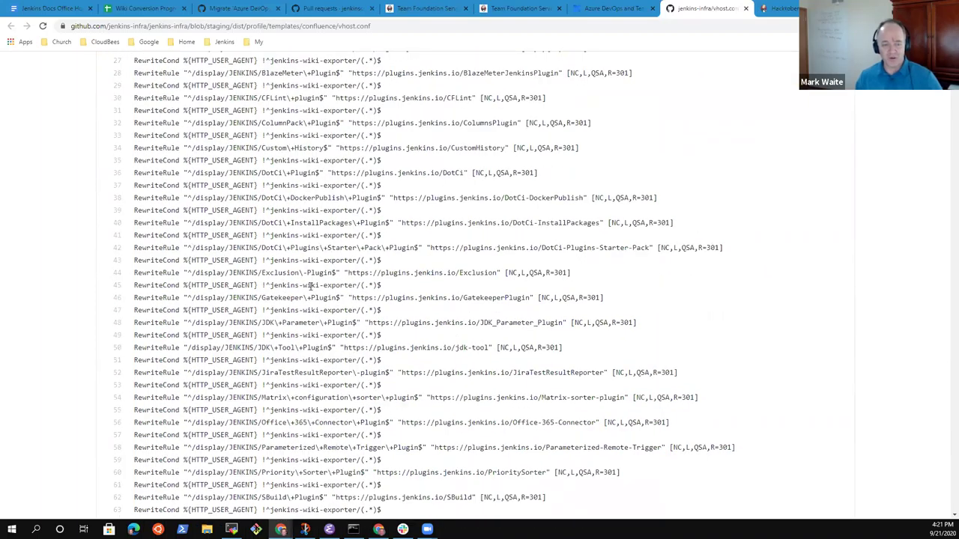
scroll(316, 296, down, 2)
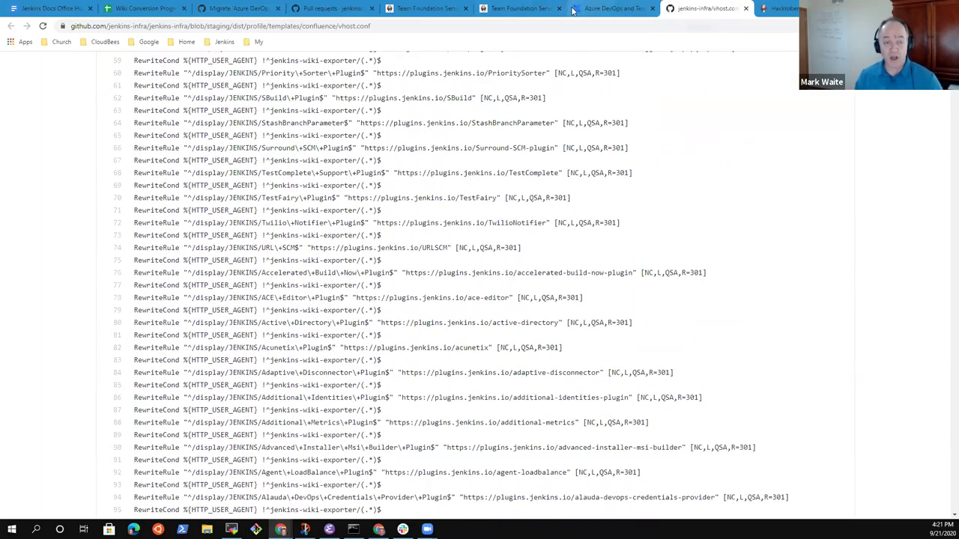
Return to the Azure DevOps migration issue and review its description from Essential information to Redirecting pages.
click(221, 10)
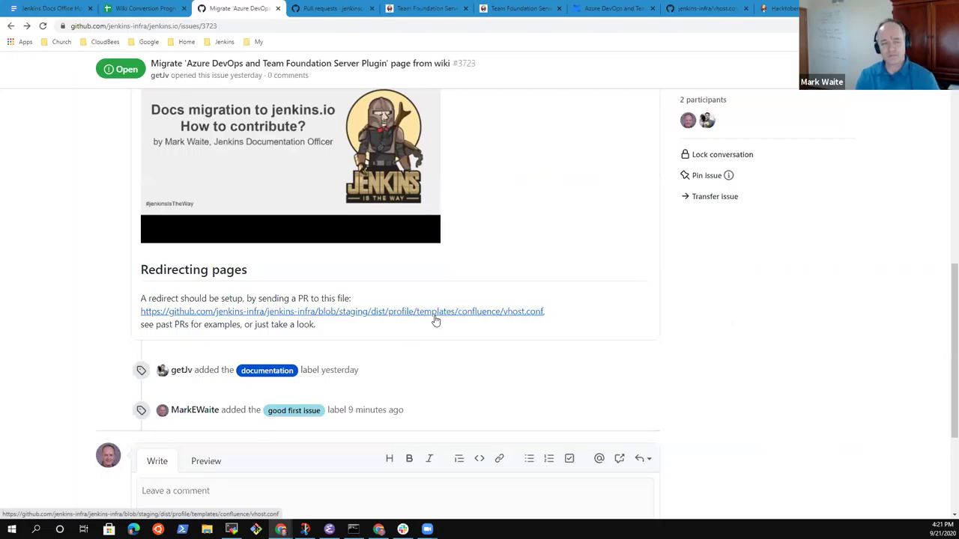
scroll(385, 300, up, 8)
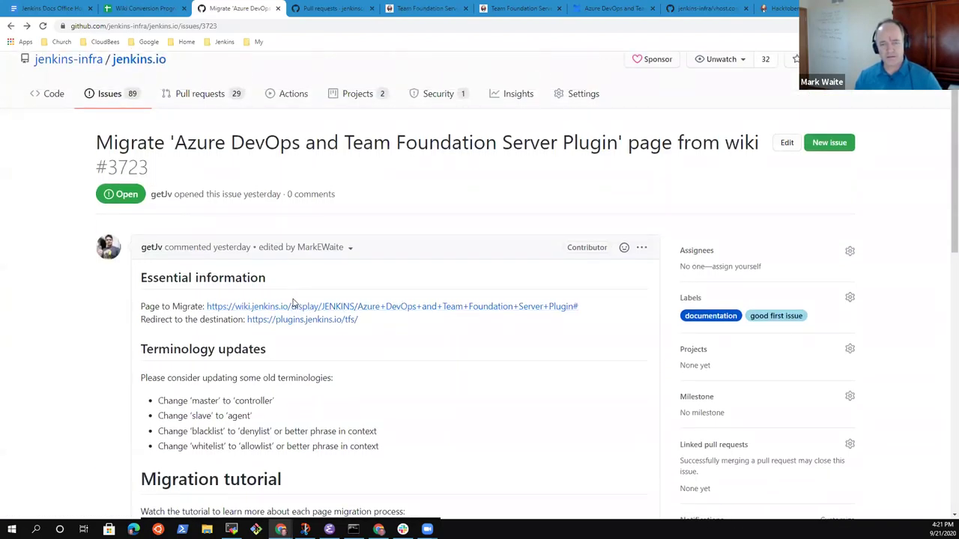
scroll(320, 304, down, 6)
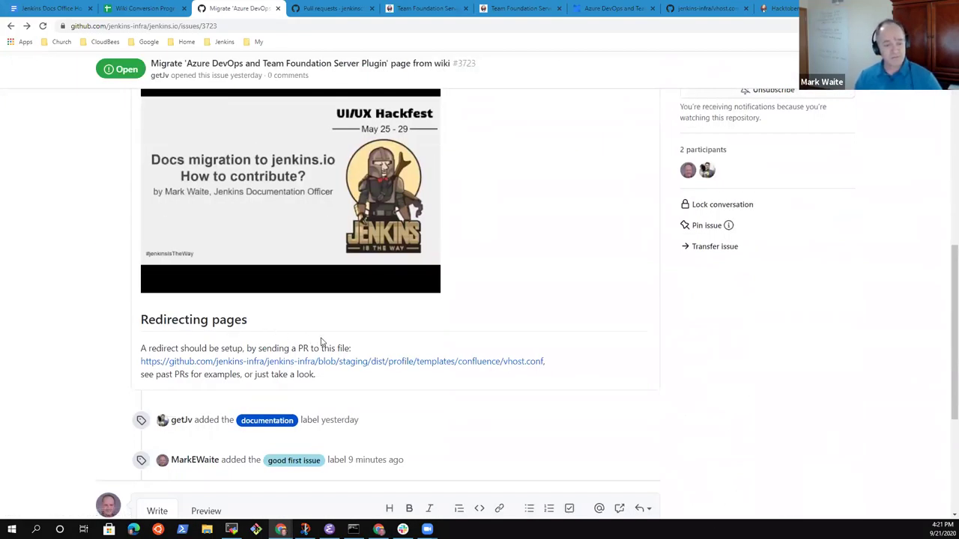
scroll(321, 341, up, 8)
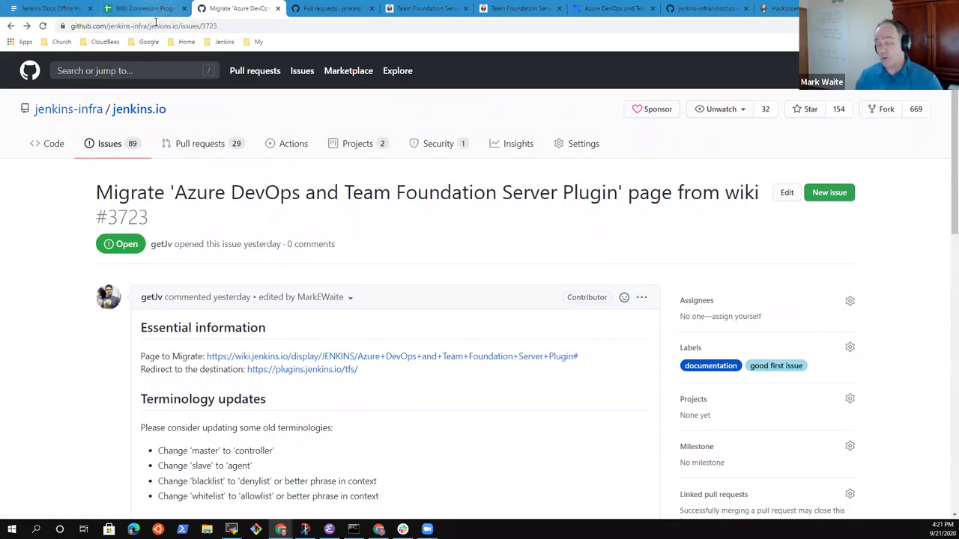
Browse the jenkins.io repository's open issues and open the 'Troubleshooting articles' migration issue.
click(112, 147)
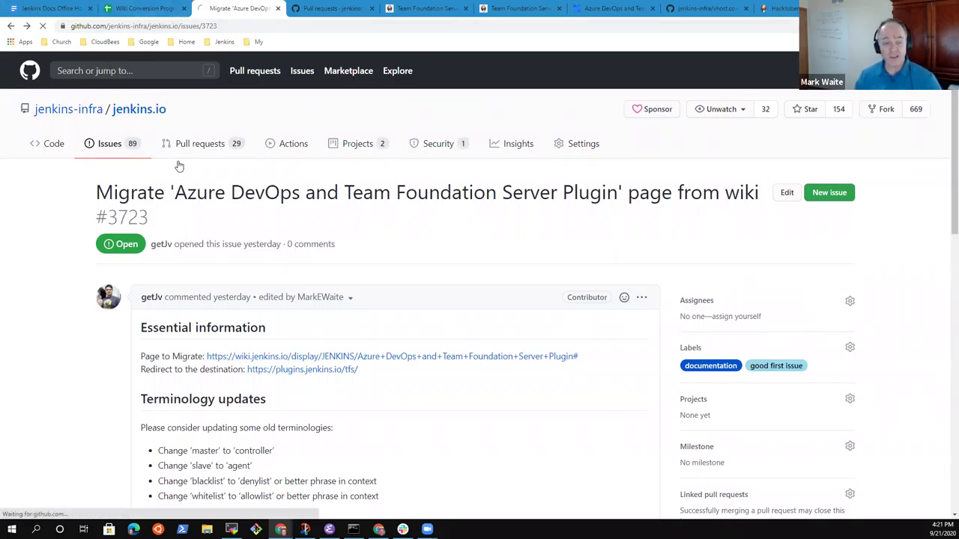
scroll(272, 285, down, 1)
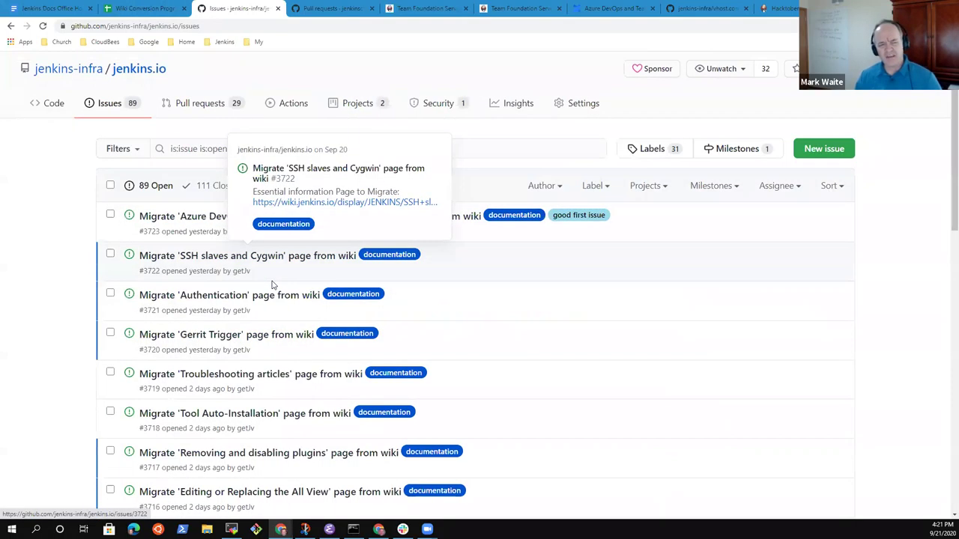
scroll(272, 285, down, 1)
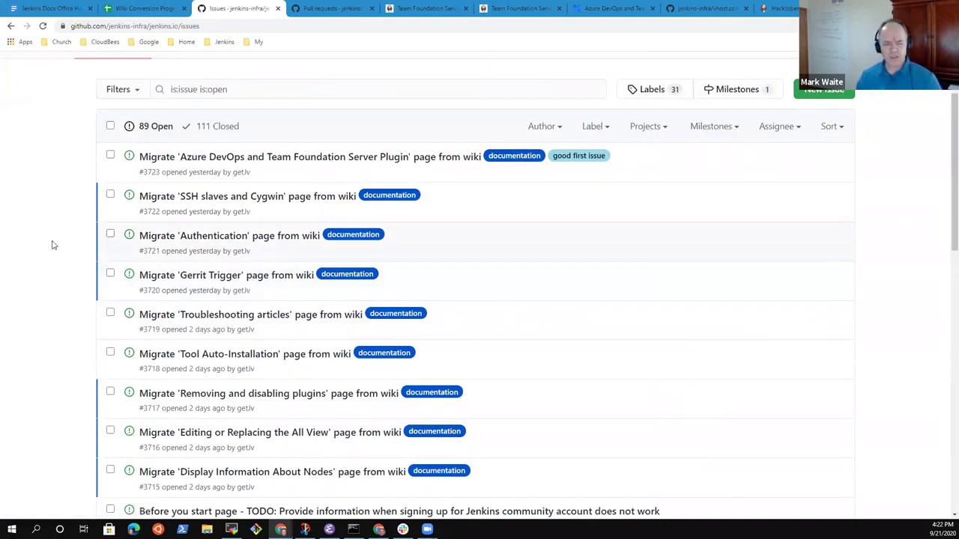
scroll(92, 251, down, 1)
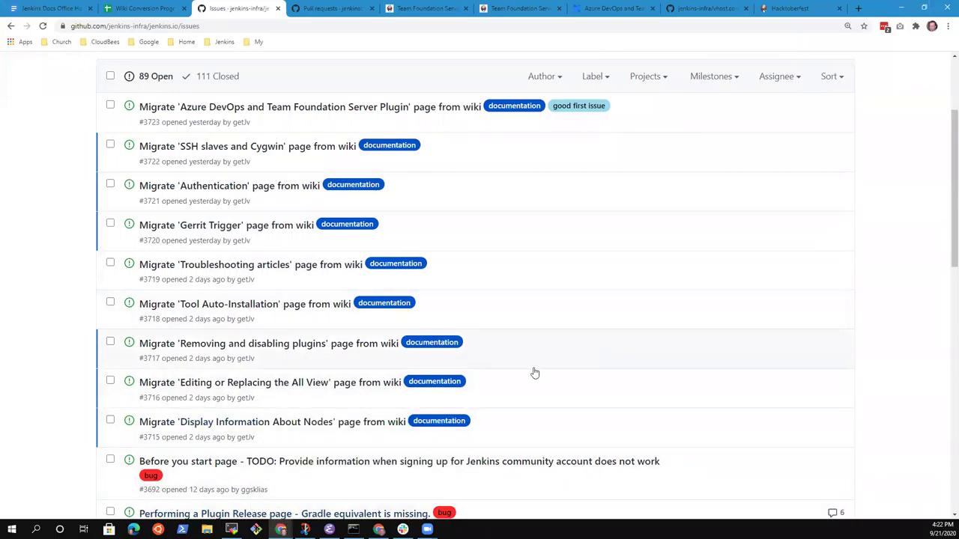
click(252, 268)
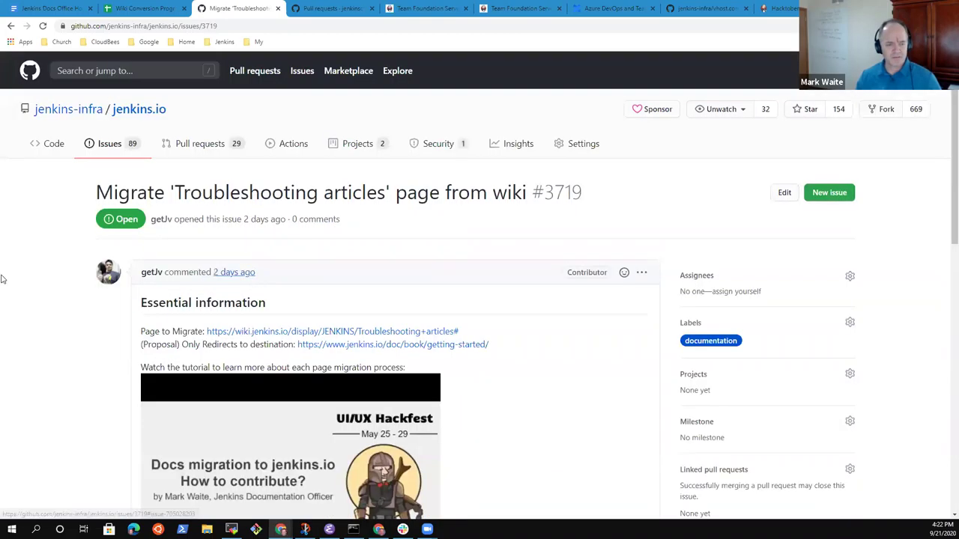
Open the issue's Troubleshooting articles wiki page link in a new tab.
scroll(28, 326, down, 2)
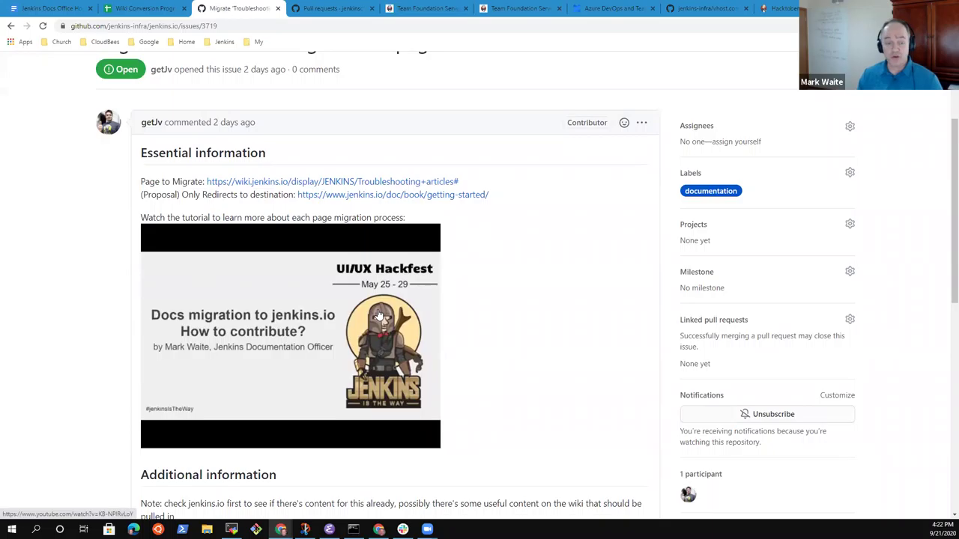
right_click(328, 189)
click(349, 197)
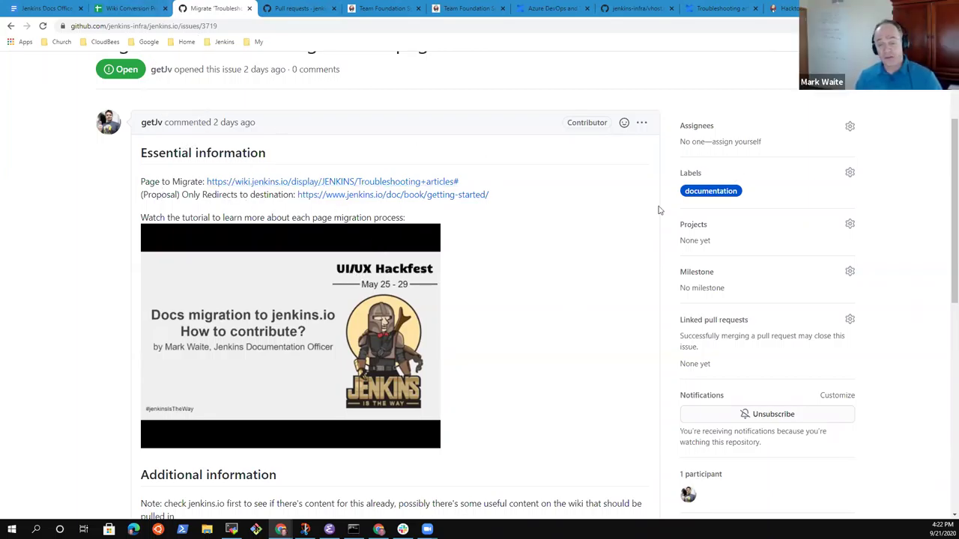
Add the "good first issue" label to the 'Troubleshooting articles' migration issue.
scroll(442, 244, up, 2)
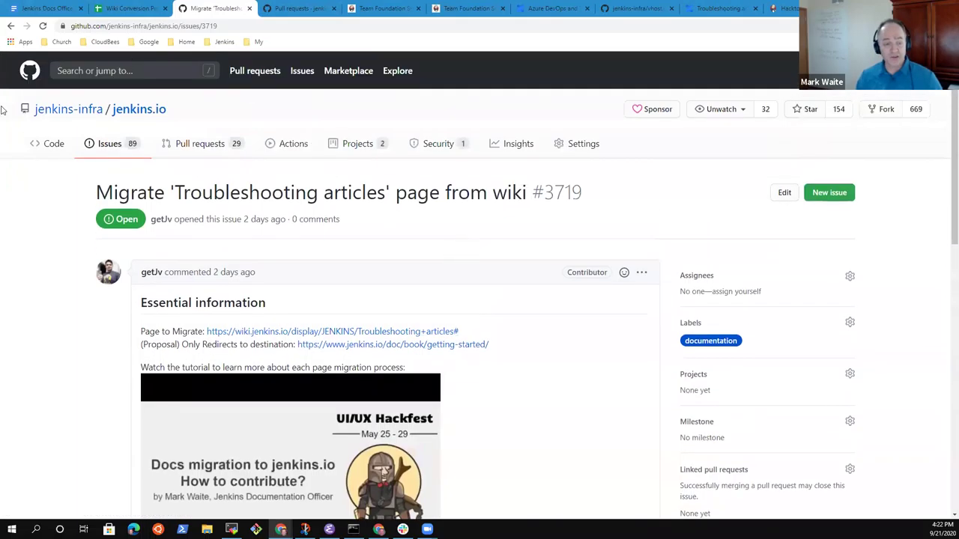
scroll(260, 317, down, 3)
scroll(377, 332, up, 3)
click(691, 325)
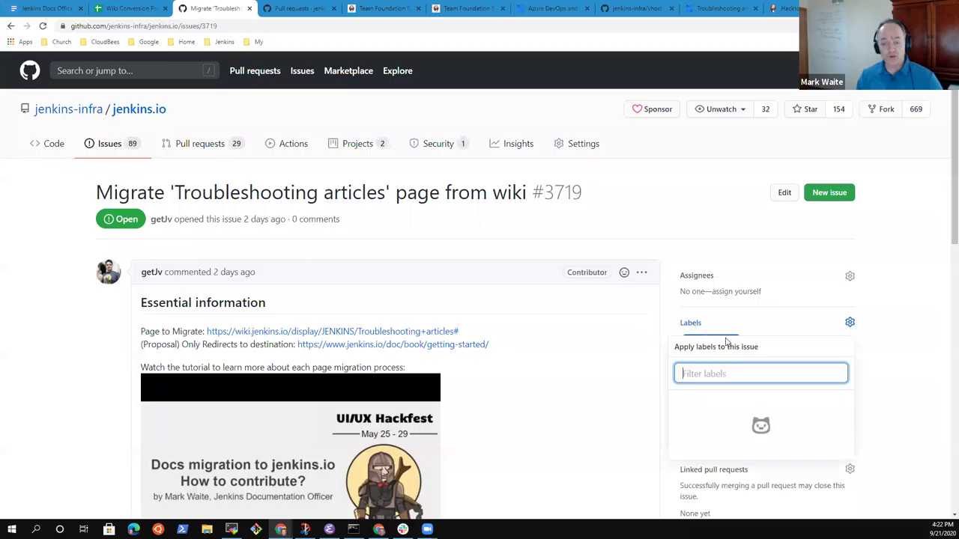
text(g)
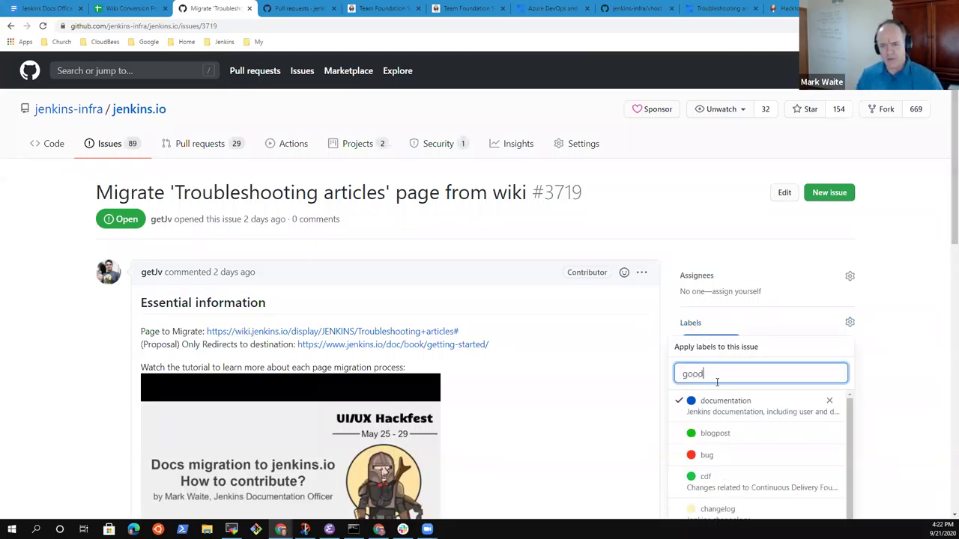
text(ood)
click(725, 409)
click(903, 332)
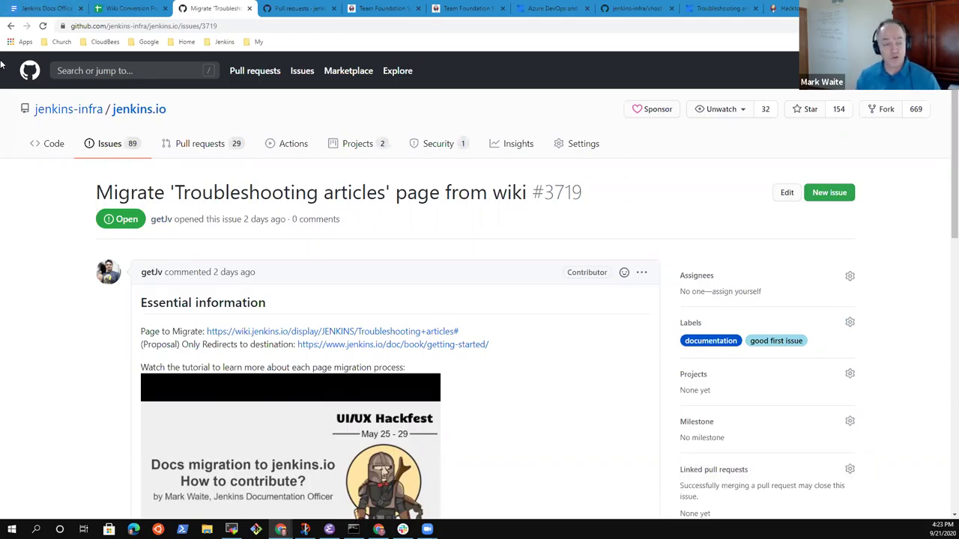
Review the issue's Additional information and Redirecting pages sections, and look through the repository's open issue list again.
scroll(214, 325, down, 5)
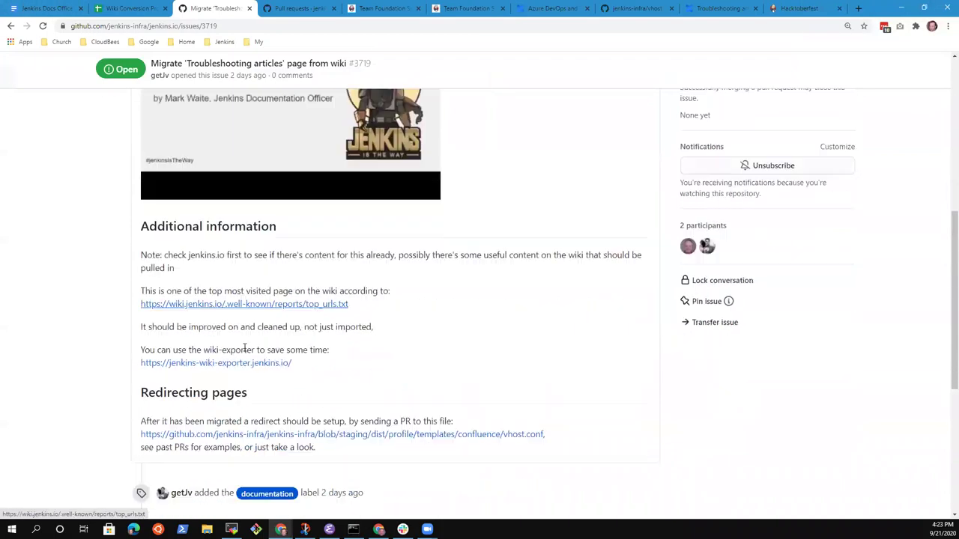
scroll(268, 361, up, 6)
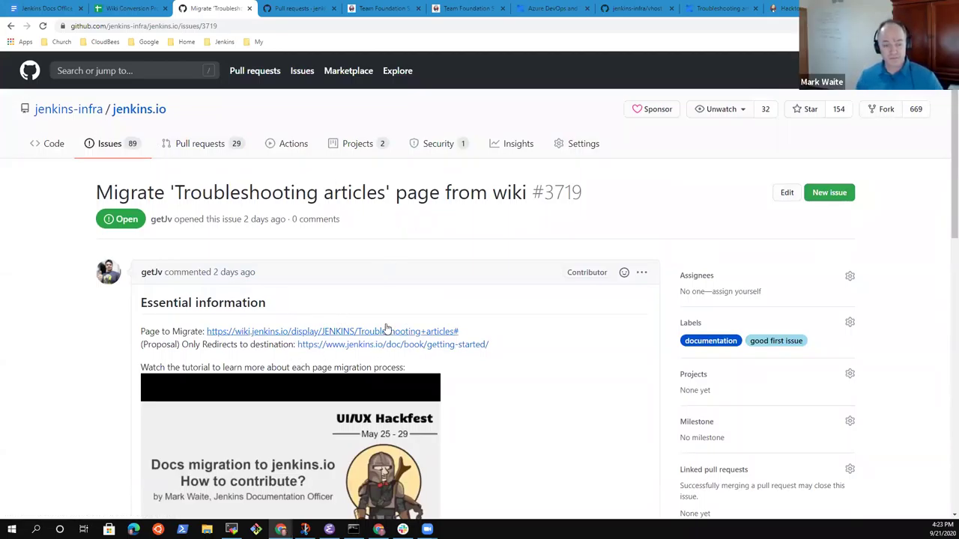
click(125, 150)
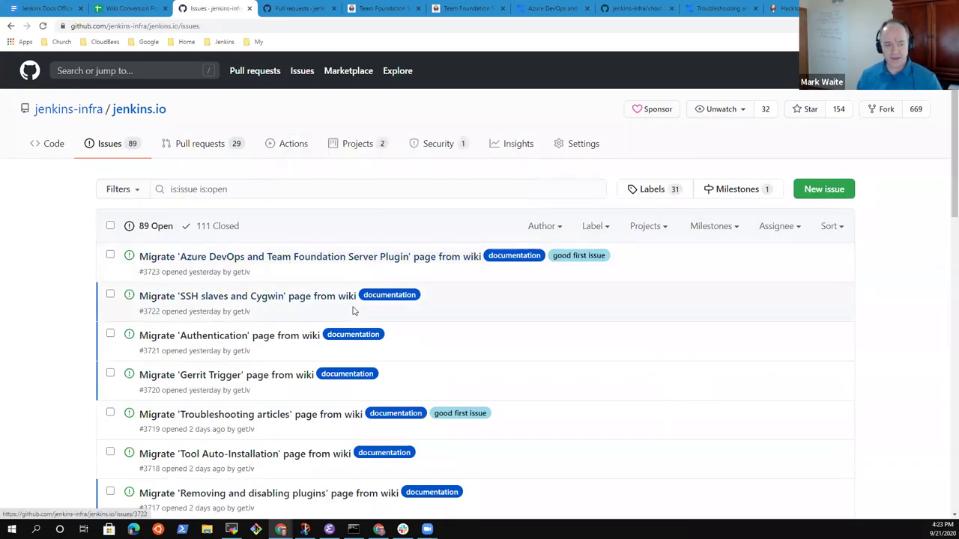
scroll(354, 310, down, 3)
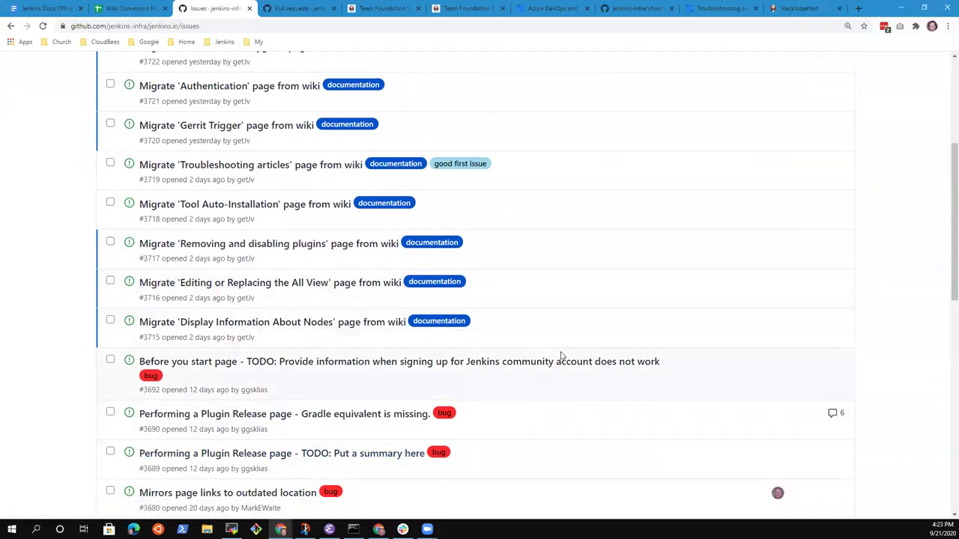
scroll(561, 356, up, 2)
scroll(552, 336, down, 1)
scroll(552, 336, up, 1)
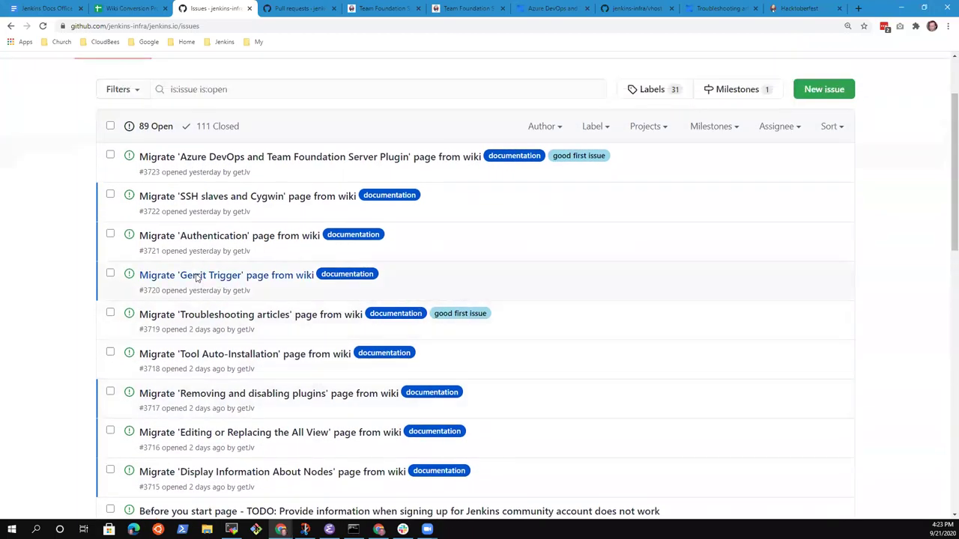
View the 'Tool Auto-Installation' migration issue, and open the 'Display Information About Nodes' issue from the list instead.
click(276, 359)
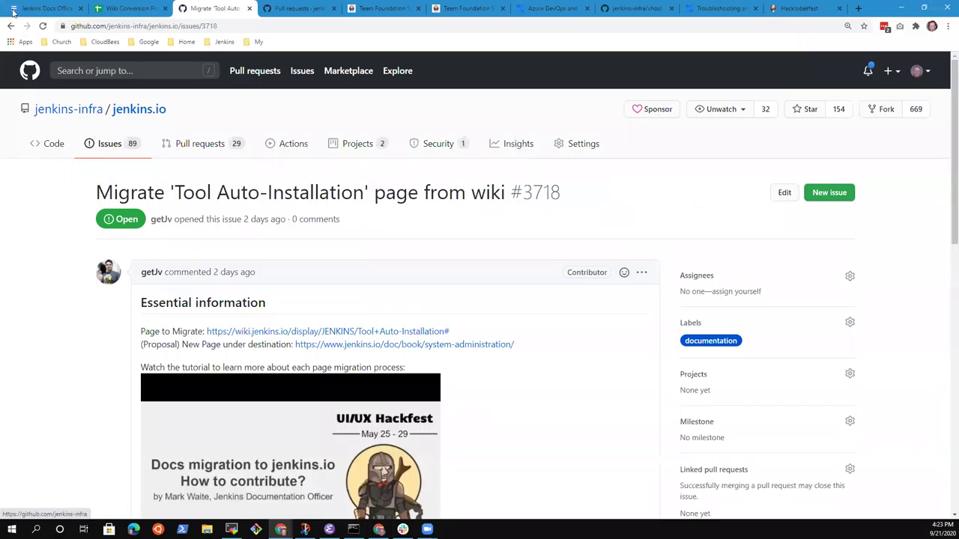
click(11, 26)
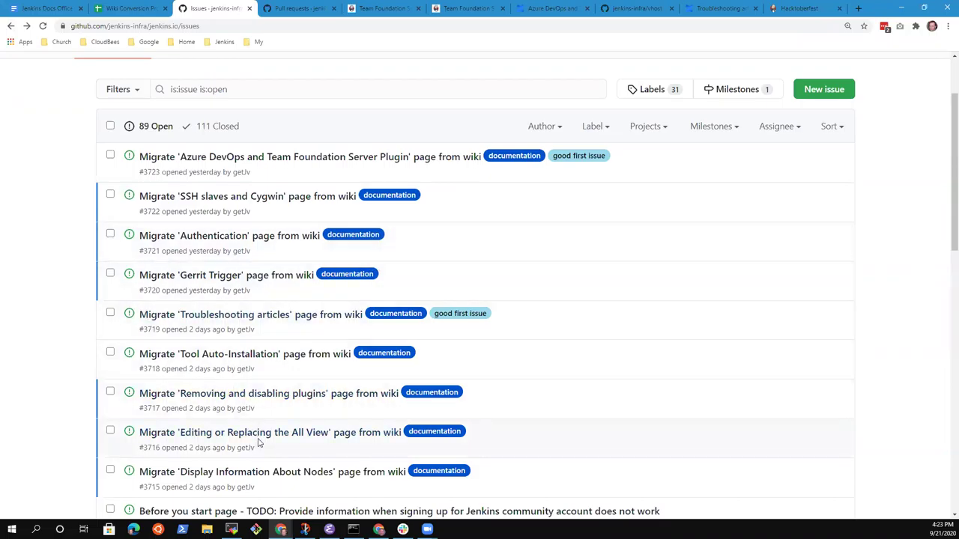
click(241, 474)
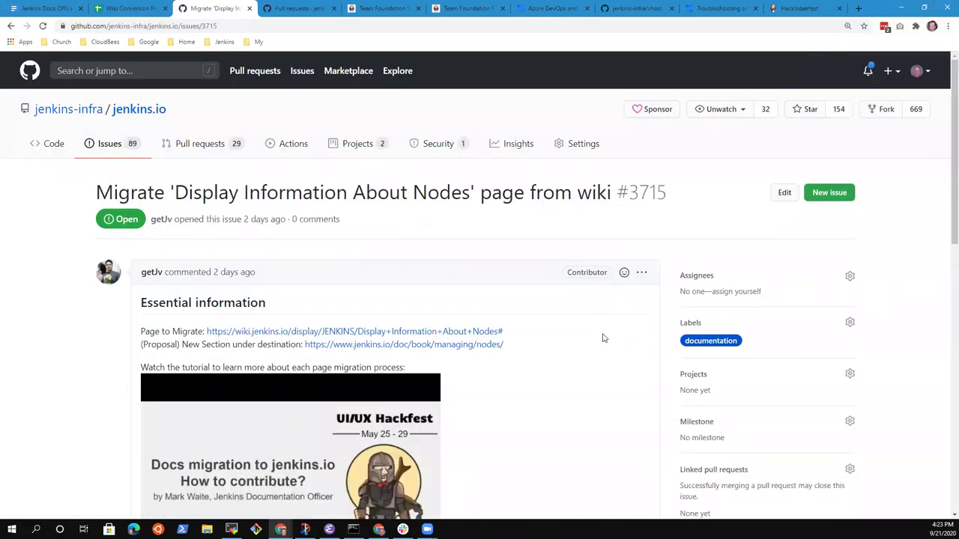
scroll(506, 289, down, 2)
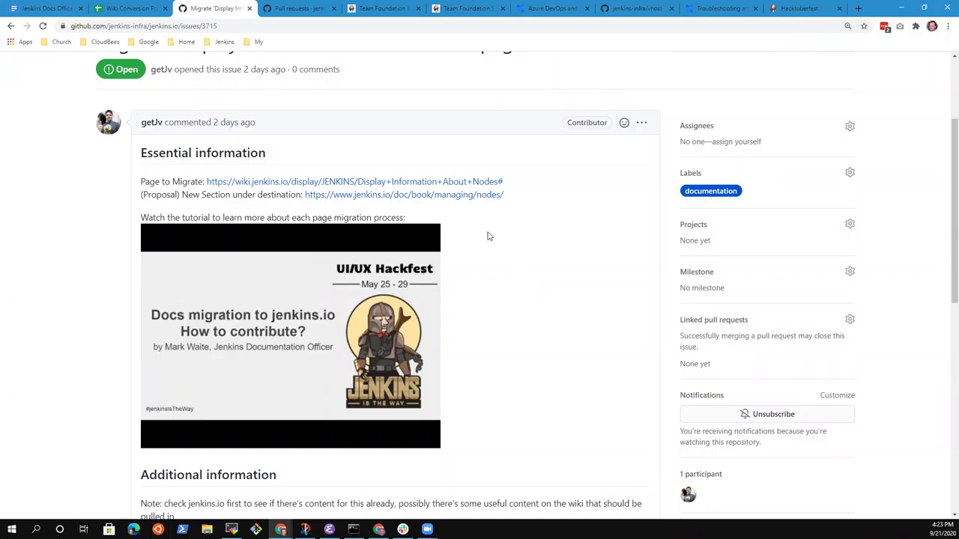
Close the extra browser tabs, keeping only the office hours notes, the Wiki Conversion Progress sheet and the current issue.
right_click(433, 195)
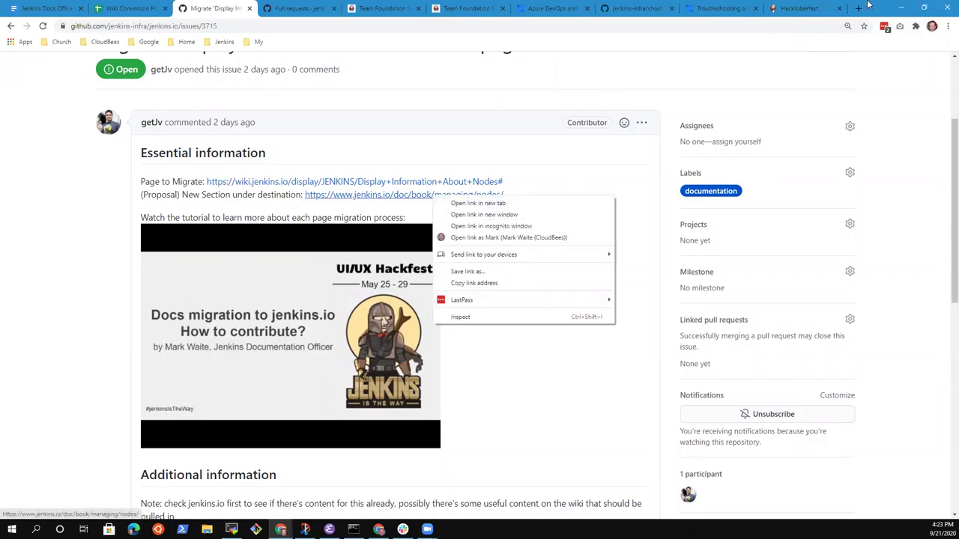
click(818, 6)
click(840, 9)
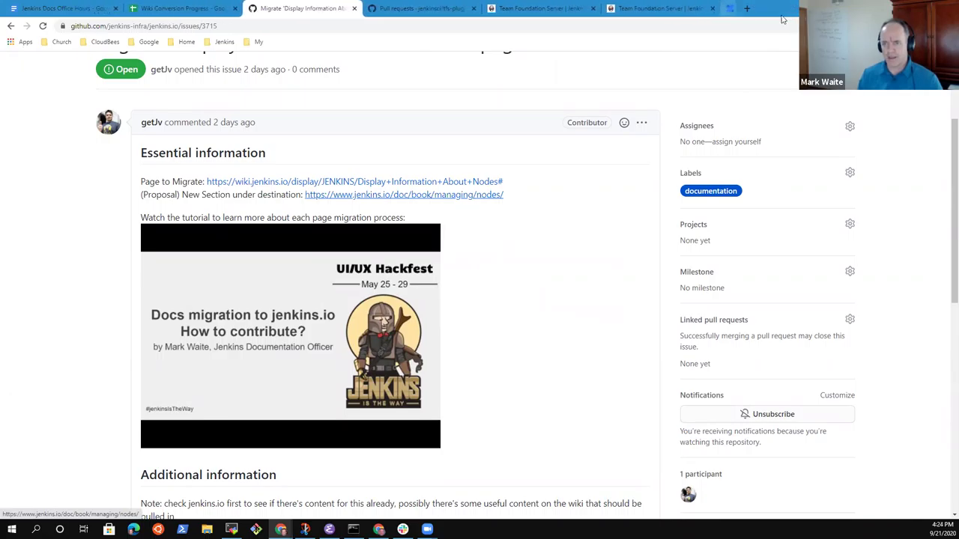
click(704, 9)
click(713, 9)
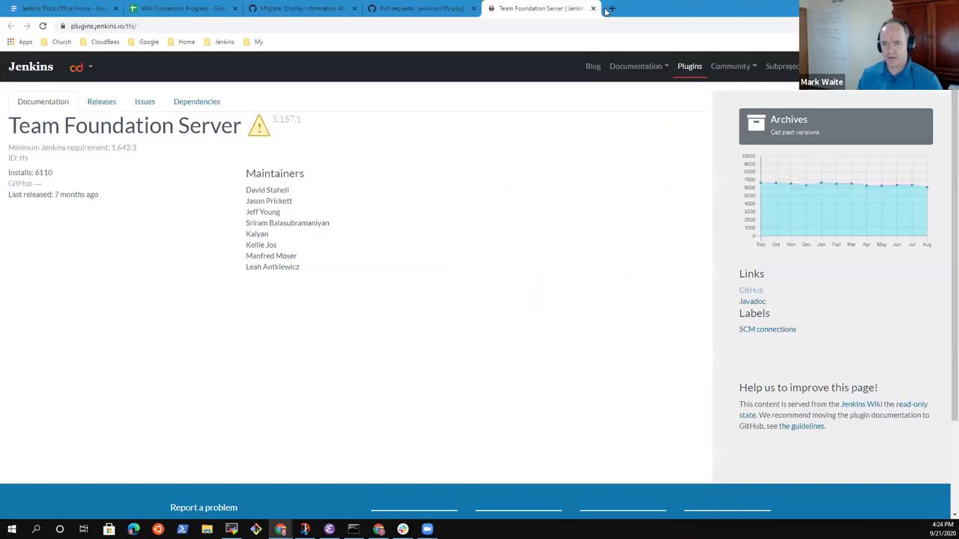
click(594, 8)
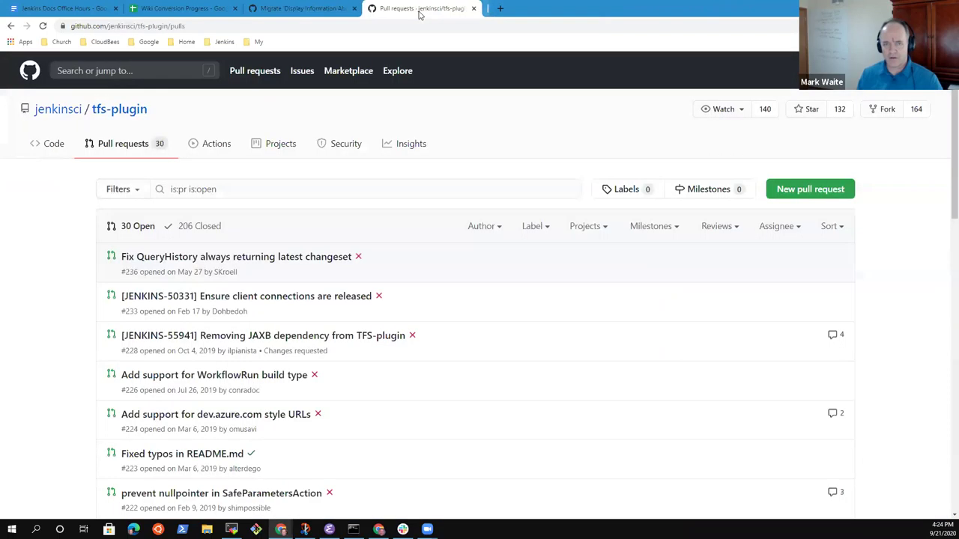
click(474, 9)
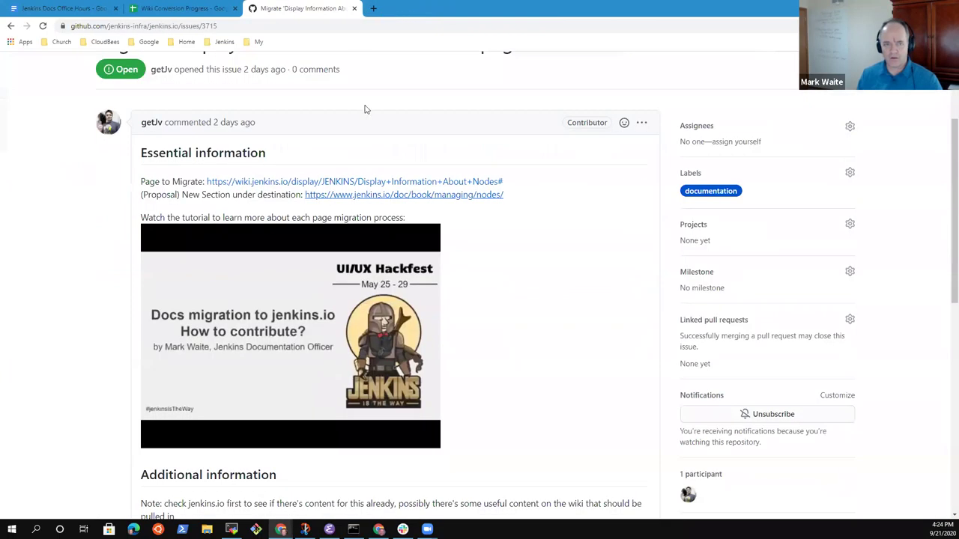
Open the issue's proposed destination, jenkins.io/doc/book/managing/nodes/, in a new tab and switch to it.
right_click(459, 196)
click(494, 203)
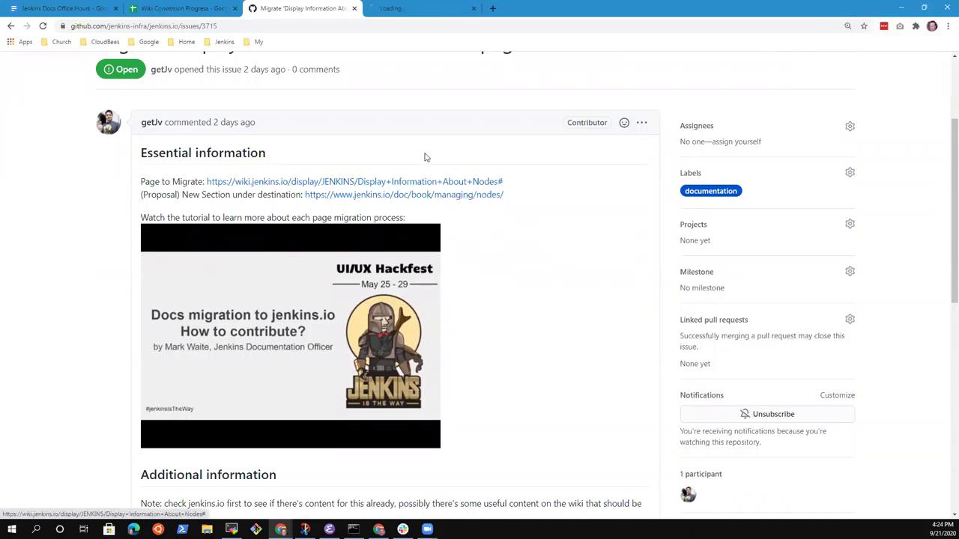
key(ctrl+Tab)
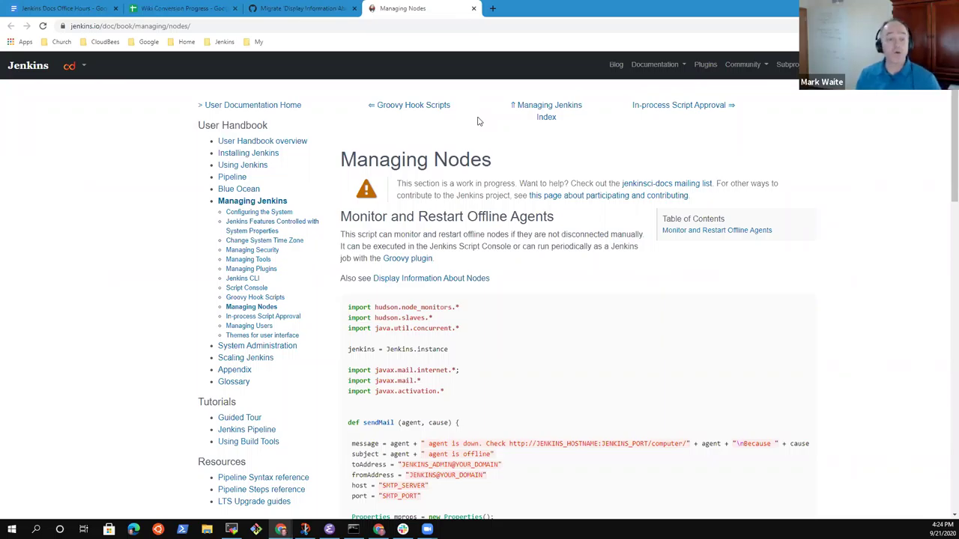
Compare the 'Display Information About Nodes' issue with the destination page, briefly highlighting the "Managing Nodes" heading.
click(283, 8)
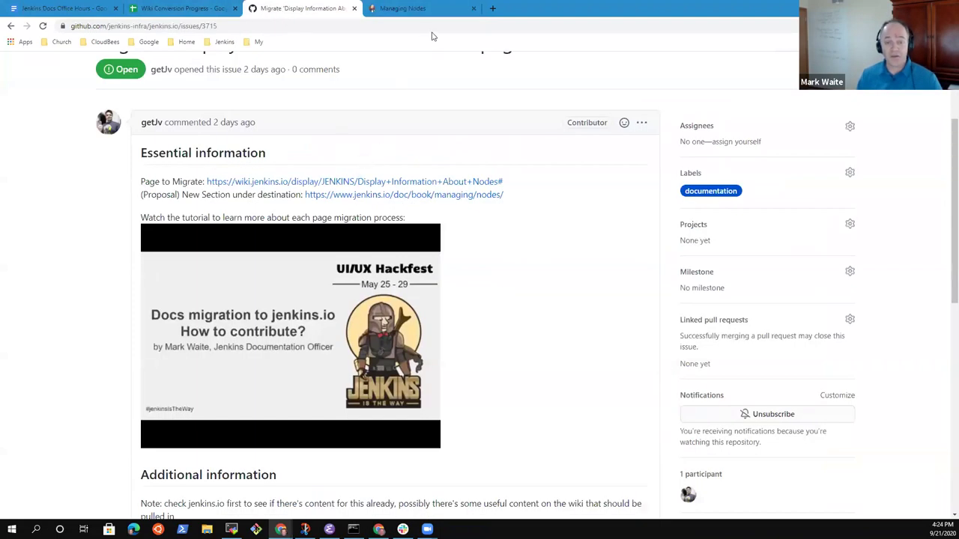
click(434, 10)
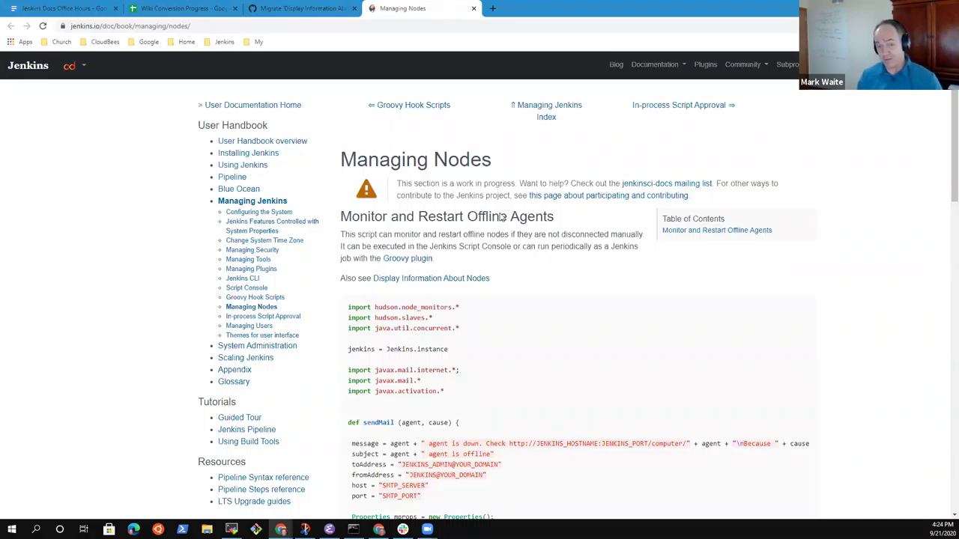
drag(363, 155, 446, 157)
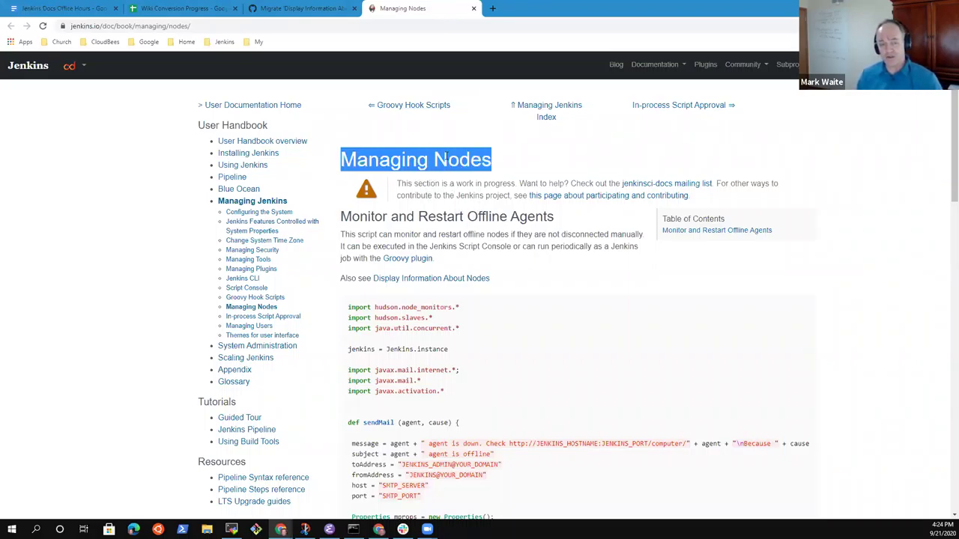
click(449, 155)
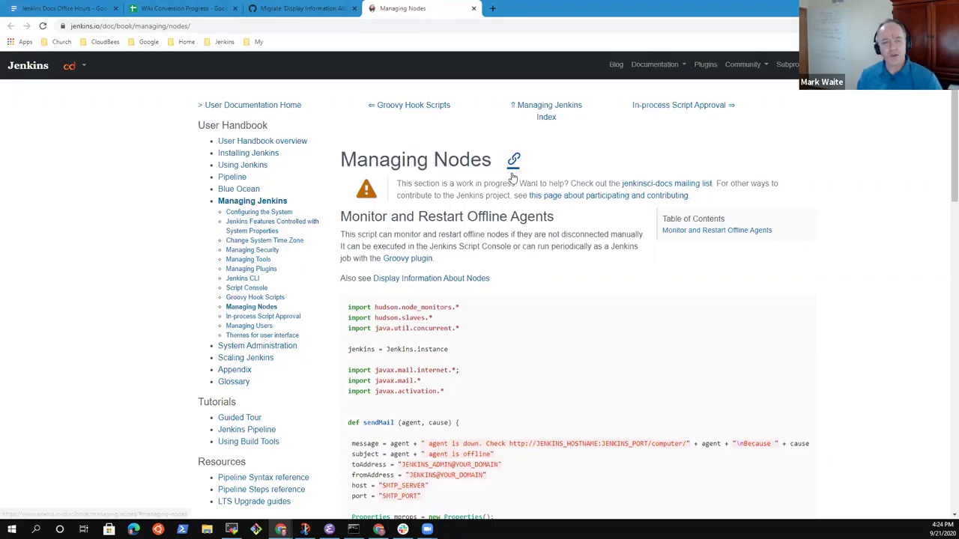
Highlight the "Monitor and Restart Offline Agents" heading, then open the issue's 'Display Information About Nodes' wiki page in a new tab and examine its script.
drag(341, 217, 535, 212)
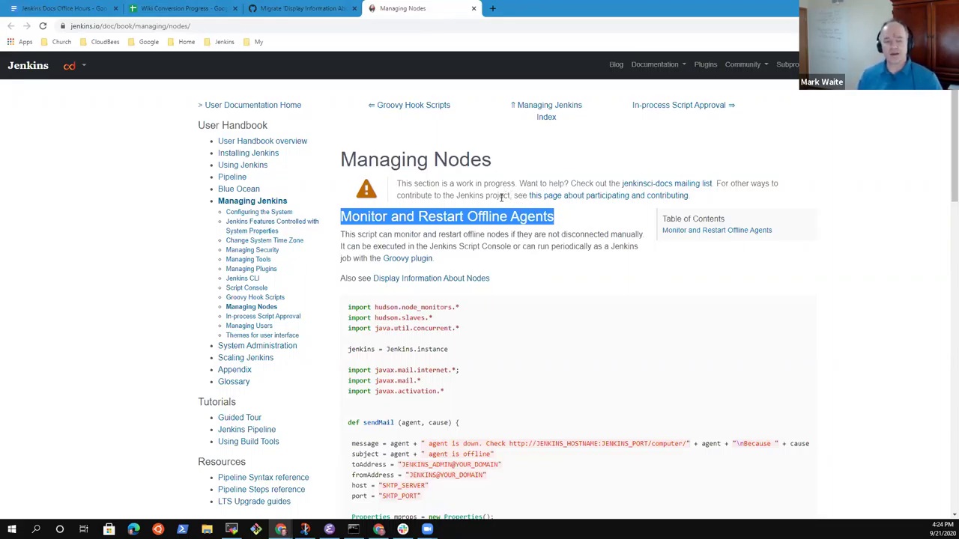
click(290, 9)
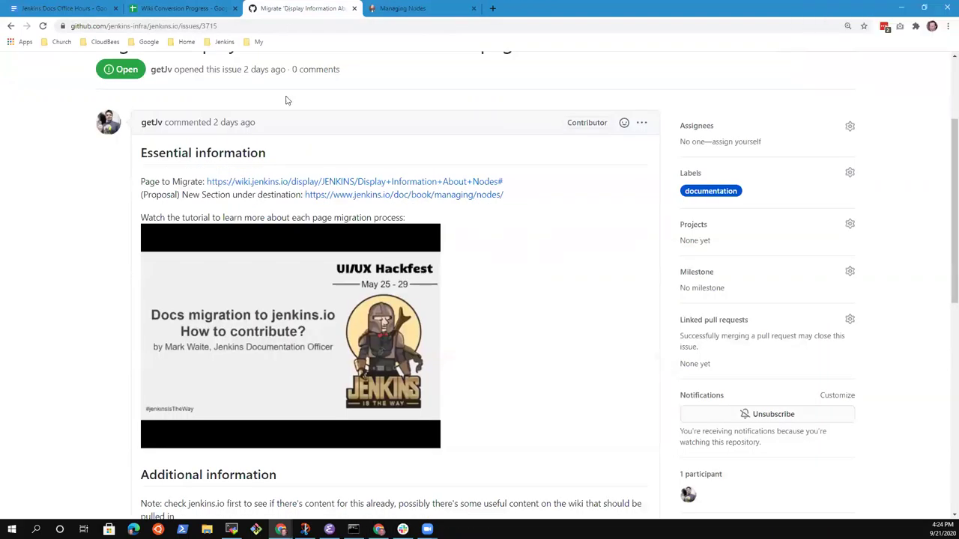
right_click(392, 186)
click(419, 192)
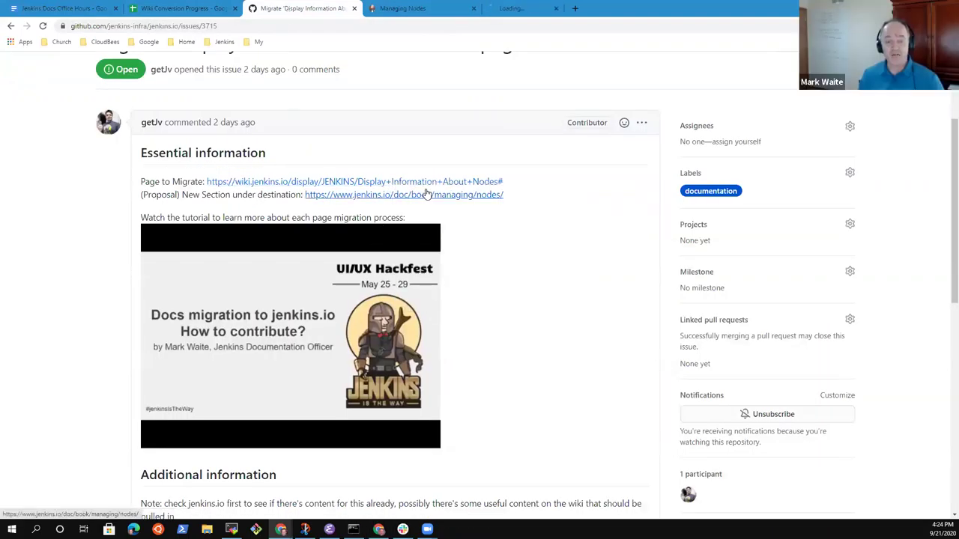
click(532, 9)
scroll(378, 242, down, 3)
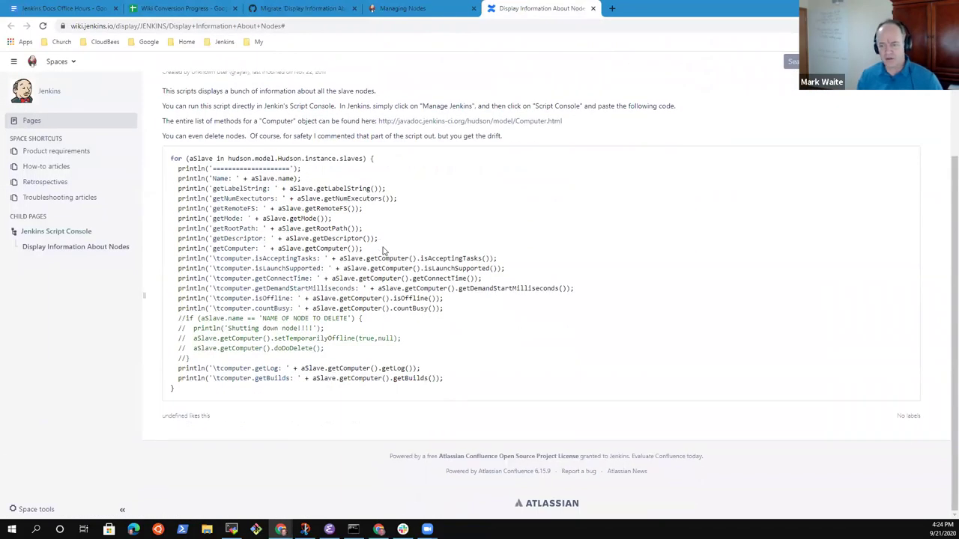
scroll(382, 251, up, 3)
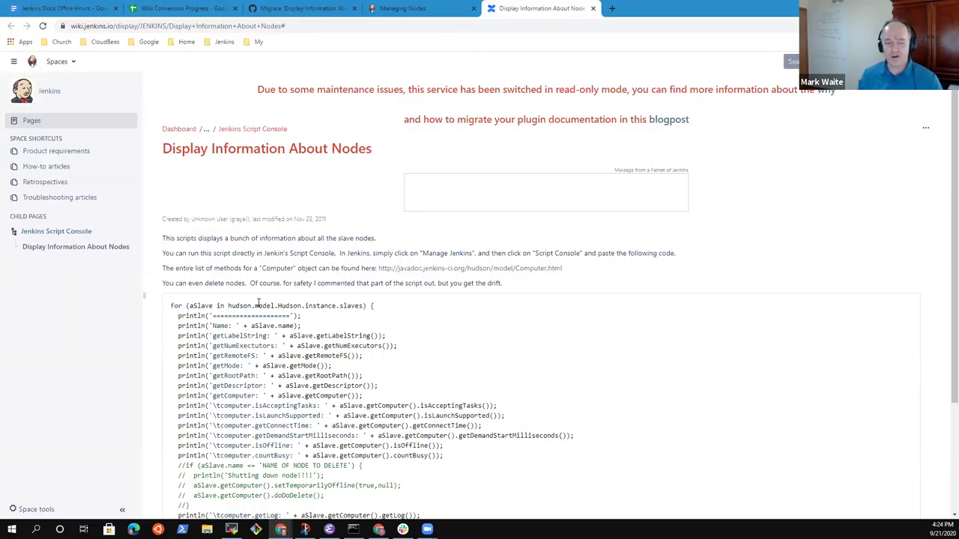
Review the Managing Nodes page as the proposed destination for the wiki content, and return to the migration issue.
click(375, 8)
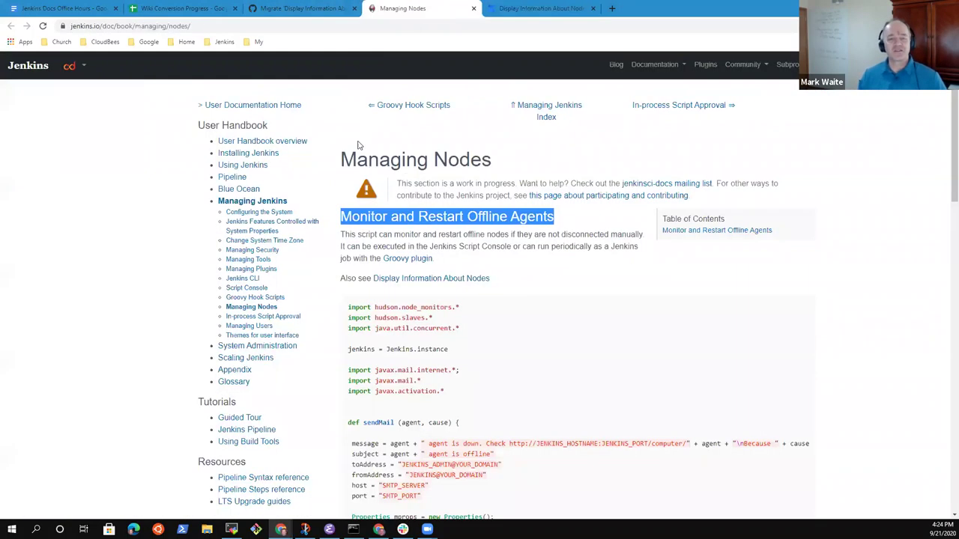
click(594, 234)
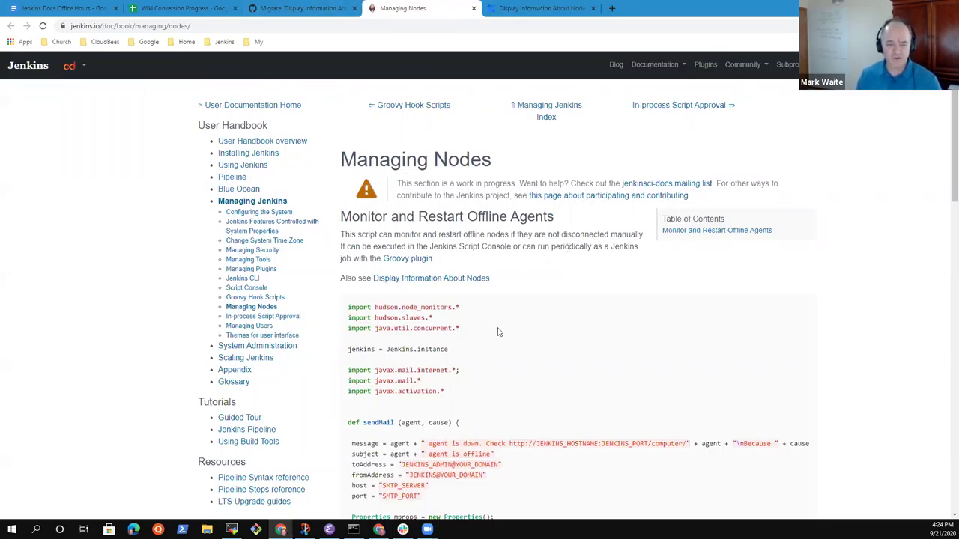
scroll(500, 330, down, 3)
scroll(490, 312, up, 3)
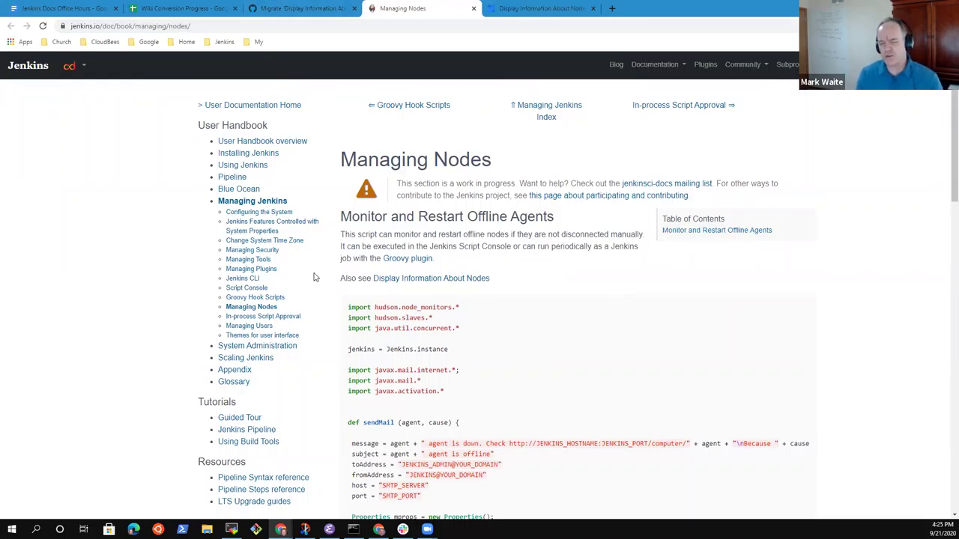
click(307, 8)
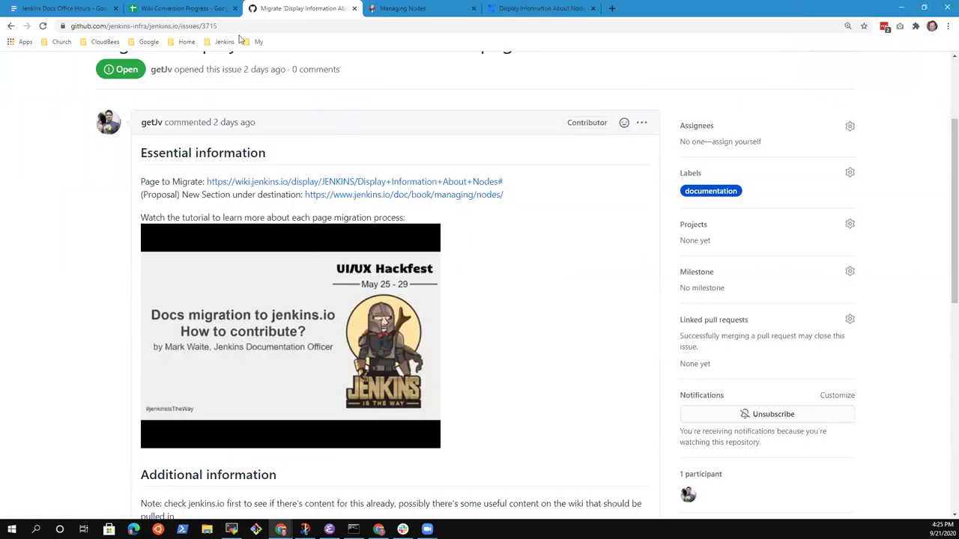
Go back from the 'Display Information About Nodes' issue to the jenkins.io repository's list of open issues.
click(168, 8)
click(299, 8)
scroll(274, 182, up, 1)
scroll(310, 203, down, 1)
scroll(253, 154, up, 3)
click(119, 145)
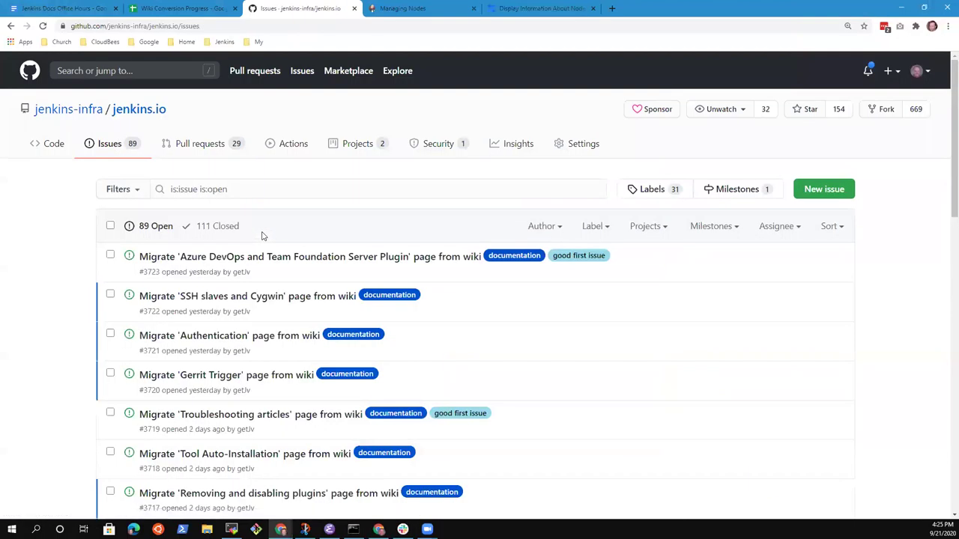
Find the "Migrate 'Post-initialization script' page from wiki" issue among the older open issues and open it.
scroll(397, 263, down, 1)
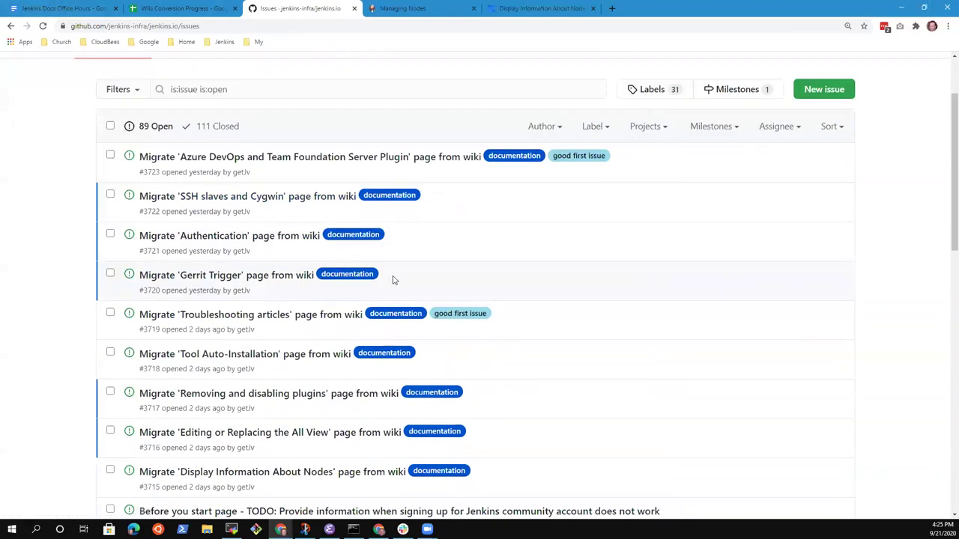
scroll(394, 281, down, 1)
scroll(403, 275, down, 1)
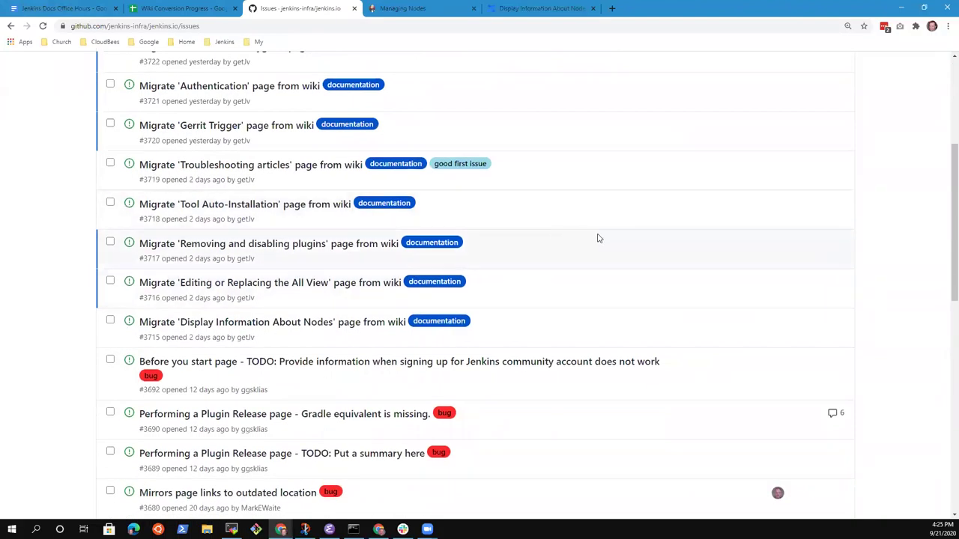
scroll(577, 251, down, 4)
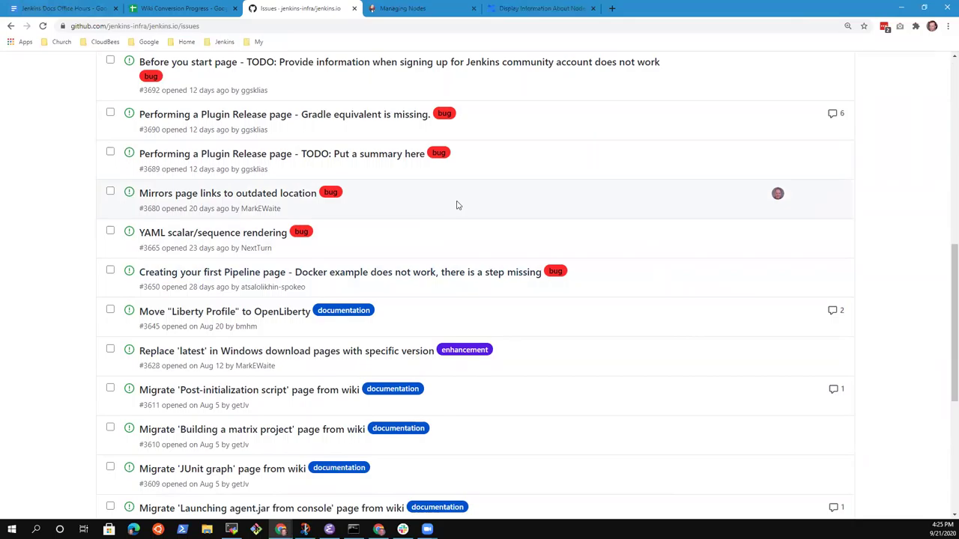
scroll(460, 203, down, 1)
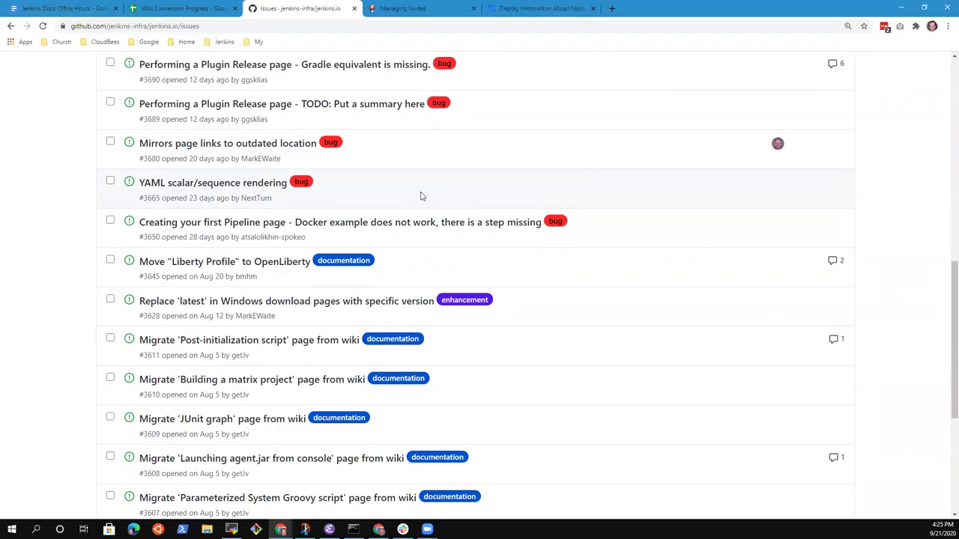
click(270, 346)
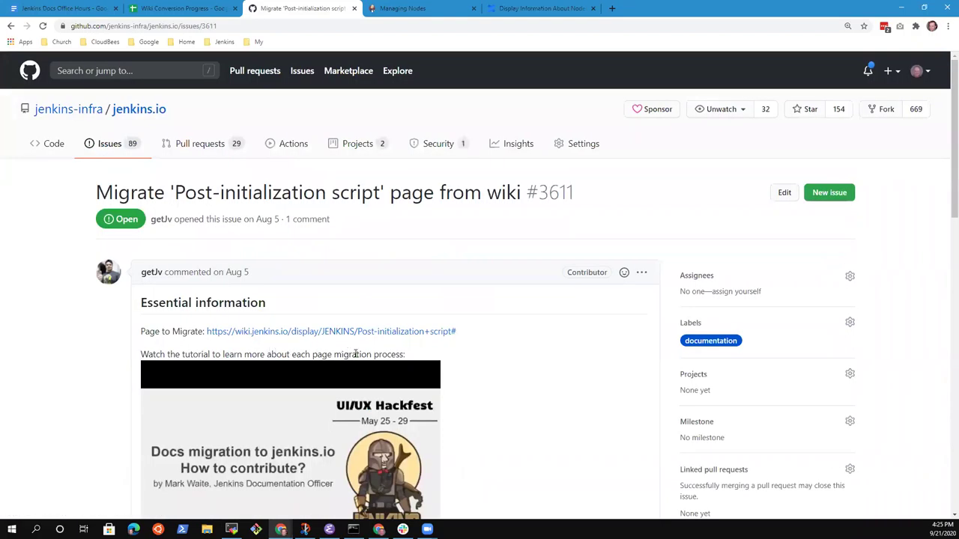
Read through the 'Post-initialization script' migration issue, checking its essential and additional information.
scroll(355, 354, down, 4)
scroll(378, 382, up, 4)
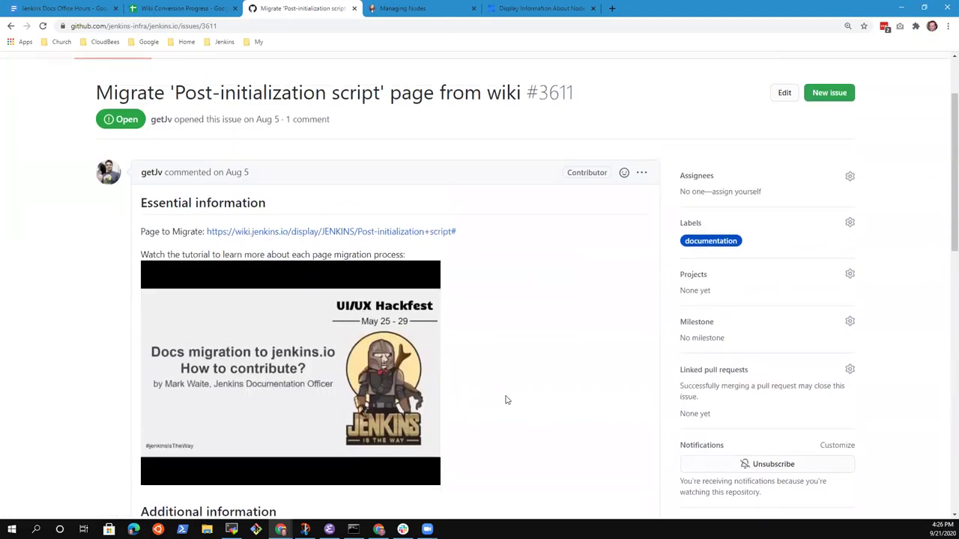
scroll(507, 400, down, 1)
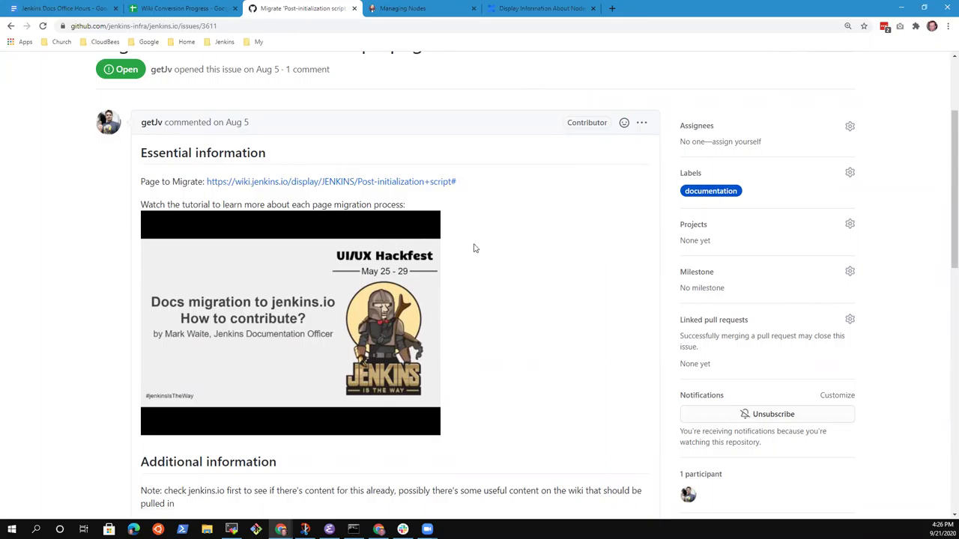
scroll(559, 248, down, 3)
scroll(562, 249, up, 2)
scroll(565, 255, up, 2)
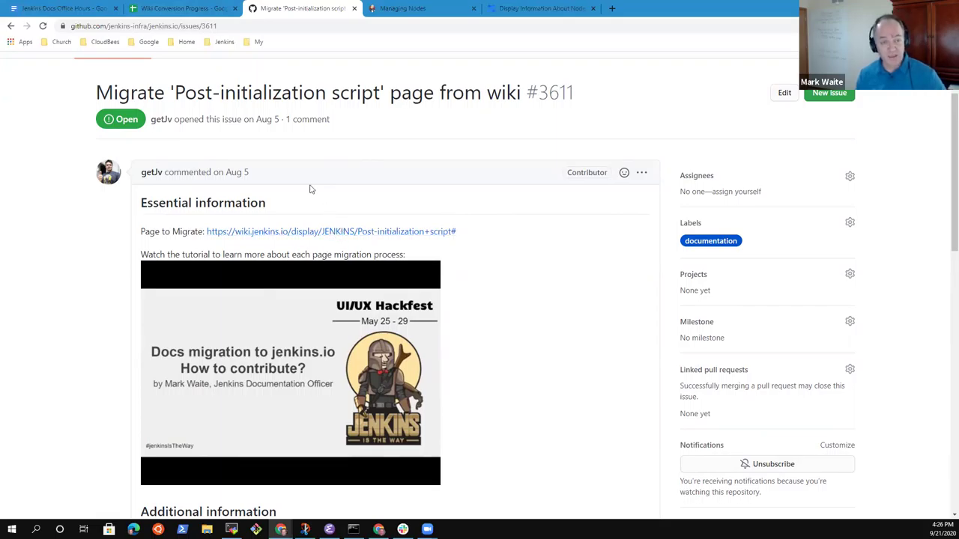
Edit the issue description, adding a separate line "This issue needs PR #" below the Page to Migrate link.
click(642, 173)
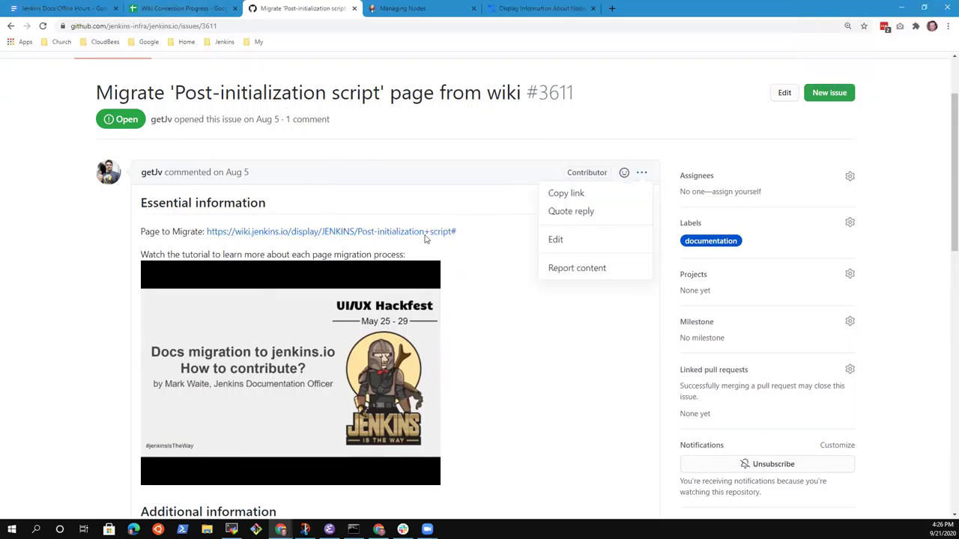
click(609, 240)
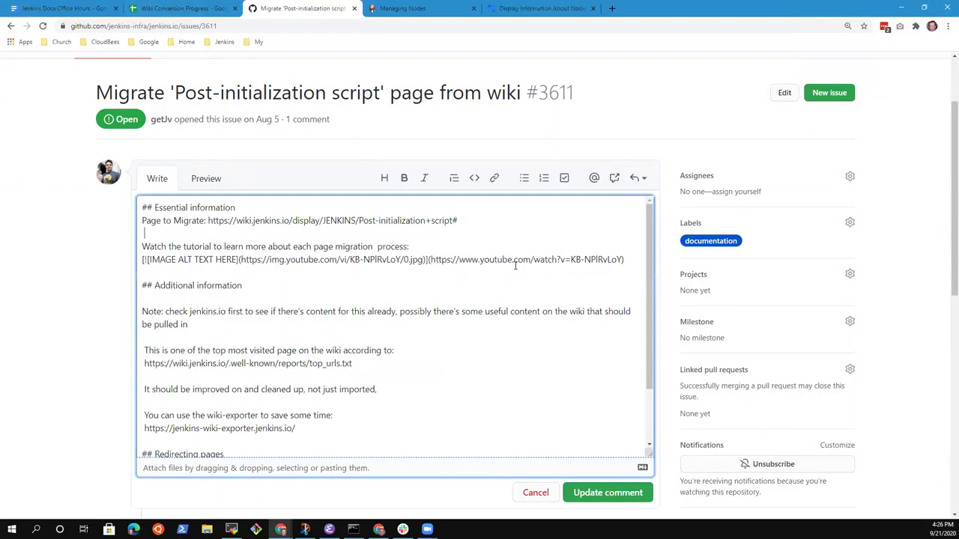
key(Up)
key(Return)
key(Return)
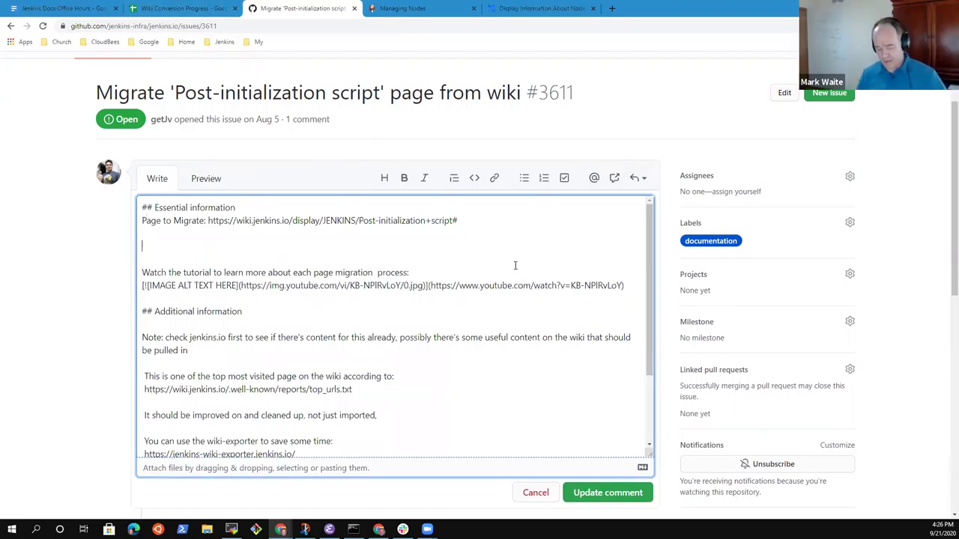
text(This issu)
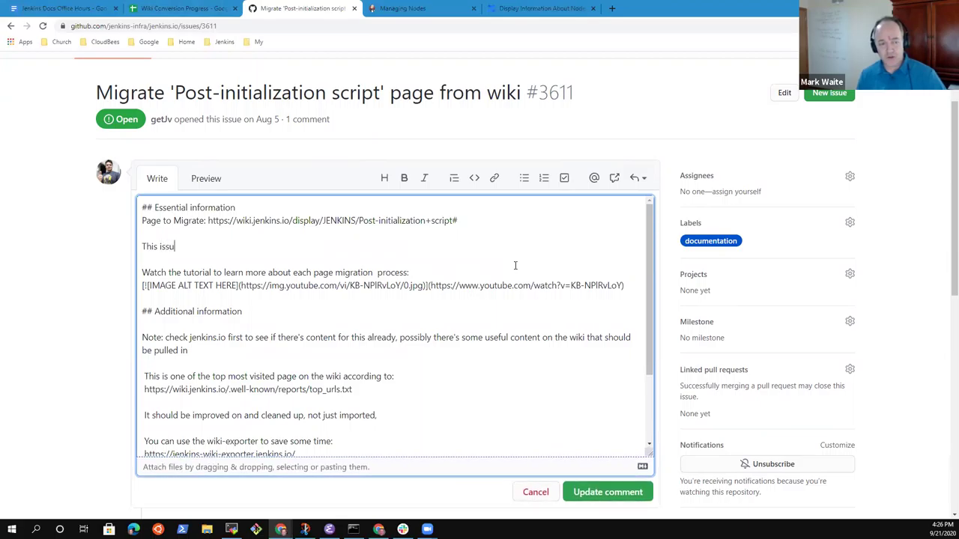
text(e nee)
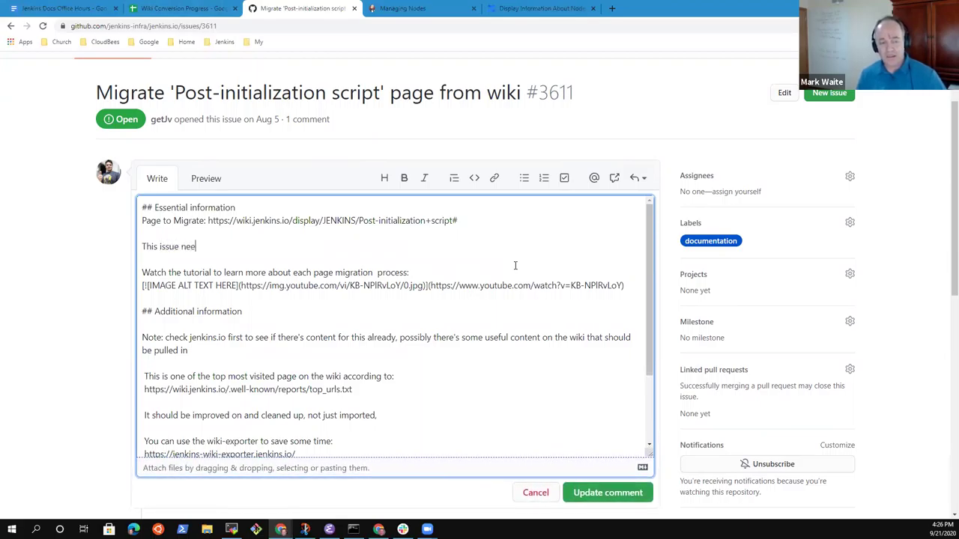
text(ds PR #)
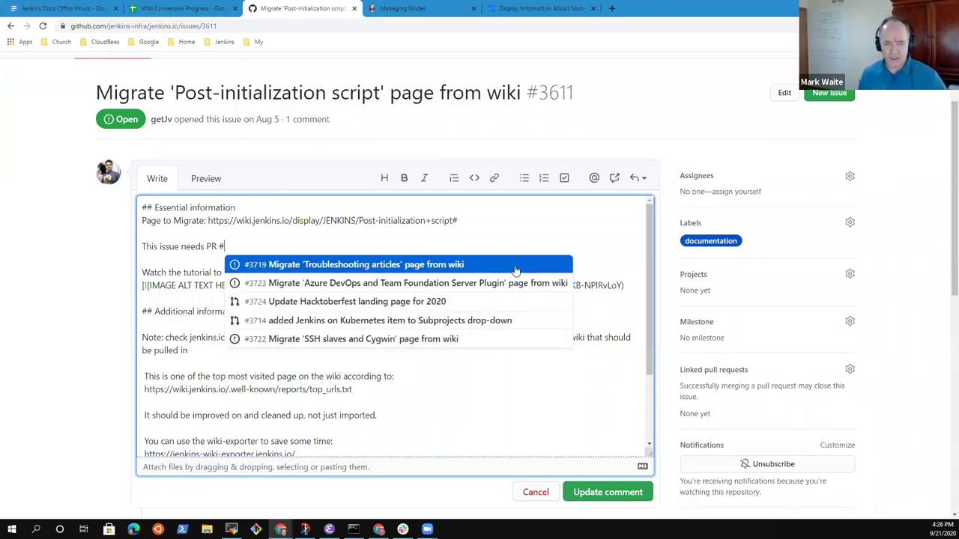
Look through the suggested issues and pull requests for the PR reference, and dismiss the suggestions without choosing one.
key(Down)
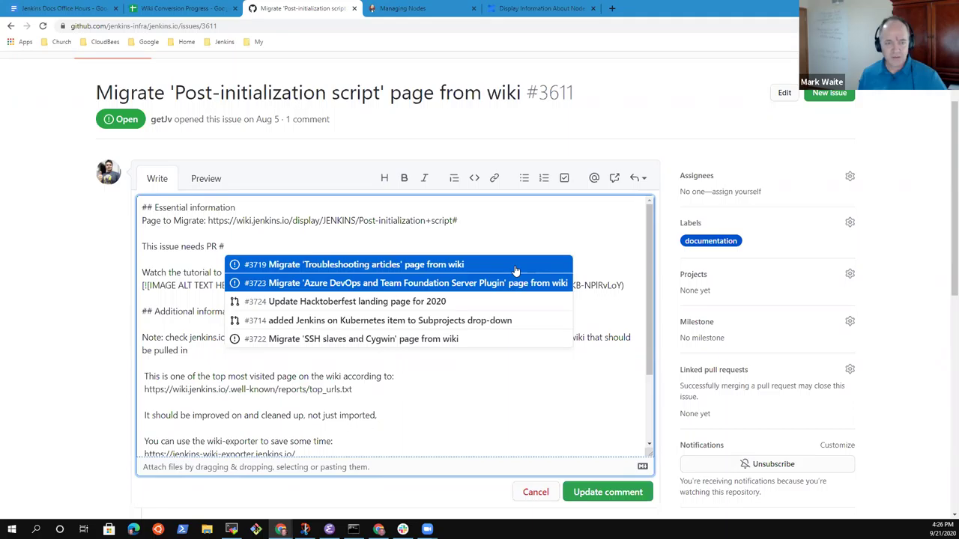
key(Down)
key(Down)
key(Down)
key(Down)
key(Up)
key(Escape)
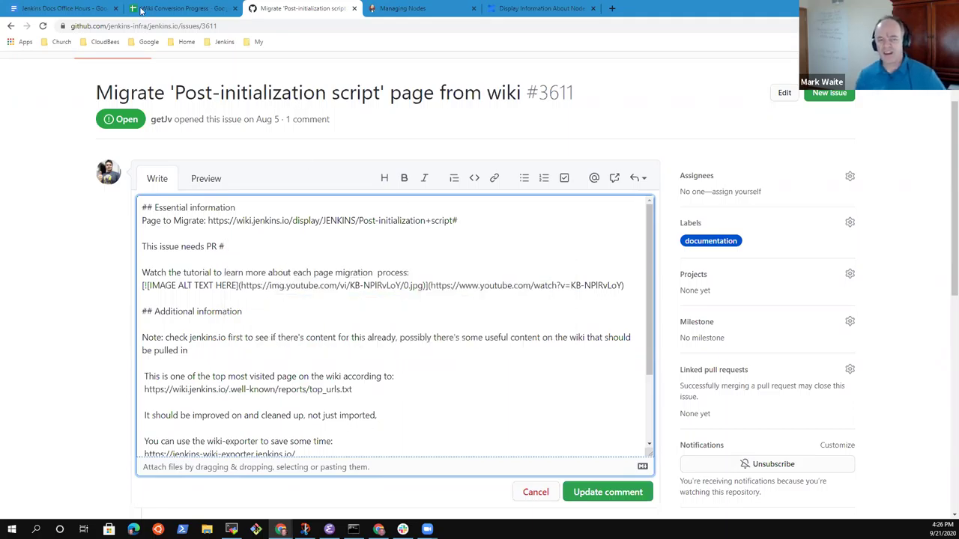
Open a new browser tab beside the issue and bring up the GitHub group of the Jenkins bookmarks.
right_click(316, 11)
click(349, 14)
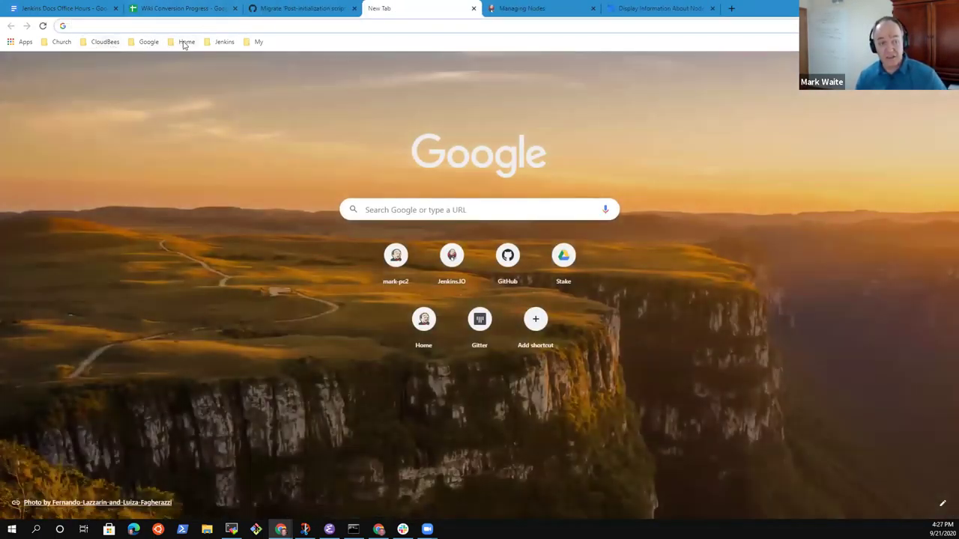
click(224, 42)
mouse_move(239, 119)
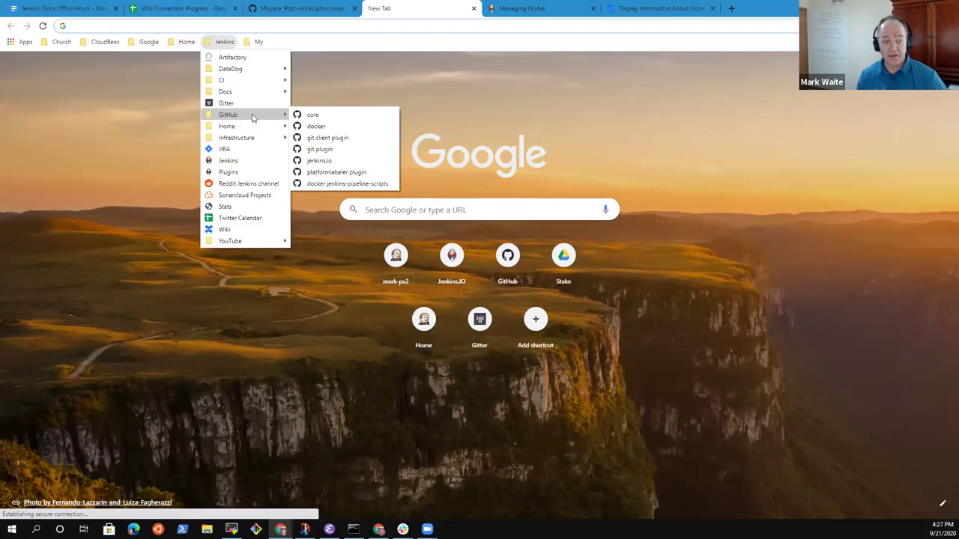
Open the jenkins.io repository's pull requests and filter them by the author of the "JMeter page migration" request.
click(318, 160)
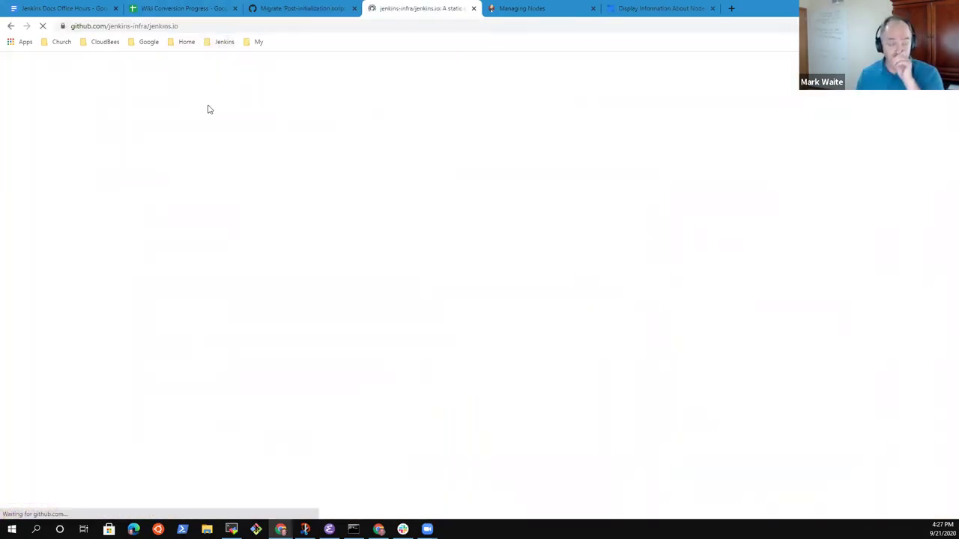
click(202, 149)
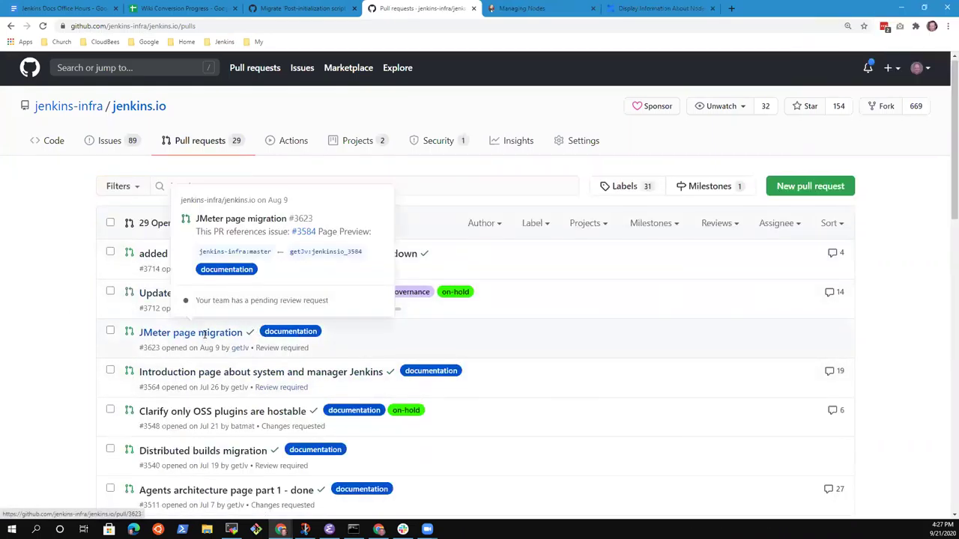
scroll(185, 336, down, 1)
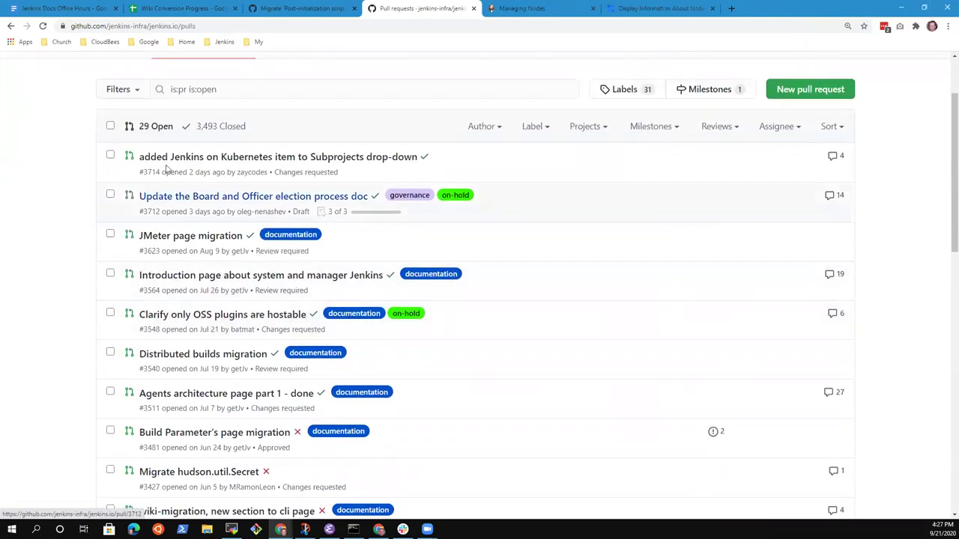
click(498, 128)
text(tgetJ)
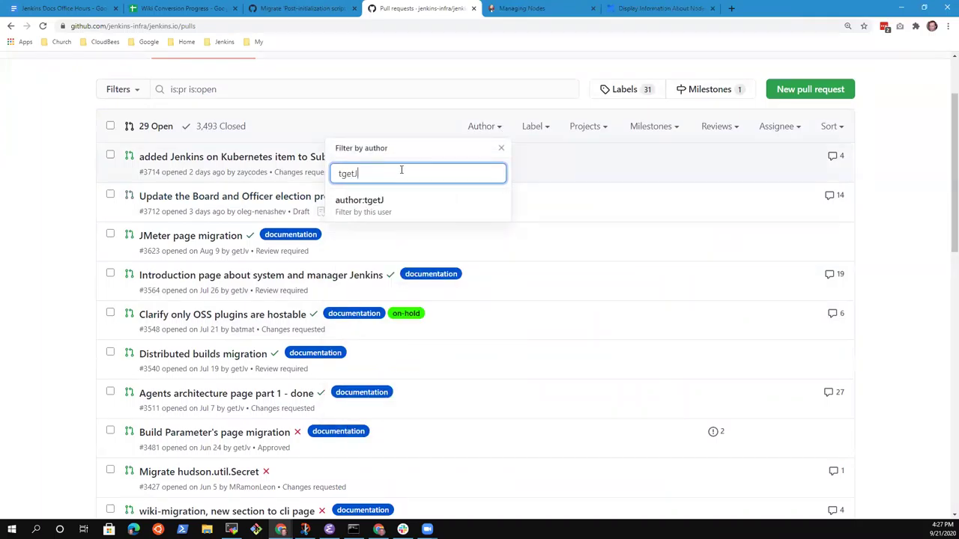
key(BackSpace)
key(BackSpace)
text(getJ)
key(Return)
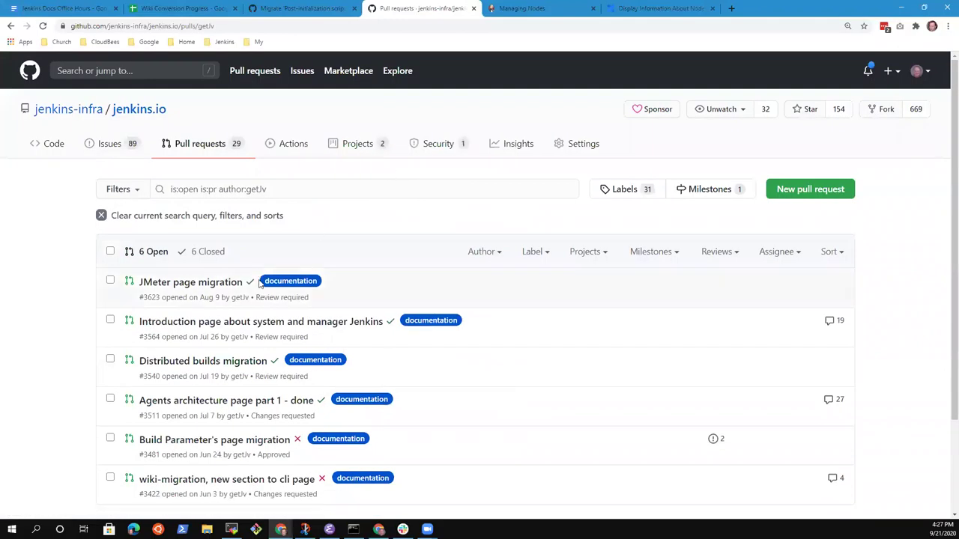
Open the "Agents architecture page part 1 - done" pull request and enter 3511 after "This issue needs PR #" in issue #3611's description.
scroll(293, 263, down, 2)
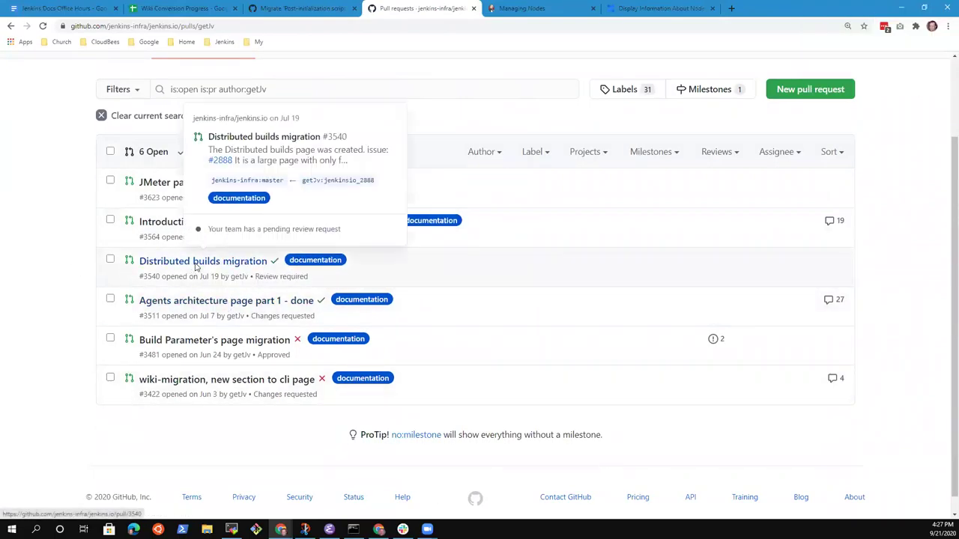
mouse_move(218, 302)
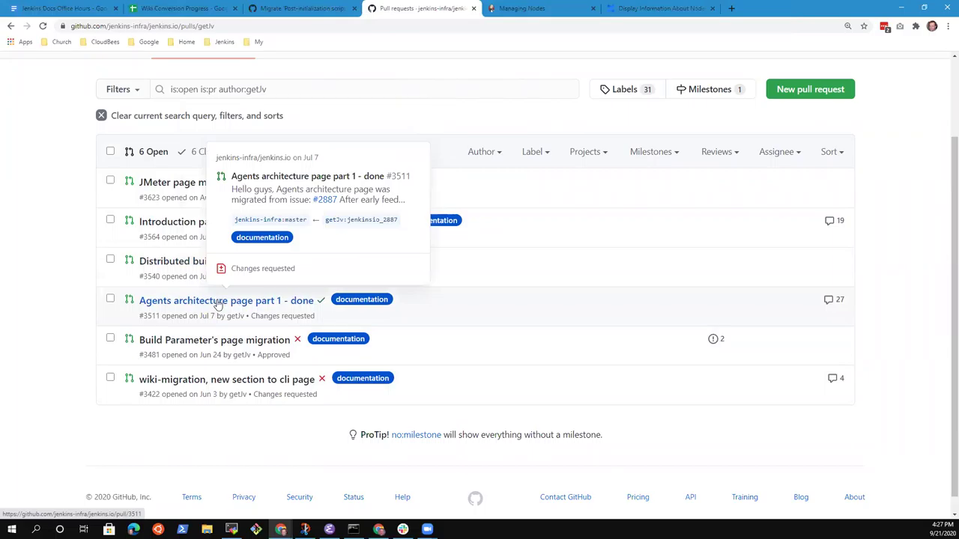
click(303, 8)
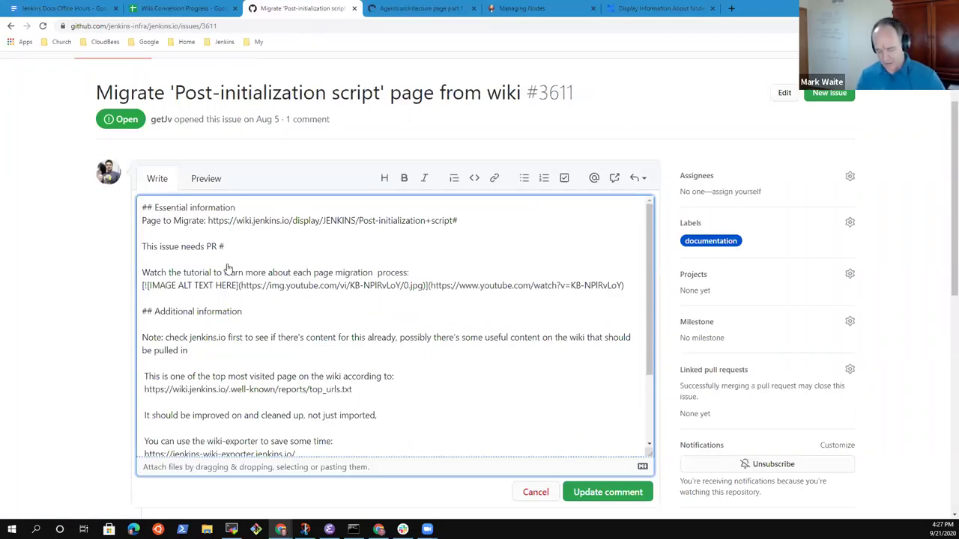
text(3511)
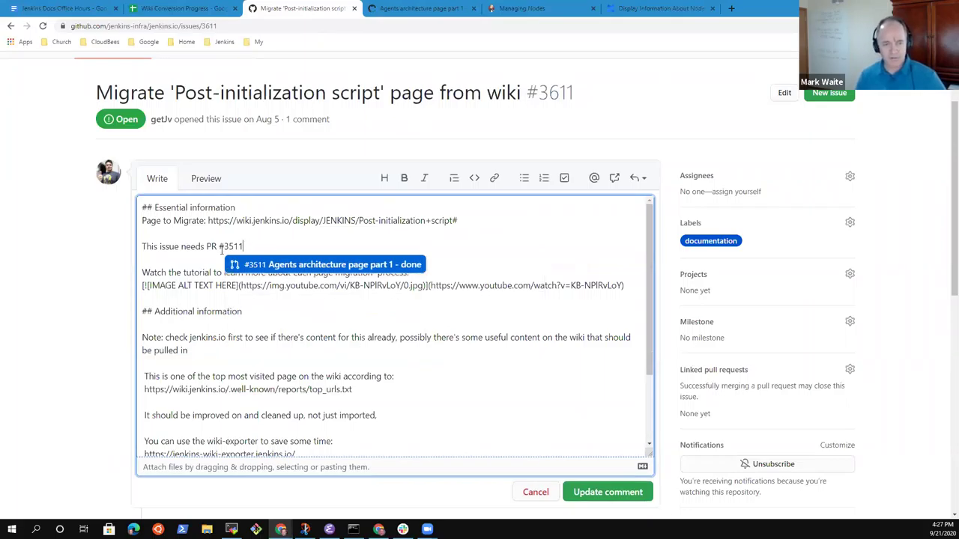
Complete the dependency sentence in the issue description with "merged before work starts on this issue.".
scroll(285, 262, down, 3)
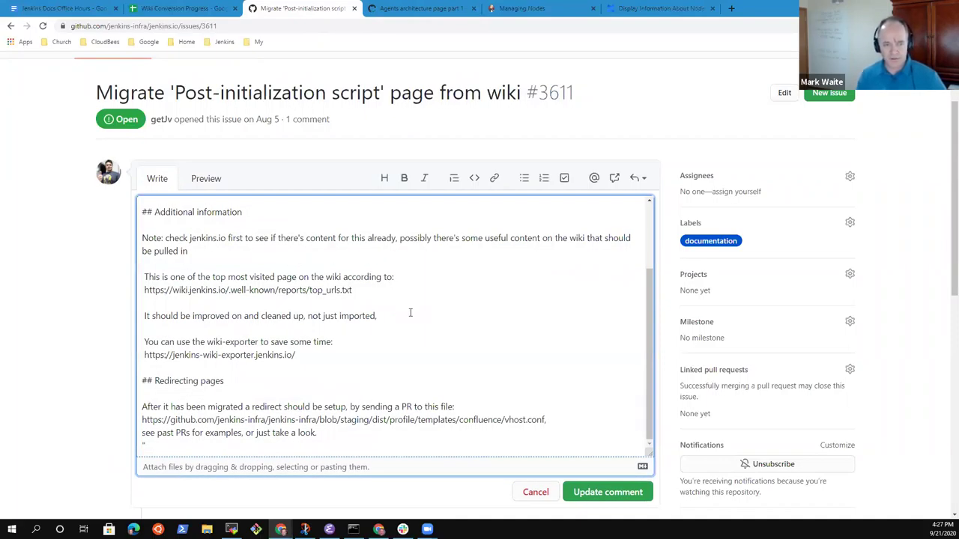
scroll(410, 312, up, 3)
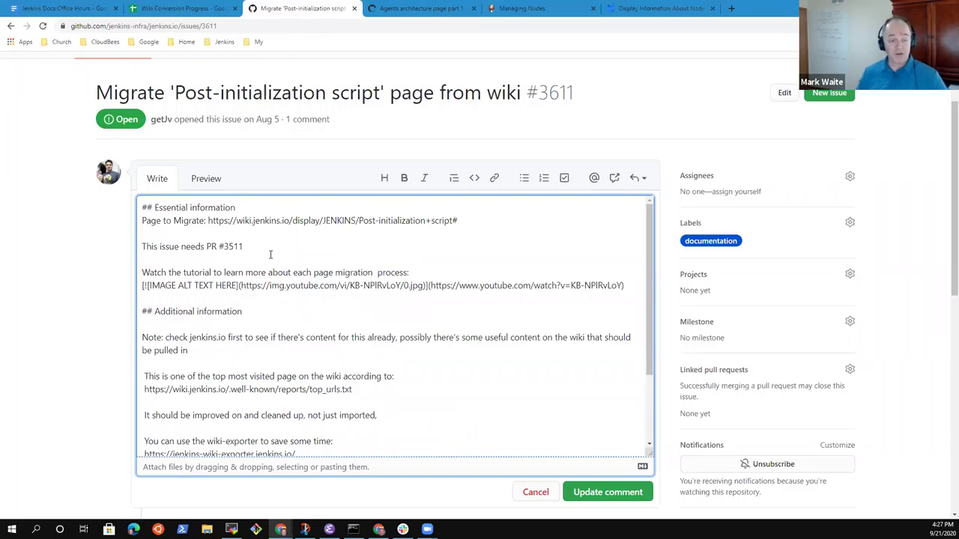
text(merged)
text(bef)
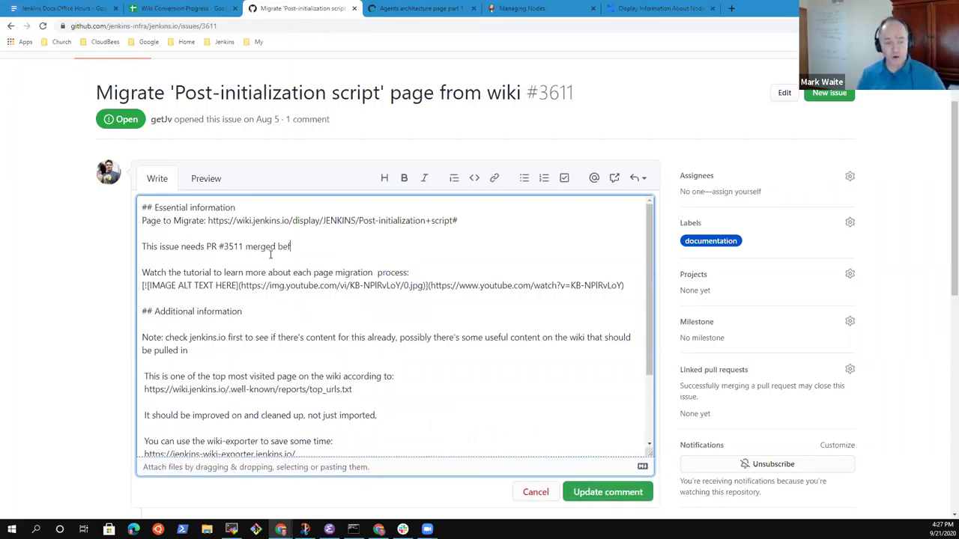
text(ore work stra)
text(ts on this issue.)
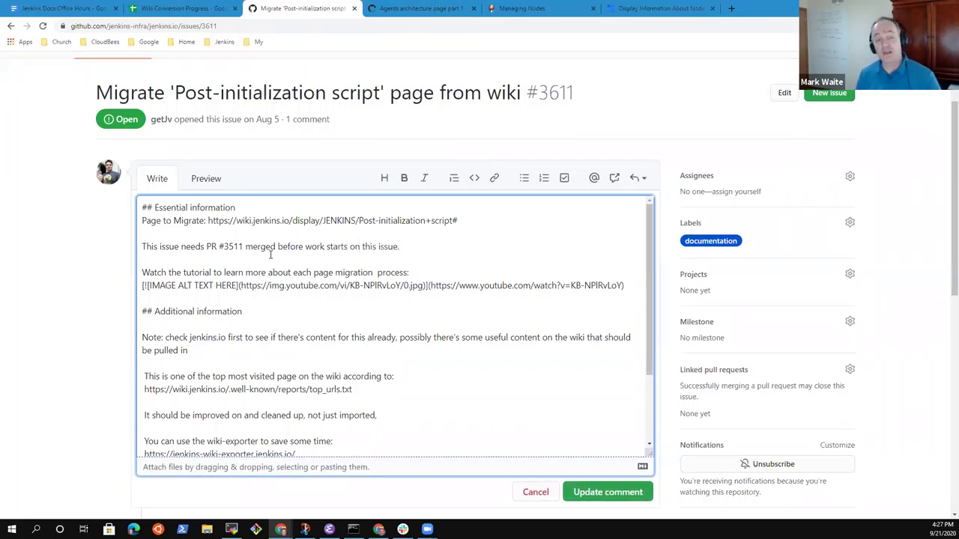
Review the conversation, requested changes and commits on the "Agents architecture page part 1 - done" pull request.
click(420, 8)
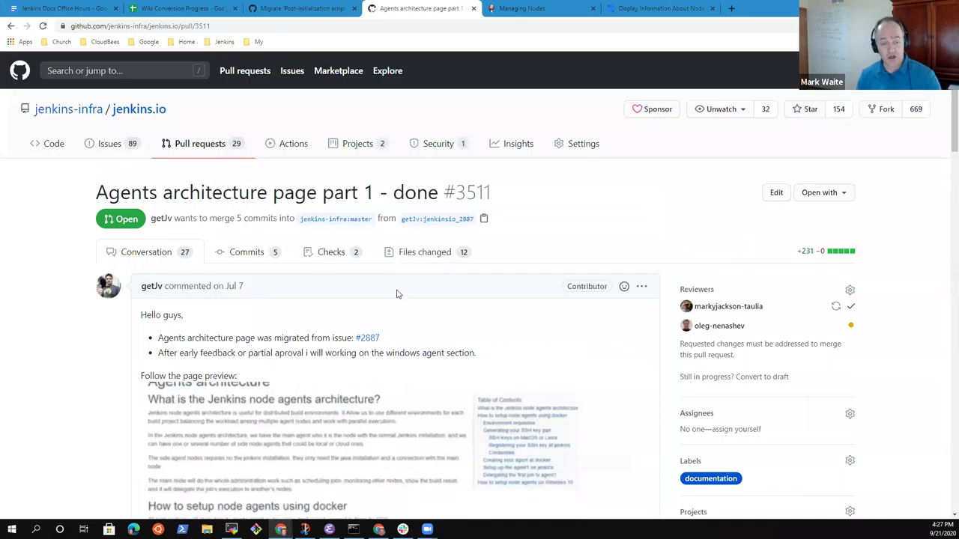
scroll(315, 436, down, 4)
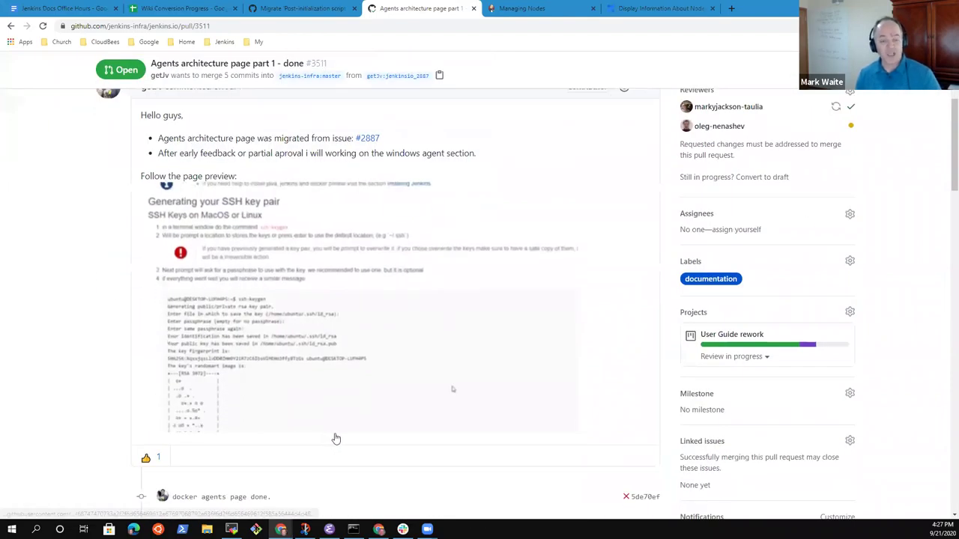
scroll(352, 443, down, 3)
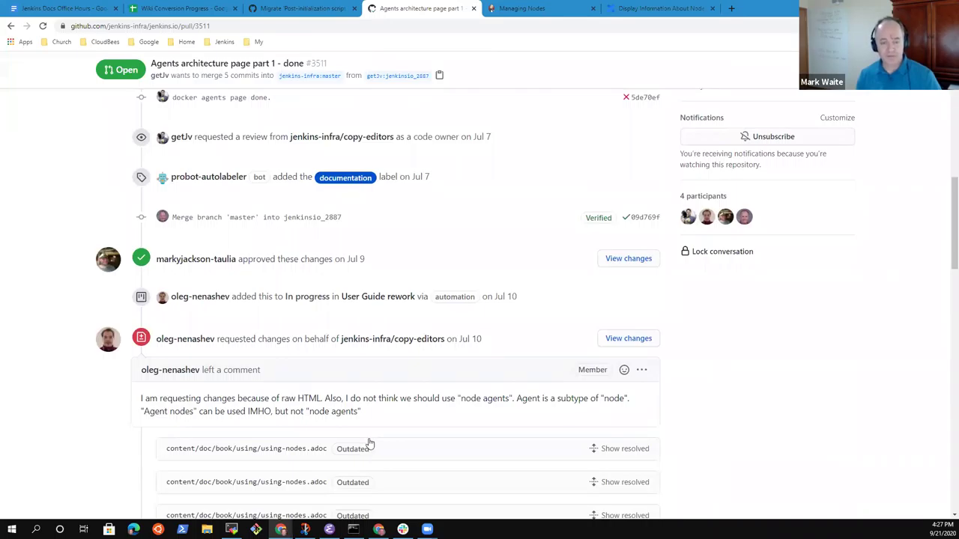
scroll(370, 443, down, 6)
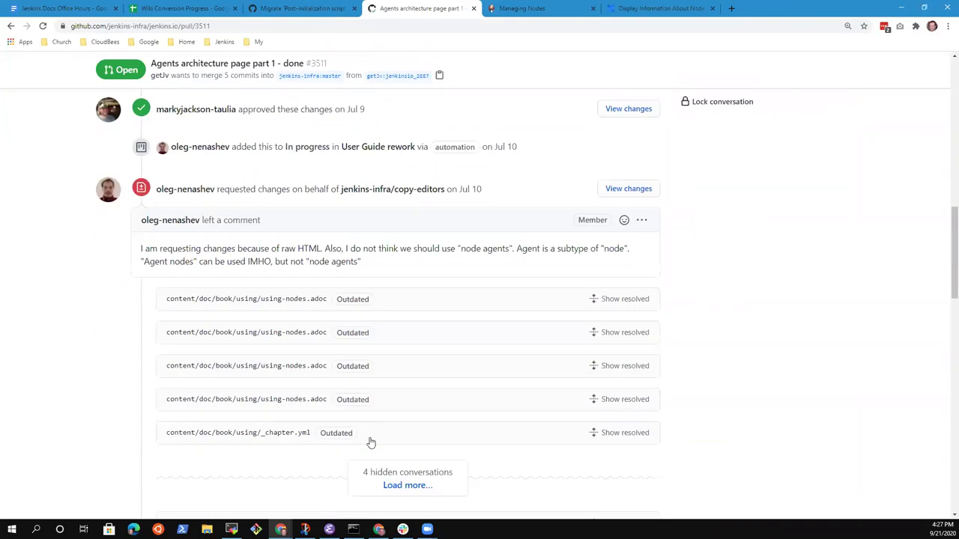
scroll(368, 441, down, 4)
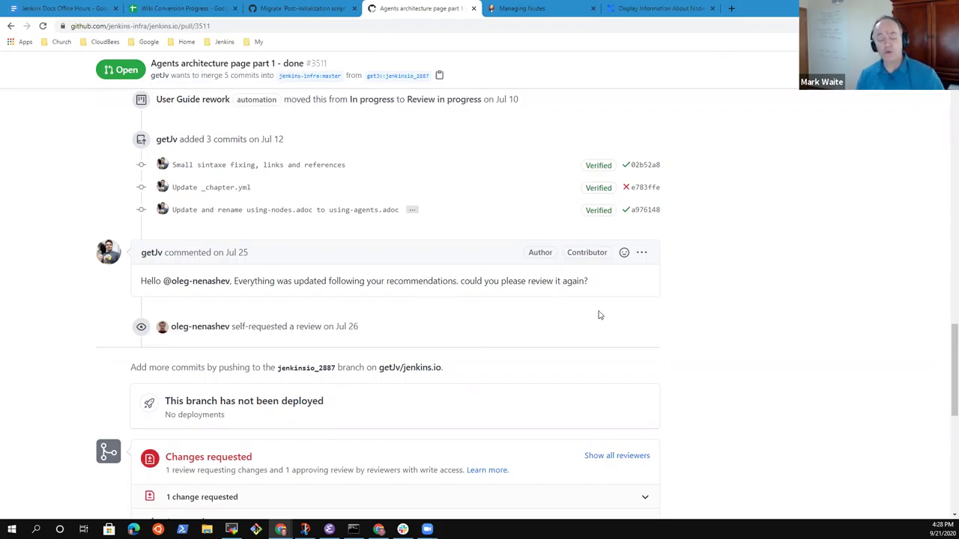
scroll(532, 300, up, 4)
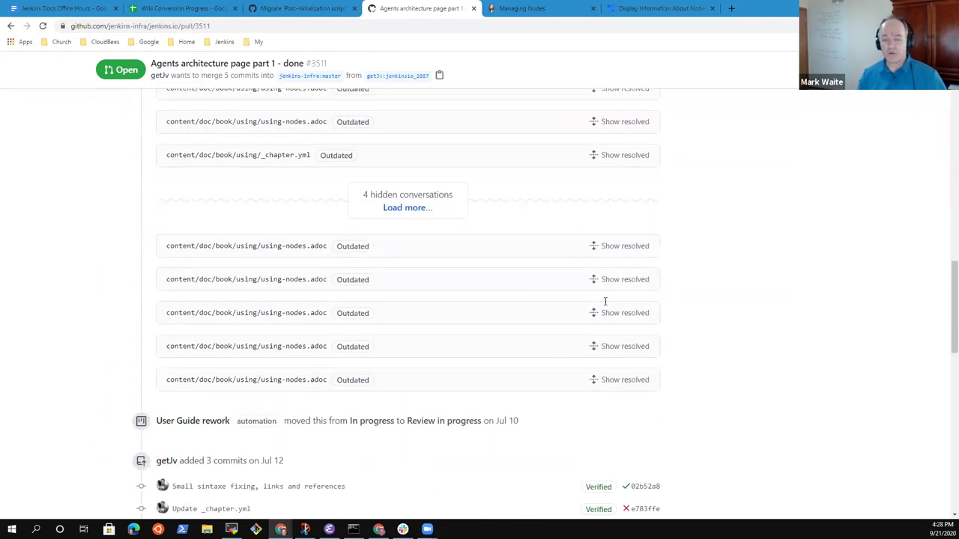
scroll(606, 302, up, 15)
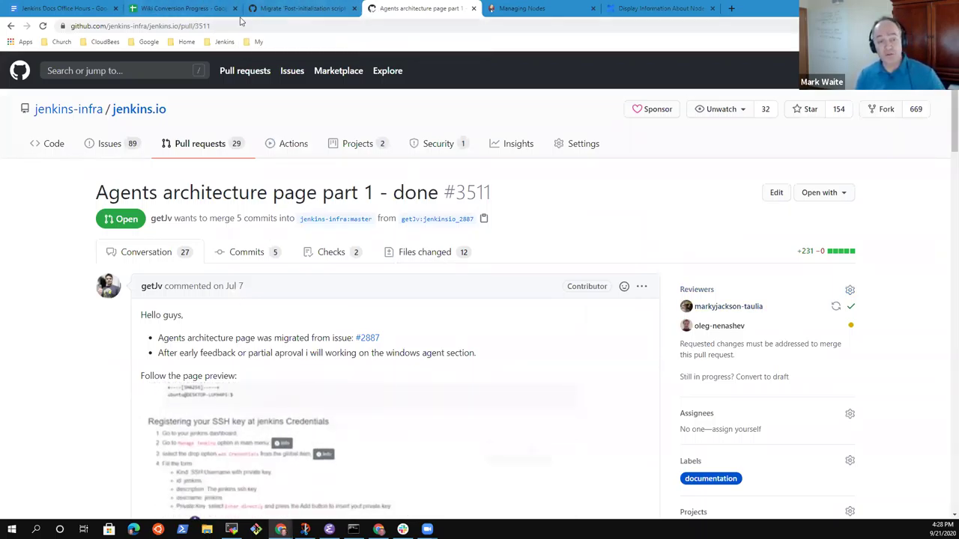
Return to the "Post-initialization script" migration issue and save its edited description.
click(296, 9)
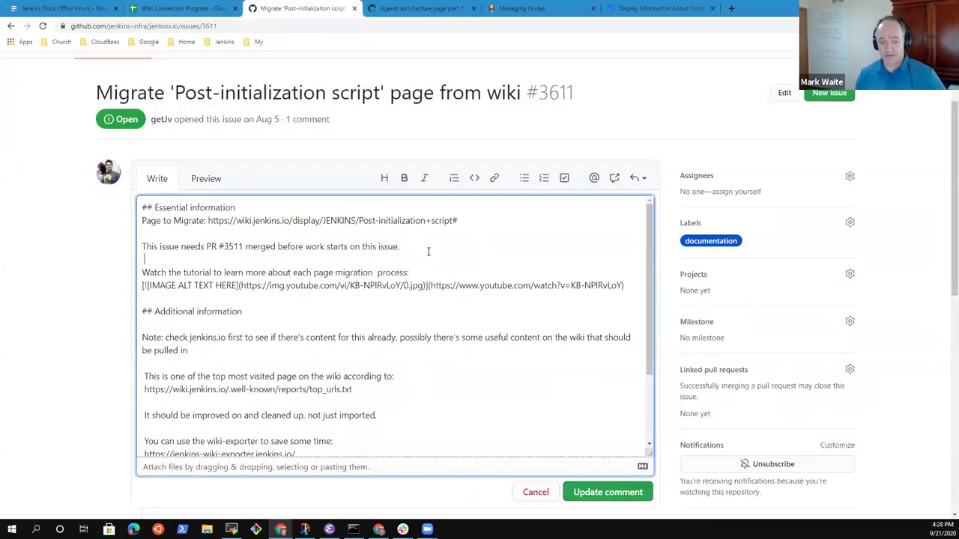
click(604, 496)
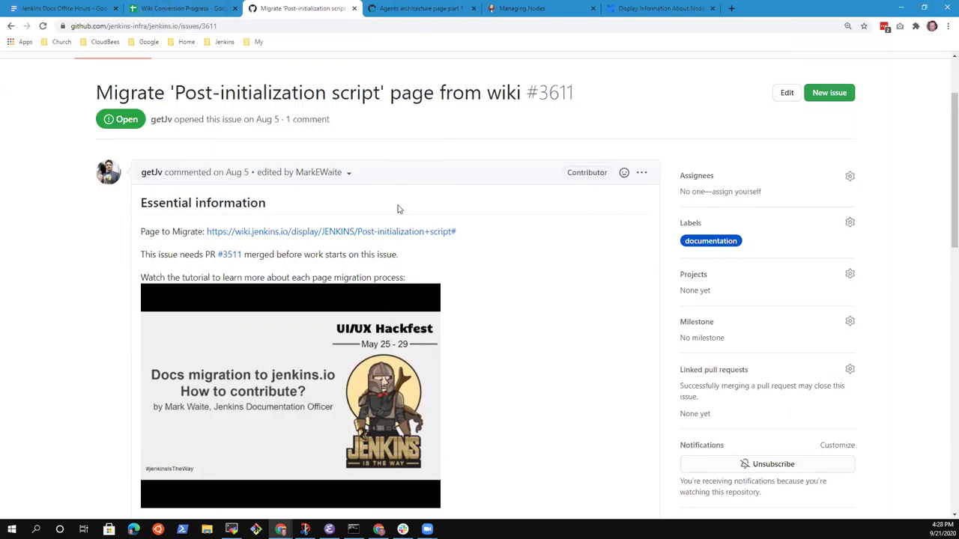
Look through the jenkins.io repository's list of open issues for the wiki page migration entries.
key(F5)
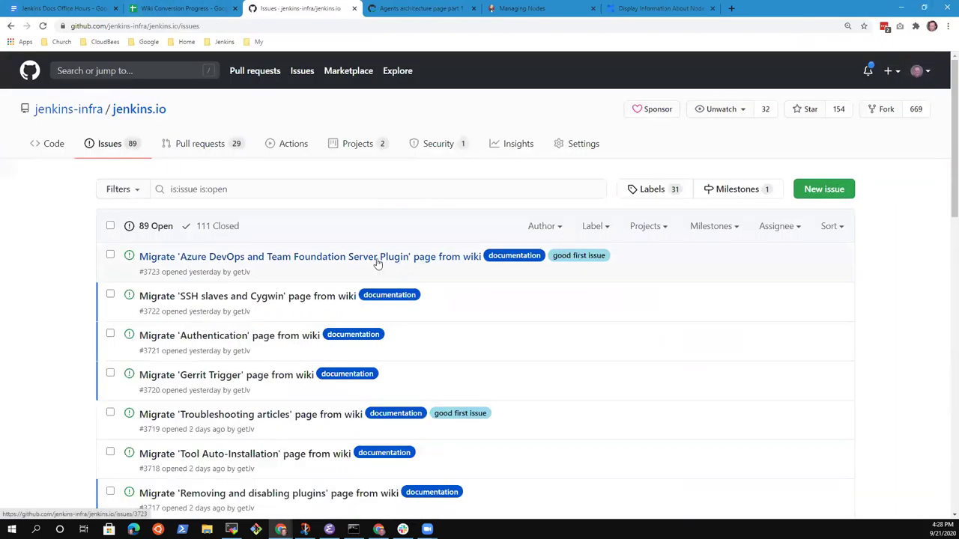
scroll(351, 247, down, 5)
scroll(351, 248, down, 1)
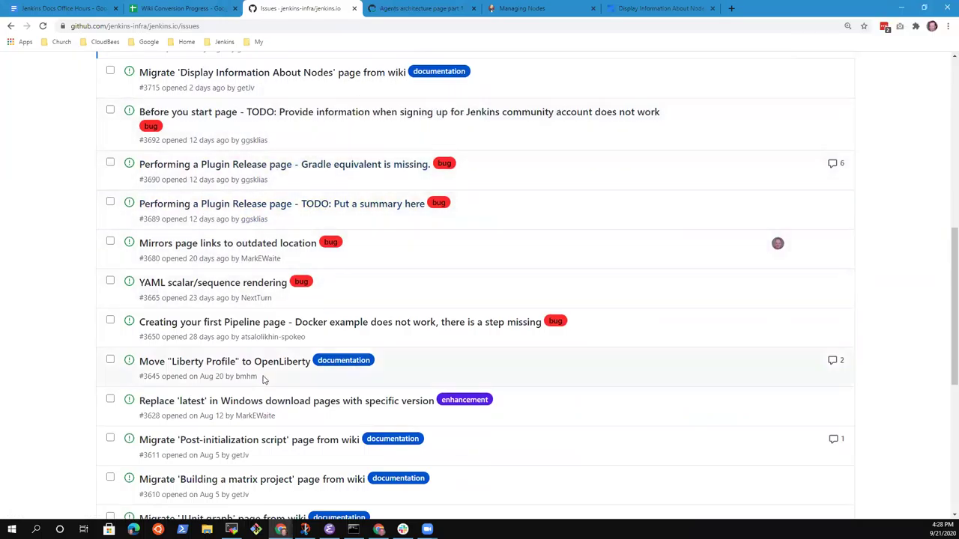
scroll(269, 374, up, 3)
scroll(269, 374, up, 3)
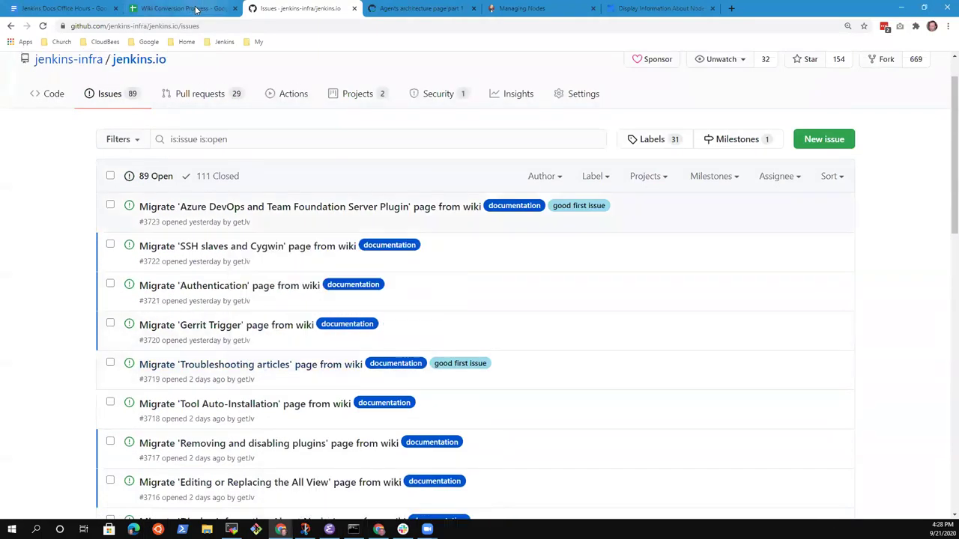
Switch to the Wiki Conversion Progress spreadsheet and open its issueMaker sheet.
click(131, 9)
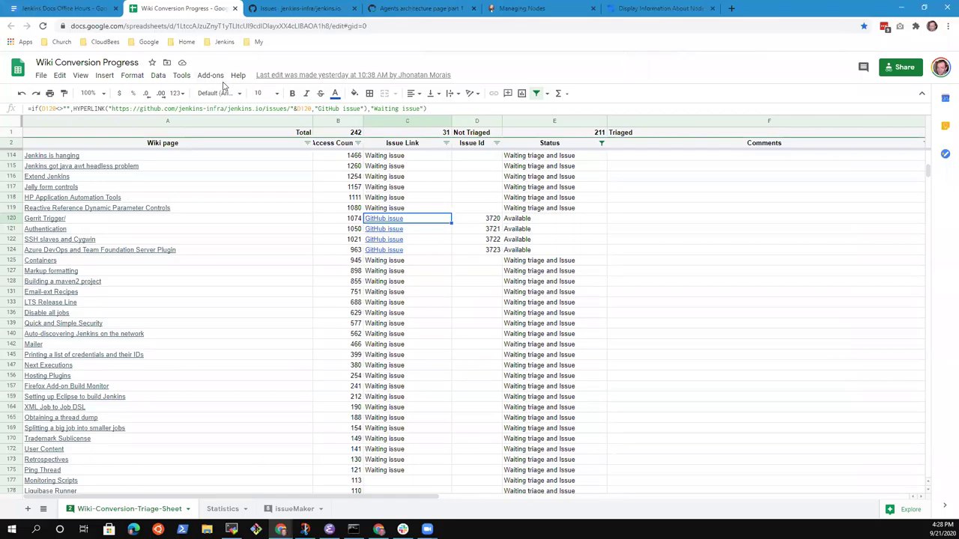
click(100, 94)
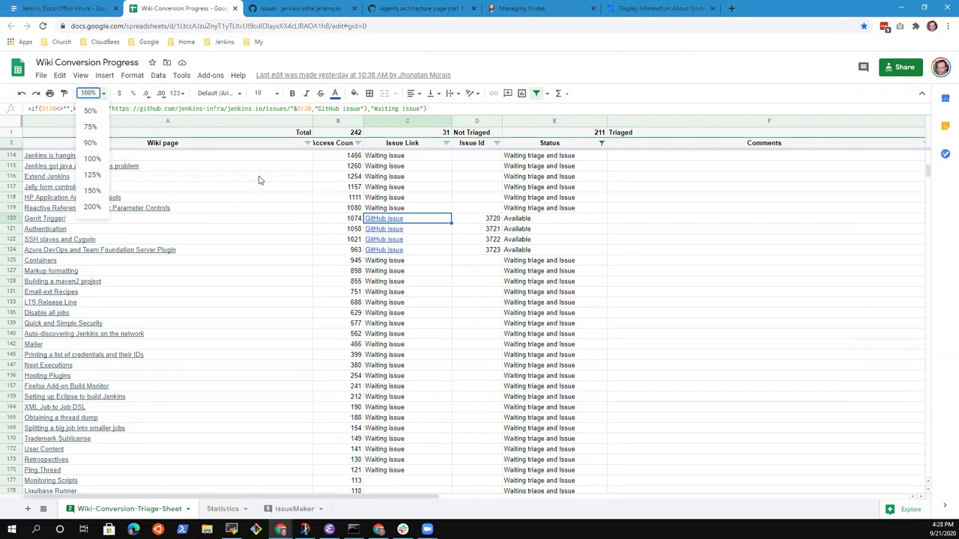
click(697, 221)
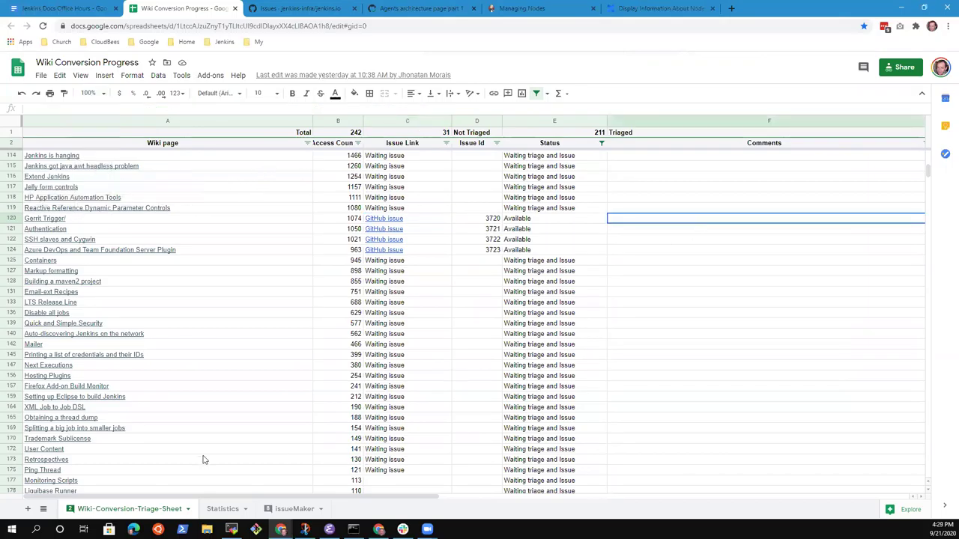
click(291, 508)
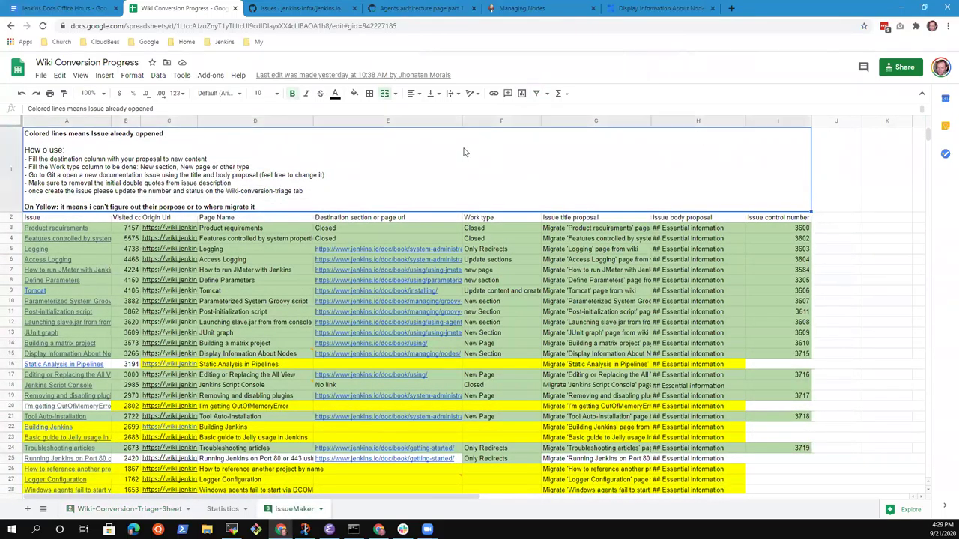
Examine the yellow rows in issueMaker, checking the origin links for "Static Analysis in Pipelines" and "Jenkins is hanging".
scroll(370, 210, down, 5)
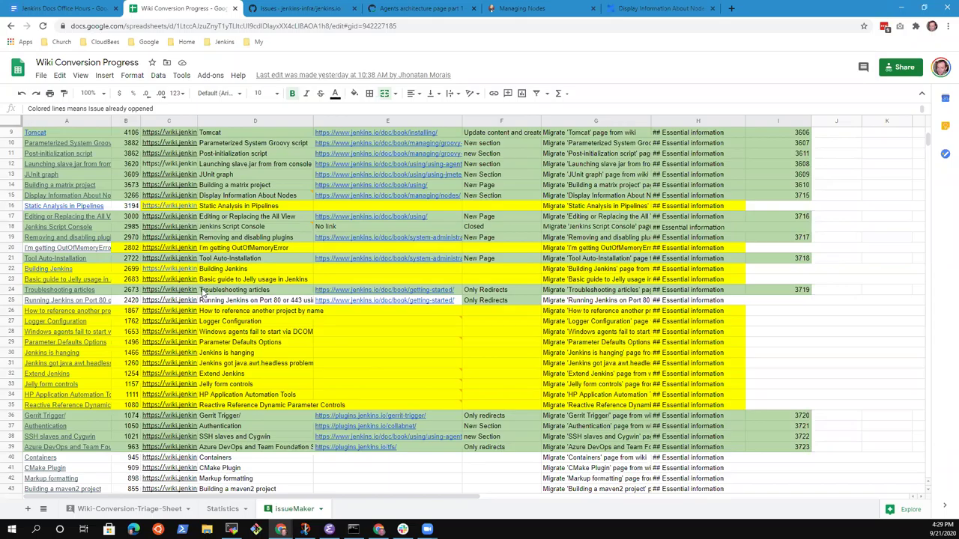
click(174, 359)
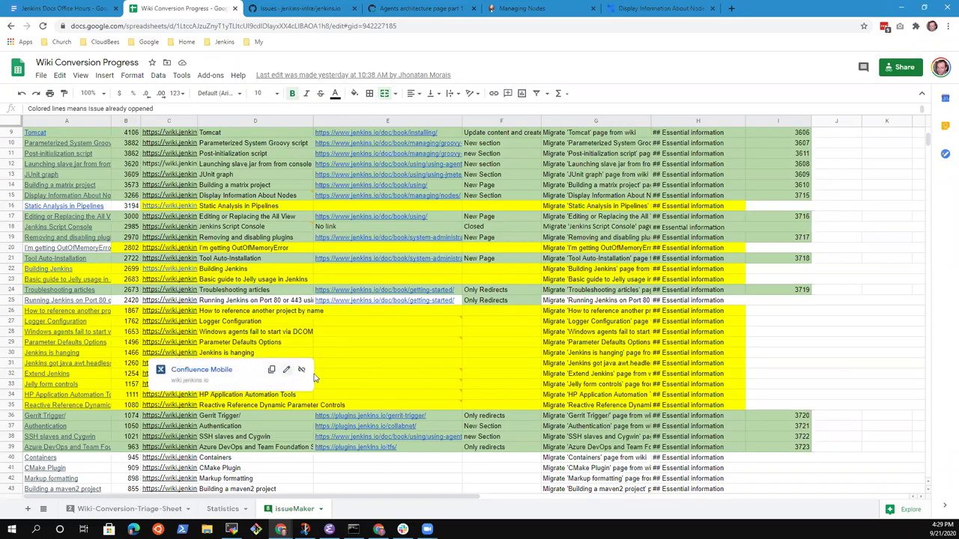
right_click(153, 209)
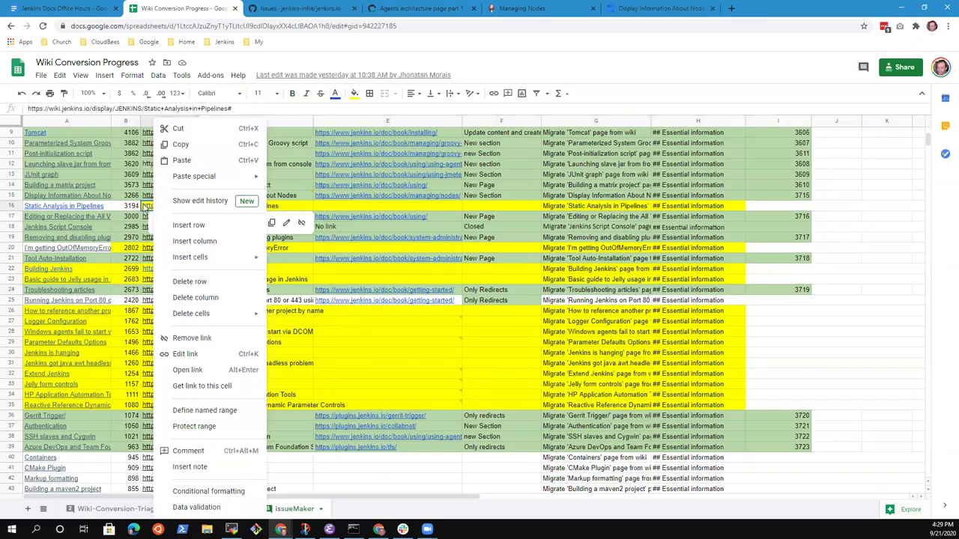
click(145, 208)
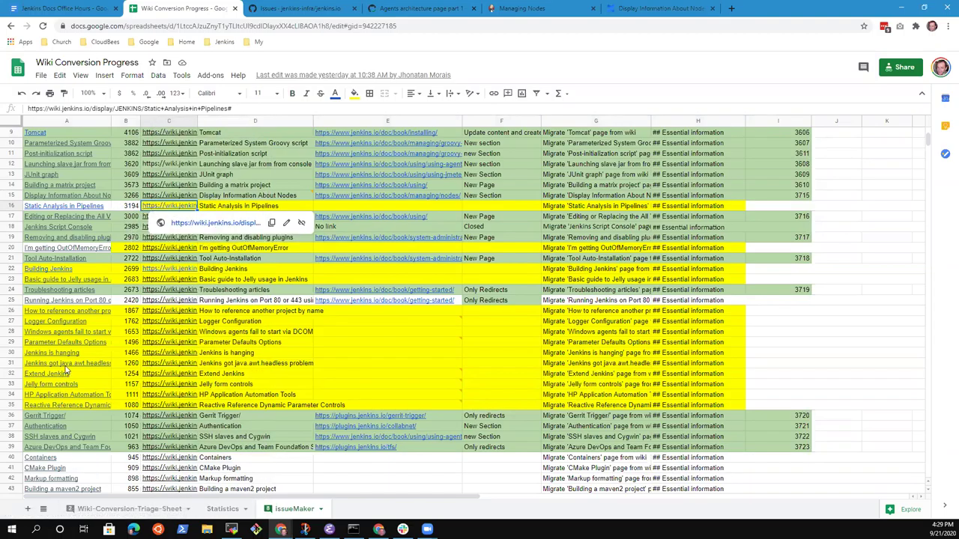
mouse_move(66, 346)
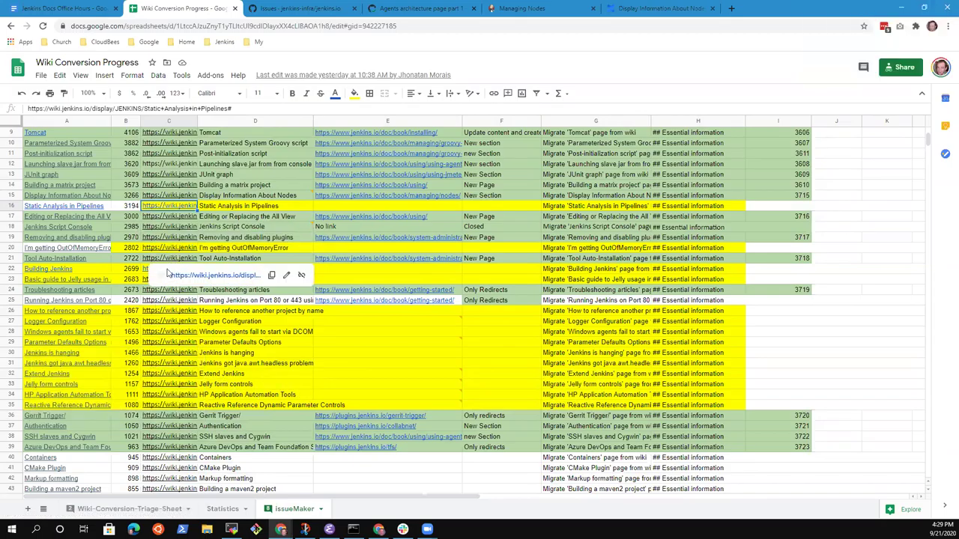
click(171, 355)
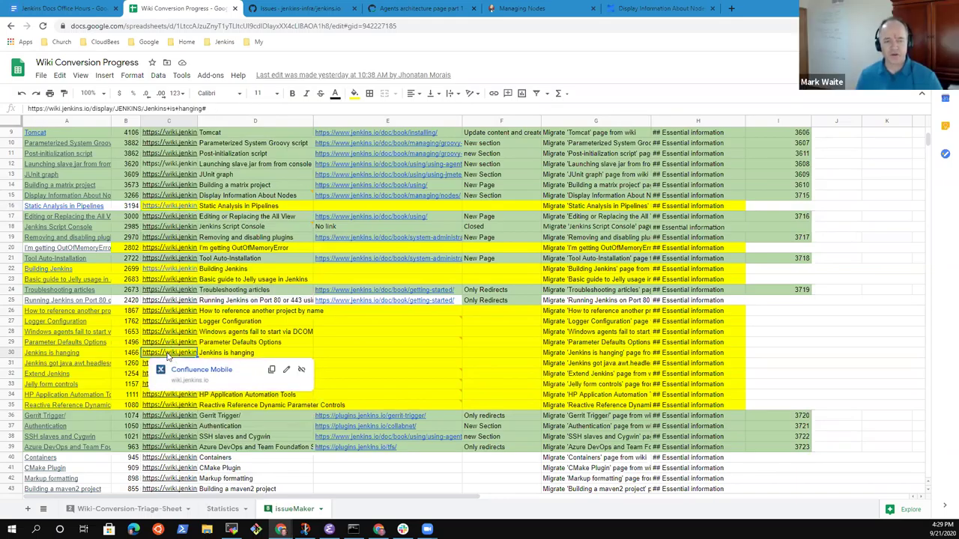
Open the "Jenkins is hanging" wiki page from its origin link, review the article text, and return to the spreadsheet.
click(185, 370)
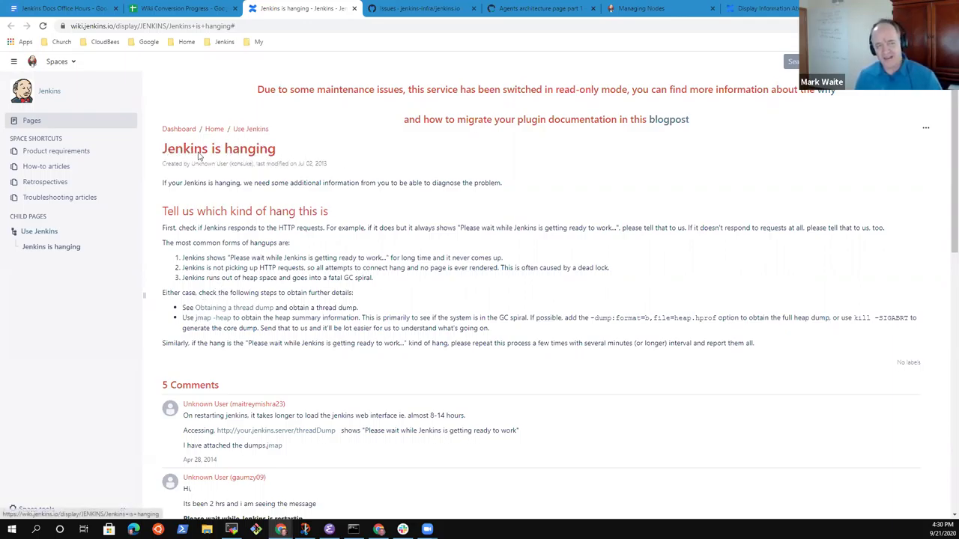
drag(160, 149, 527, 371)
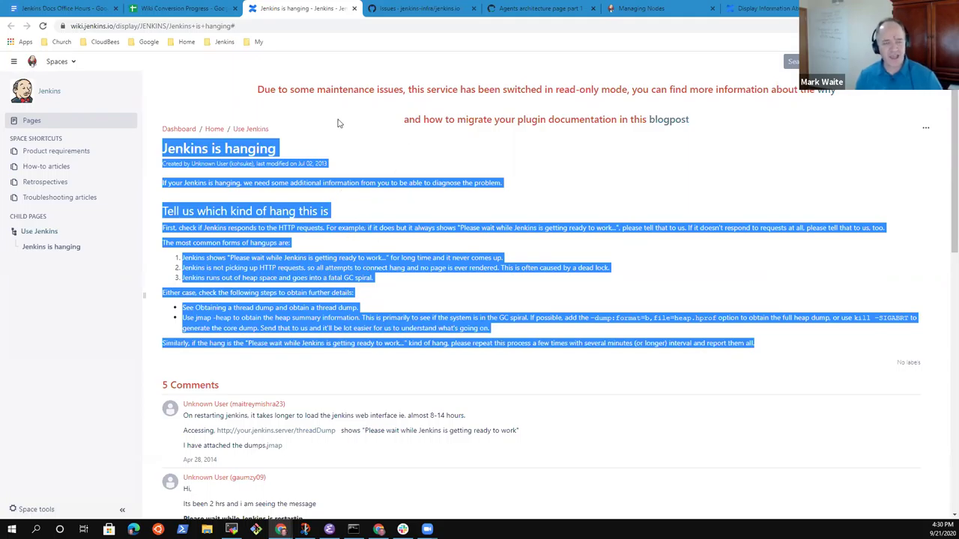
click(358, 149)
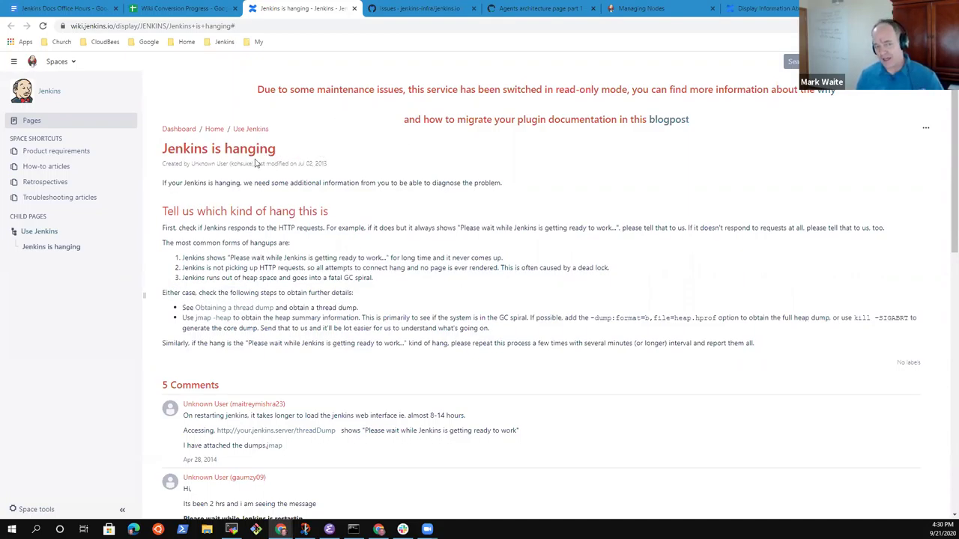
drag(163, 149, 776, 337)
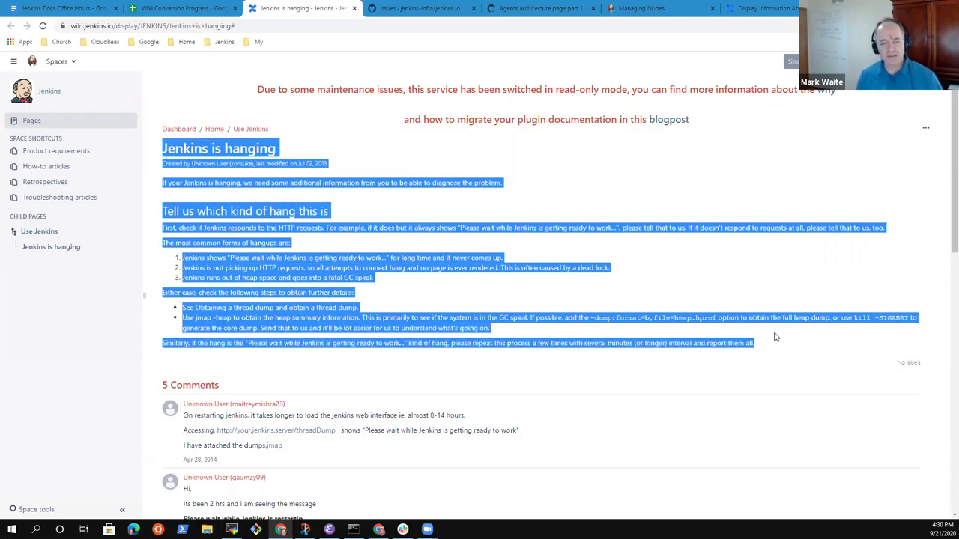
click(413, 372)
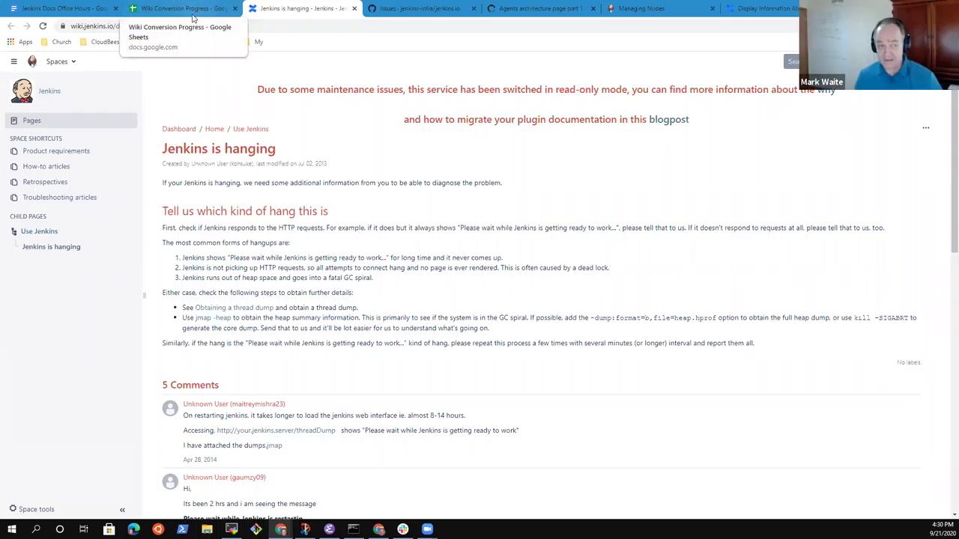
key(ctrl+shift+Tab)
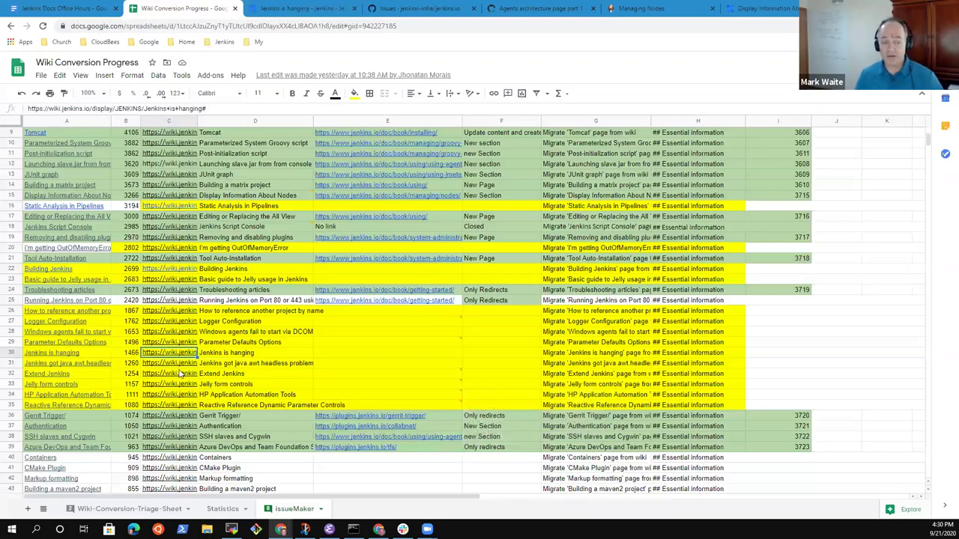
click(768, 356)
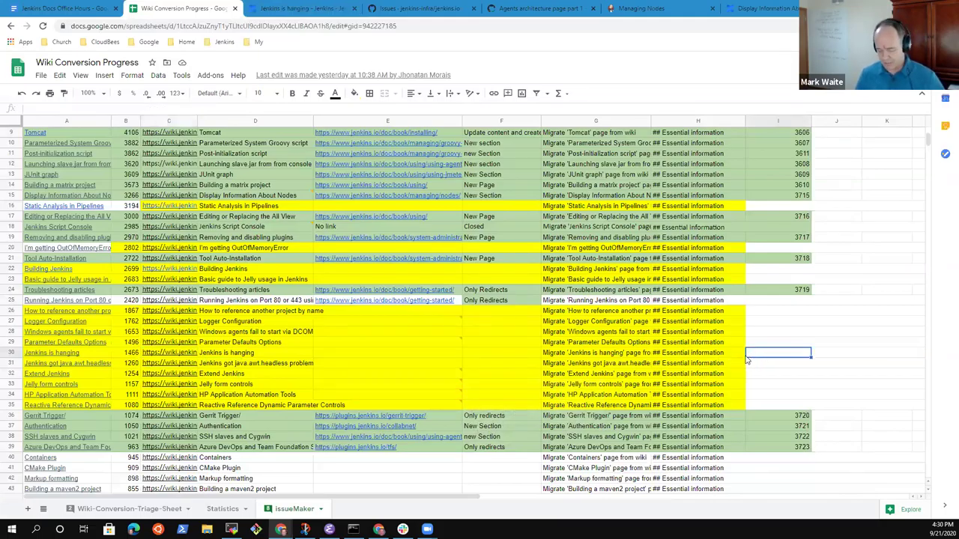
text(Sub)
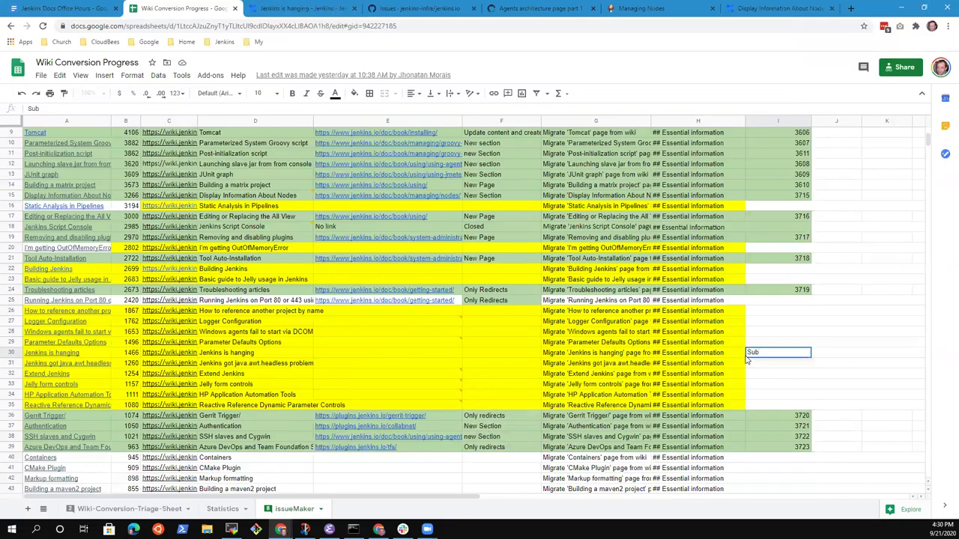
key(Escape)
Enter the note Subset of "how to report a bug" in column F of the "Jenkins is hanging" row.
key(Left)
key(Left)
key(Left)
key(Left)
key(Left)
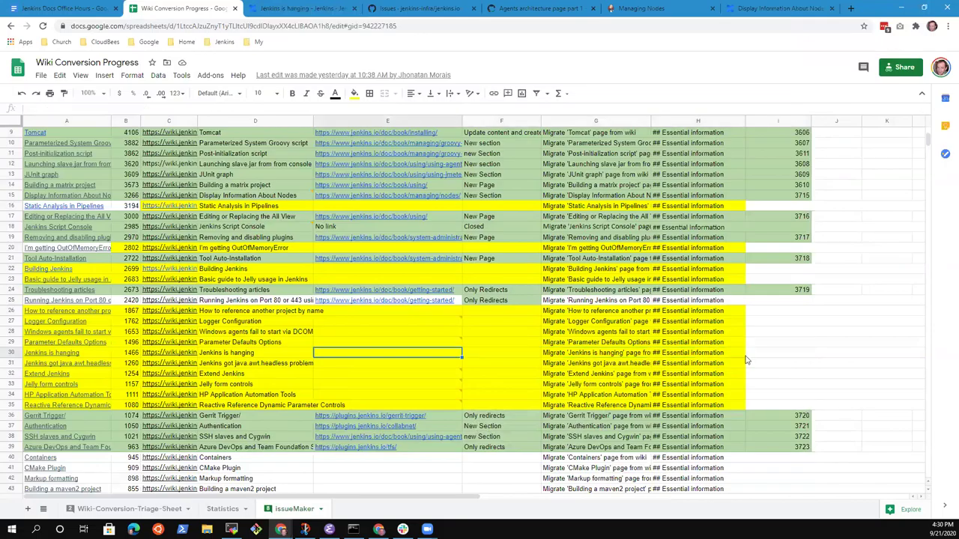
key(Right)
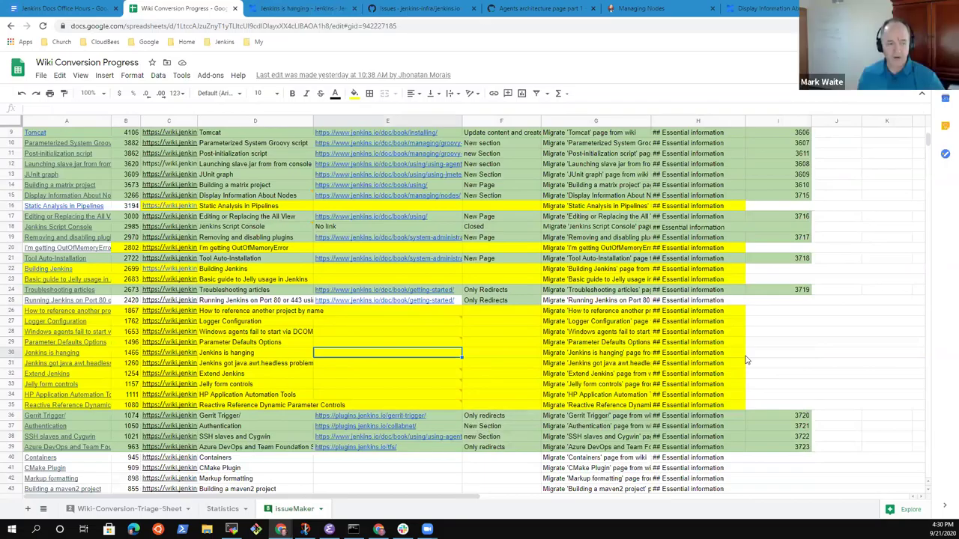
key(Right)
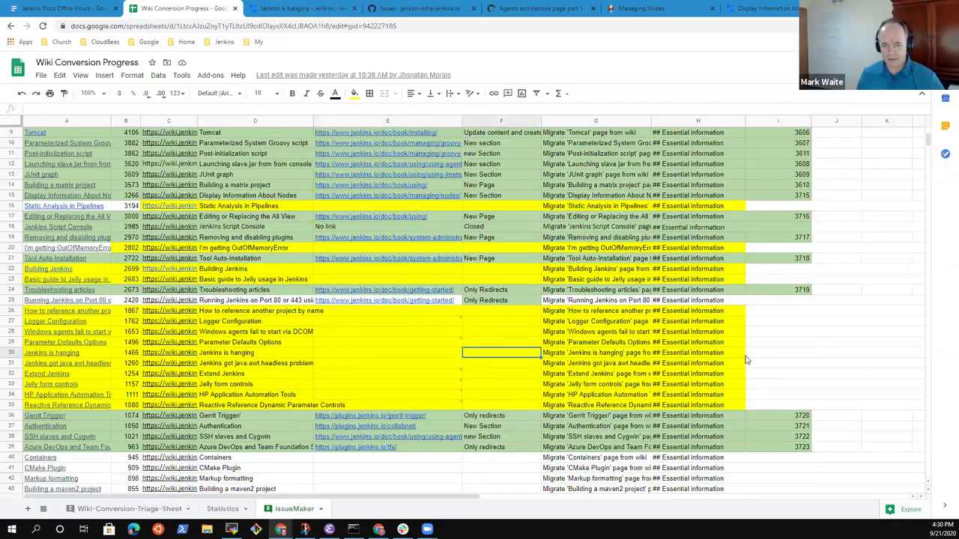
text(Subs)
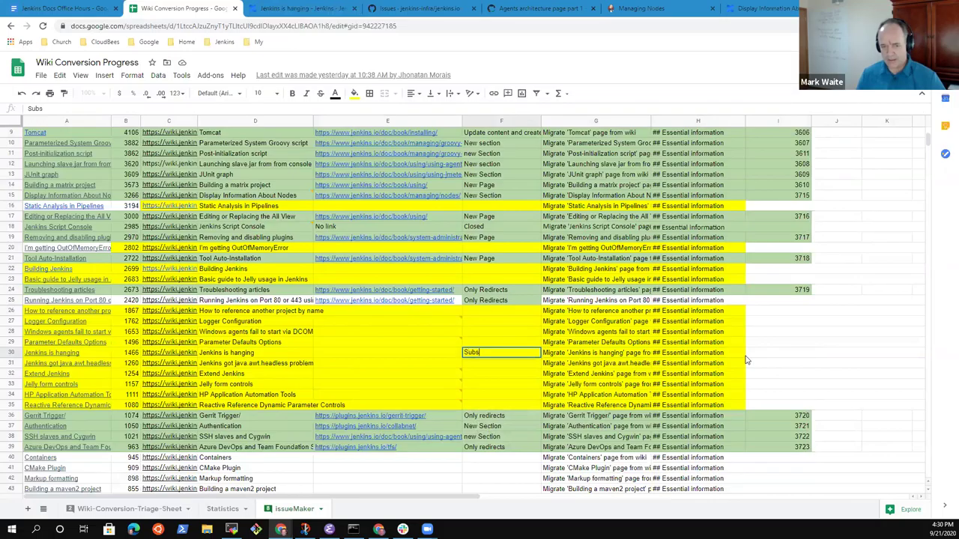
text(et of "how to report a)
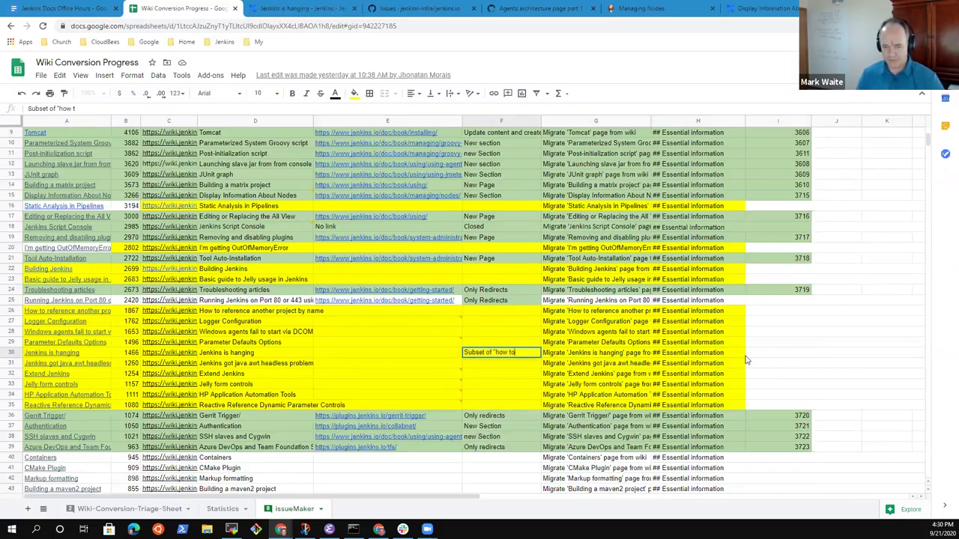
text(n issue")
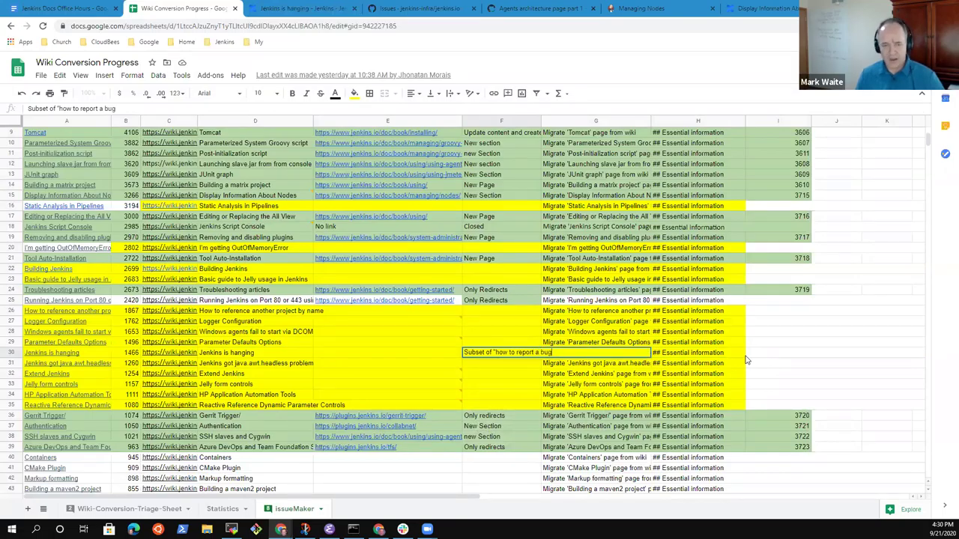
key(Return)
key(Up)
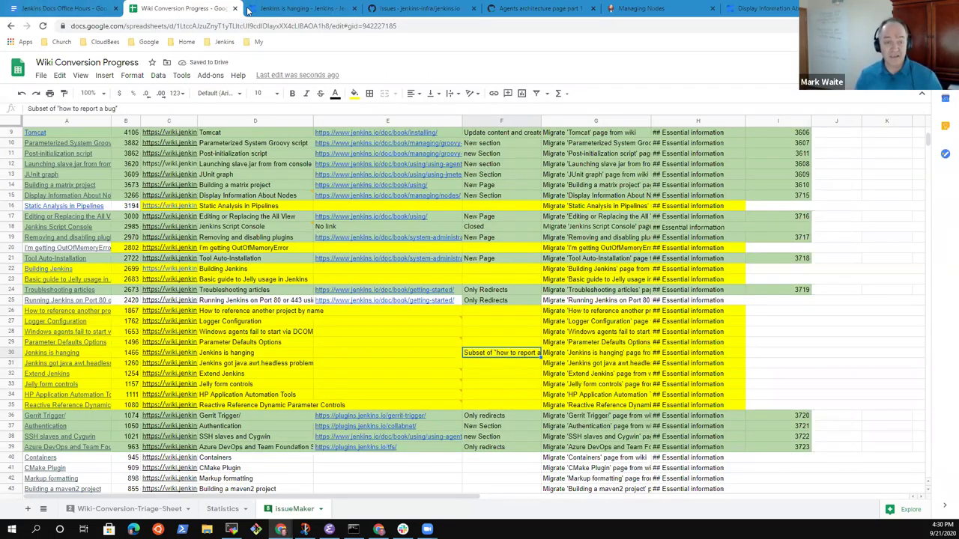
Re-examine the hang diagnosis instructions on the "Jenkins is hanging" wiki page against its spreadsheet row.
click(288, 8)
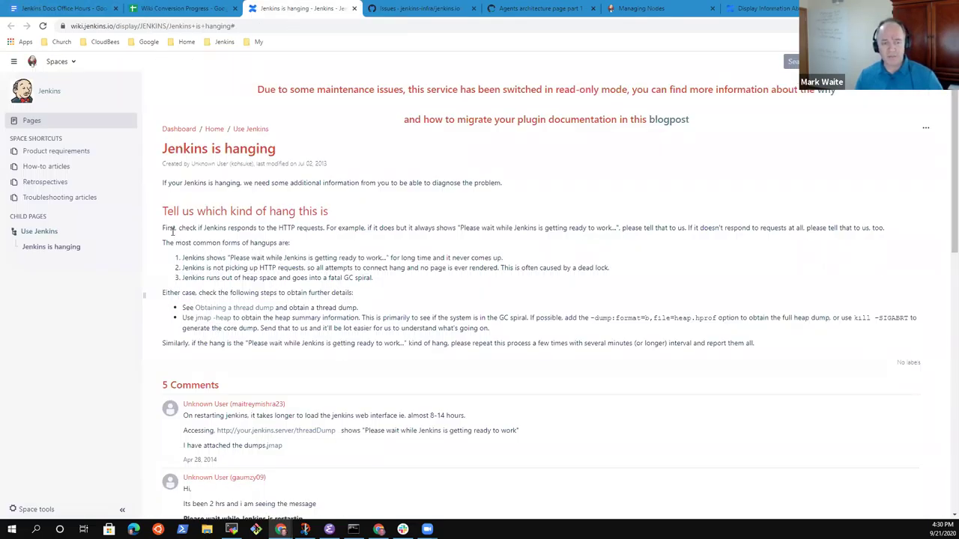
drag(176, 230, 536, 333)
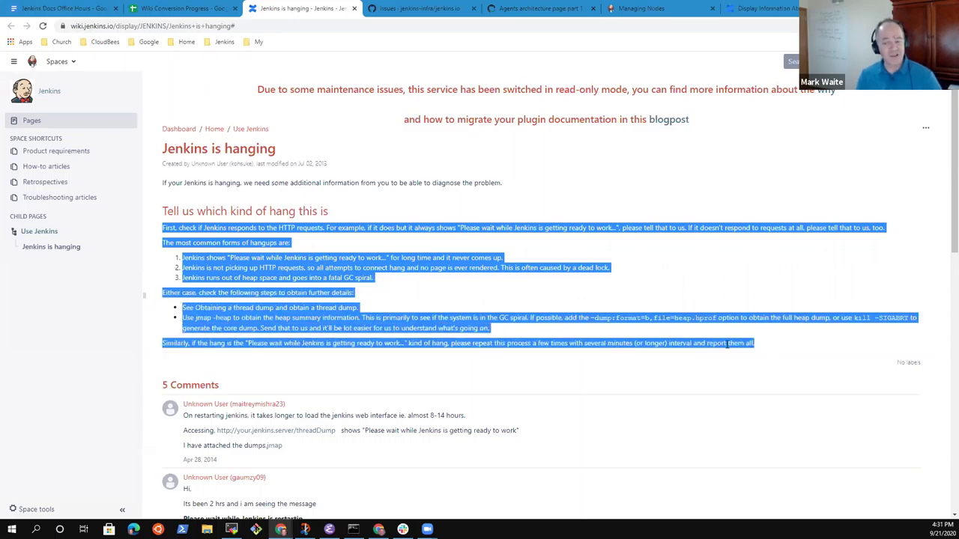
drag(726, 344, 705, 344)
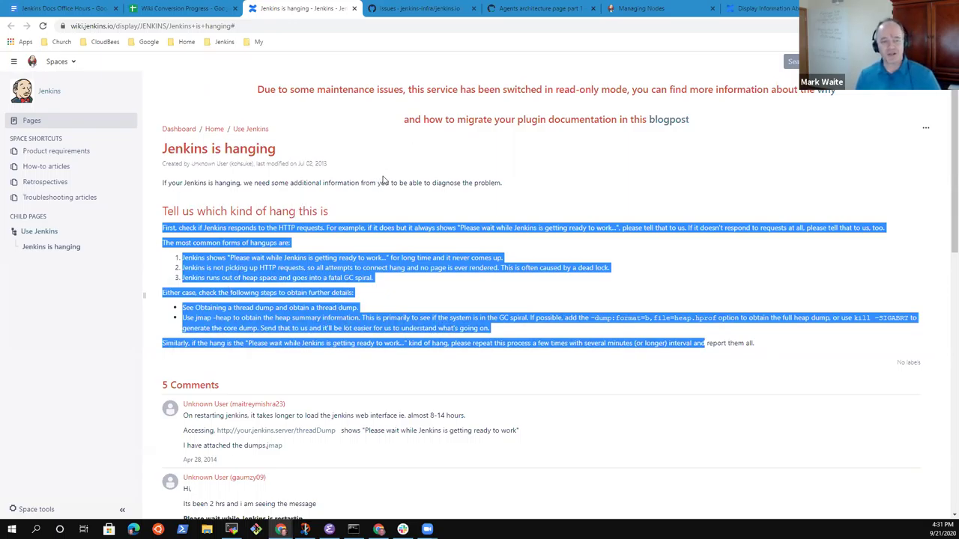
drag(379, 183, 385, 182)
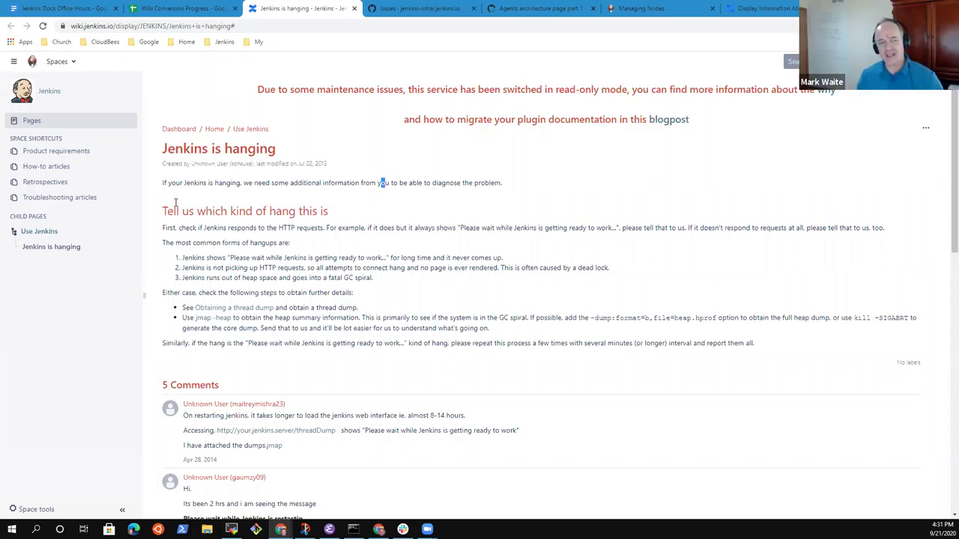
drag(160, 185, 697, 359)
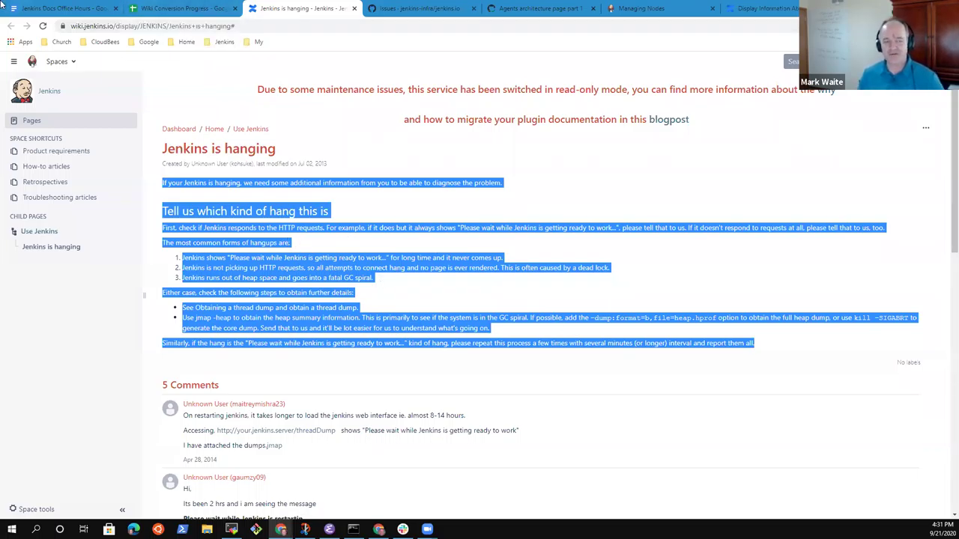
click(201, 8)
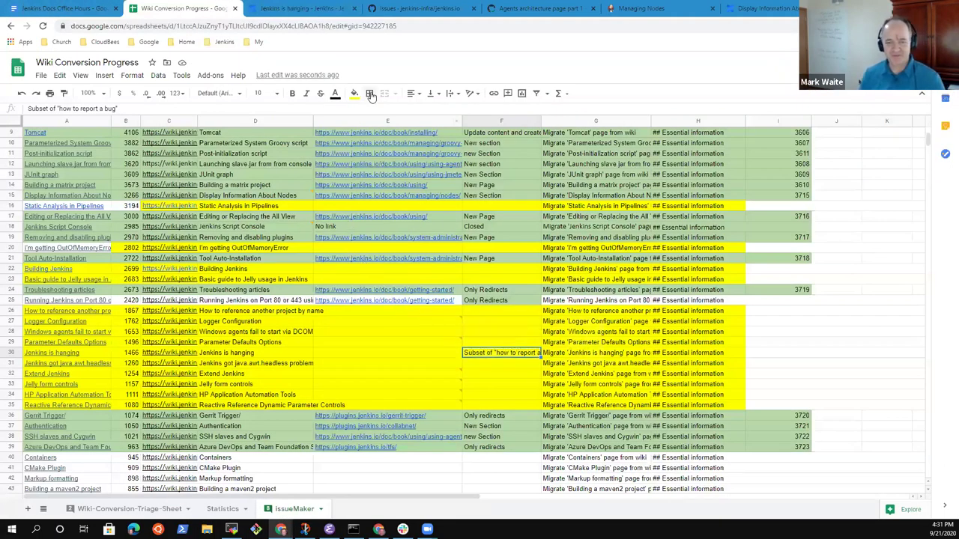
click(303, 9)
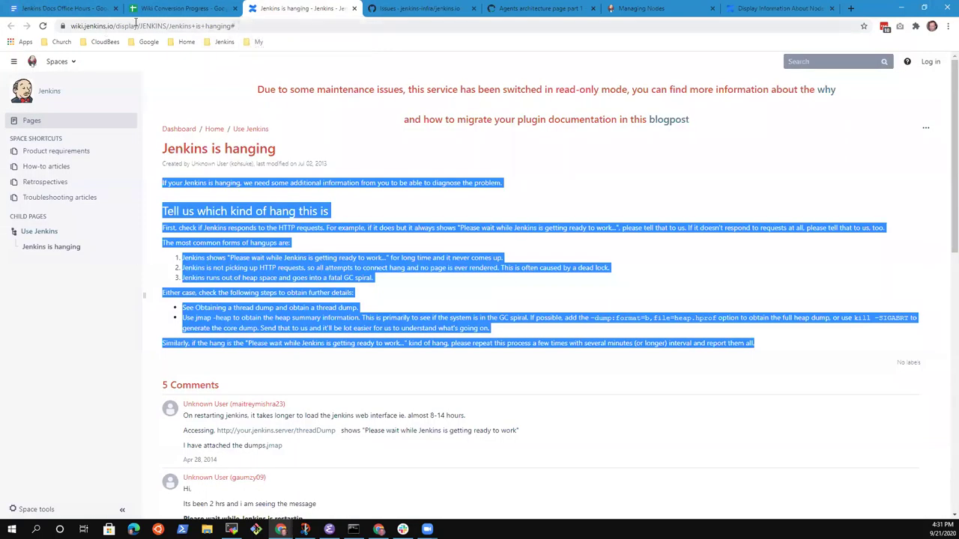
click(180, 9)
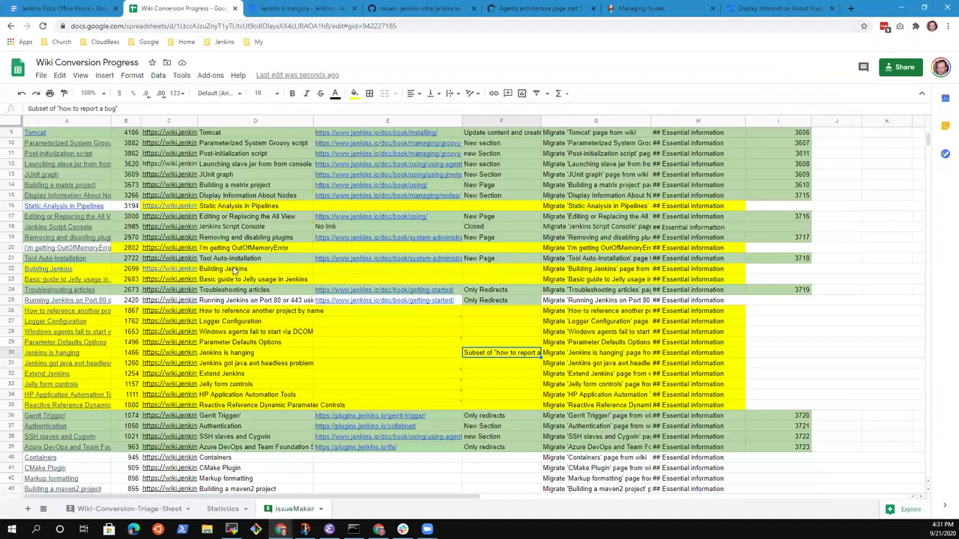
Open the "Logger Configuration" wiki page from its origin link in the issueMaker sheet and read it.
click(492, 271)
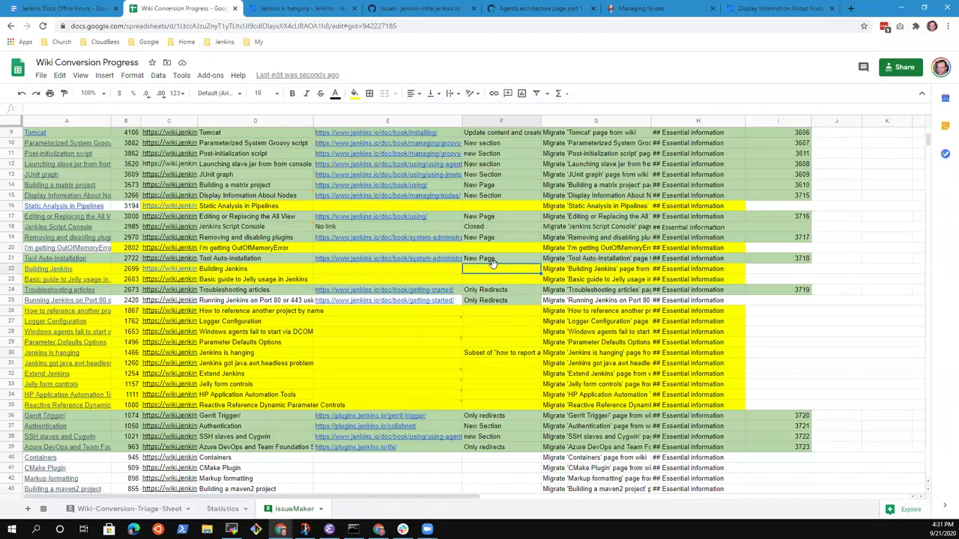
key(Left)
key(Down)
key(Down)
key(Down)
key(Down)
key(Down)
key(Down)
key(Down)
key(Down)
key(Left)
key(Up)
key(Up)
key(Up)
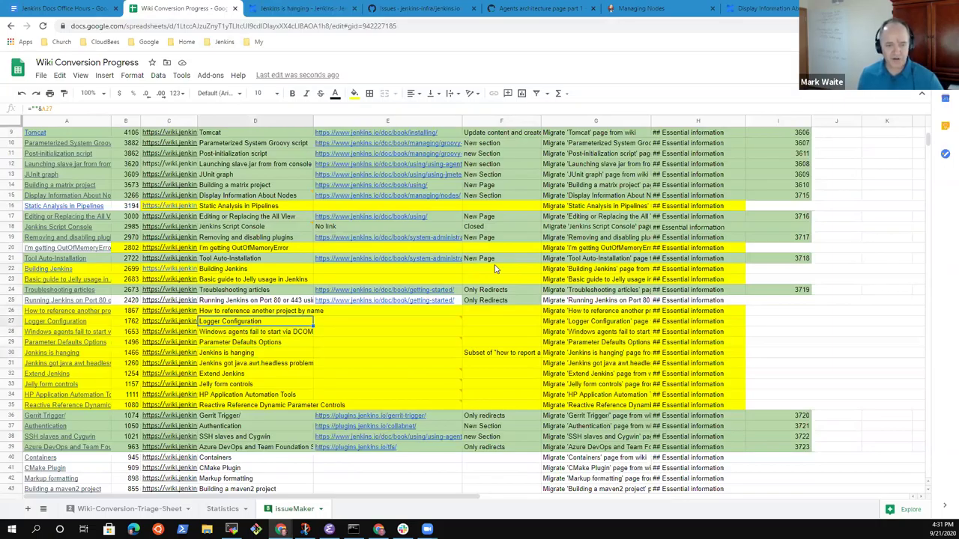
key(Left)
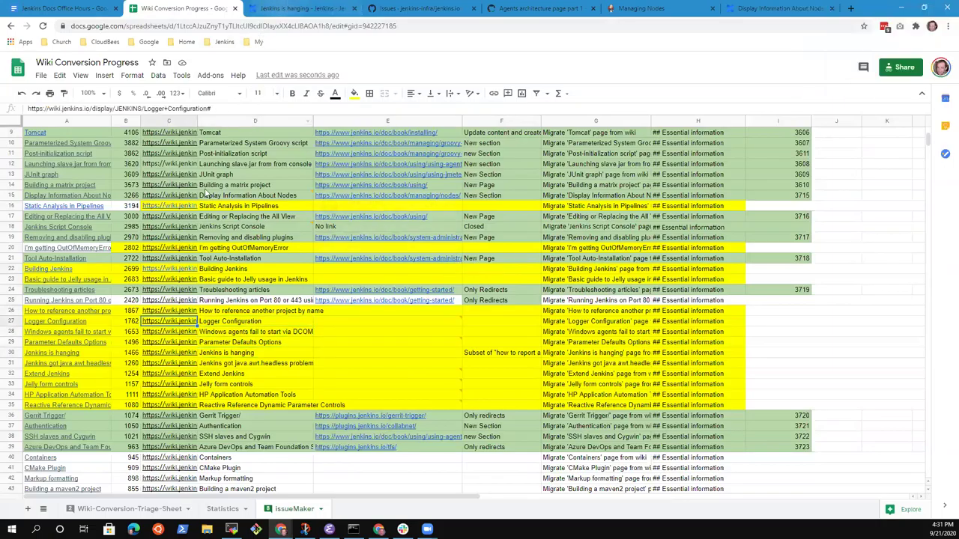
mouse_move(179, 324)
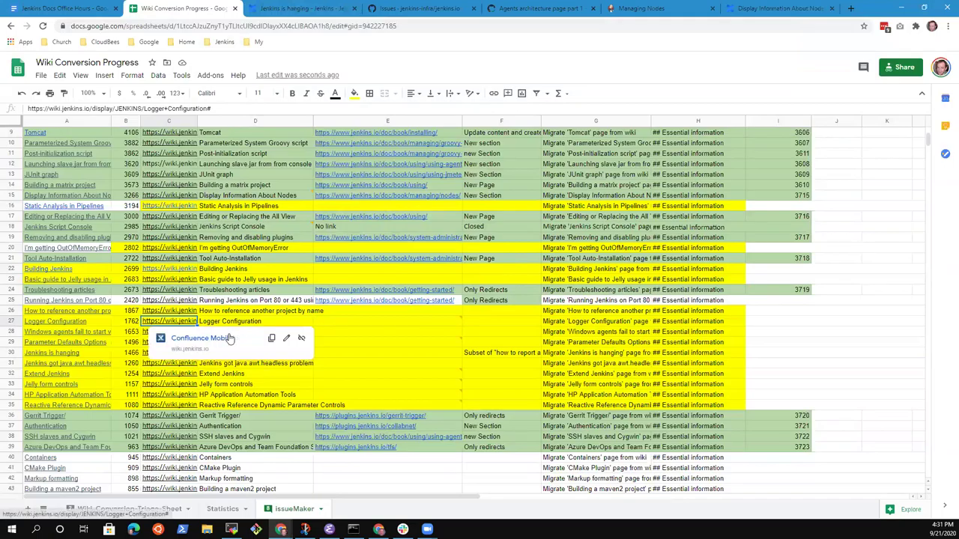
click(229, 338)
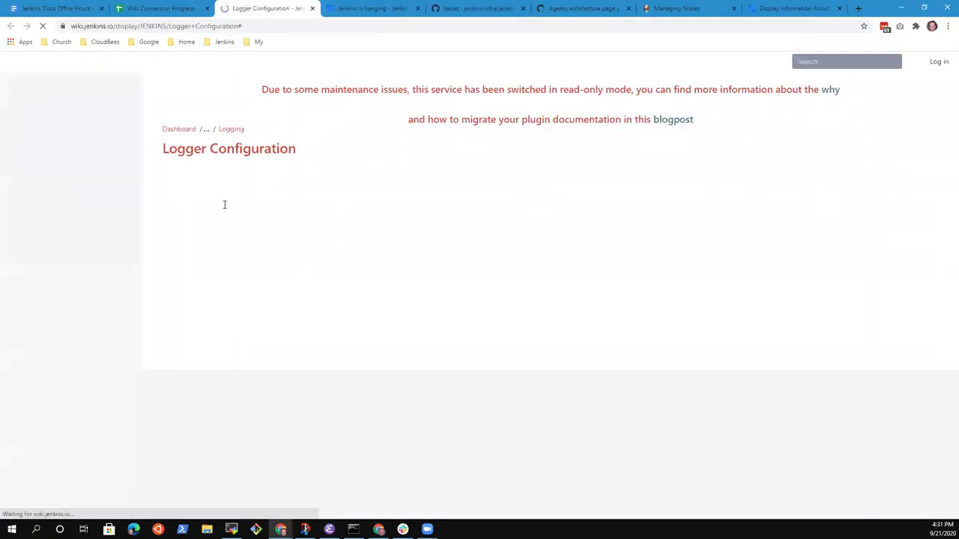
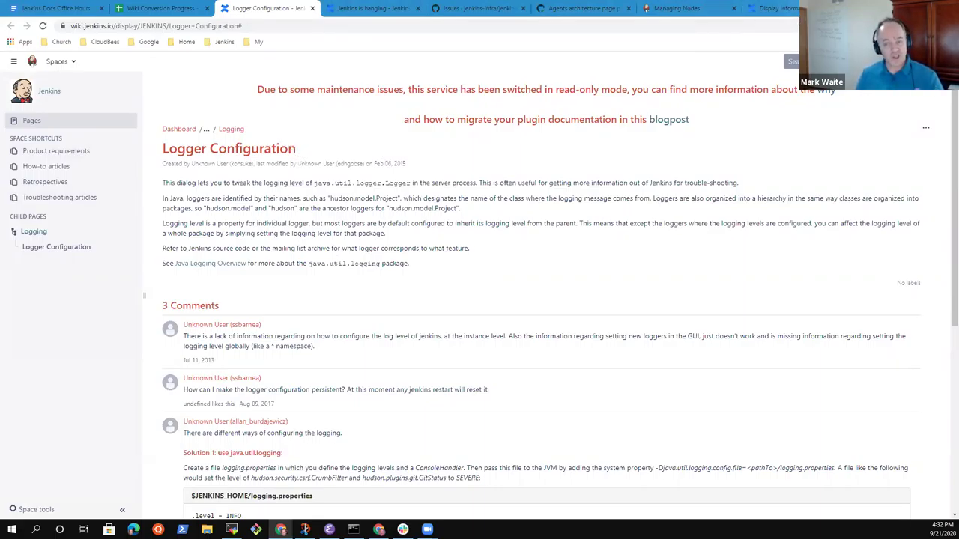
Open the jenkins.io home page in a new browser tab and search Google from there for "loggers on jenkins.io".
key(ctrl+t)
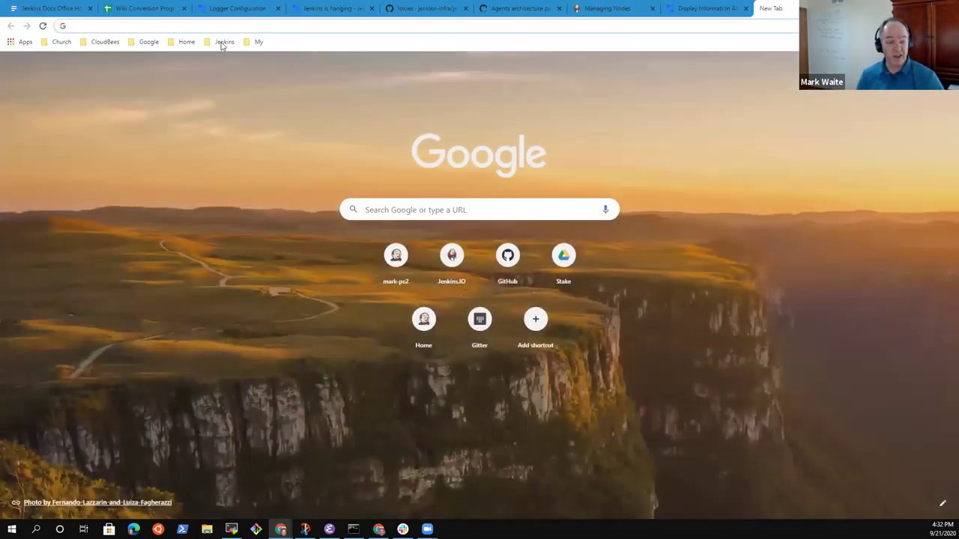
click(222, 41)
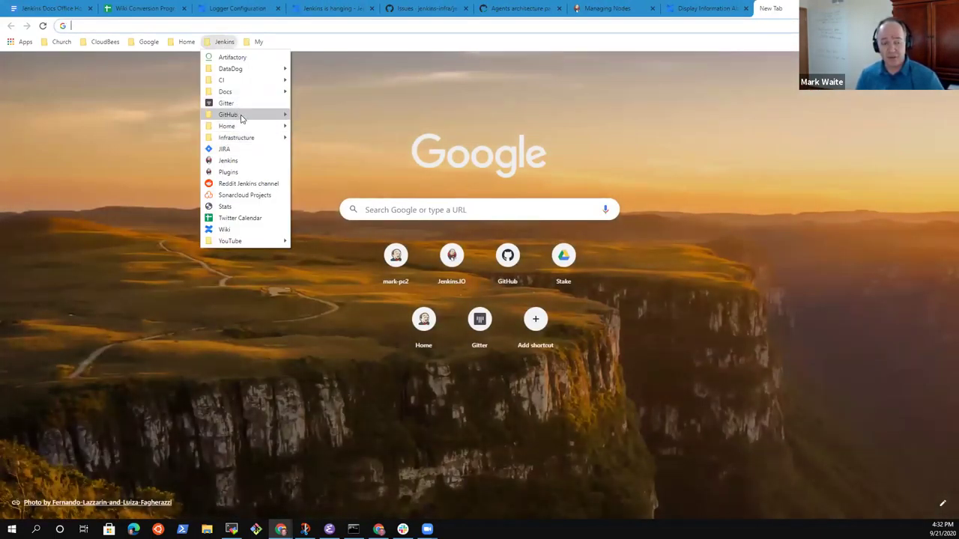
mouse_move(242, 130)
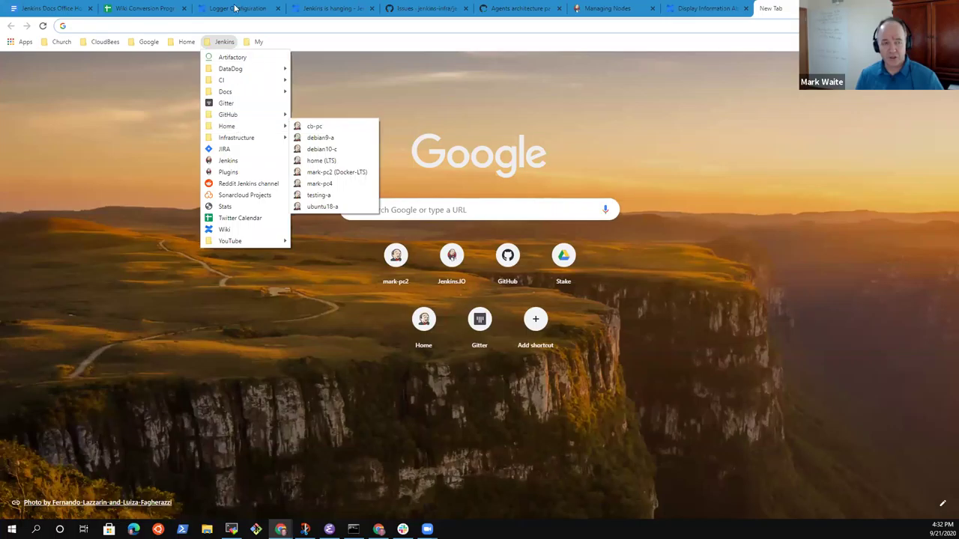
click(234, 161)
click(158, 29)
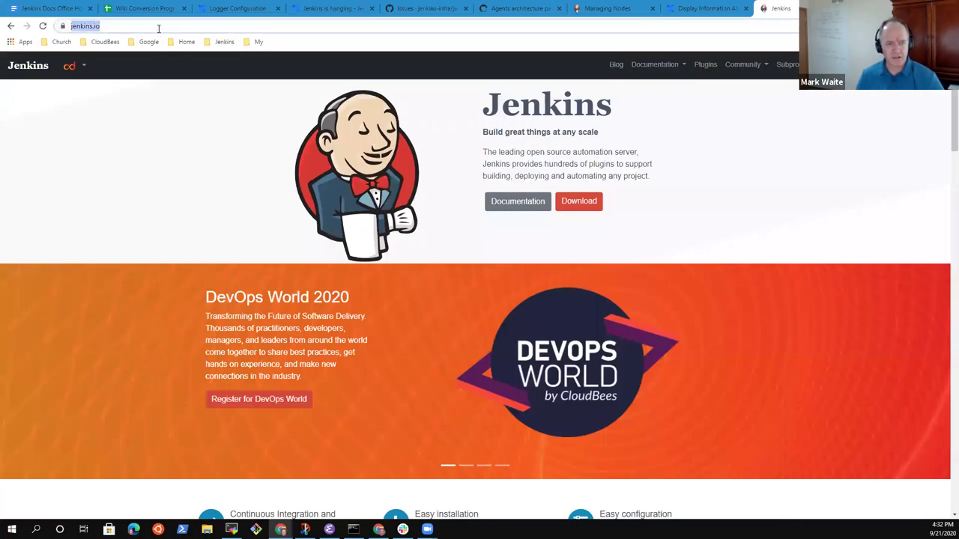
text(loggers )
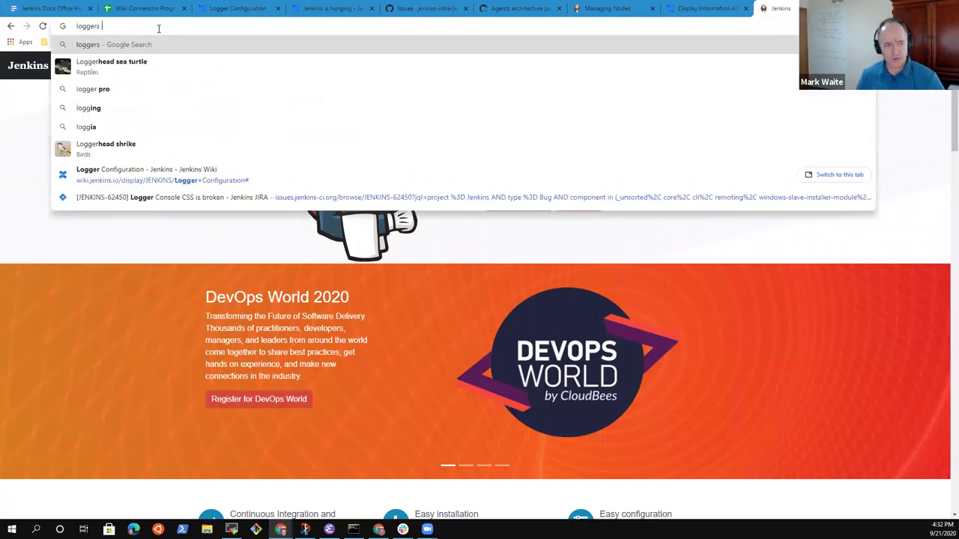
text(on jenkins.io)
key(Return)
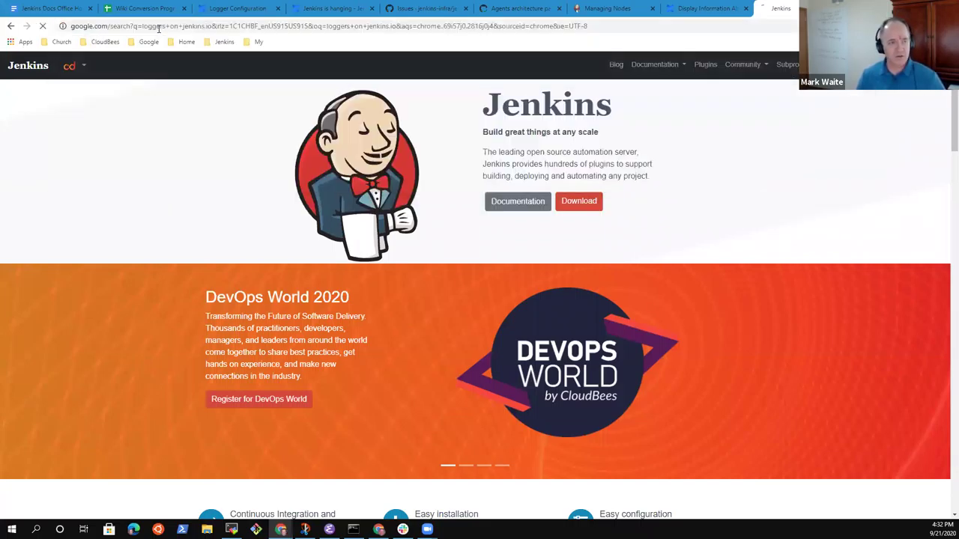
Open the "Viewing logs" page on jenkins.io from the search results and read its log recorder and debug logging sections.
click(141, 159)
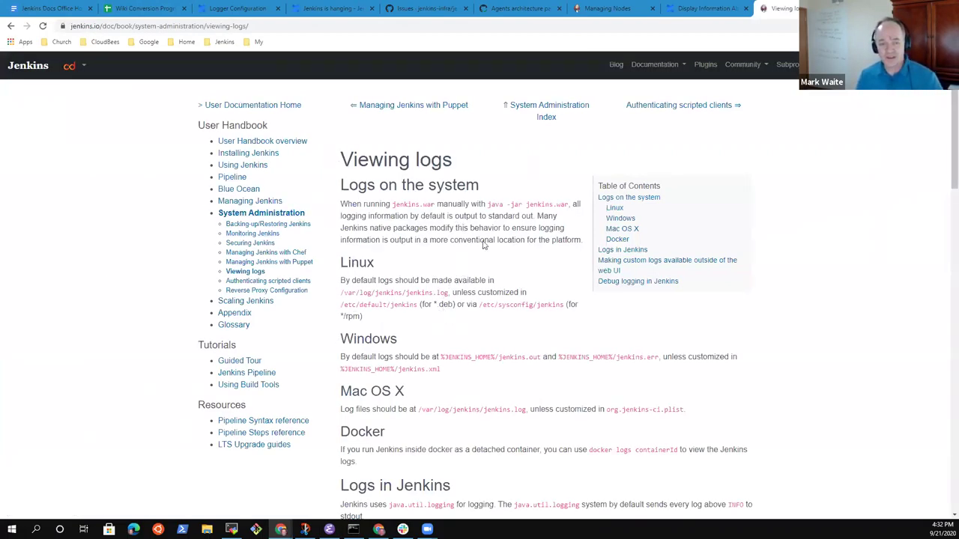
scroll(465, 243, down, 8)
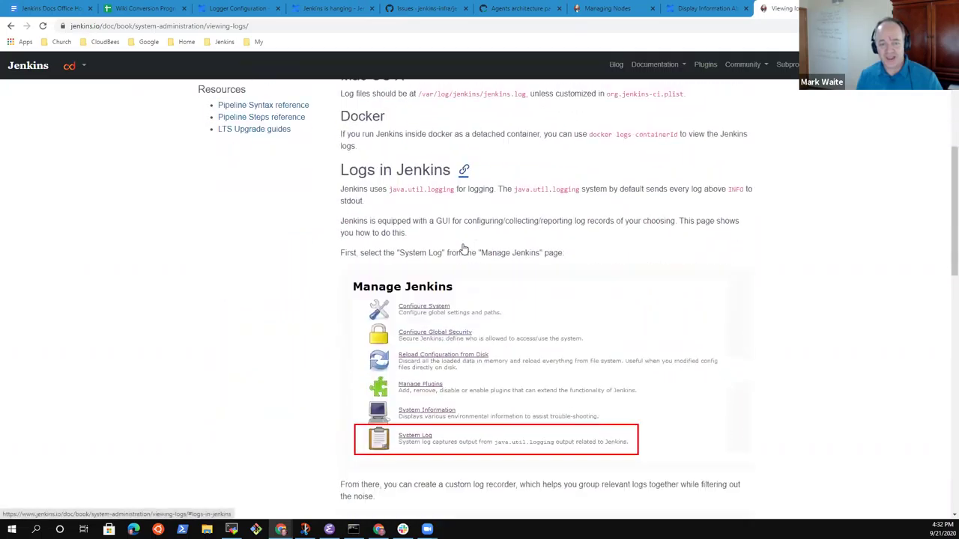
scroll(466, 253, down, 9)
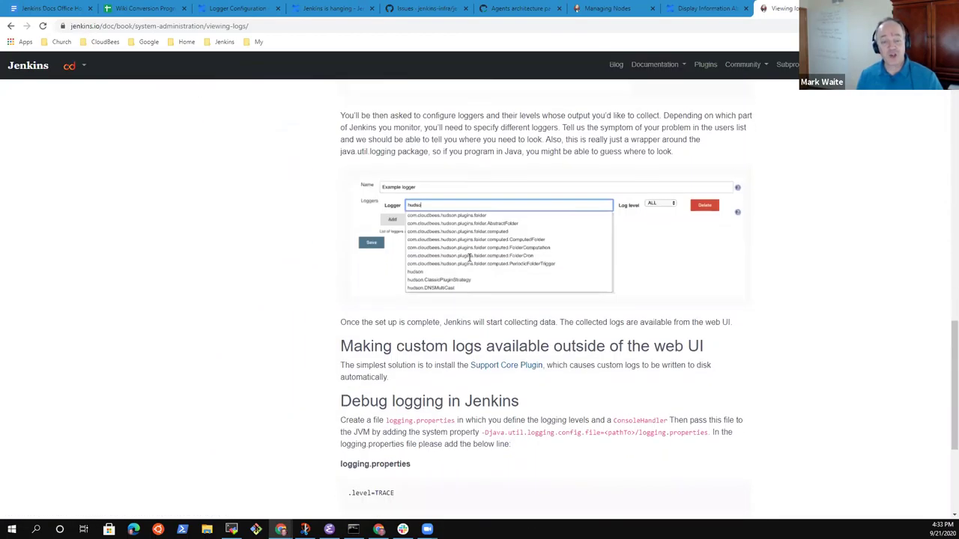
scroll(469, 258, up, 10)
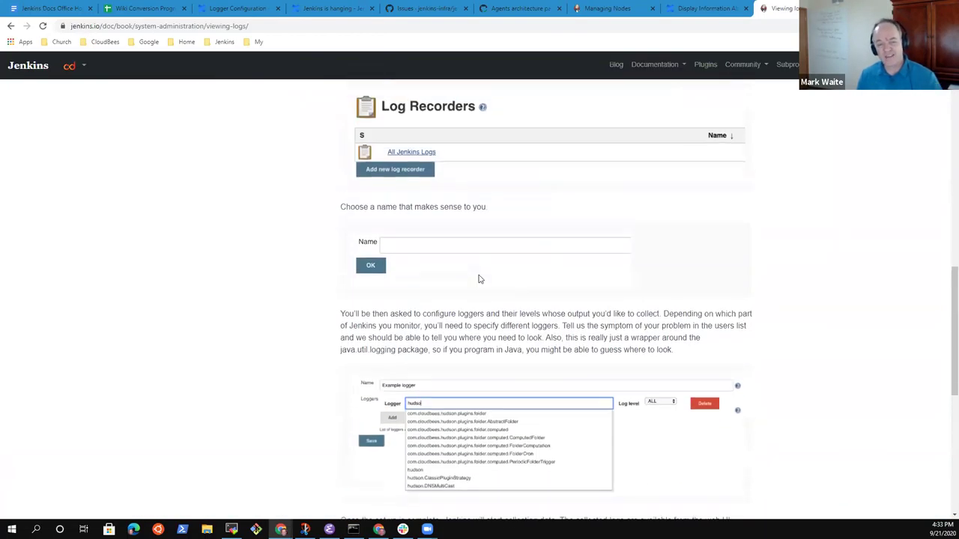
scroll(480, 280, up, 3)
scroll(480, 278, down, 7)
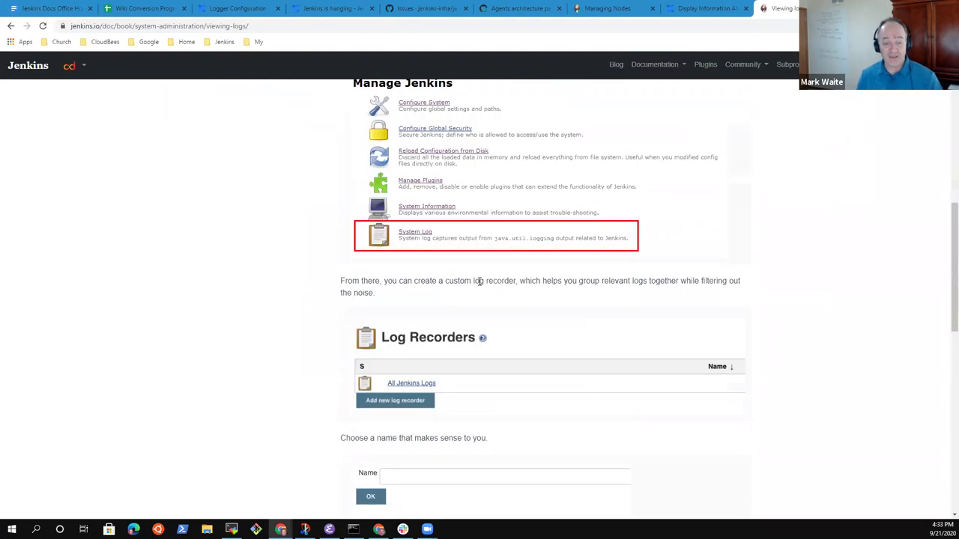
scroll(483, 261, down, 3)
scroll(483, 261, up, 3)
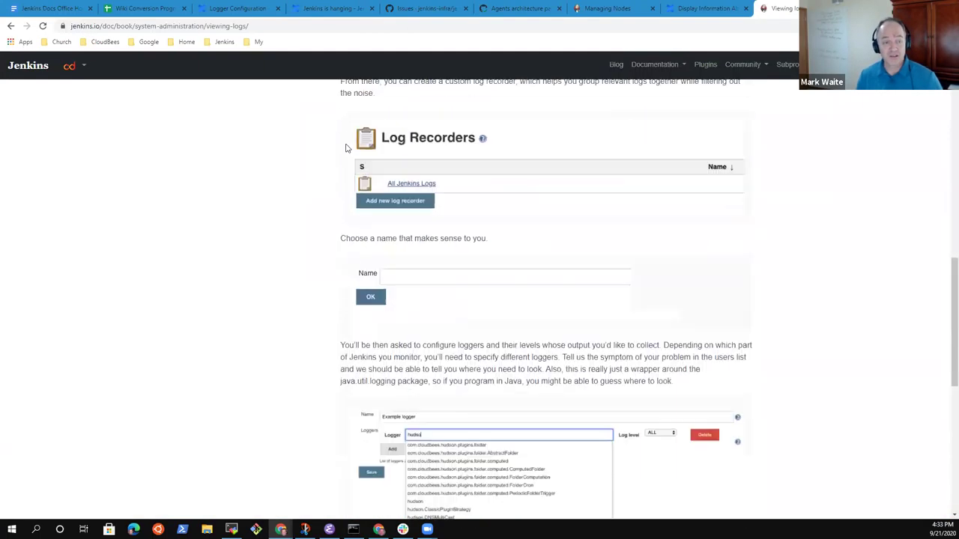
Copy the "Viewing logs" page URL into column E of the "Logger Configuration" row in the issueMaker sheet.
click(263, 28)
key(ctrl+c)
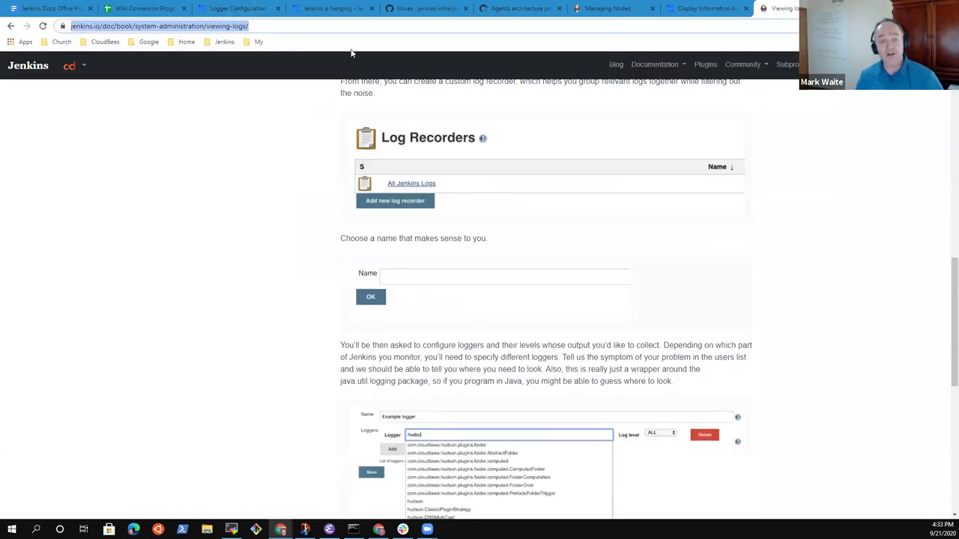
click(226, 9)
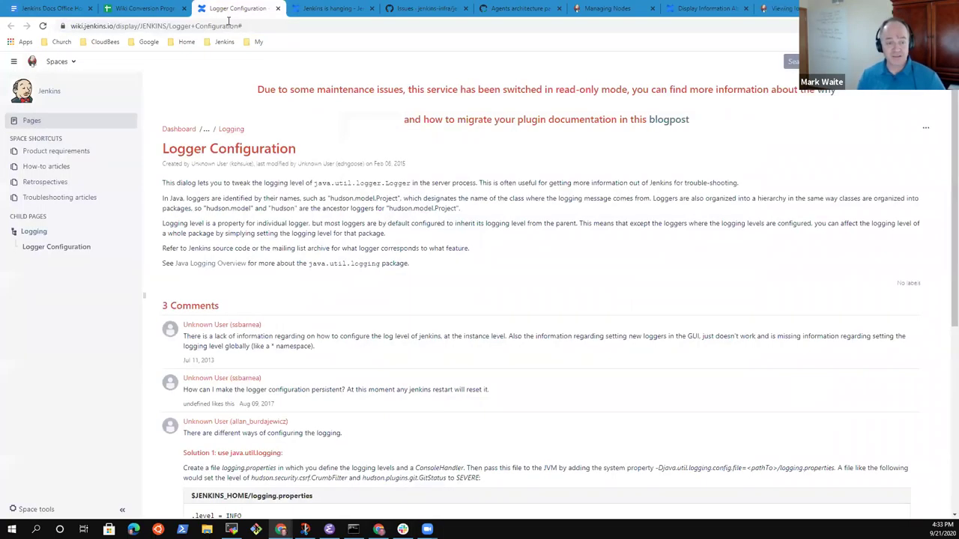
click(142, 9)
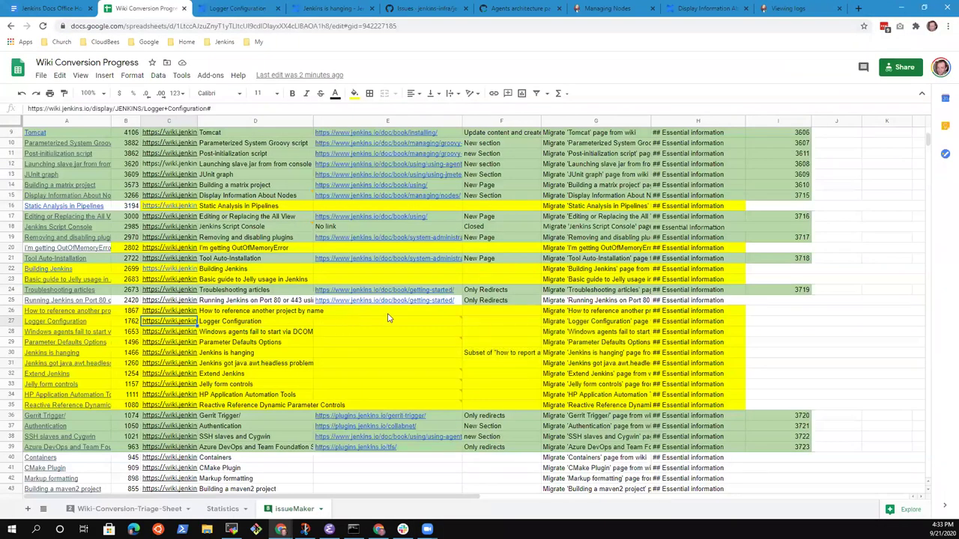
key(Right)
key(Right)
key(Right)
key(Left)
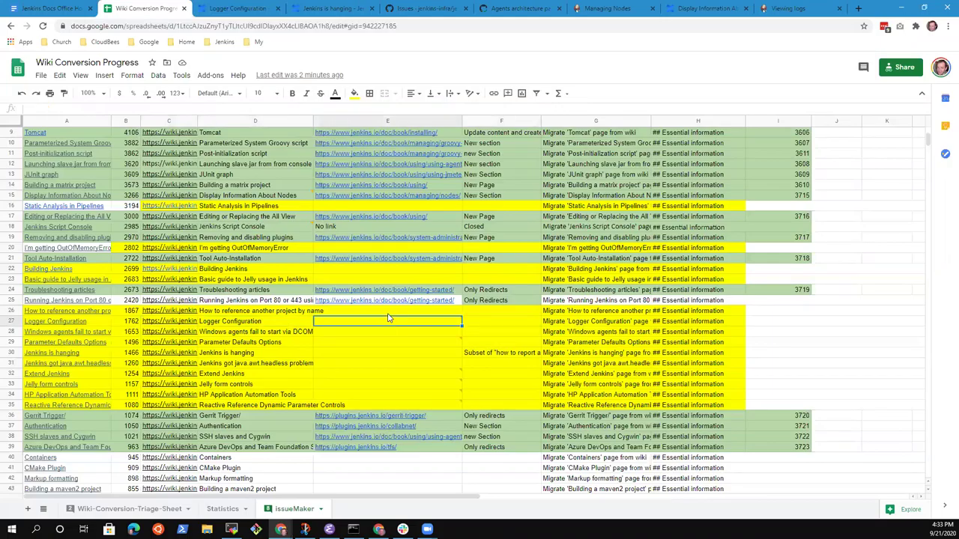
key(ctrl+v)
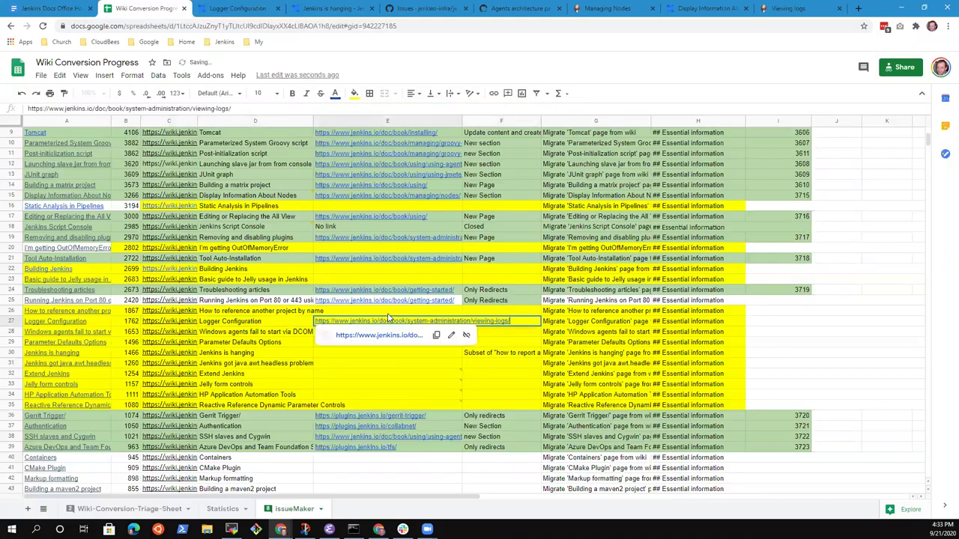
Reread the "Logger Configuration" wiki page, open its Java Logging Overview link and check that document's last update date.
key(ctrl+Tab)
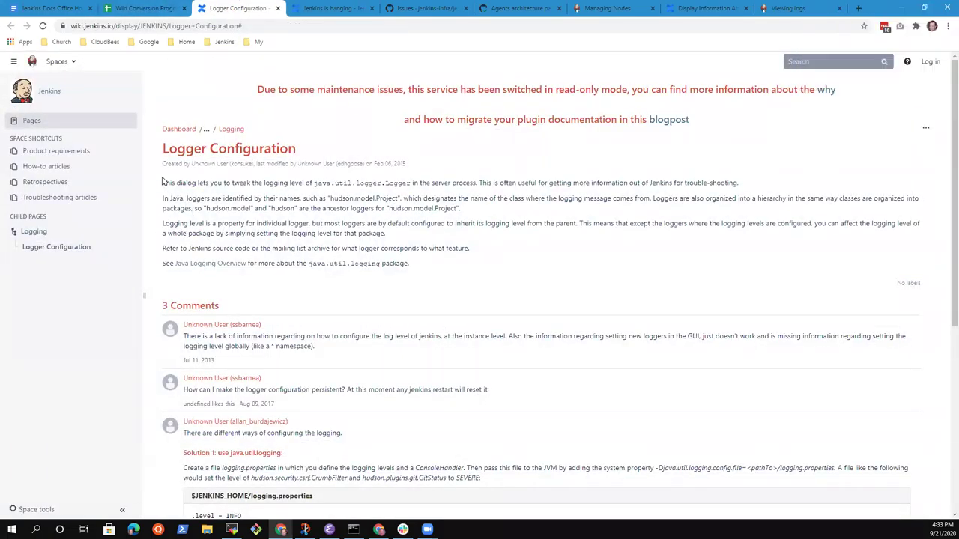
drag(164, 183, 420, 278)
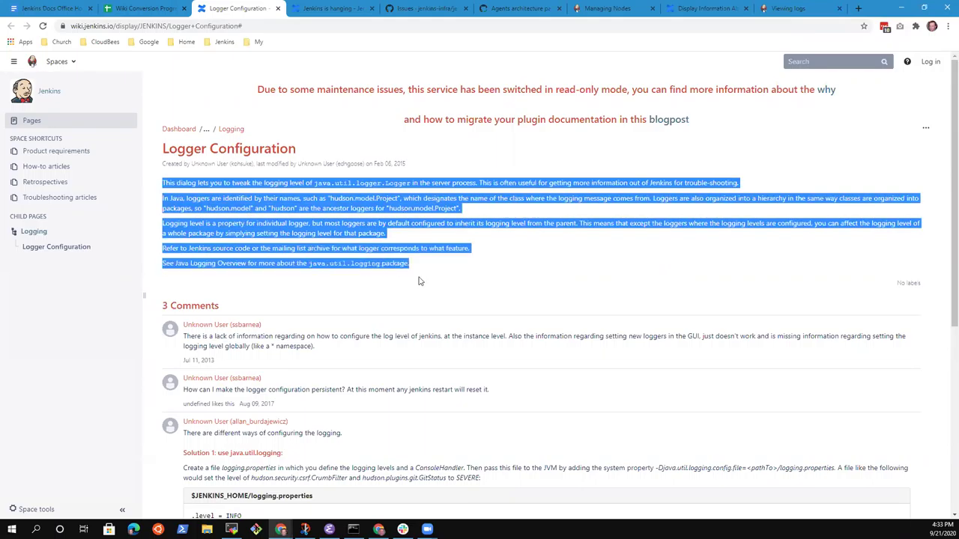
click(426, 273)
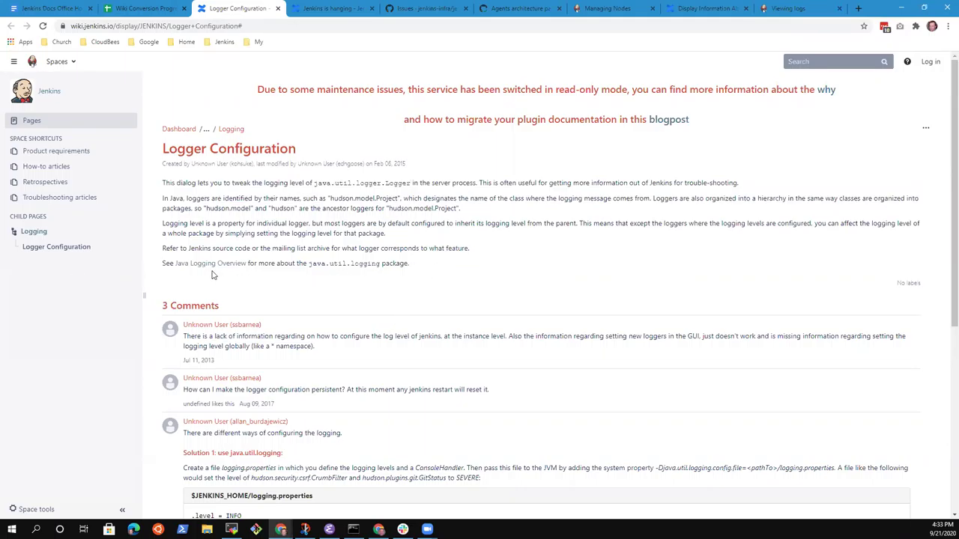
drag(212, 275, 159, 267)
click(450, 298)
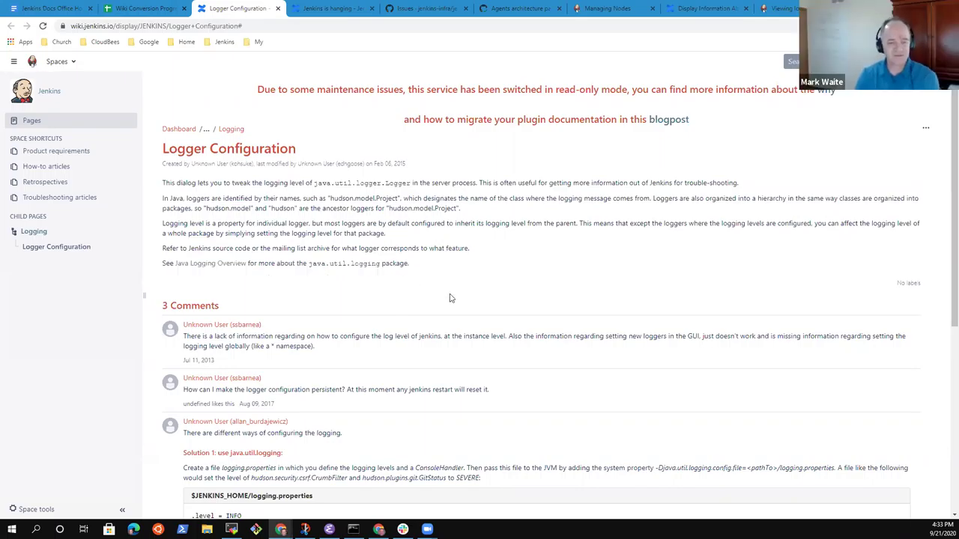
right_click(213, 264)
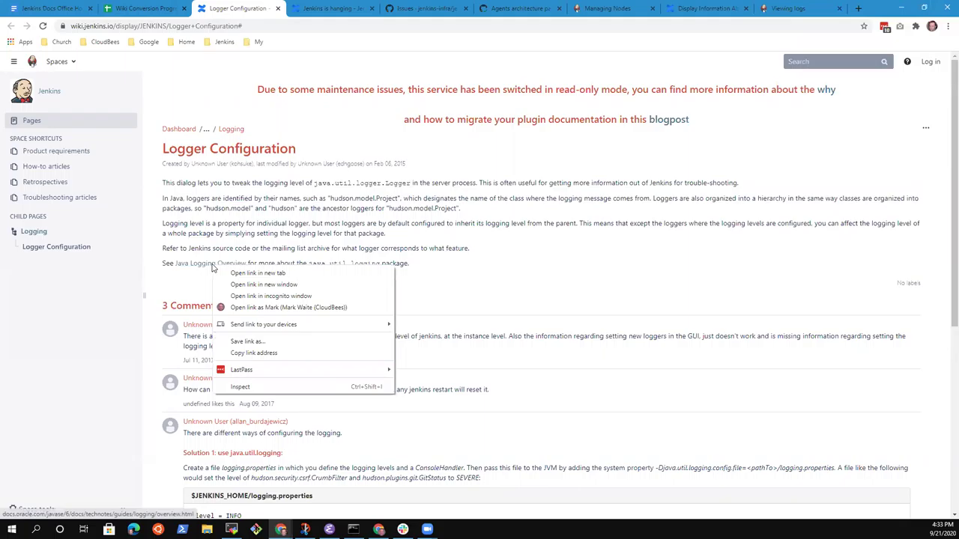
click(511, 279)
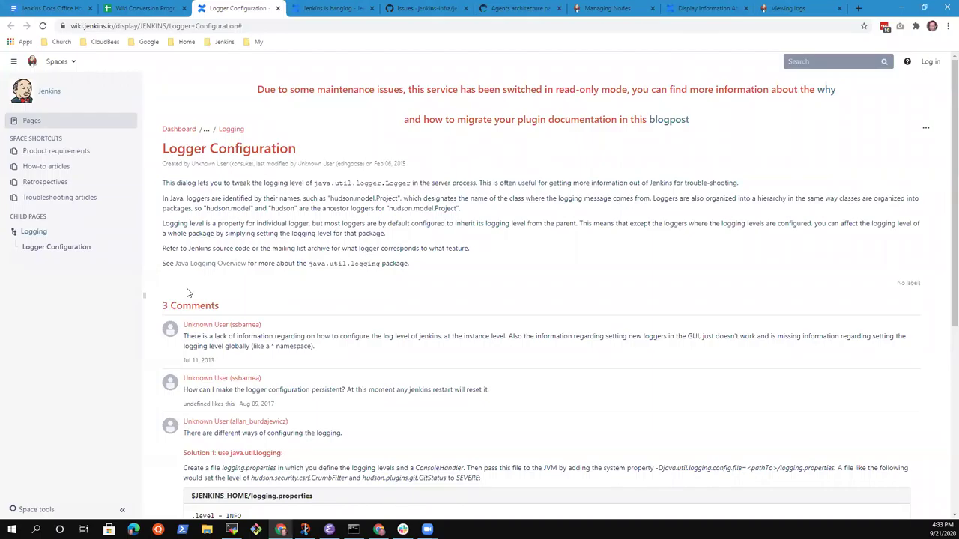
click(200, 264)
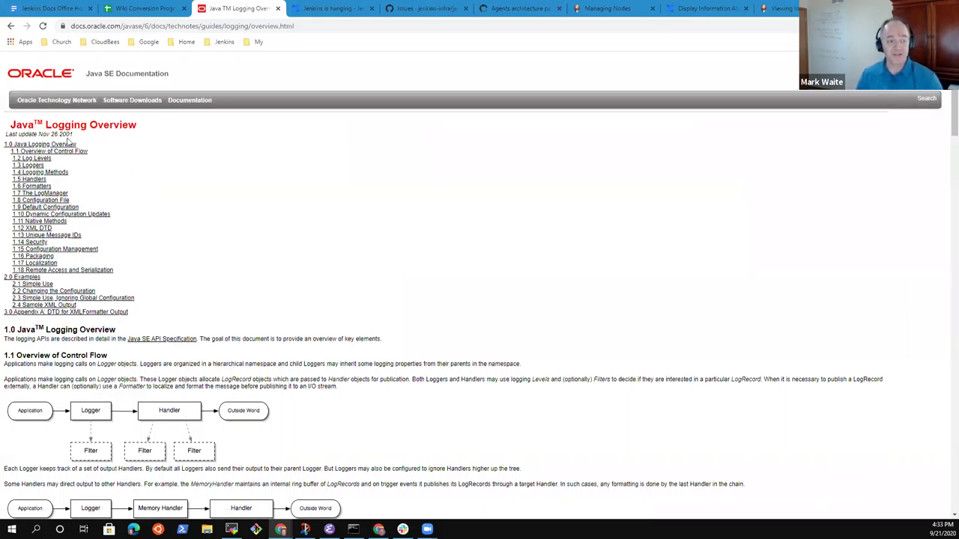
drag(79, 137, 40, 135)
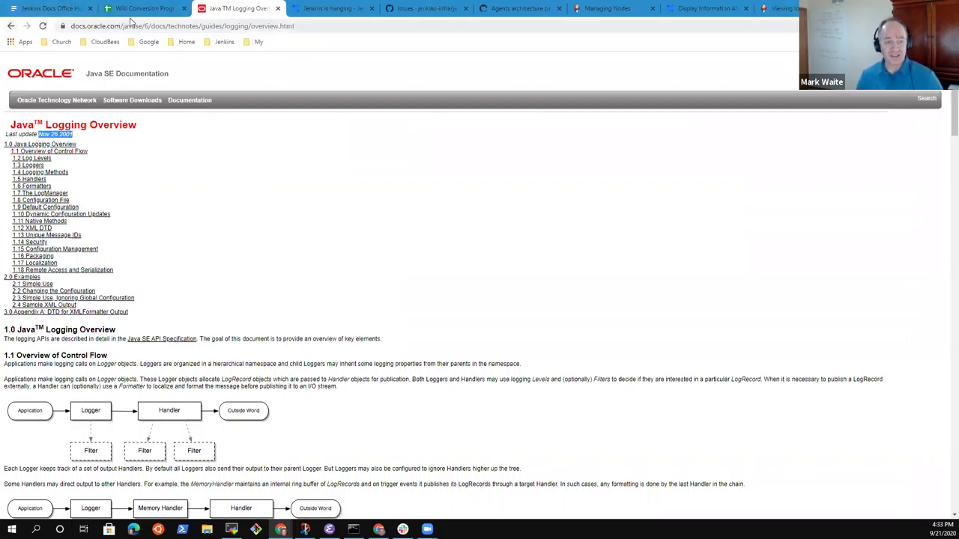
Load the Java SE 8 version of the Java Logging Overview by changing the URL's version number to 8, skim it and return to the previous version.
click(132, 24)
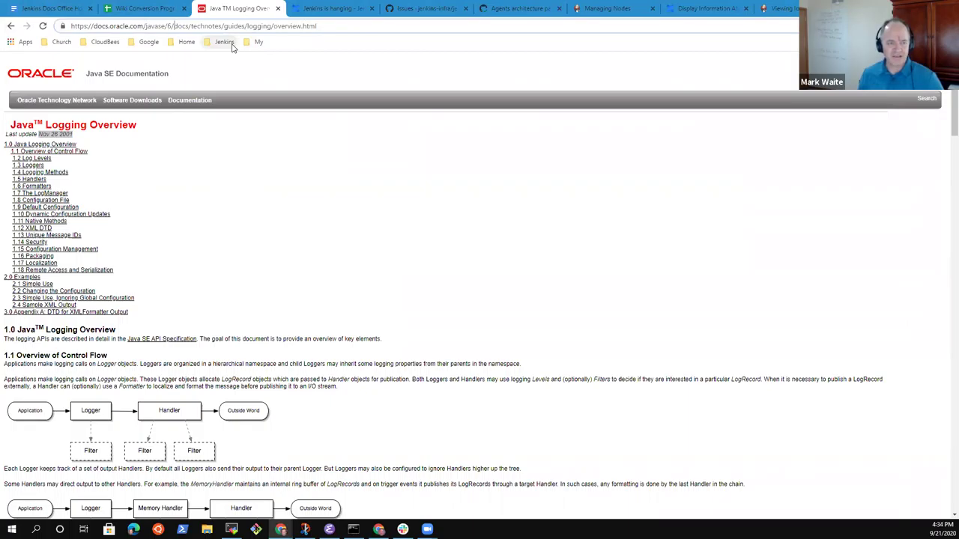
key(BackSpace)
text(8)
key(Return)
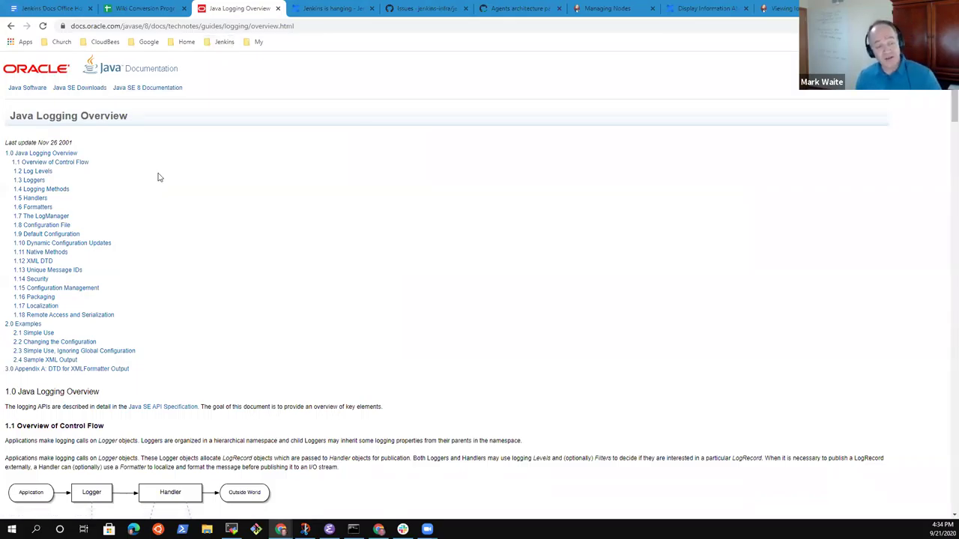
scroll(188, 190, down, 3)
scroll(189, 190, down, 5)
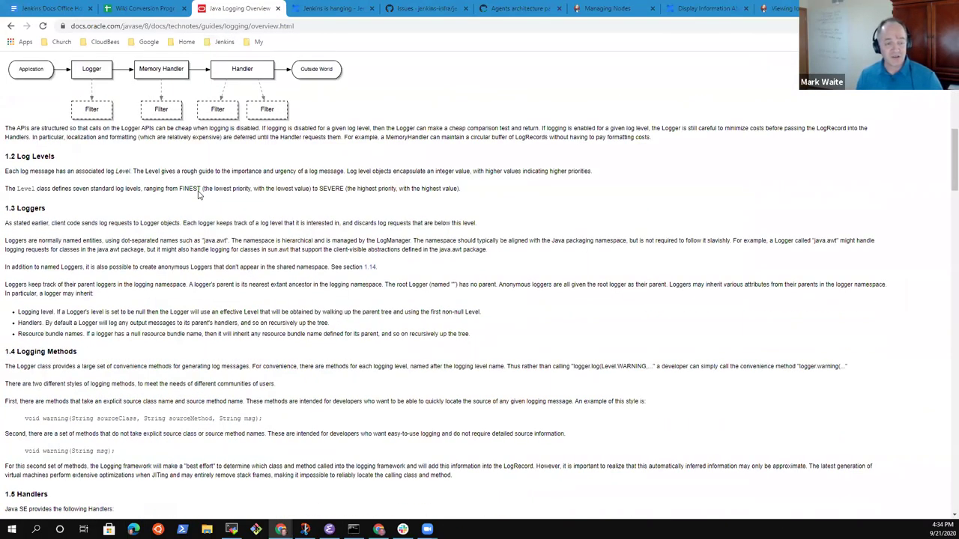
key(Home)
click(10, 25)
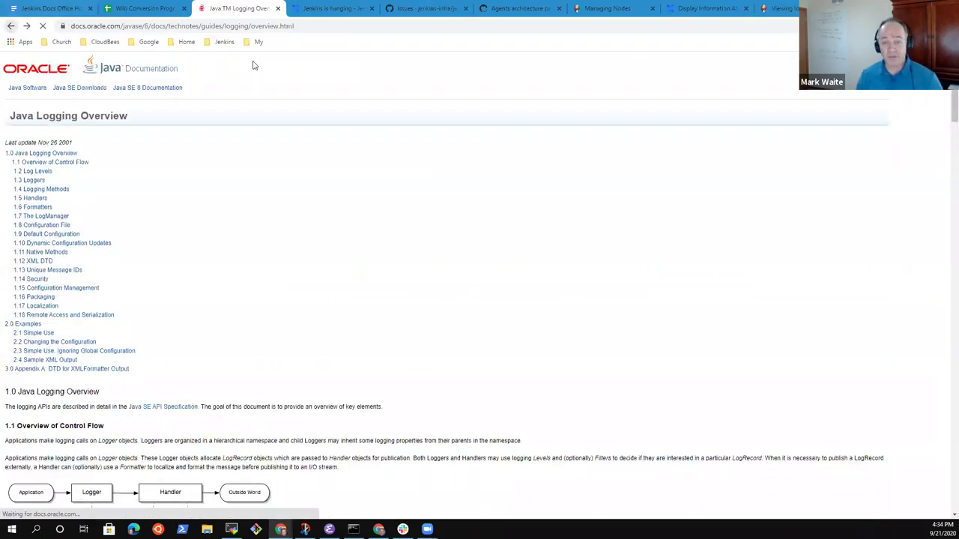
Review the logger setup and debug logging sections of the jenkins.io "Viewing logs" page again, and glance at the "Jenkins is hanging" wiki page.
key(ctrl+9)
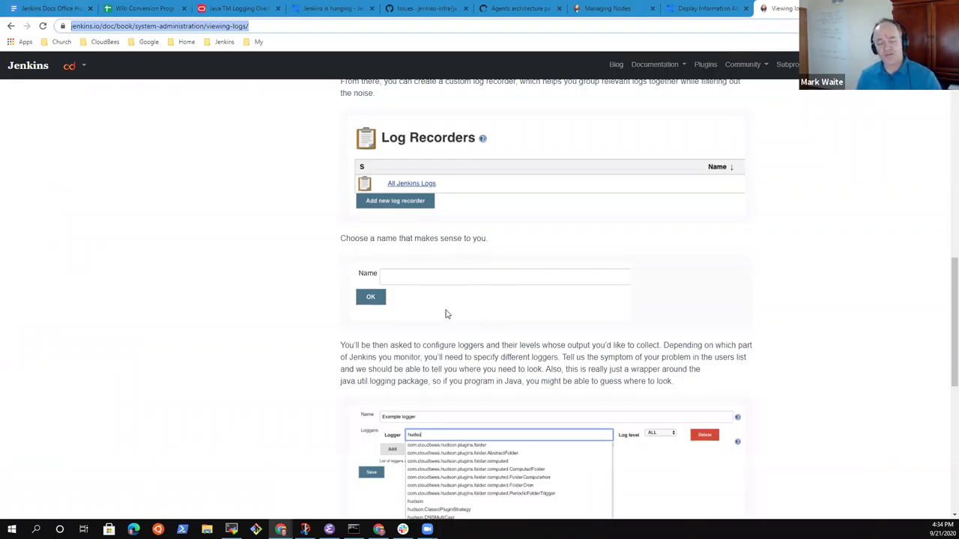
scroll(447, 309, down, 4)
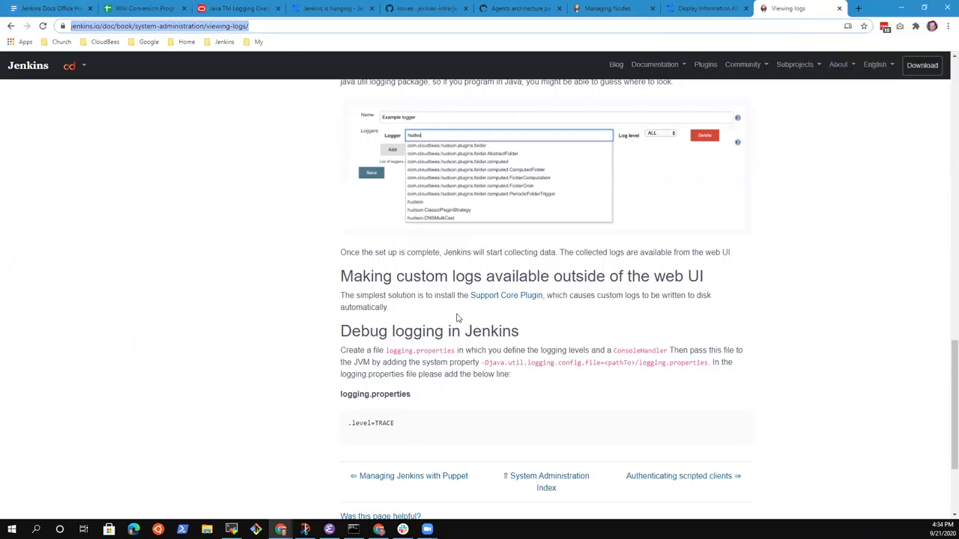
scroll(482, 360, up, 7)
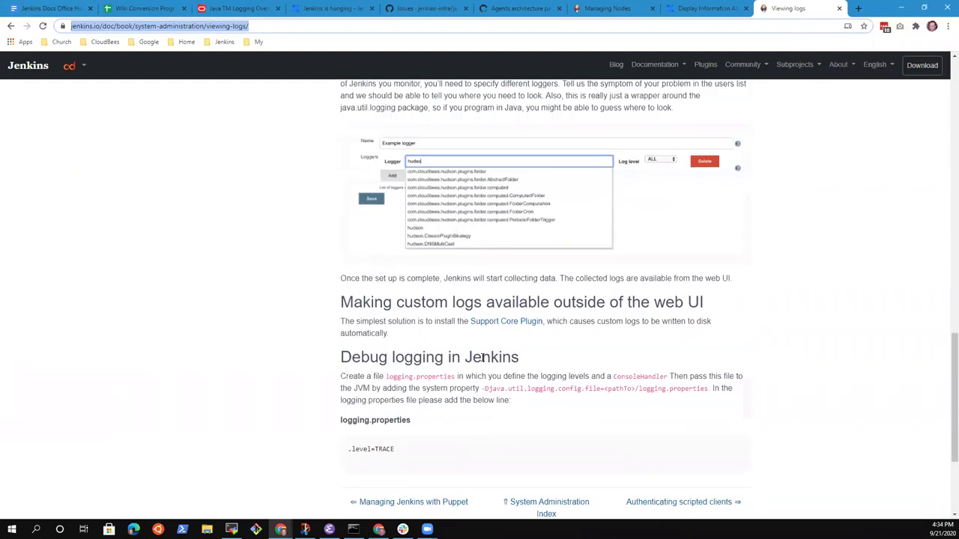
scroll(410, 391, up, 4)
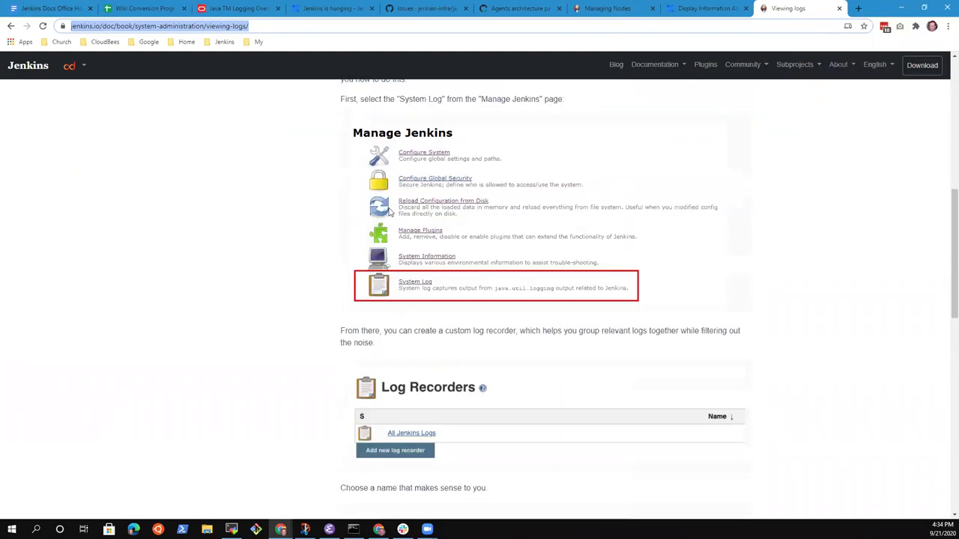
click(335, 10)
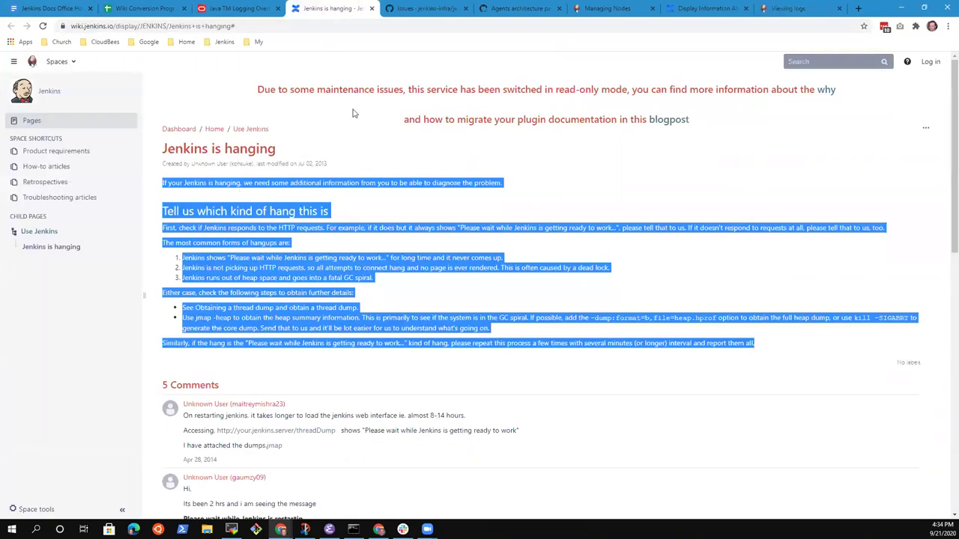
click(585, 164)
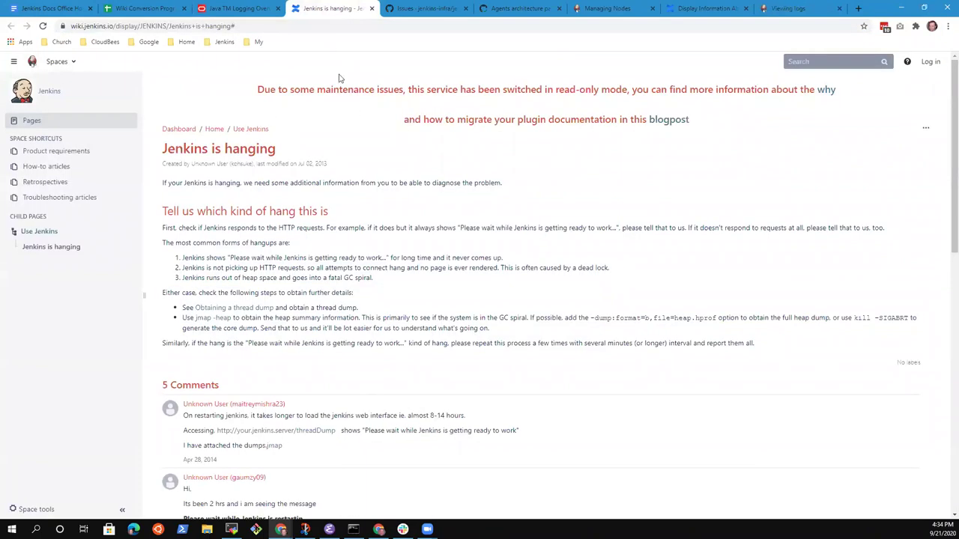
Enter "Only Redirects" in column F of the "Logger Configuration" row in the issueMaker sheet.
click(150, 8)
mouse_move(509, 334)
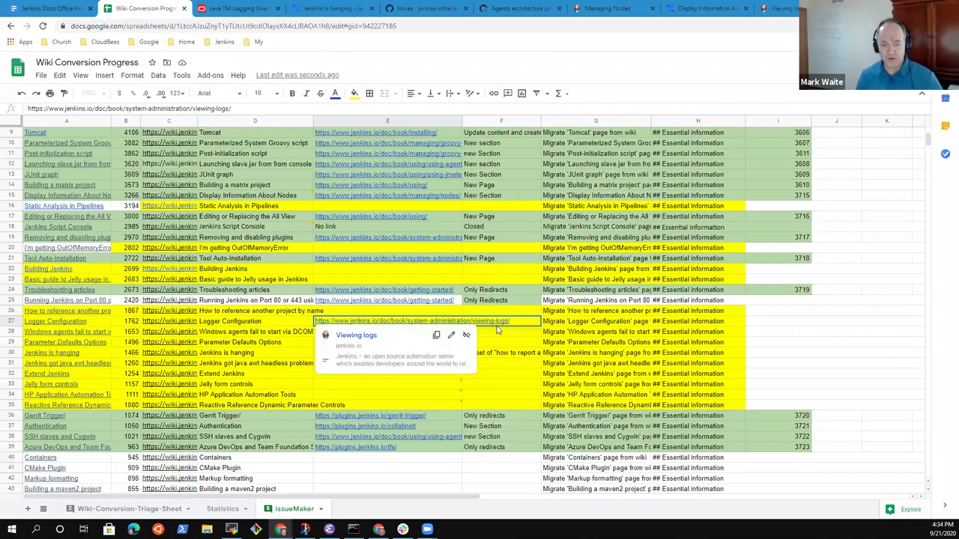
click(508, 322)
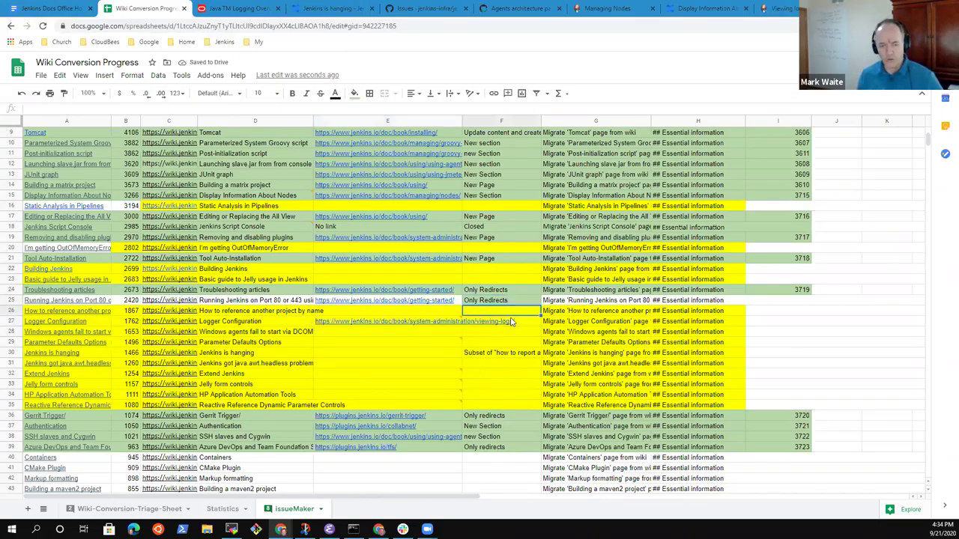
text(Only redi)
key(BackSpace)
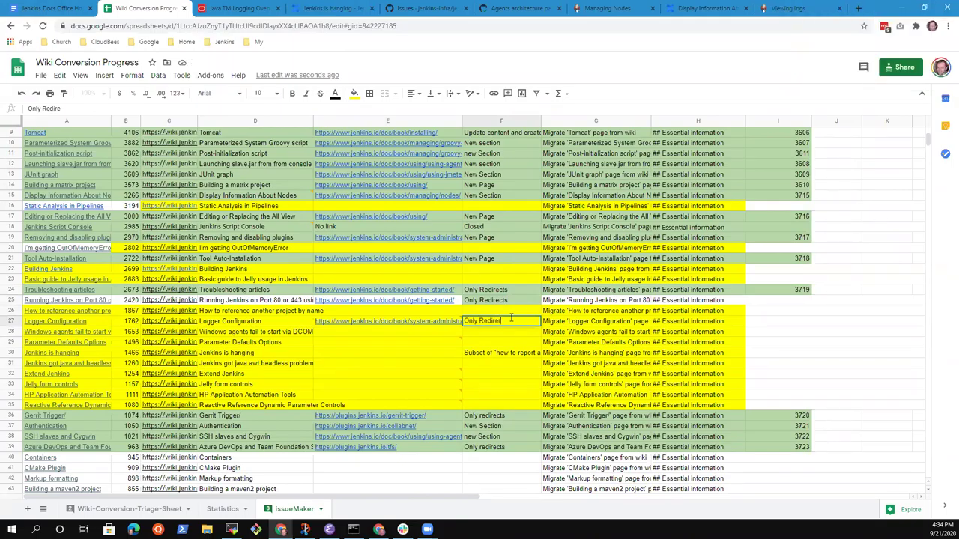
key(Return)
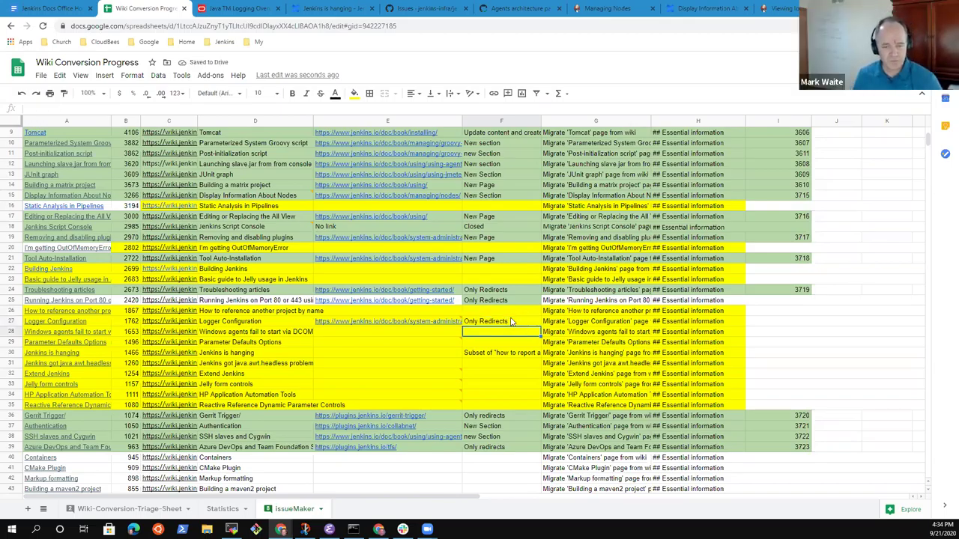
click(509, 318)
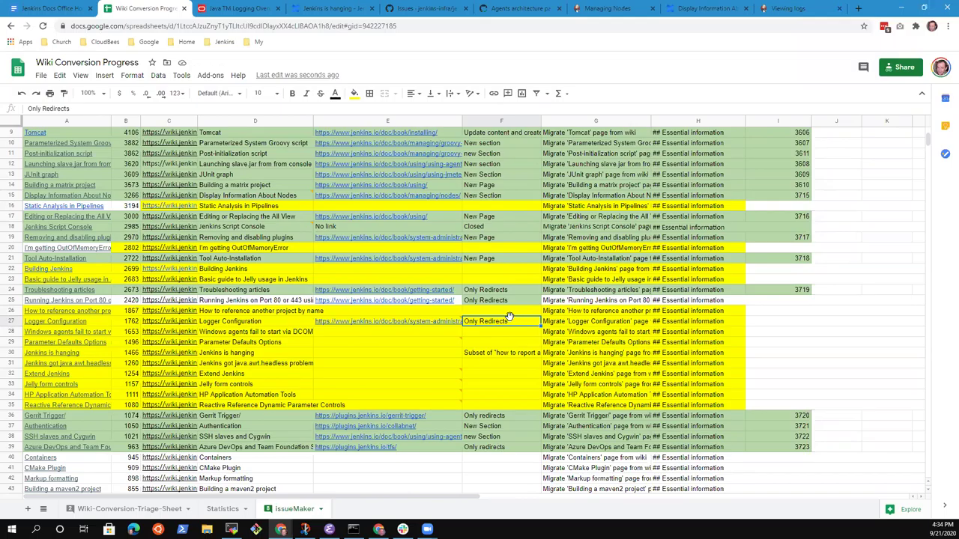
key(Up)
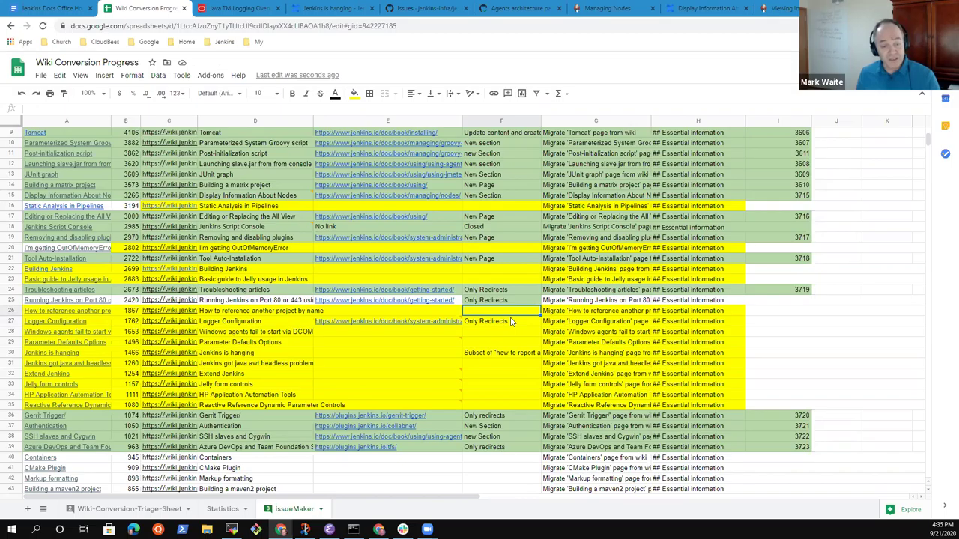
Open the "Static Analysis in Pipelines" wiki page from its sheet row and review its content down to the prototype pipeline script.
key(Left)
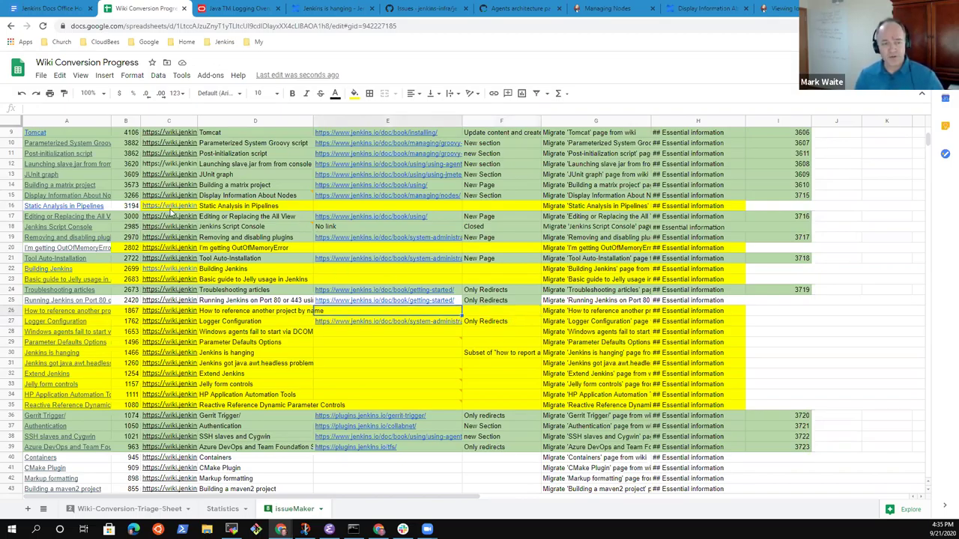
mouse_move(182, 213)
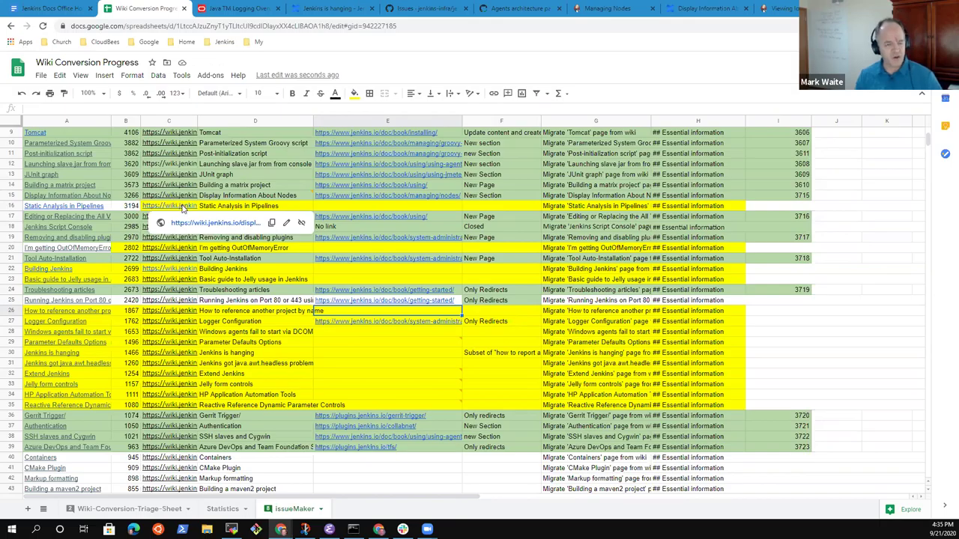
click(241, 207)
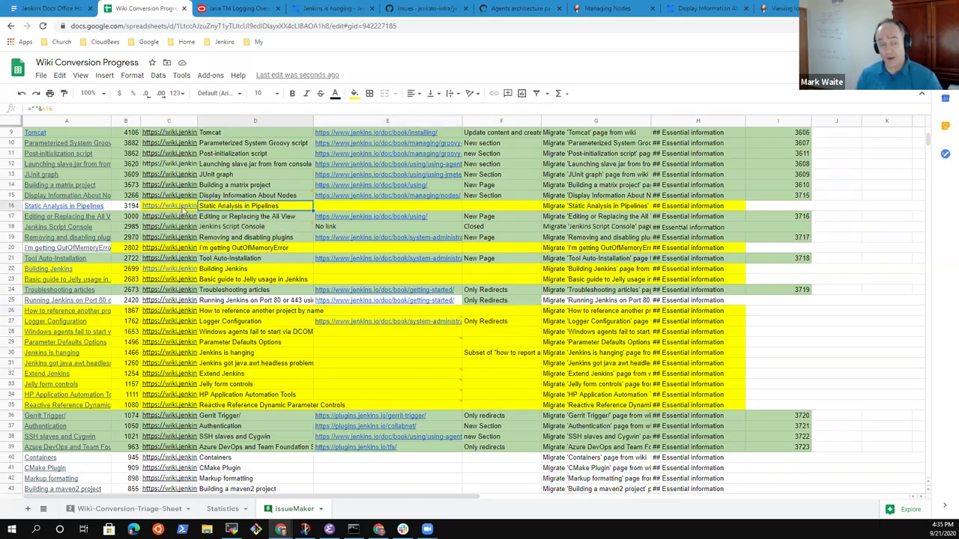
mouse_move(179, 212)
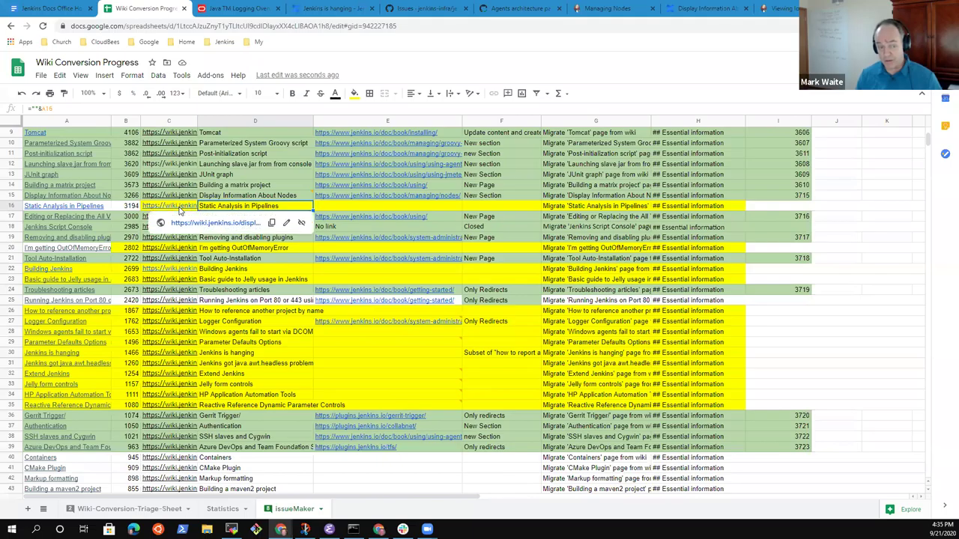
click(216, 224)
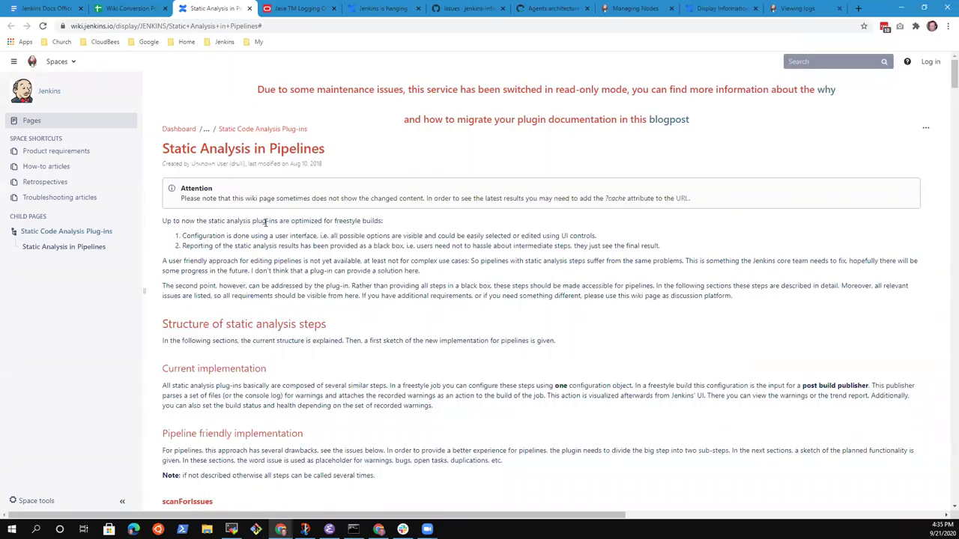
scroll(224, 277, down, 4)
scroll(253, 275, down, 10)
scroll(244, 245, up, 6)
scroll(247, 255, up, 5)
scroll(269, 293, down, 7)
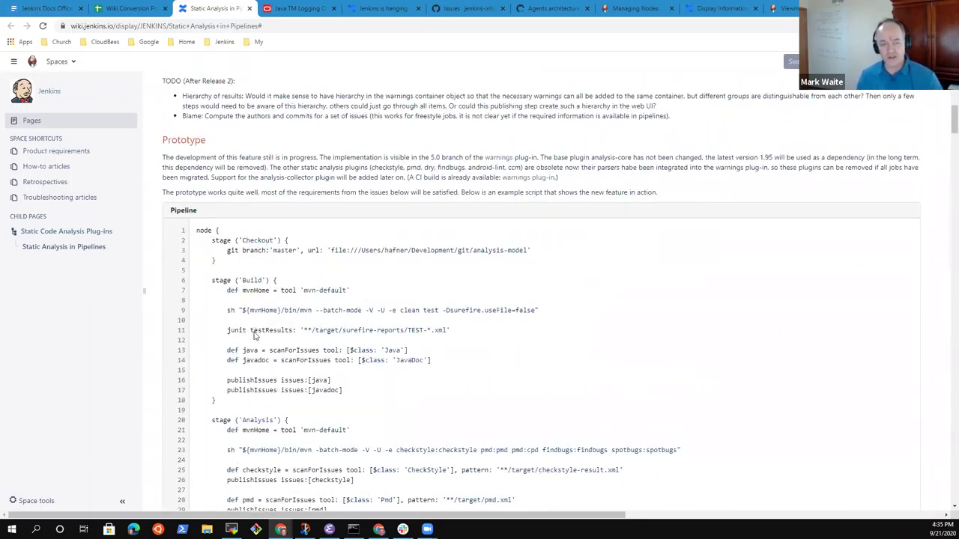
scroll(255, 337, down, 2)
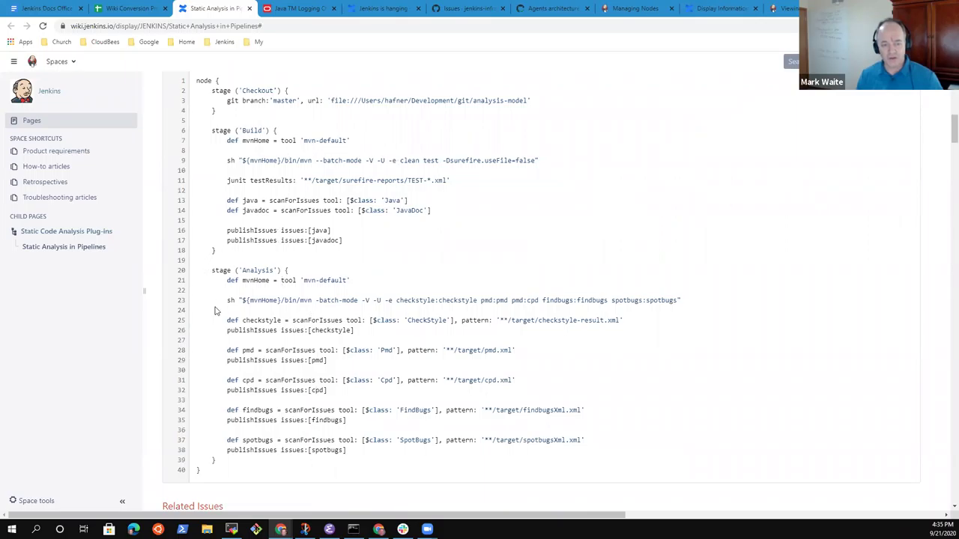
drag(228, 351, 550, 355)
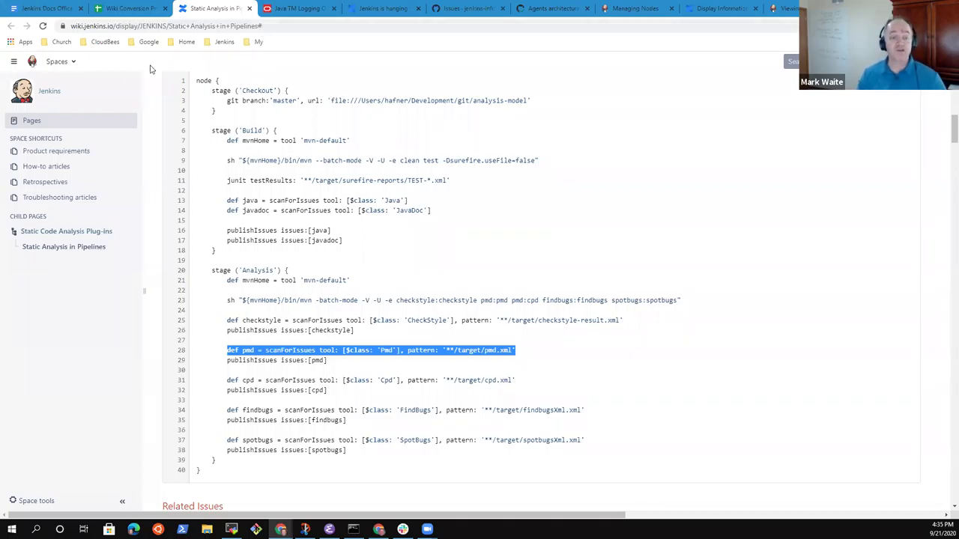
Search the web for "jenkins warnings-ng" in a new tab and review the Warnings Next Generation plugin page on plugins.jenkins.io.
click(126, 10)
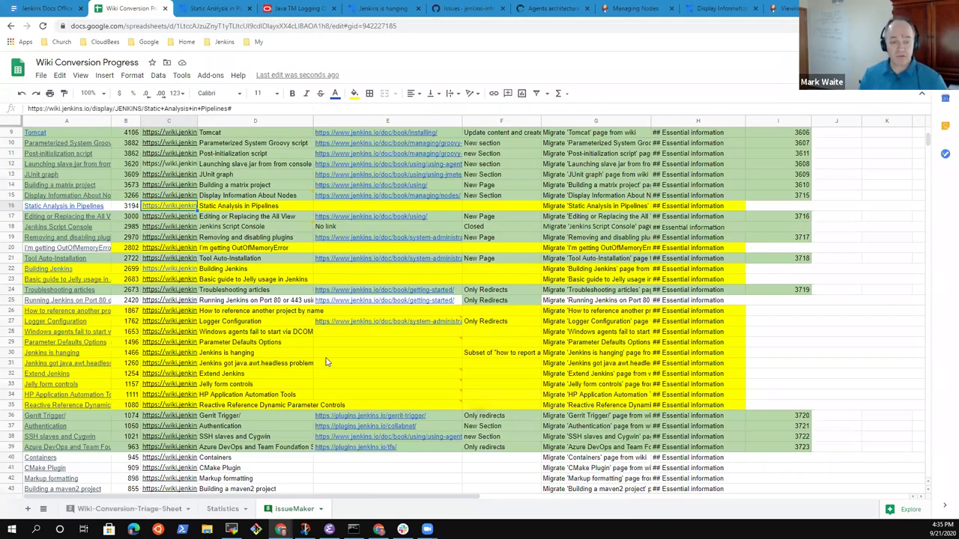
click(483, 210)
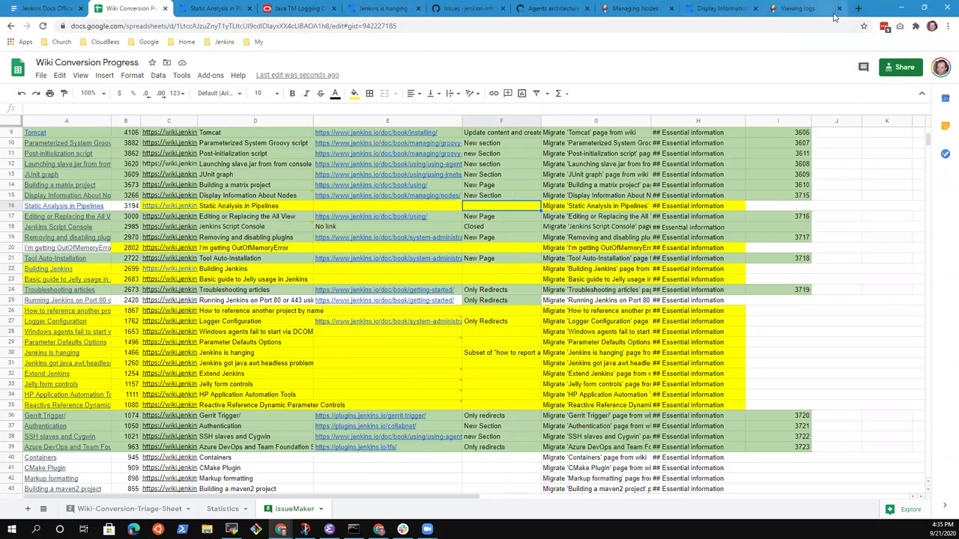
click(858, 8)
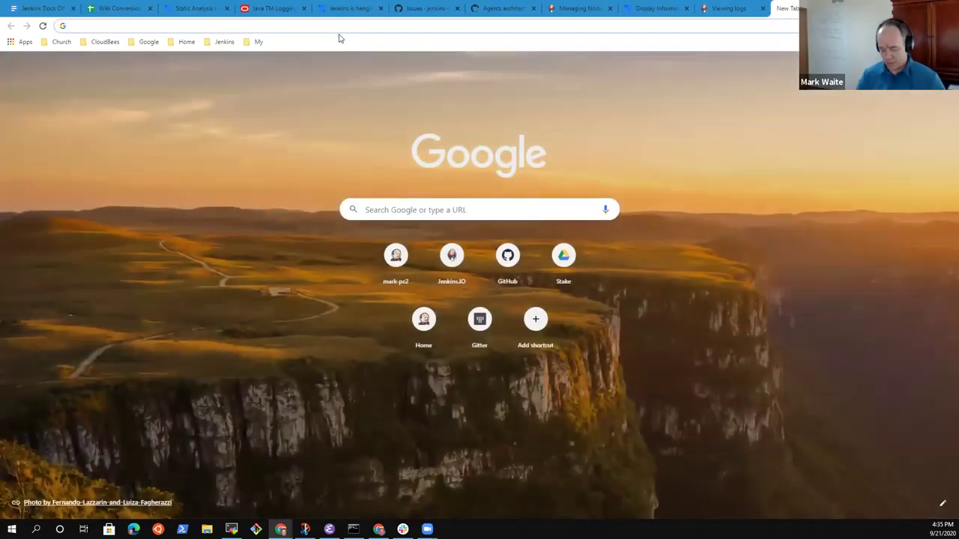
text(jenkins)
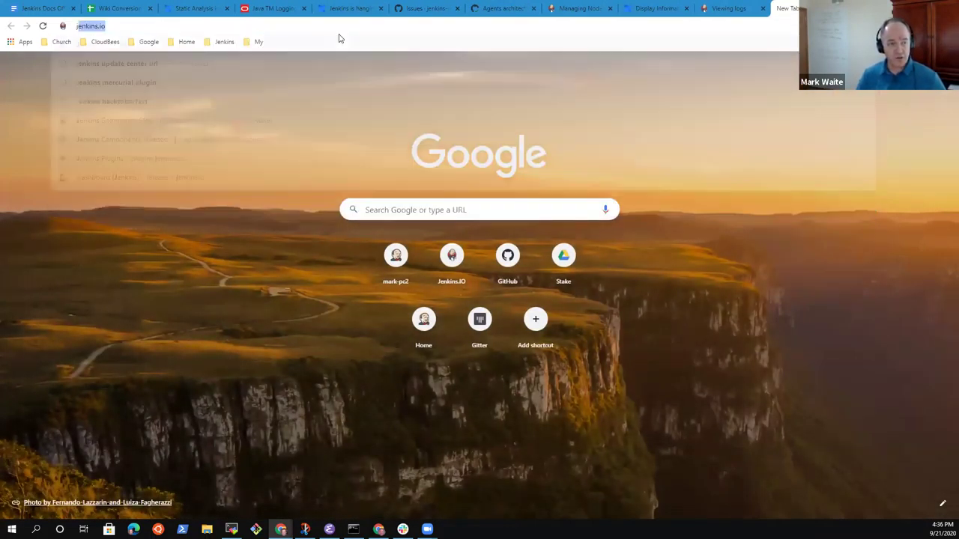
text( warnings-ng)
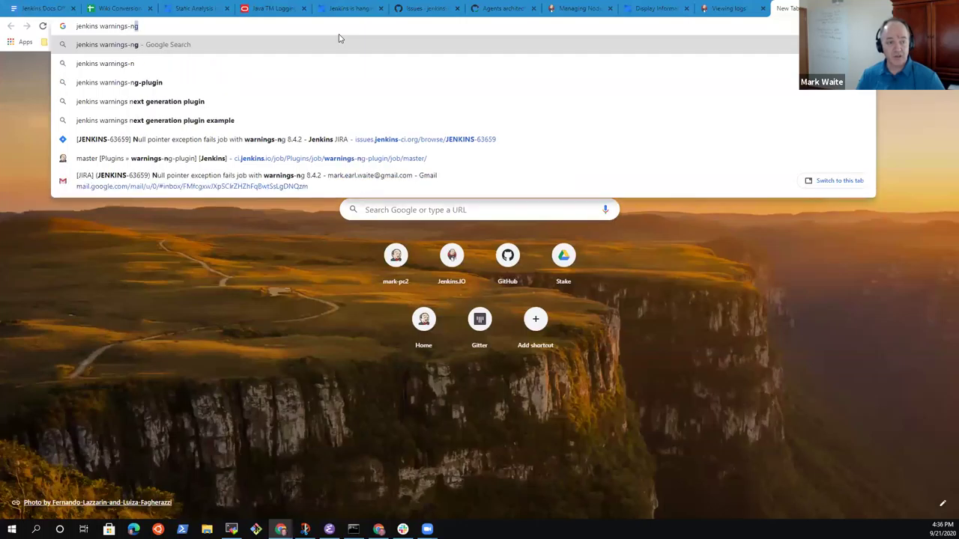
key(Return)
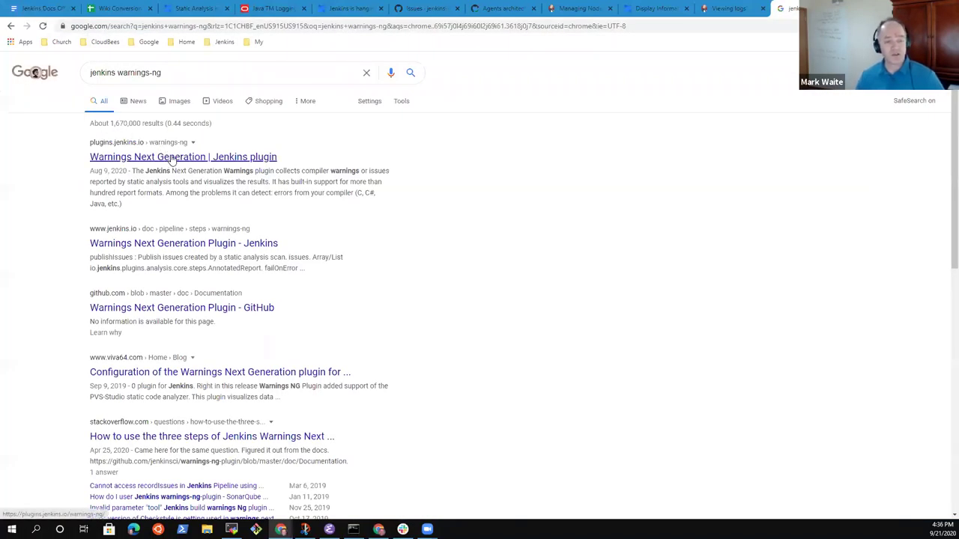
click(204, 158)
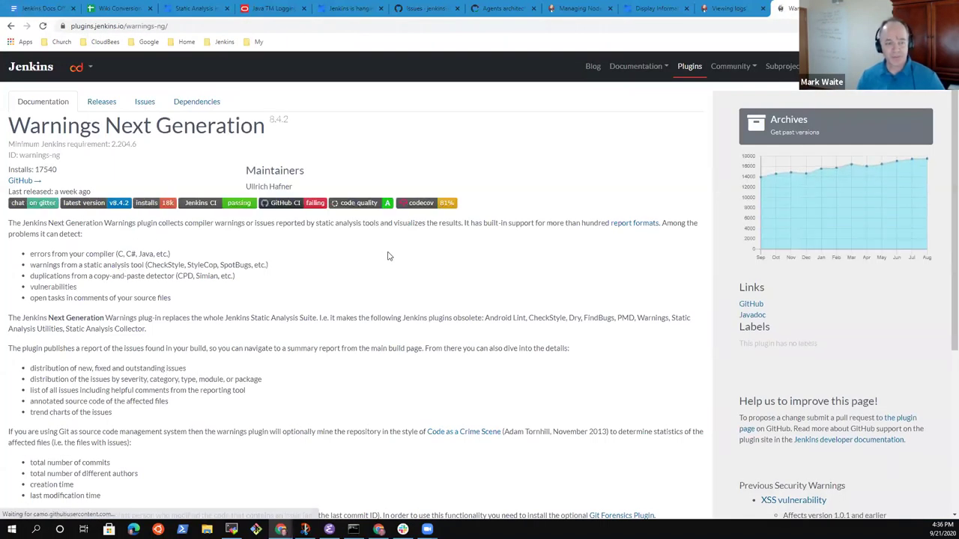
scroll(390, 256, down, 5)
scroll(410, 257, up, 4)
scroll(377, 257, down, 3)
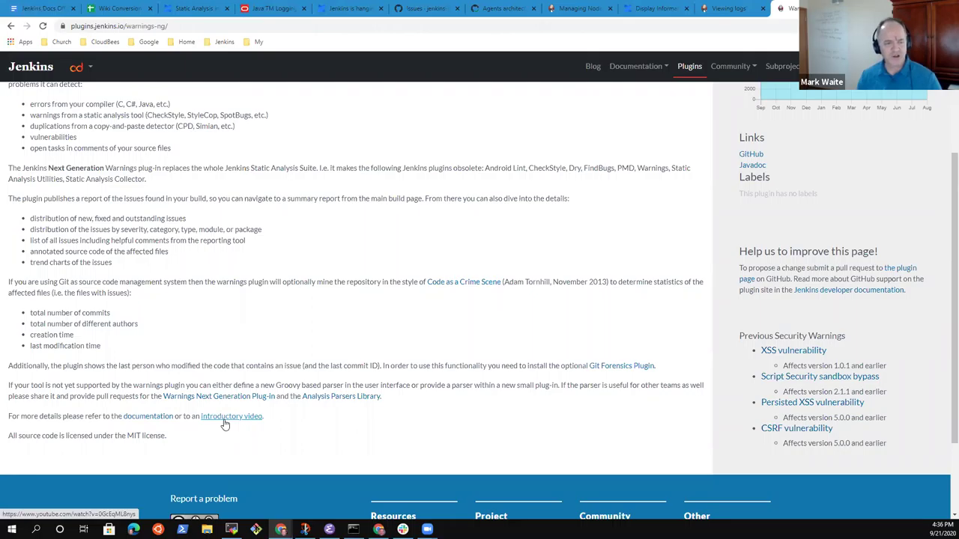
scroll(44, 327, up, 3)
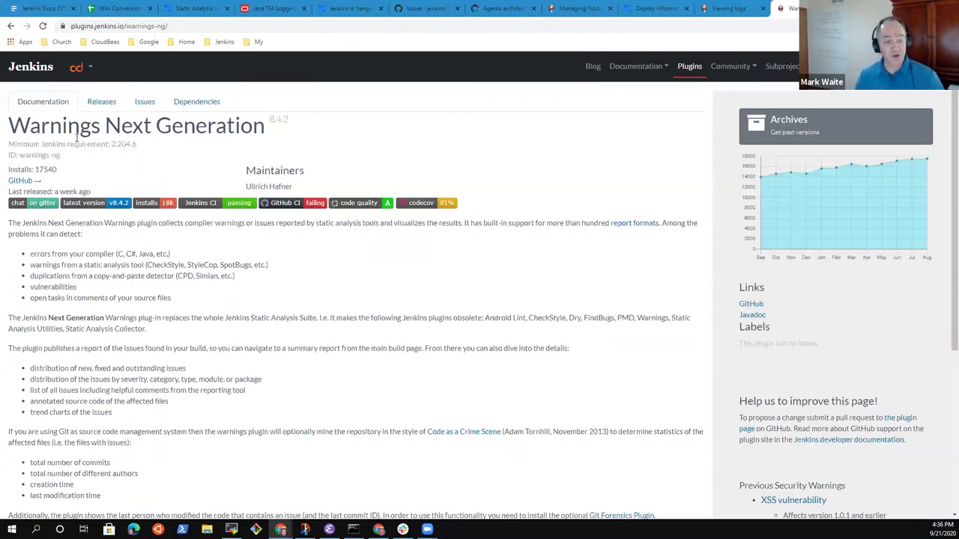
click(200, 25)
key(ctrl+c)
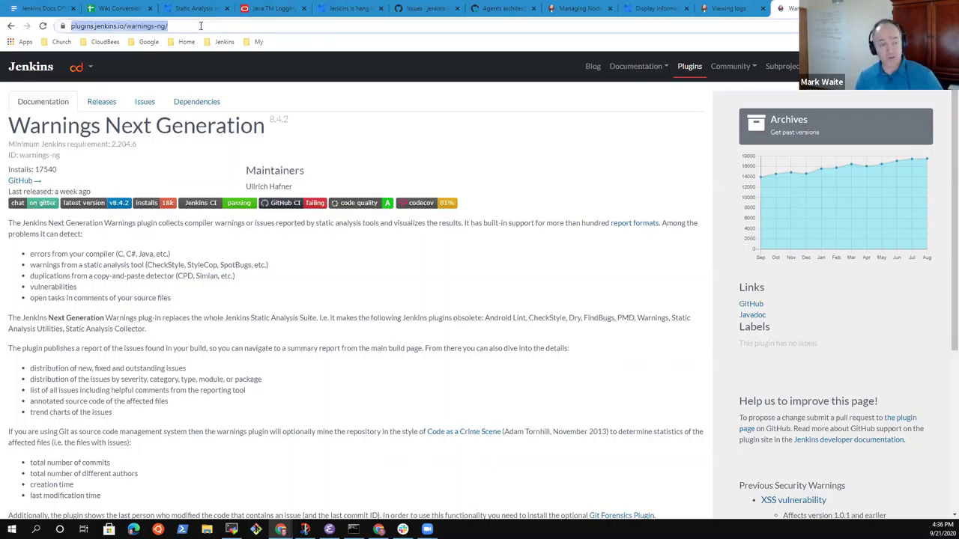
click(193, 9)
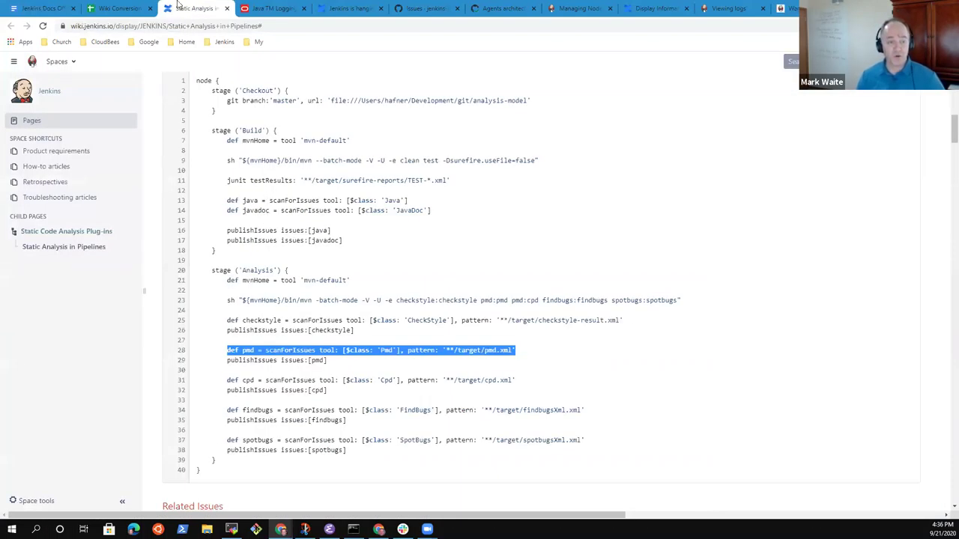
click(114, 8)
key(Right)
key(Left)
key(Left)
key(ctrl+v)
Enter "Only Redirects" in column F of the "Static Analysis in Pipelines" row.
key(Right)
text(Only re)
key(BackSpace)
key(BackSpace)
key(BackSpace)
key(BackSpace)
text(Redirects)
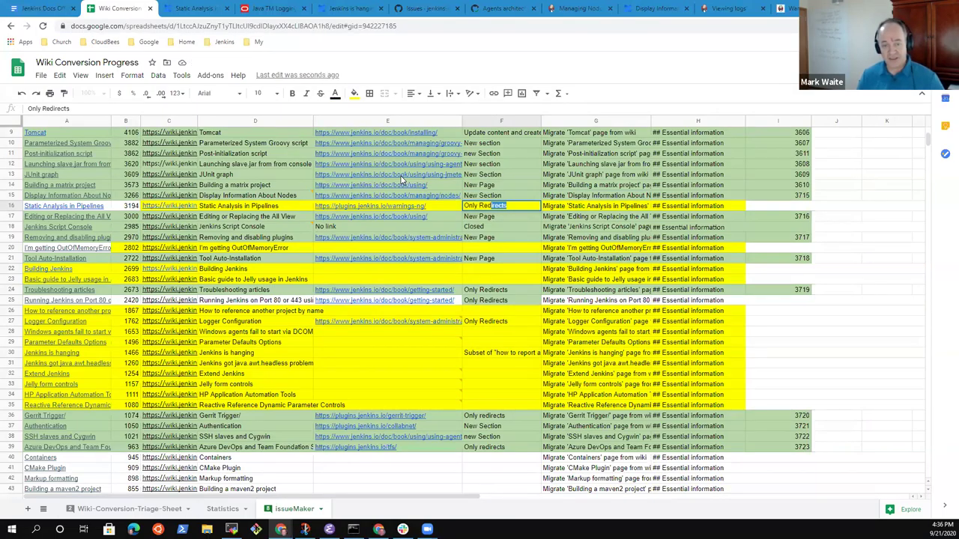
key(Left)
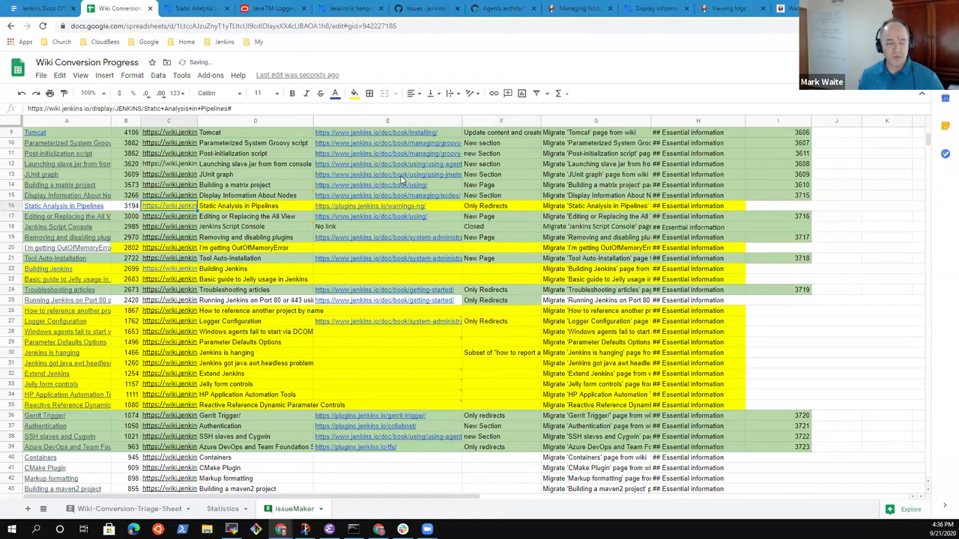
mouse_move(401, 181)
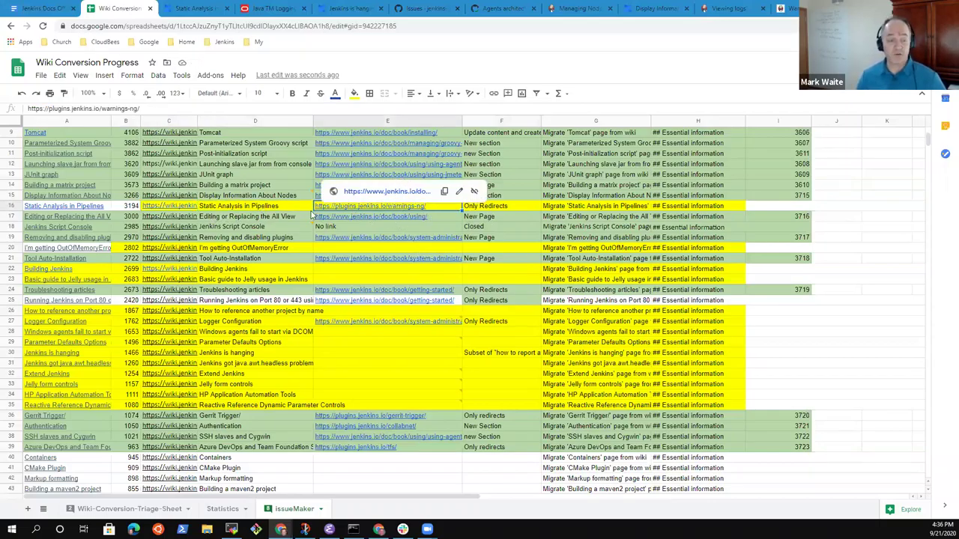
click(514, 208)
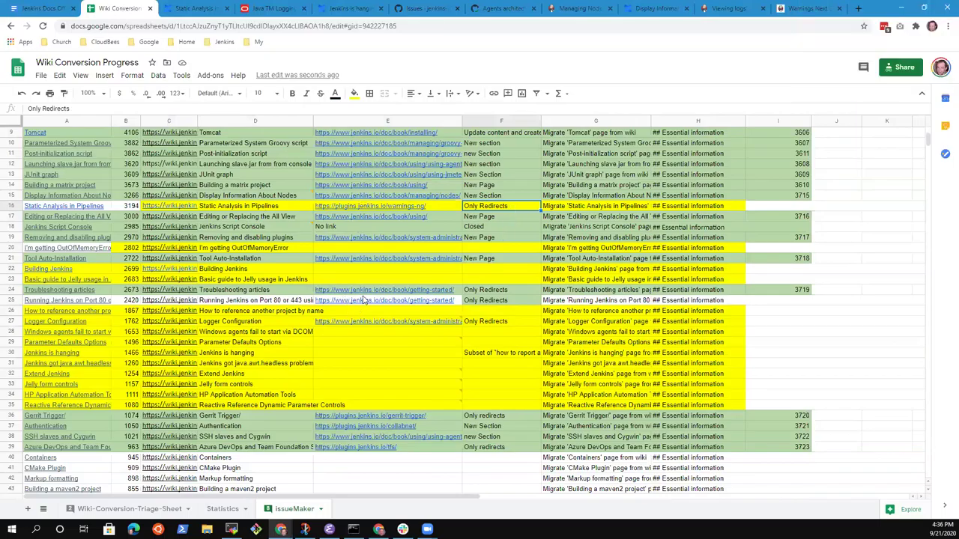
Open the "I'm getting OutOfMemoryError" wiki page from its row in the sheet and read it.
click(360, 248)
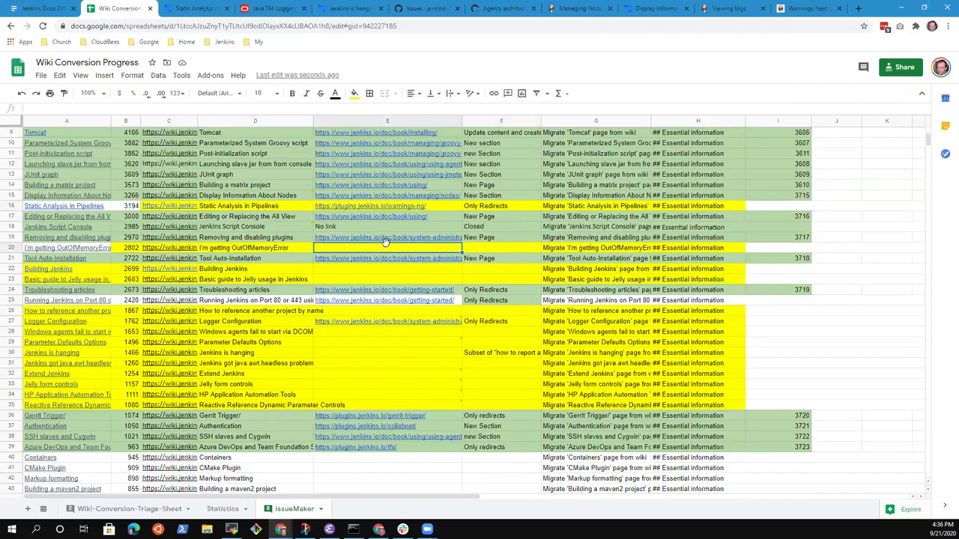
click(177, 250)
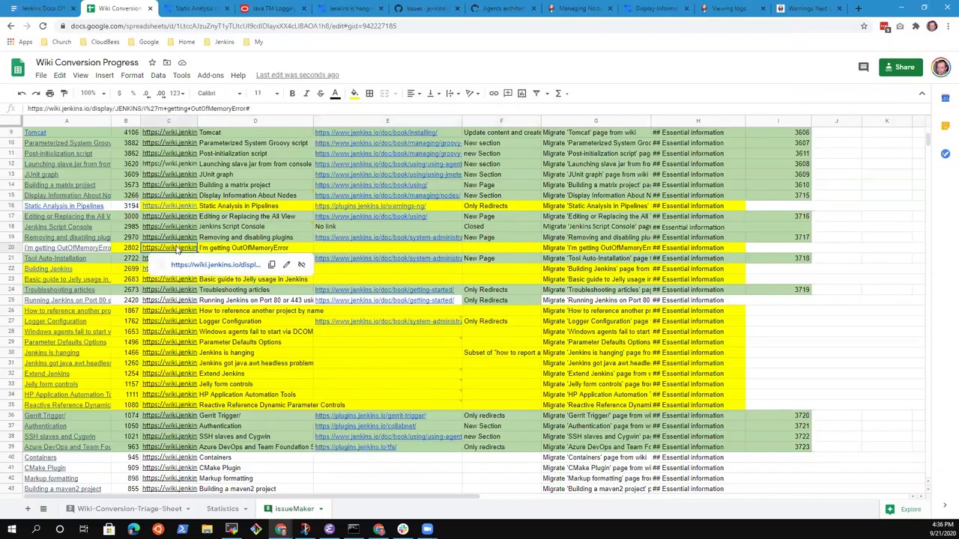
click(187, 267)
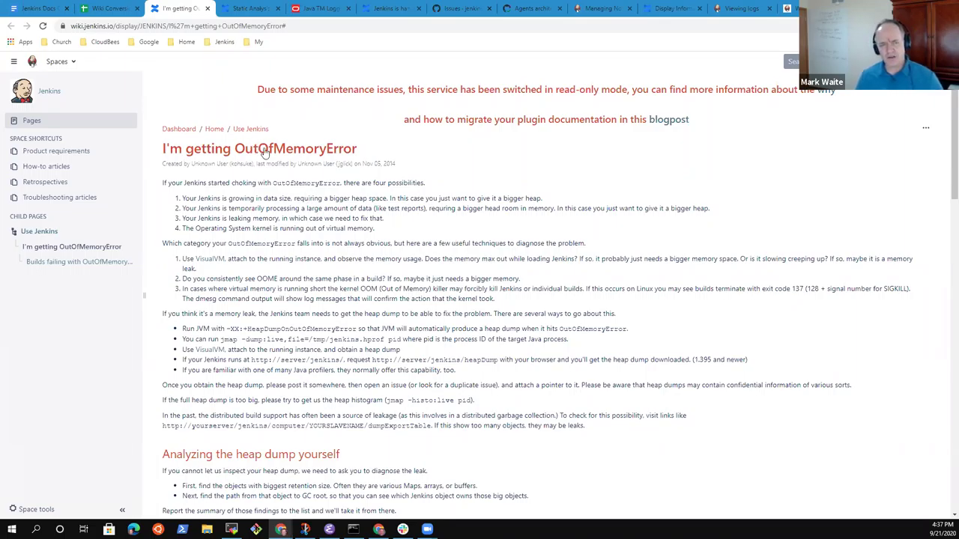
Search the web for "site:jenkins.io out of memory", reusing the tab with the Warnings Next Generation plugin page.
key(ctrl+9)
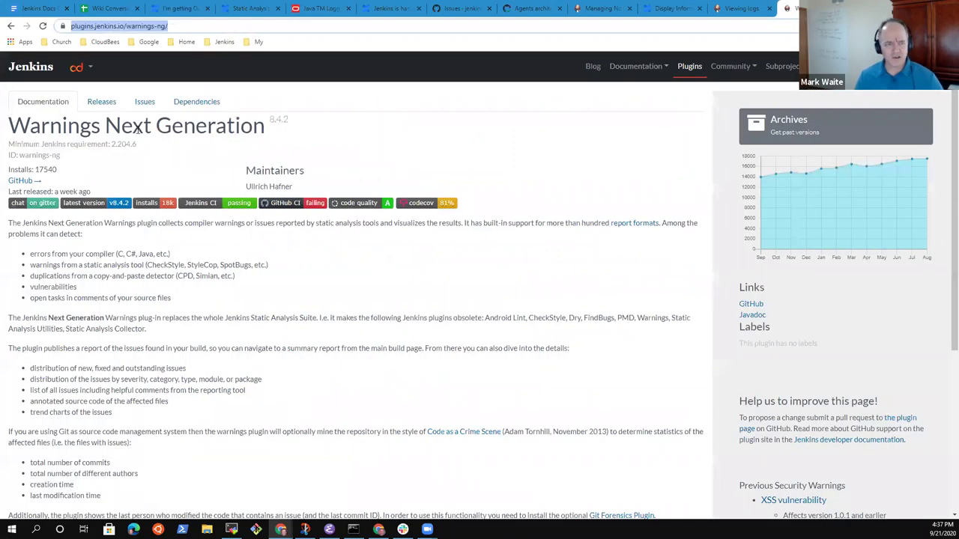
text(siteL)
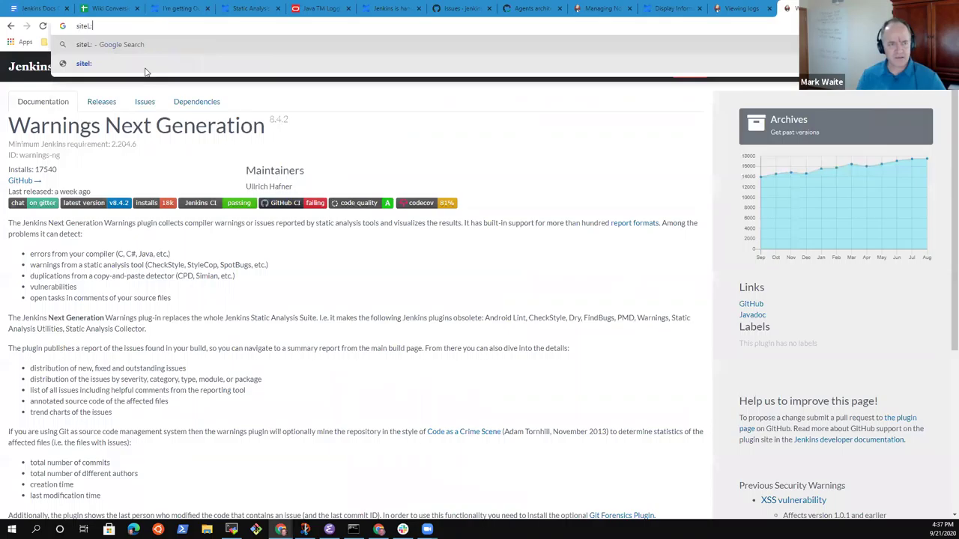
text(:j)
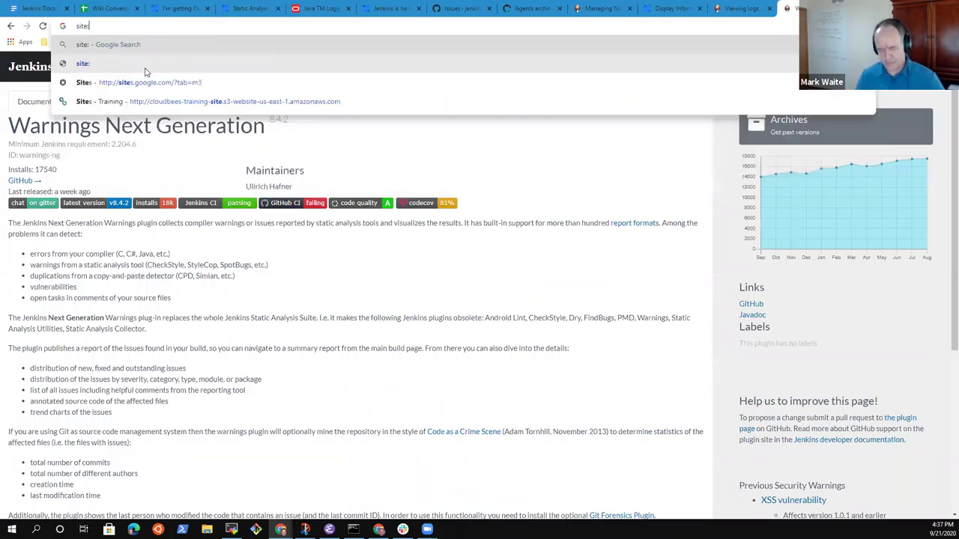
text(enkins.)
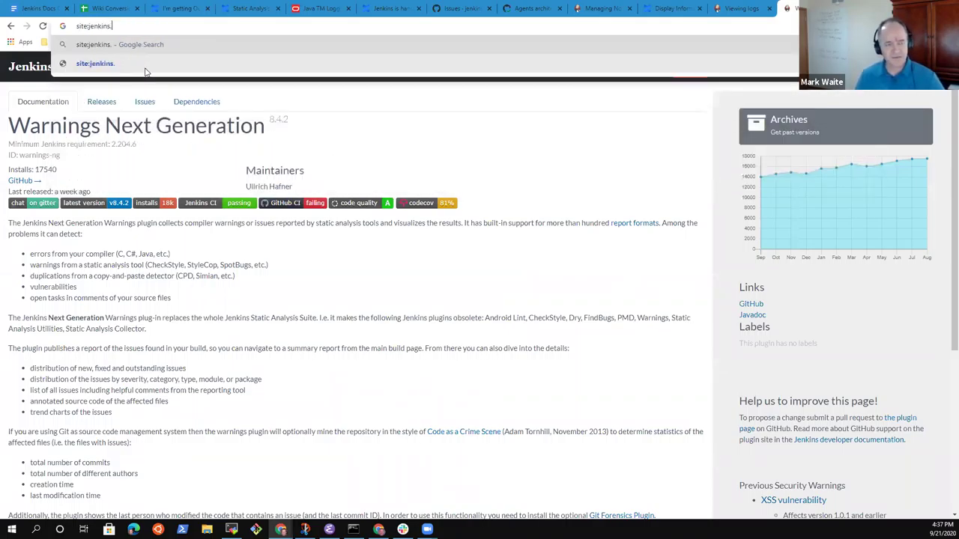
text(io out of memory)
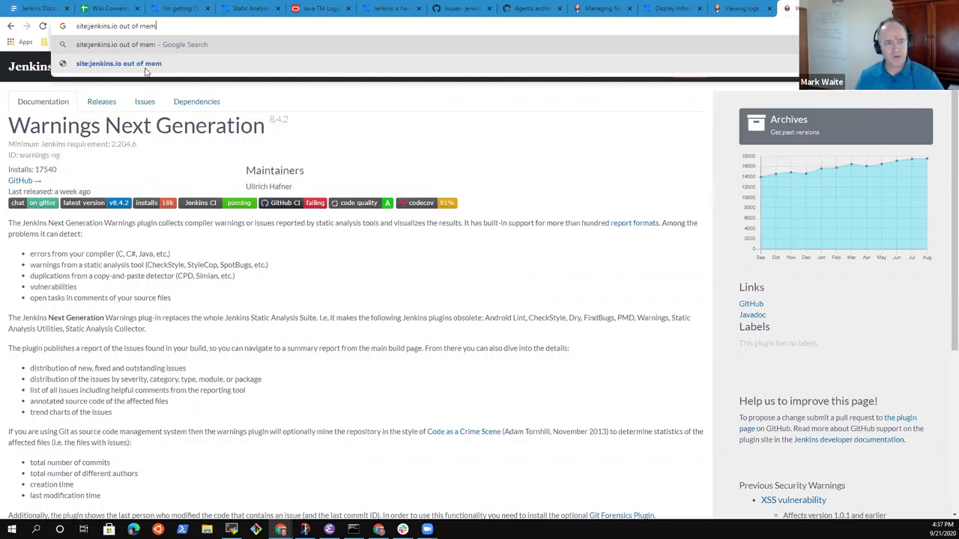
key(Return)
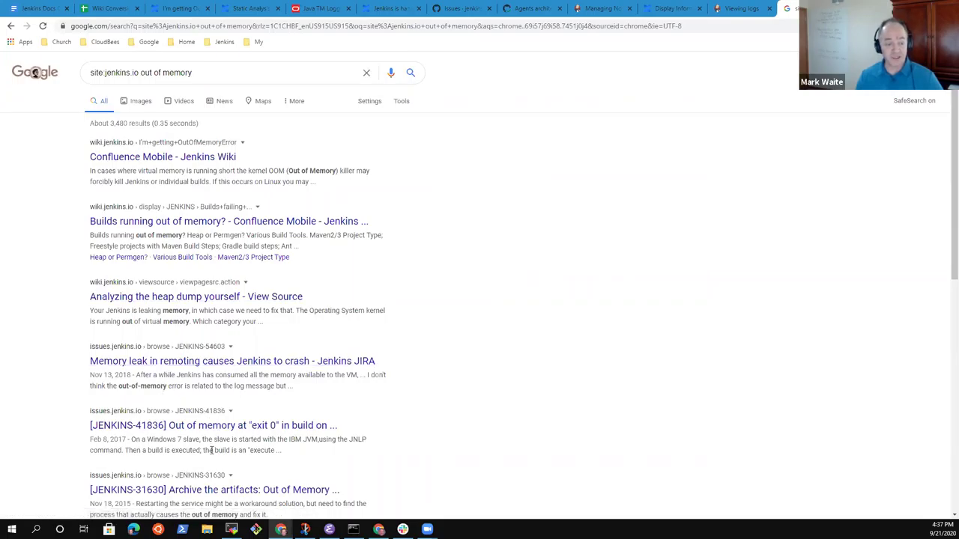
Go to the jenkins.io home page and open the System Administration chapter of its documentation.
click(222, 42)
click(229, 162)
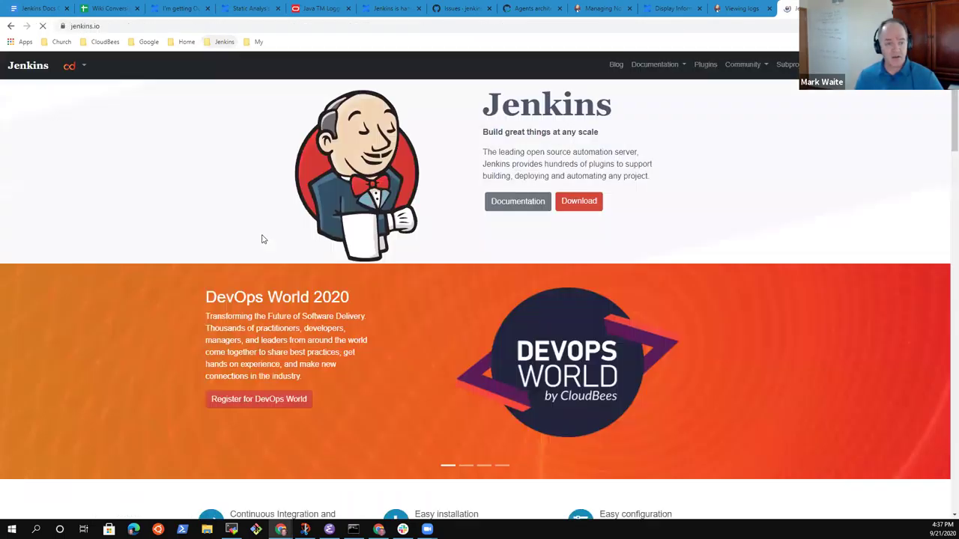
click(642, 67)
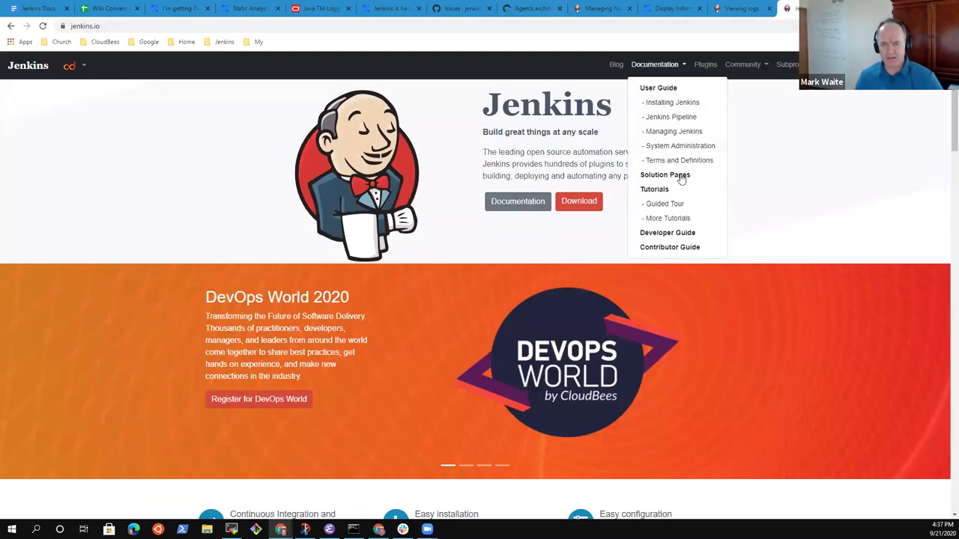
click(693, 146)
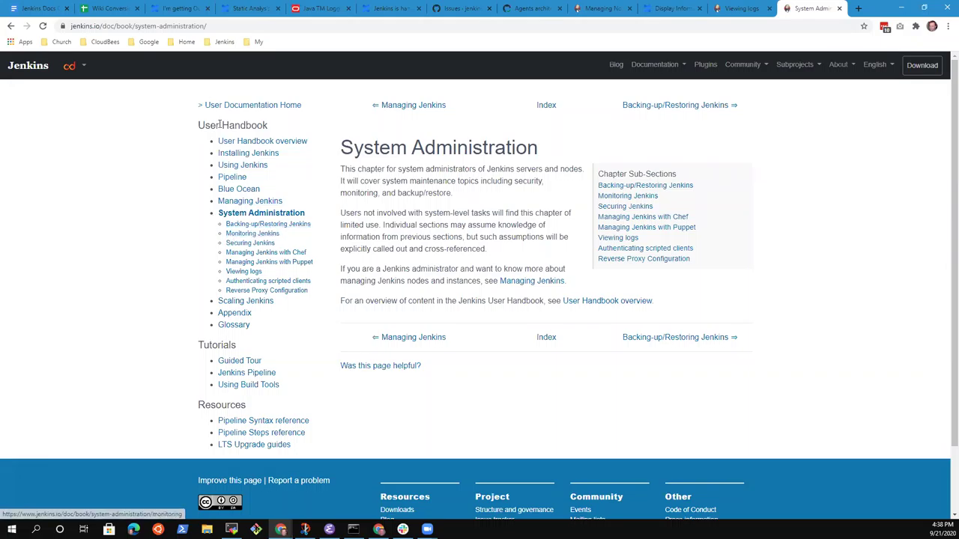
Review the "I'm getting OutOfMemoryError" wiki page down to its heap dump analysis and VisualVM sections.
click(181, 7)
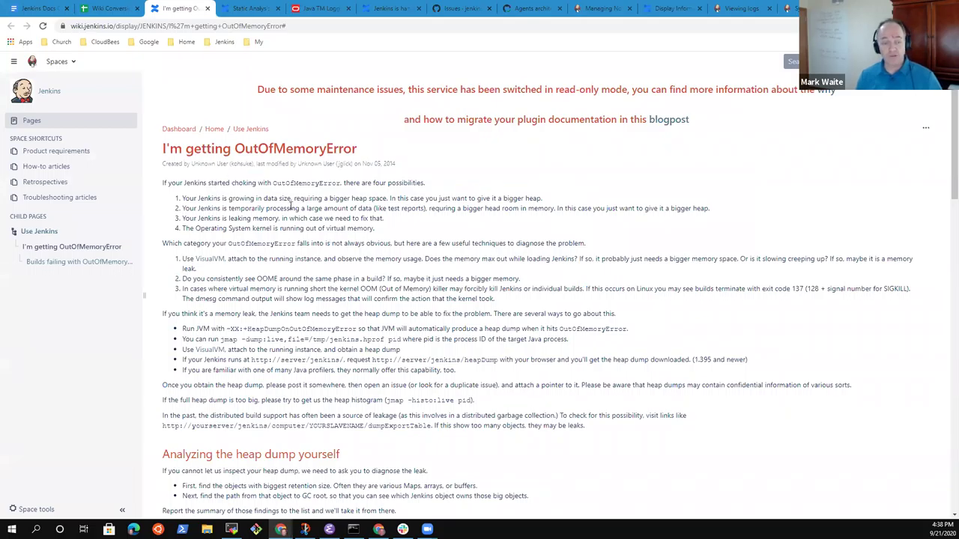
drag(162, 146, 514, 454)
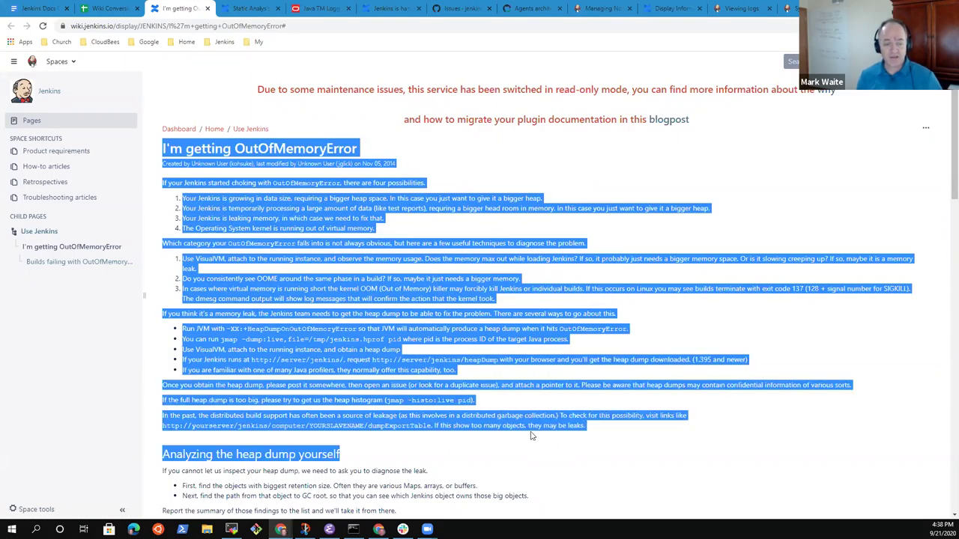
scroll(520, 407, down, 5)
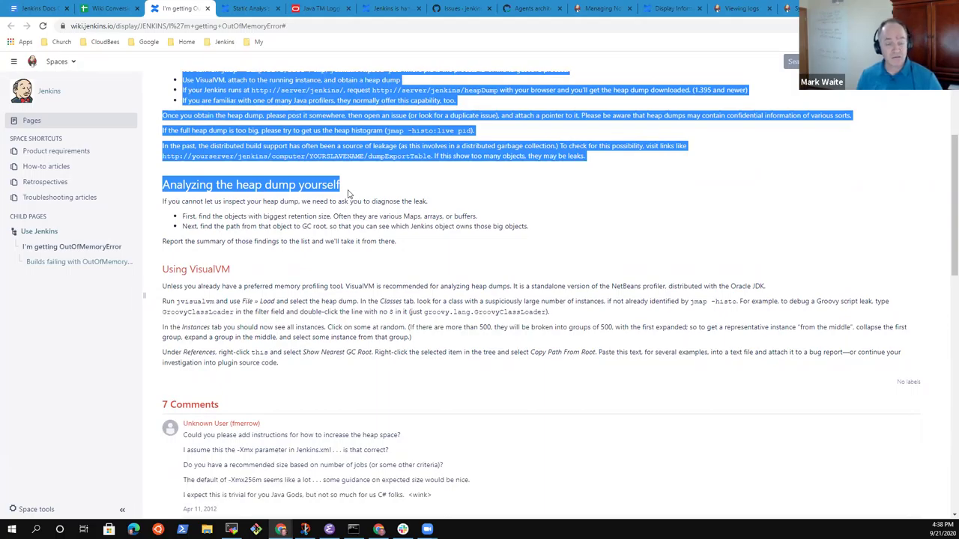
scroll(212, 128, up, 5)
click(395, 230)
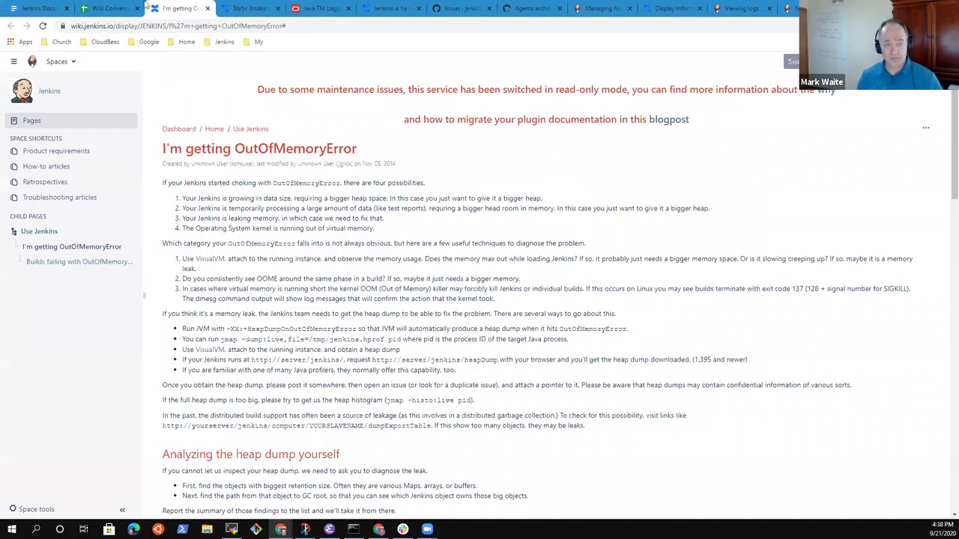
Copy the URL of the jenkins.io System Administration chapter and return to the Wiki Conversion Progress sheet.
click(111, 12)
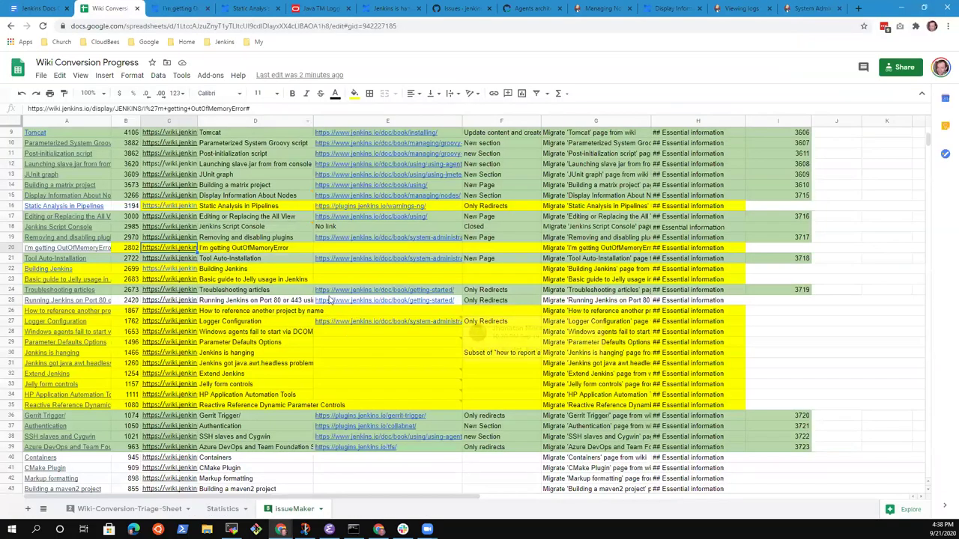
click(801, 9)
click(226, 27)
key(ctrl+c)
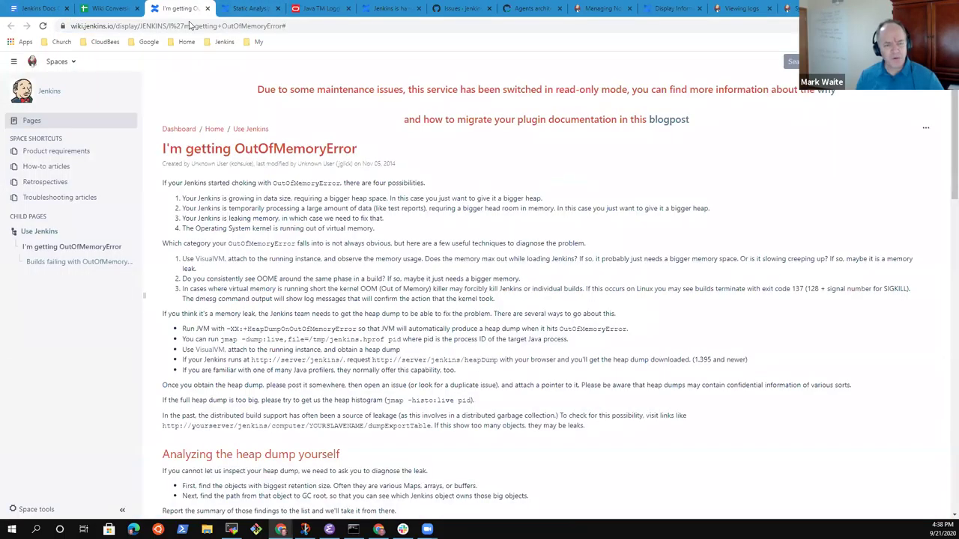
click(176, 8)
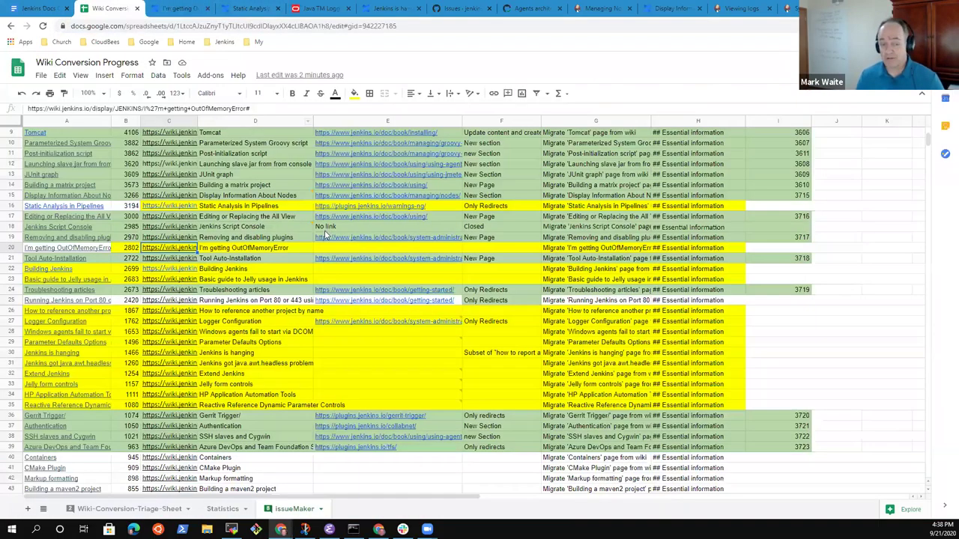
click(135, 7)
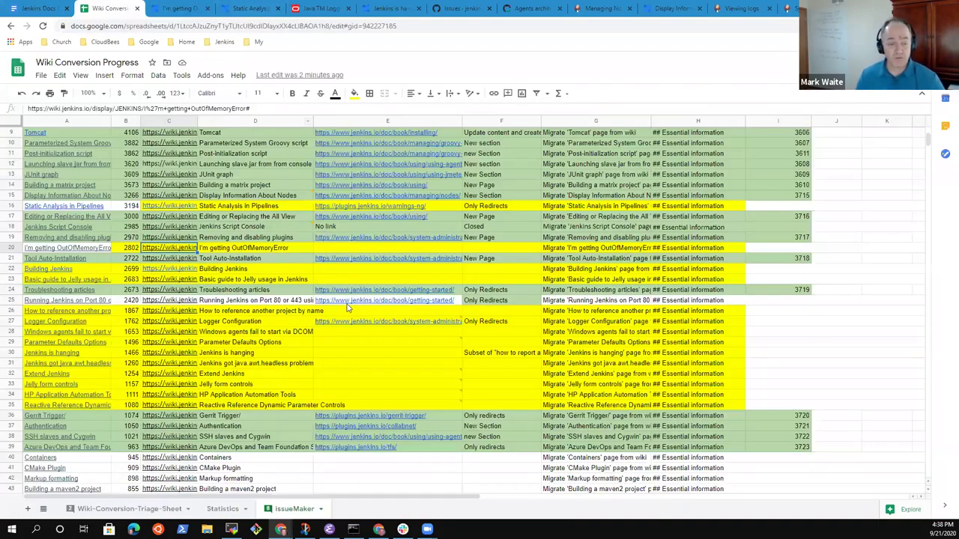
Enter "New Page in Sys Admin section" in column F of the "I'm getting OutOfMemoryError" row.
click(344, 249)
key(Tab)
text(B)
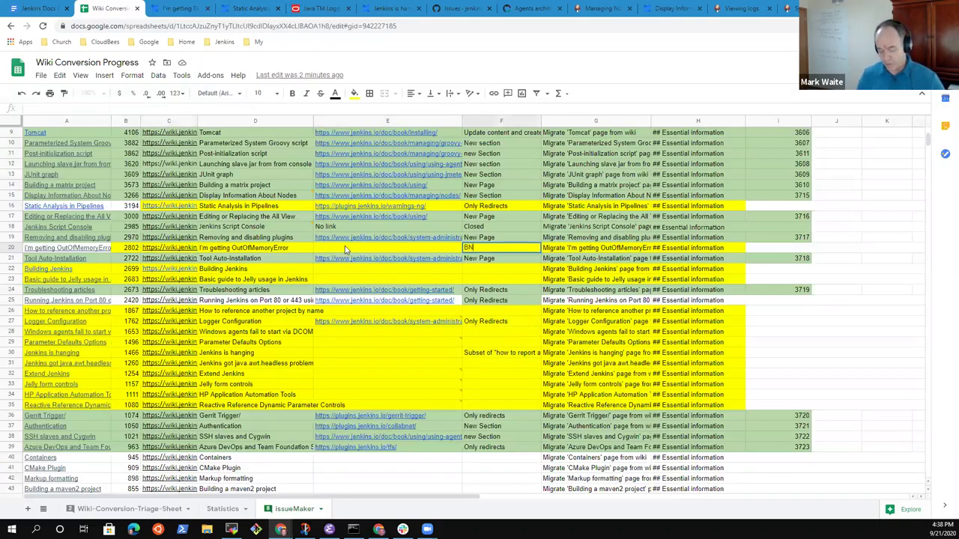
key(BackSpace)
text(b)
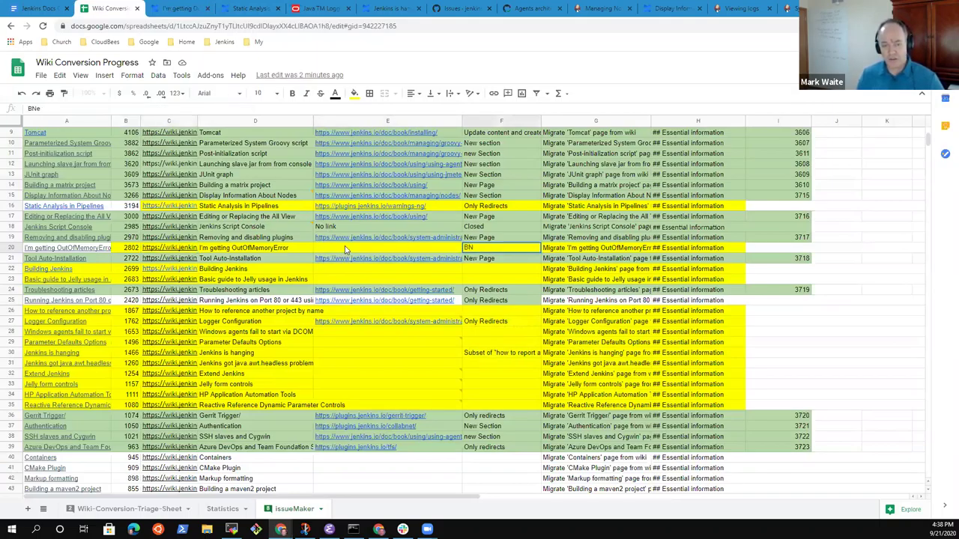
key(BackSpace)
text(New pa)
key(BackSpace)
key(BackSpace)
key(BackSpace)
text(Page)
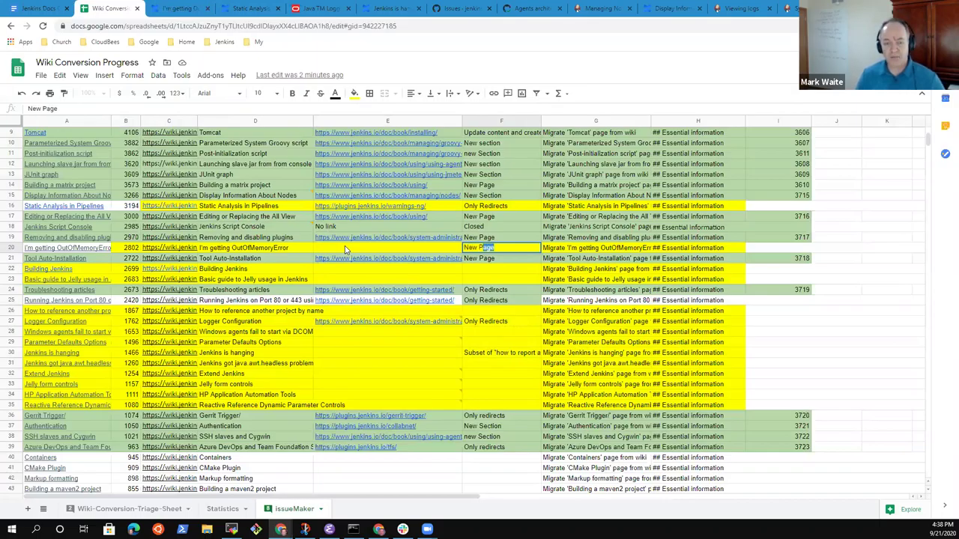
text( in Sys)
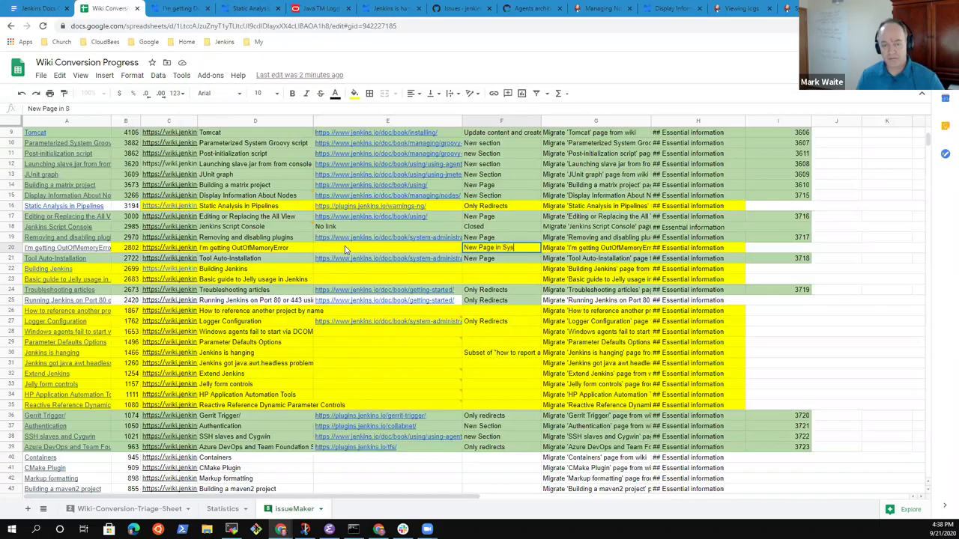
text(t Admin section)
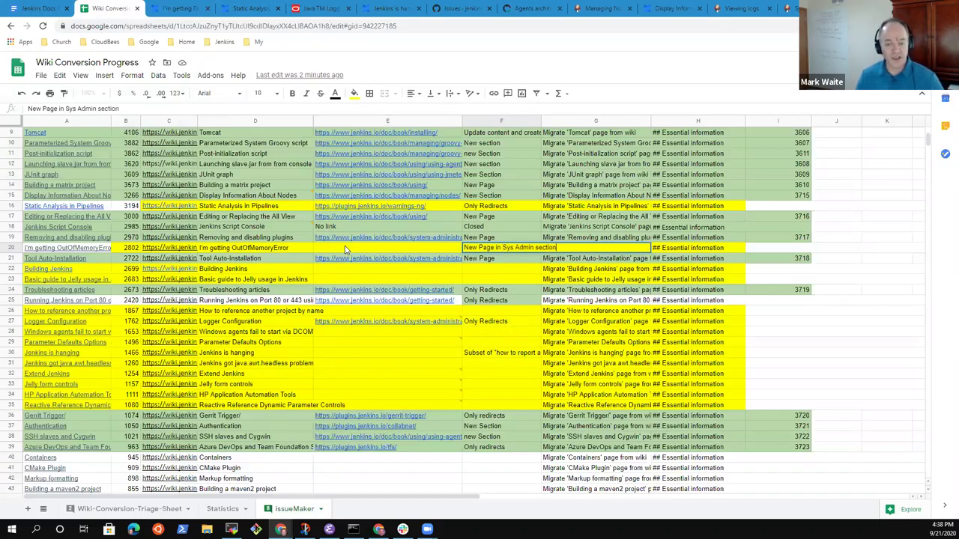
Paste the System Administration chapter's URL into column E of the "I'm getting OutOfMemoryError" row and open it for editing.
click(347, 249)
key(ctrl+v)
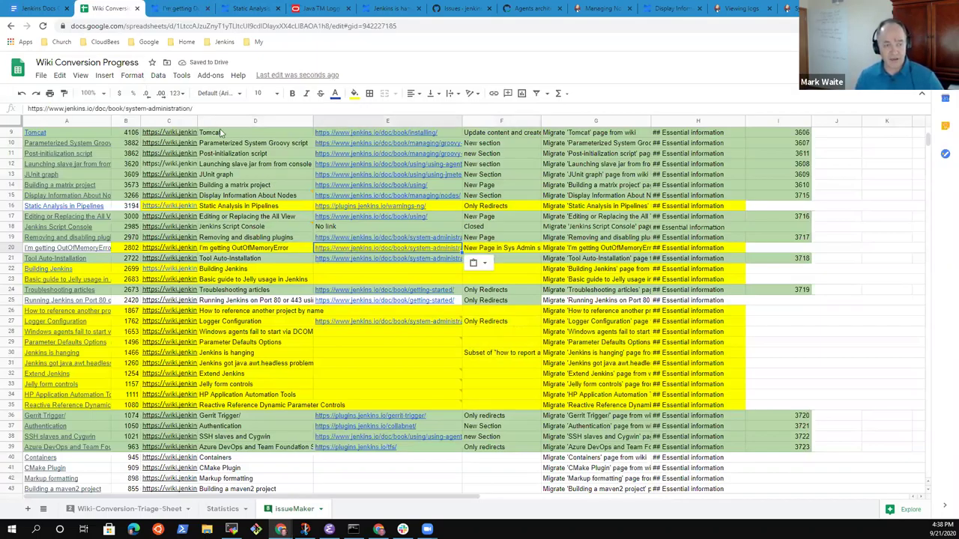
click(207, 107)
text(out-)
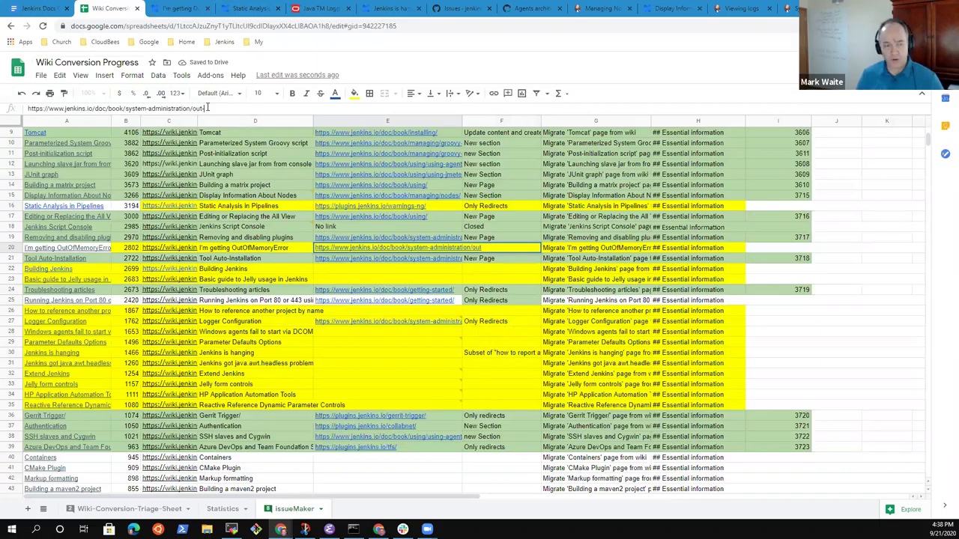
key(BackSpace)
key(BackSpace)
key(BackSpace)
key(BackSpace)
text(diagn)
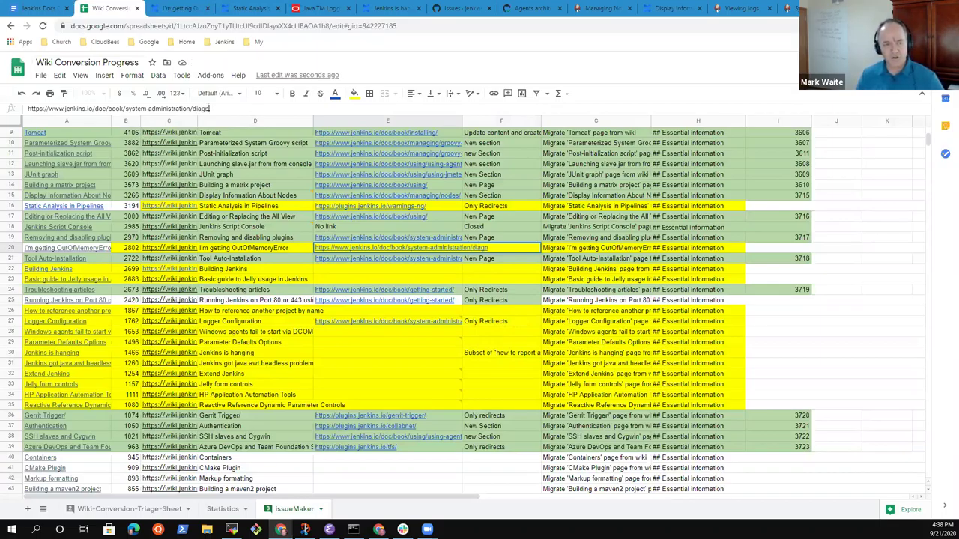
text(osing-jenkins-error)
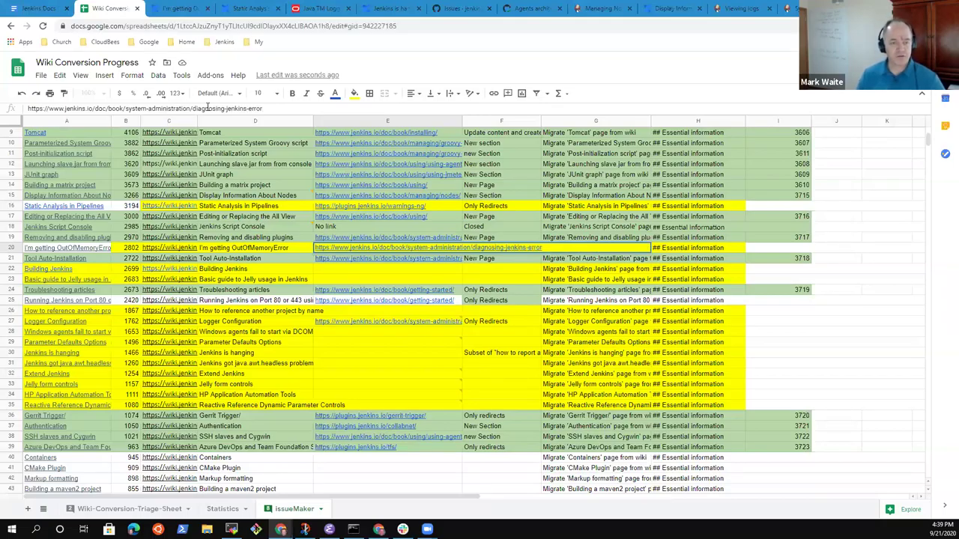
key(BackSpace)
key(BackSpace)
key(BackSpace)
key(BackSpace)
key(BackSpace)
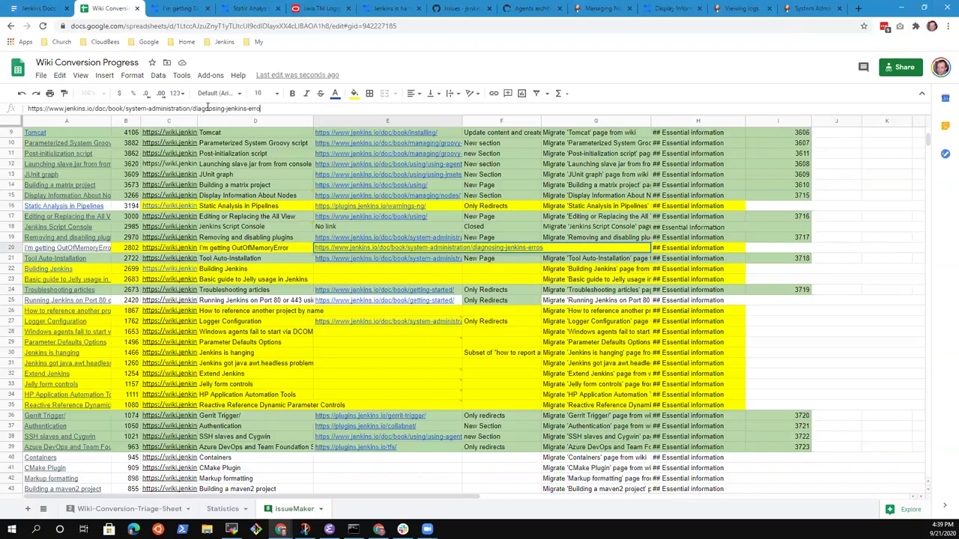
key(BackSpace)
key(BackSpace)
key(BackSpace)
key(BackSpace)
key(BackSpace)
key(BackSpace)
key(BackSpace)
text(common)
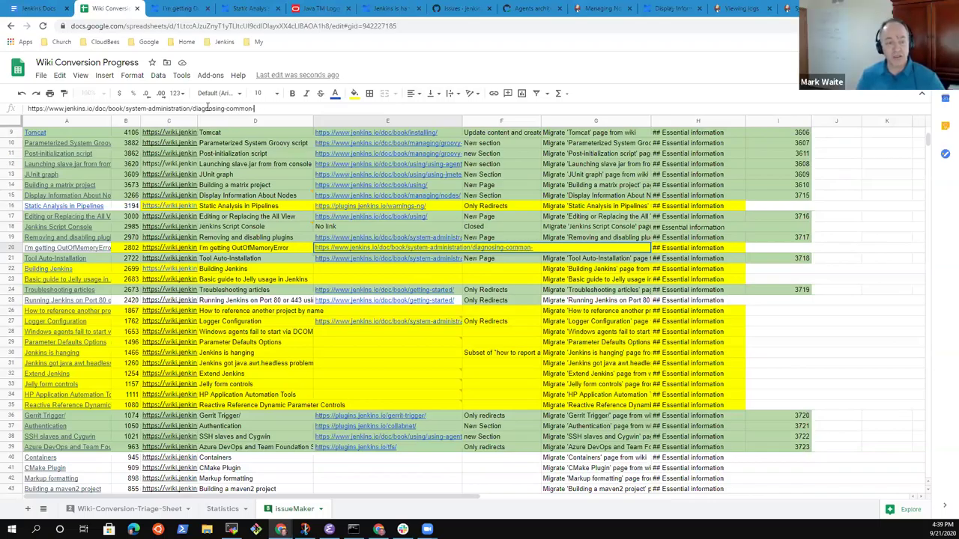
key(BackSpace)
key(BackSpace)
key(BackSpace)
key(BackSpace)
key(BackSpace)
key(BackSpace)
text(eror)
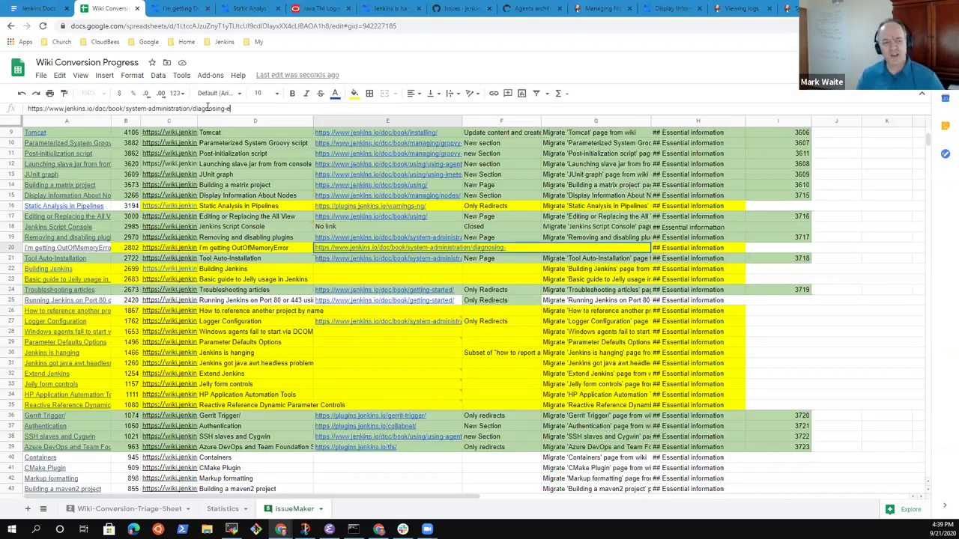
key(BackSpace)
text(rors)
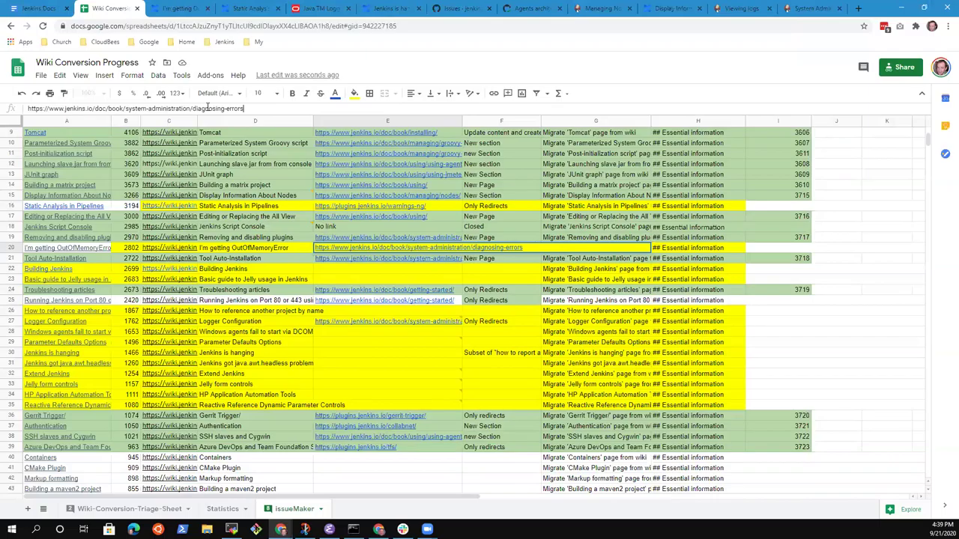
key(Return)
key(Up)
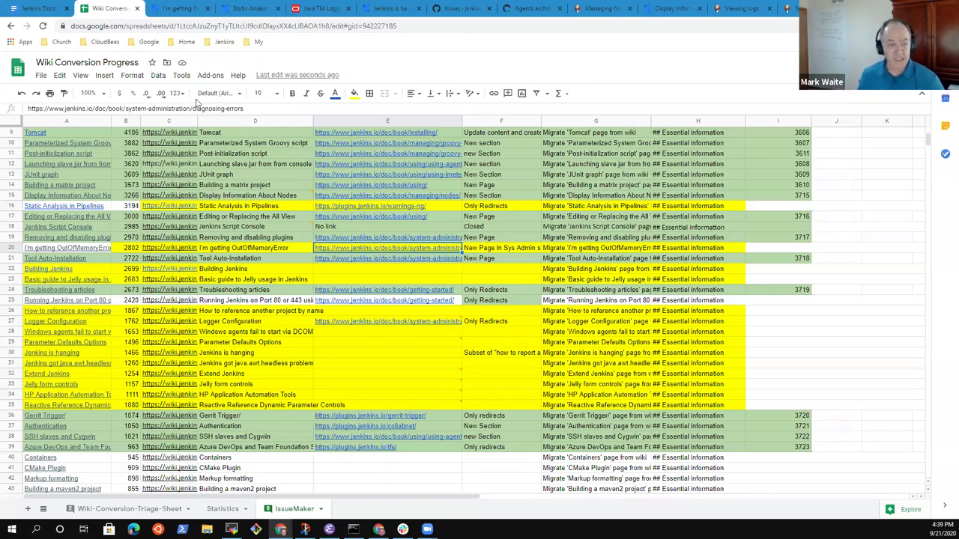
Close the Java logging page and select the wiki link in column C of the "Building Jenkins" row.
click(349, 9)
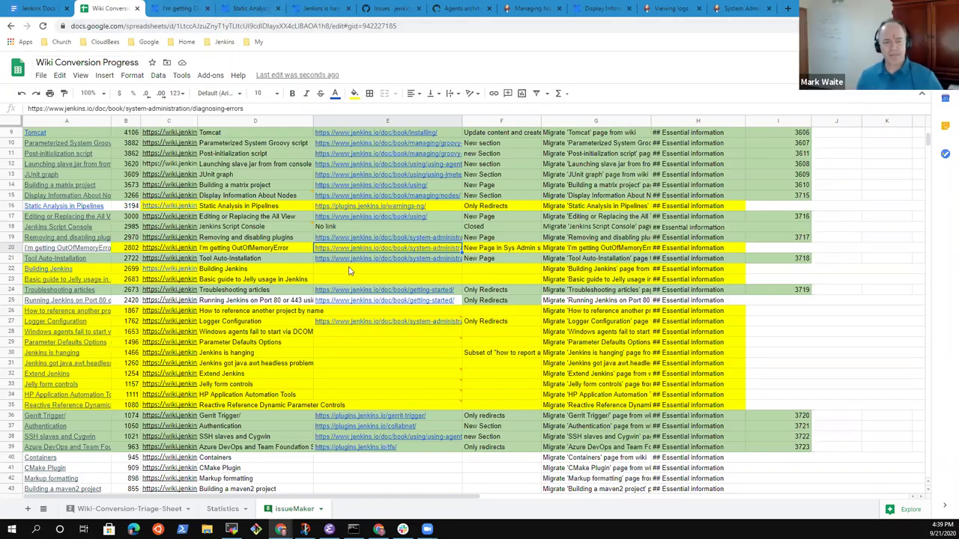
click(507, 247)
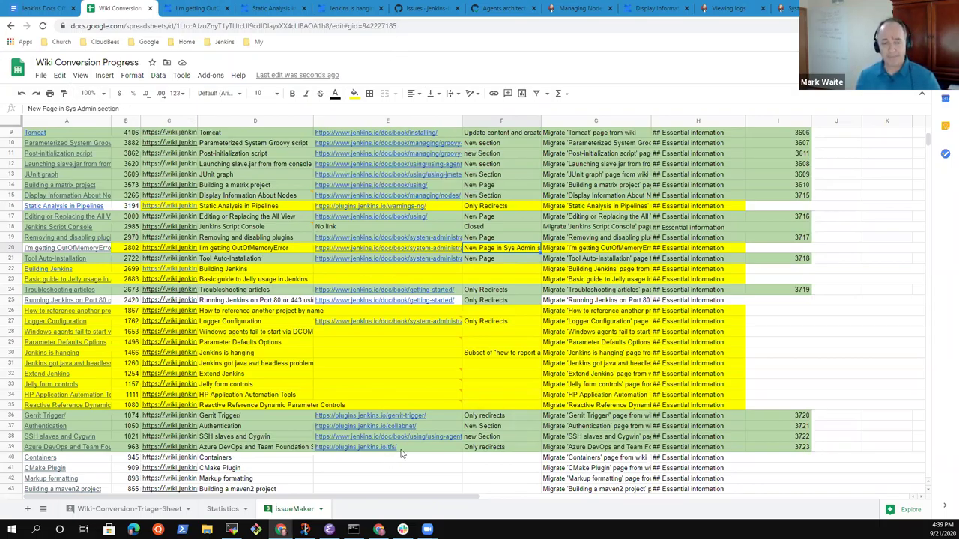
click(373, 271)
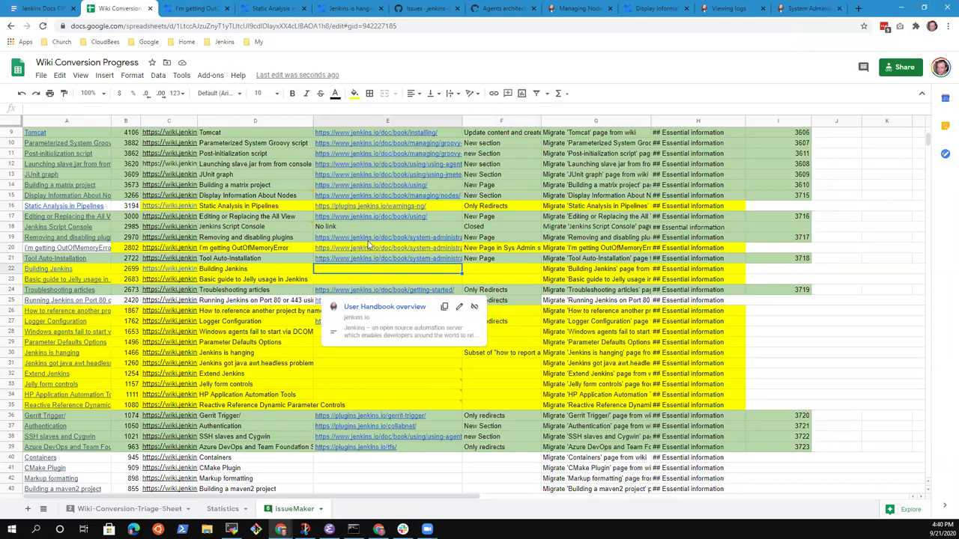
key(Left)
key(Left)
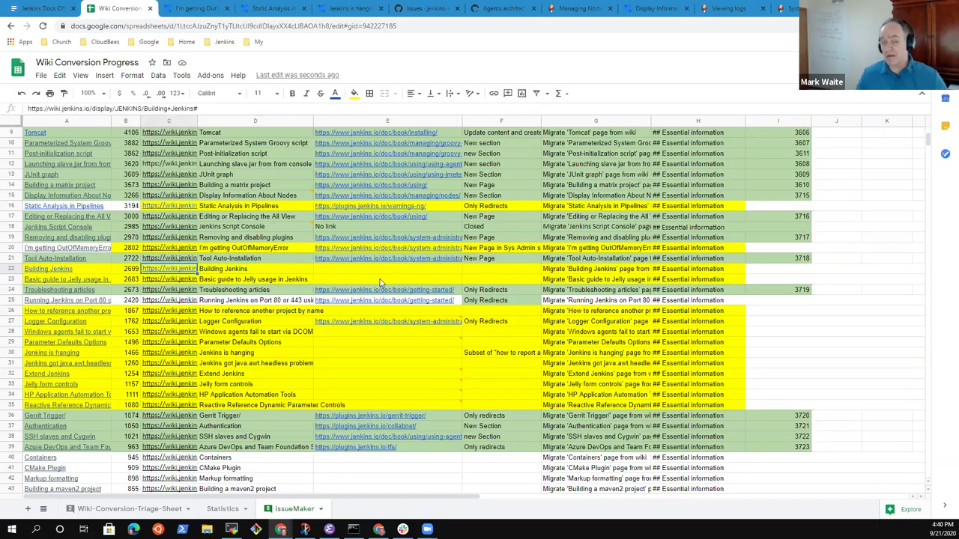
In the Jenkins Docs Office Hours document, add the bullet "Are we allowed to embed DevOps World session recordings in the docs?" before the Google Season of Docs item.
click(34, 9)
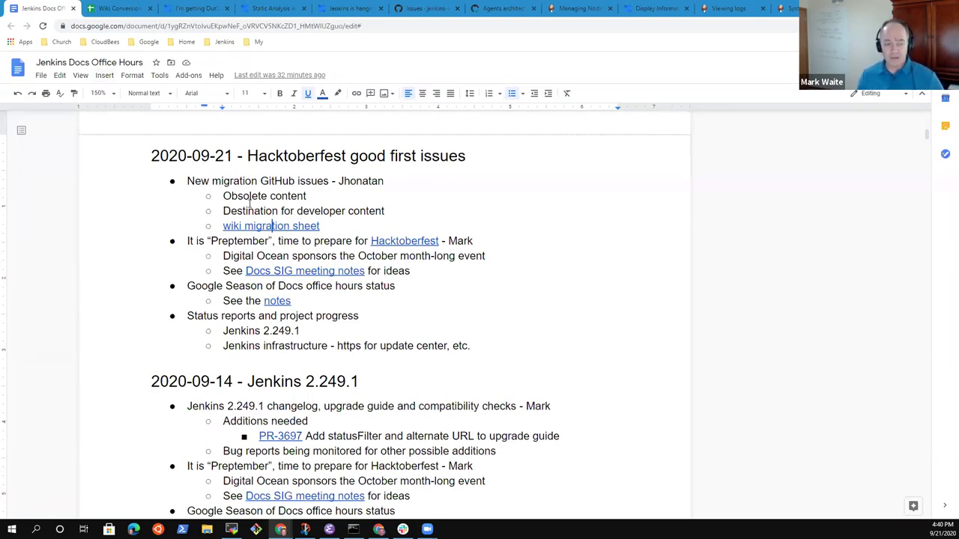
click(337, 240)
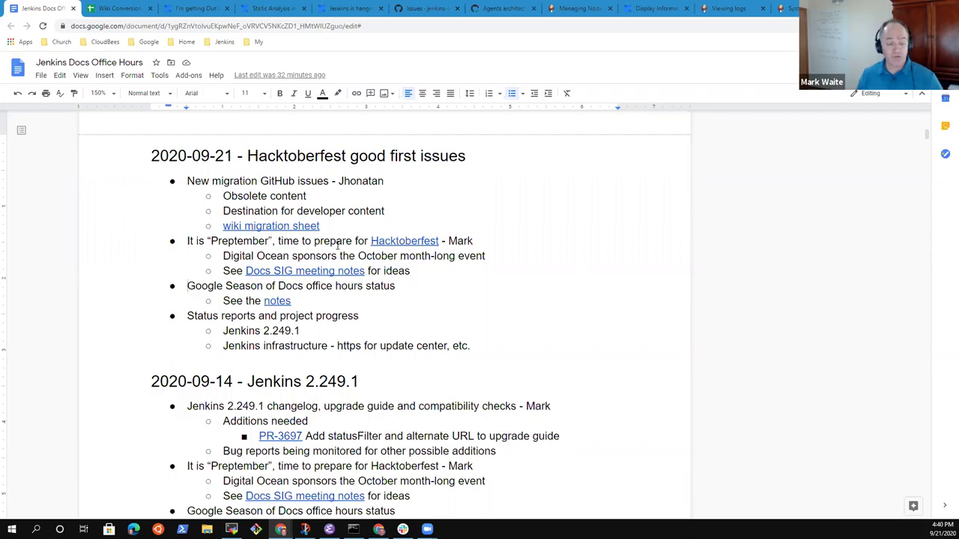
key(Return)
key(Up)
text(Are we allowed to me)
key(BackSpace)
key(BackSpace)
text(embed )
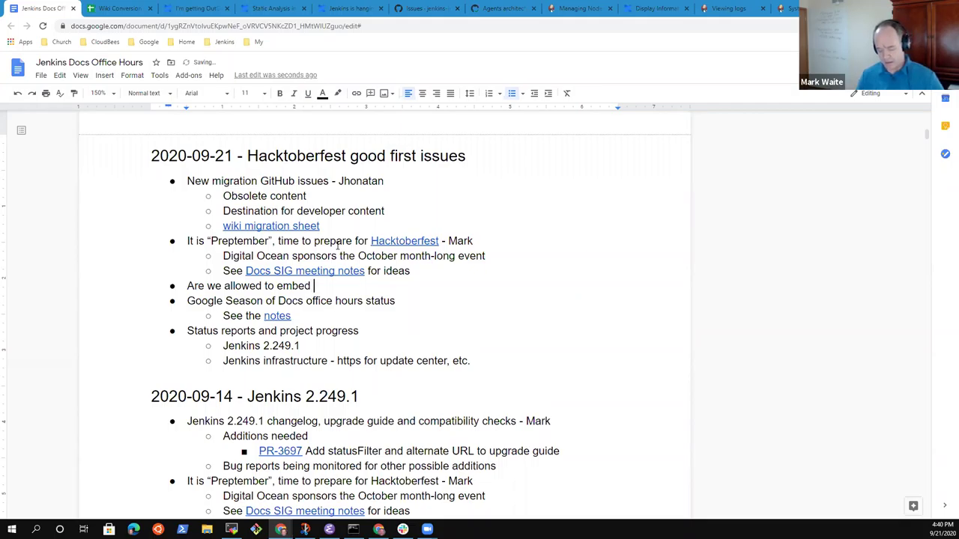
text(content)
key(ctrl+BackSpace)
text(DevOps World )
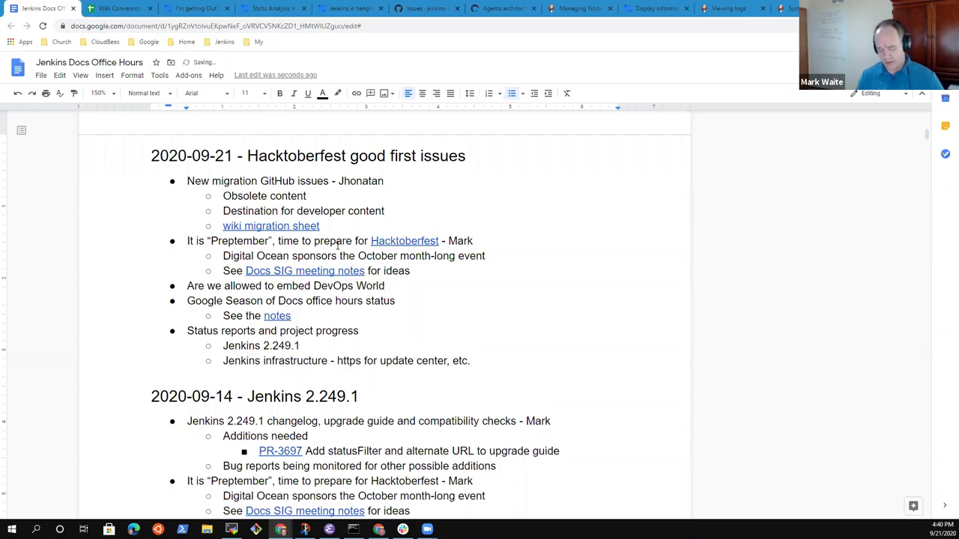
text(session re)
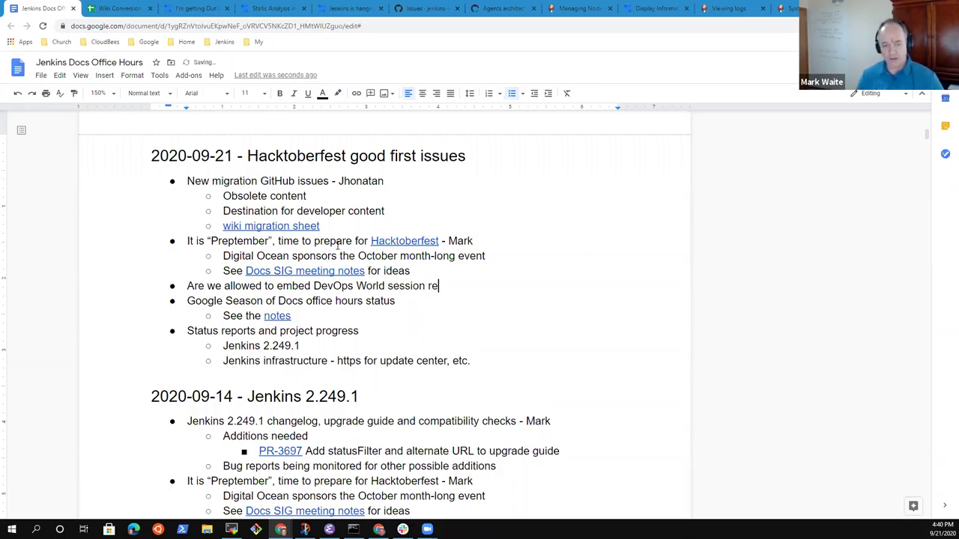
text(cordings in the d)
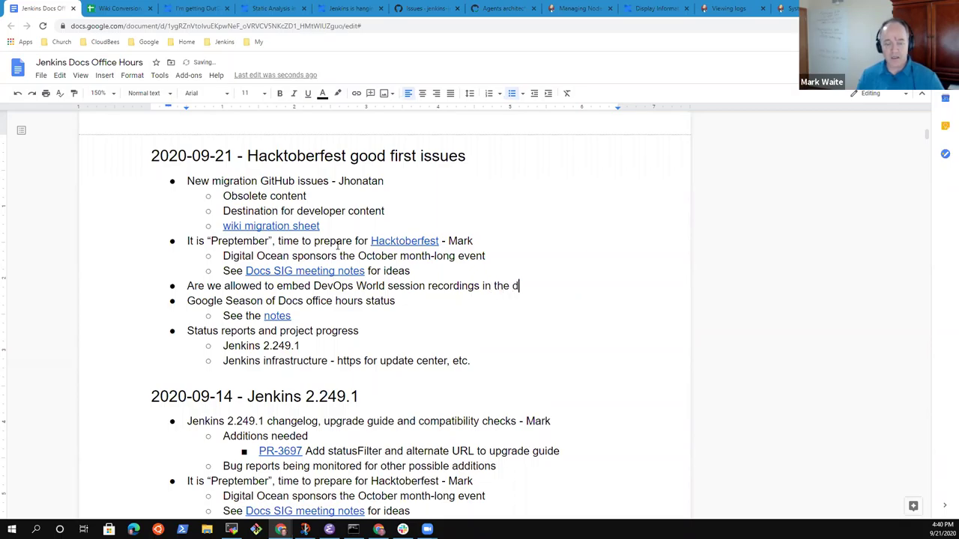
text(ocs?)
Add a sub-bullet under the DevOps World question naming the person "to check with CloudBees if allowed".
key(Return)
key(Tab)
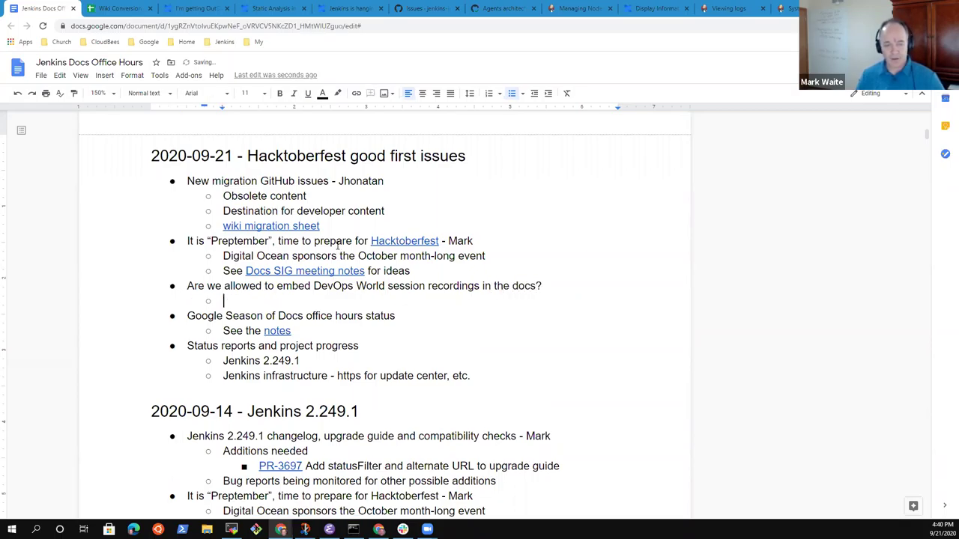
text(Mark Waite to check with)
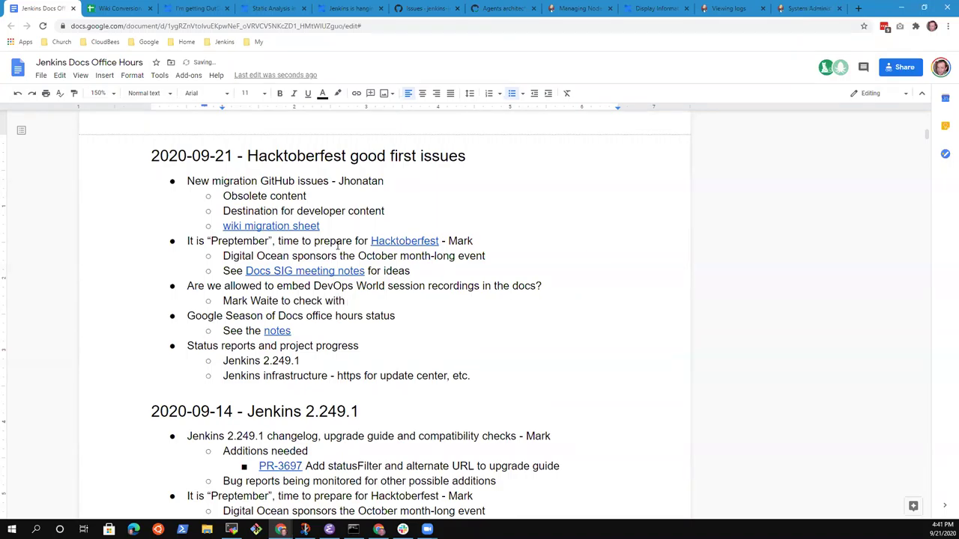
text(CloudBees if allowed)
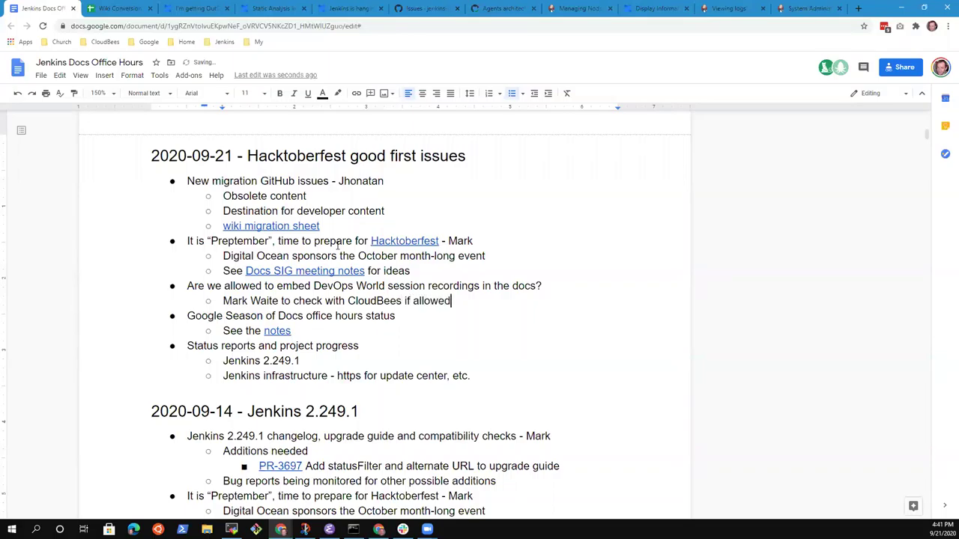
Return to the Wiki Conversion Progress spreadsheet and close every other page except the Jenkins Docs Office Hours document.
click(130, 8)
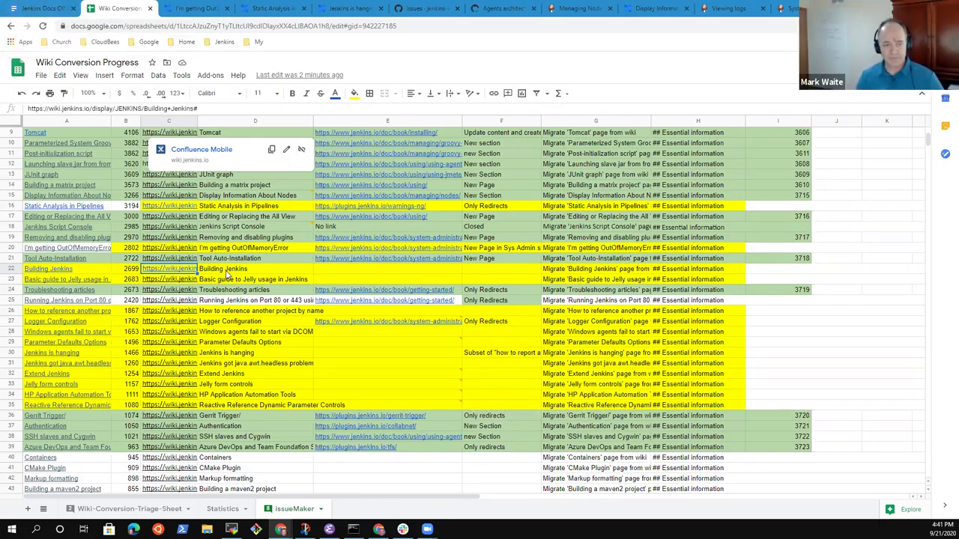
click(227, 8)
click(227, 8)
click(227, 8)
click(227, 8)
click(227, 8)
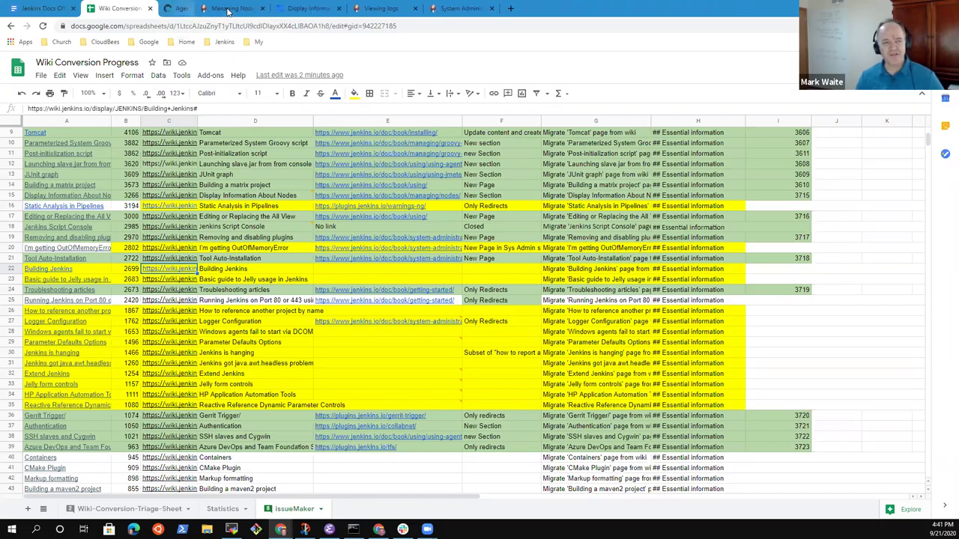
click(227, 8)
click(227, 8)
click(227, 8)
click(226, 8)
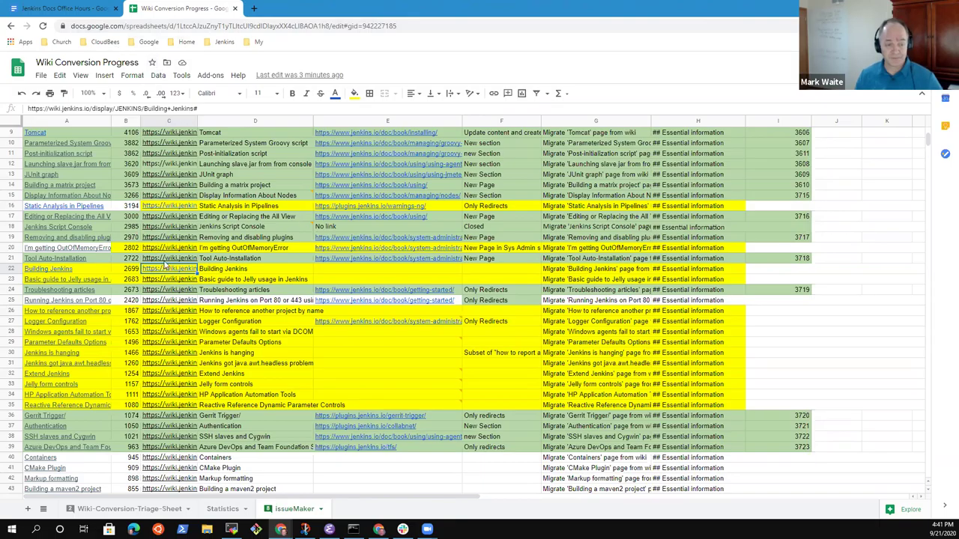
Open the wiki link in the "Building Jenkins" row, skim the page, and select the row's title cell in the spreadsheet.
mouse_move(173, 270)
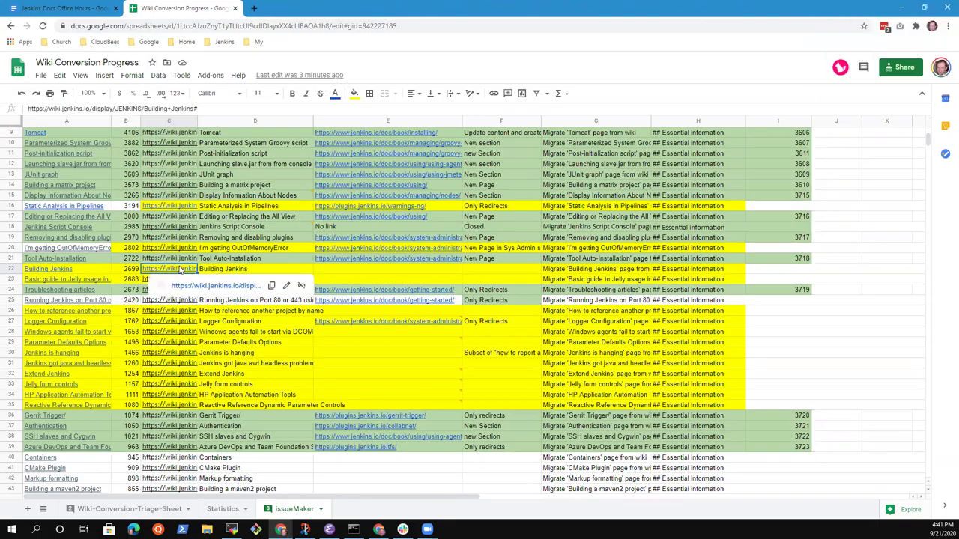
click(212, 287)
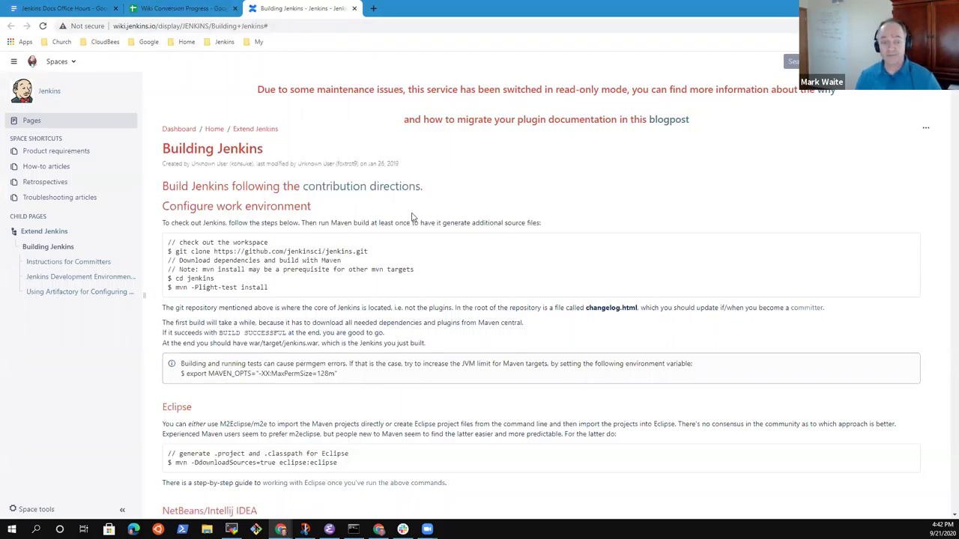
scroll(419, 217, down, 6)
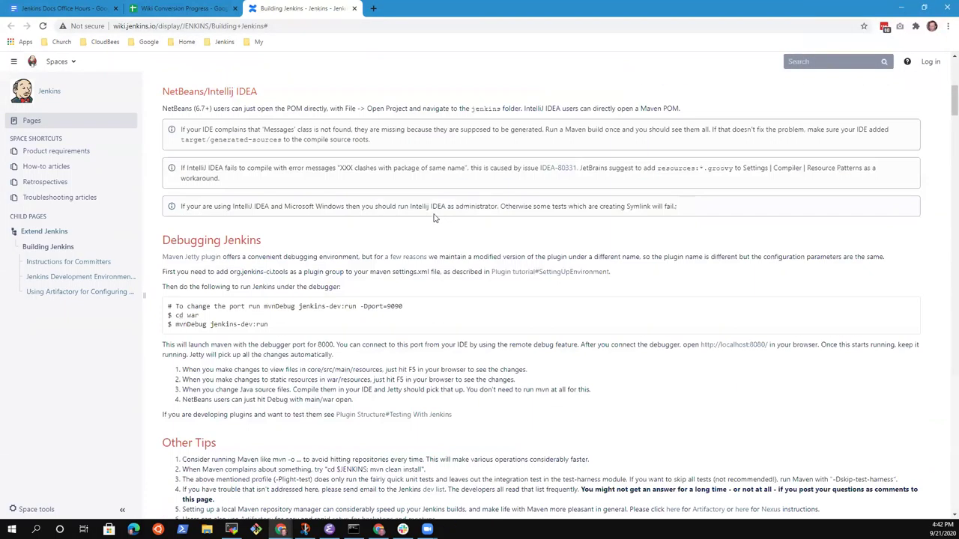
scroll(429, 211, up, 6)
click(212, 10)
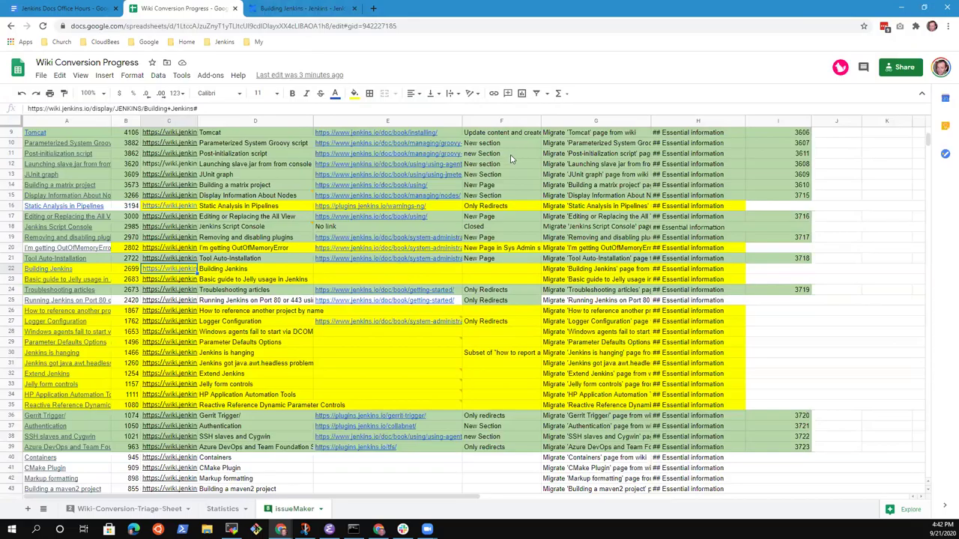
click(272, 271)
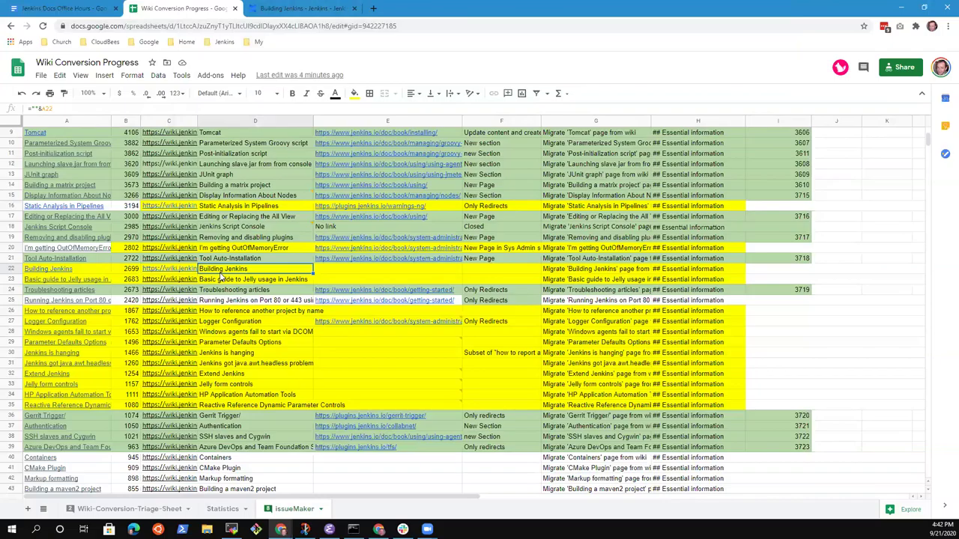
Review the Building Jenkins wiki page from its setup instructions through the Other Tips and Credits sections.
click(302, 9)
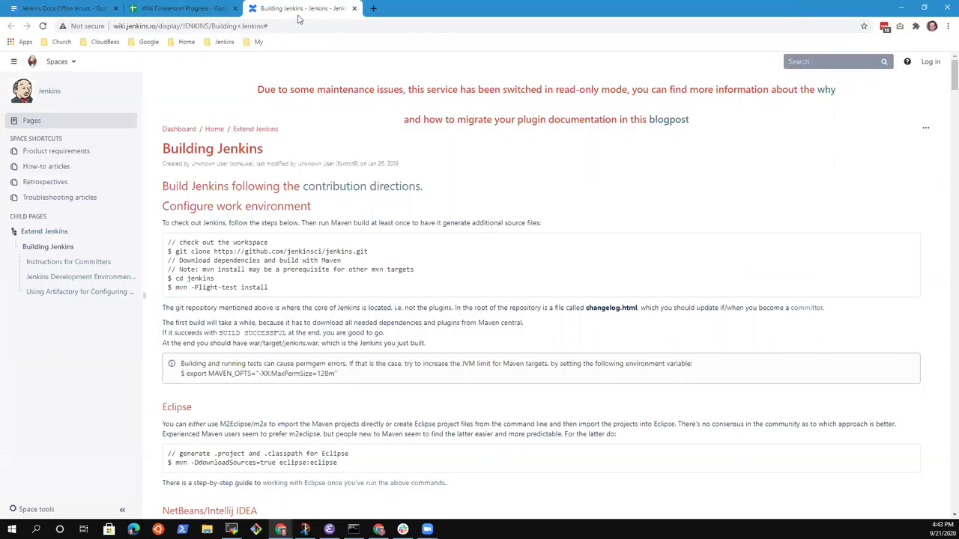
scroll(370, 82, down, 8)
scroll(379, 90, down, 3)
scroll(382, 84, up, 3)
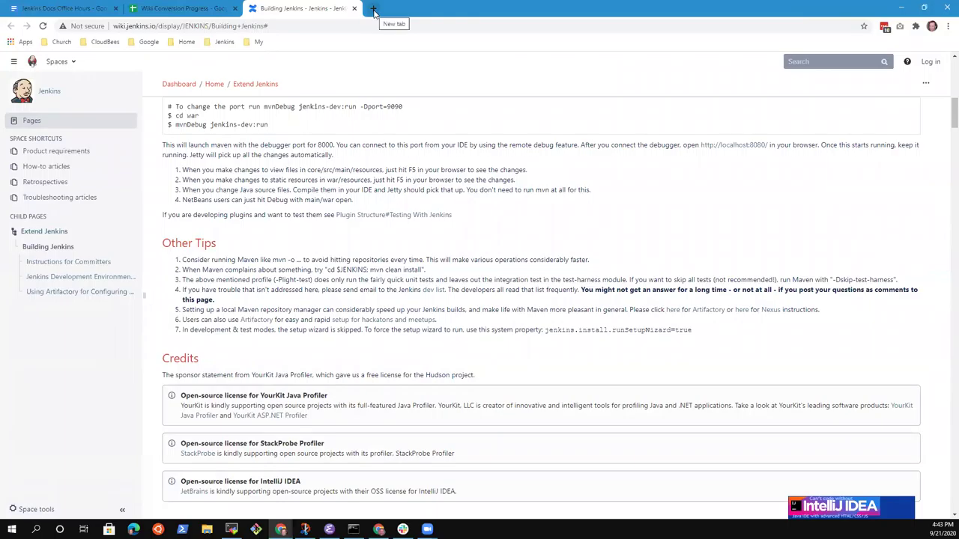
Open the Developer Guide from the jenkins.io documentation in a new browser tab.
click(373, 9)
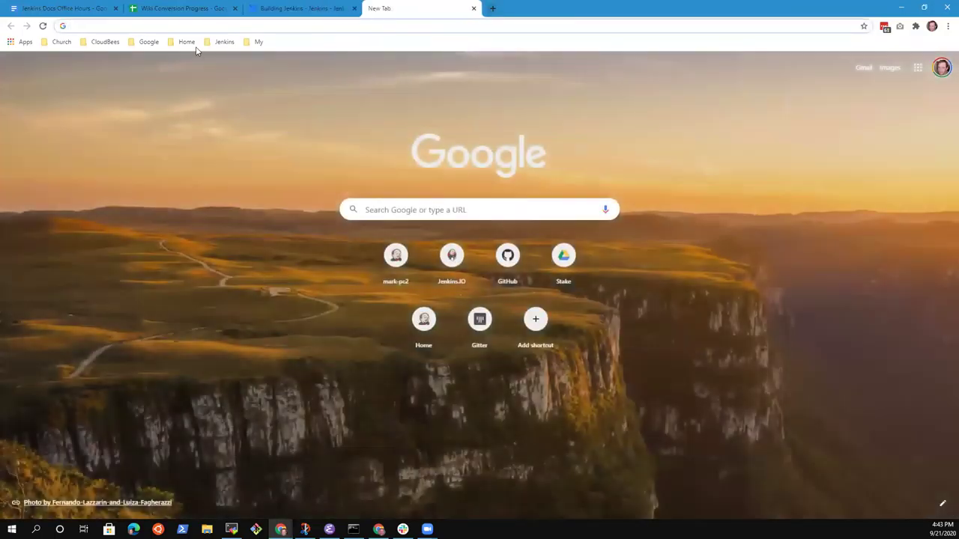
click(219, 42)
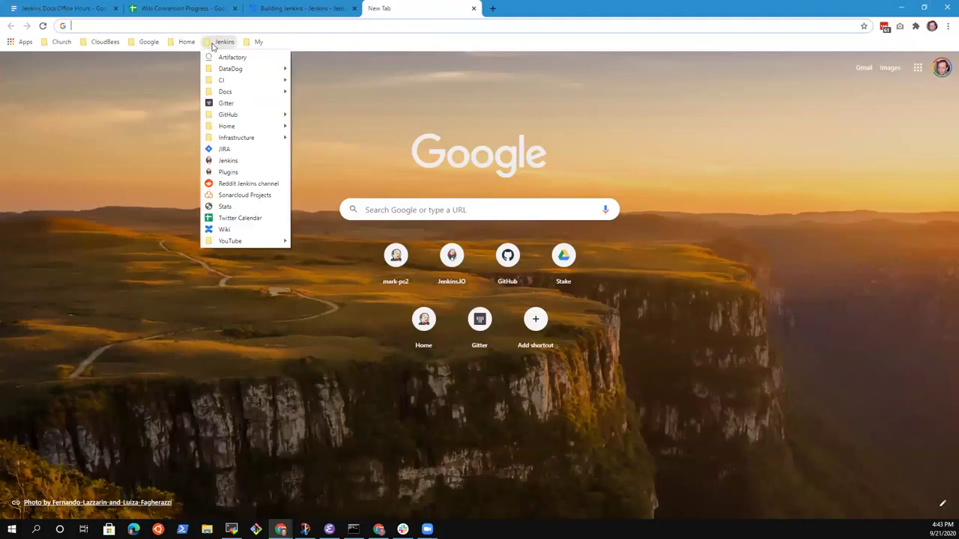
click(231, 160)
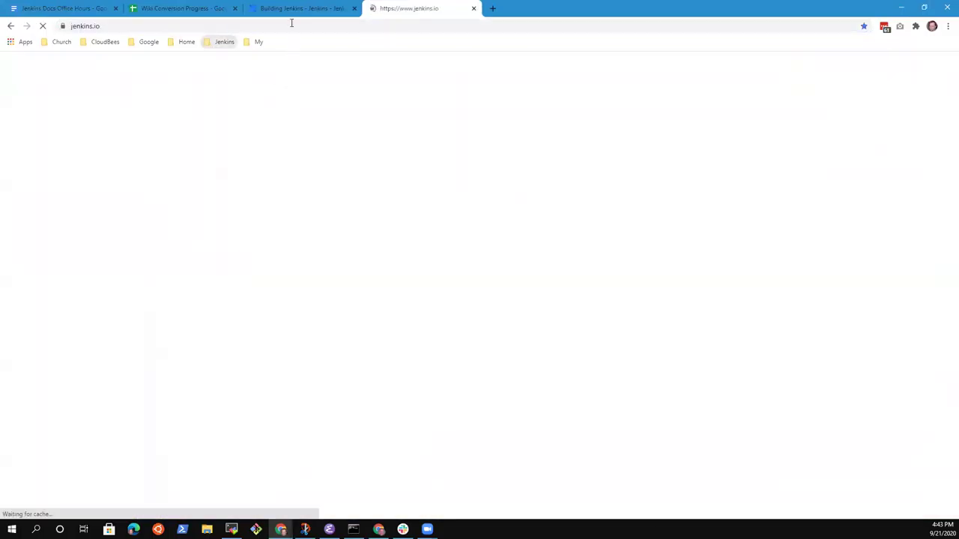
click(654, 65)
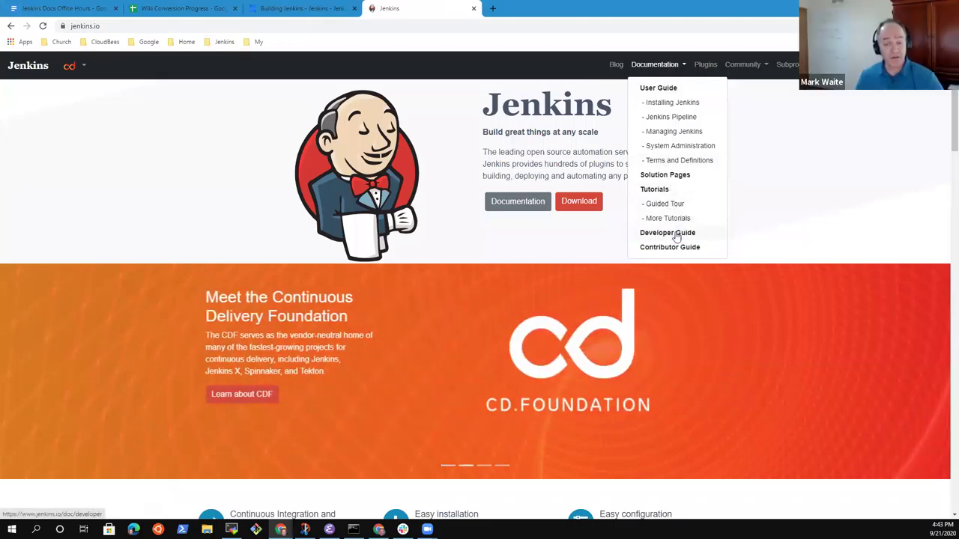
click(676, 237)
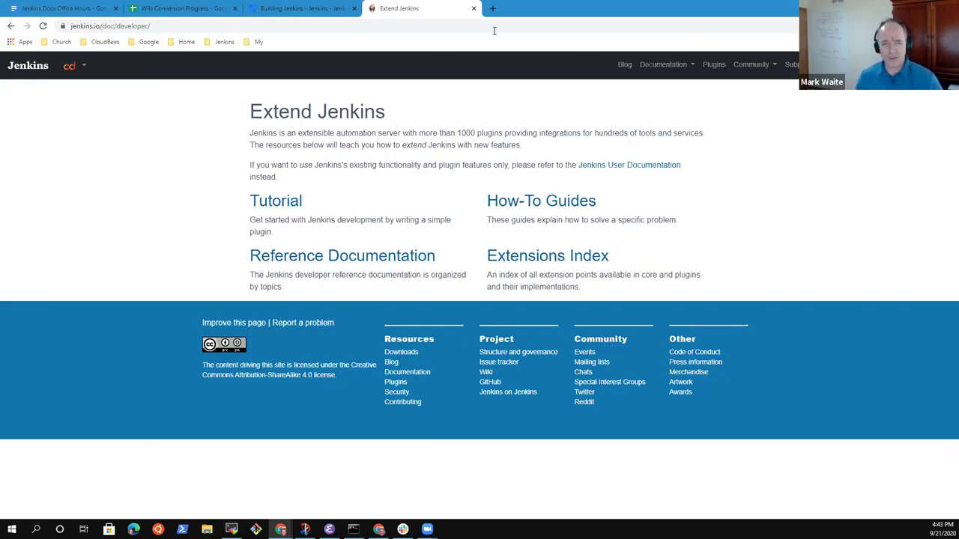
Search the web for "compiling jenkins from source", skim the results, and return to the Extend Jenkins page.
click(240, 25)
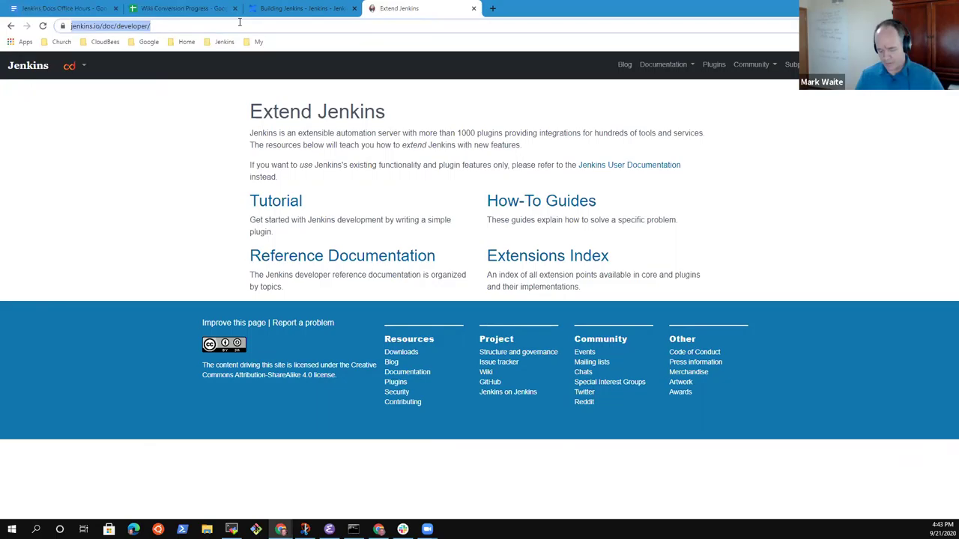
text(cupcaking)
key(Escape)
key(Escape)
text(co)
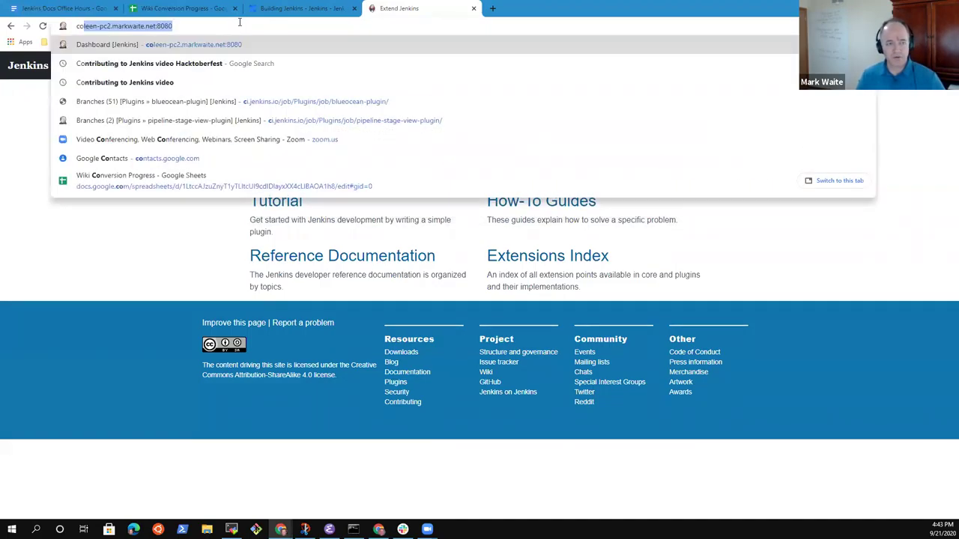
text(mpiling jenkins)
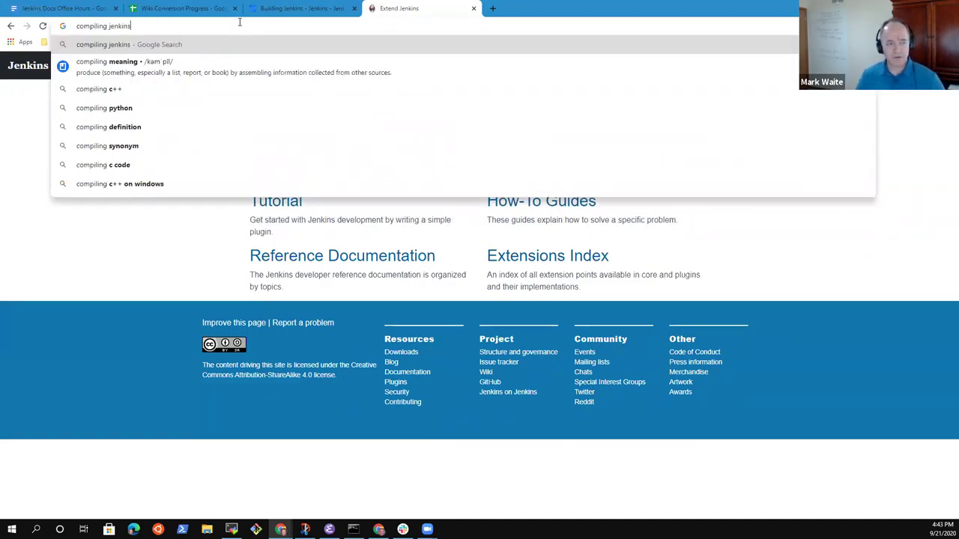
text( from source)
key(Return)
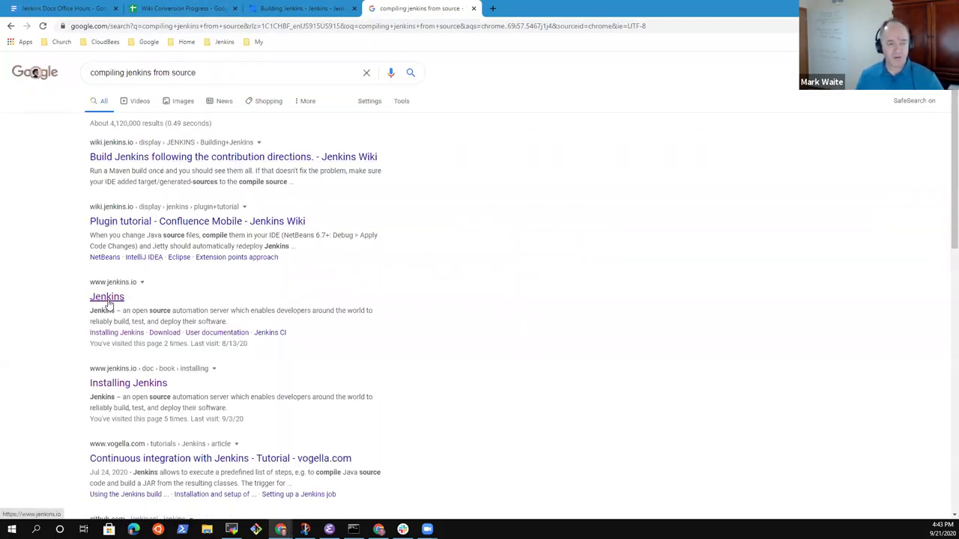
scroll(263, 382, down, 1)
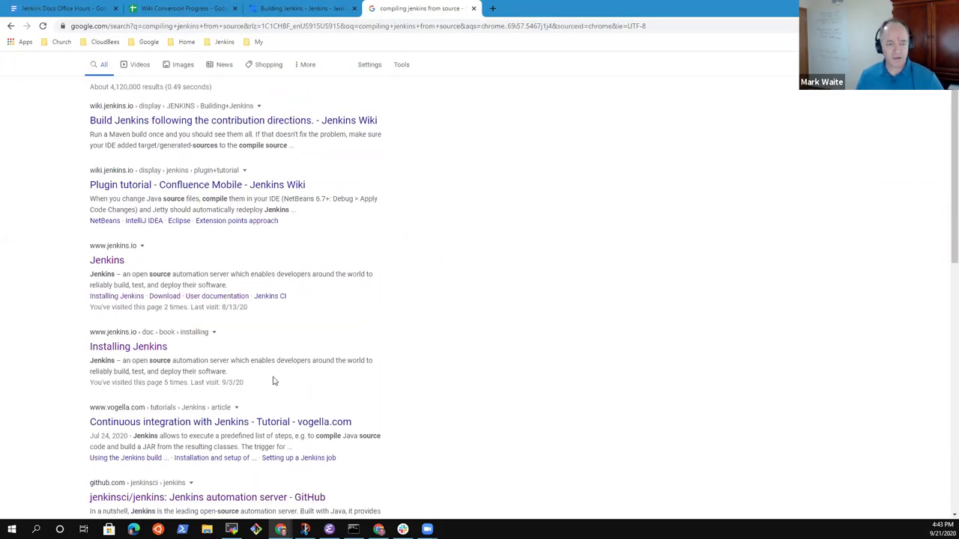
scroll(274, 381, down, 2)
scroll(271, 390, up, 5)
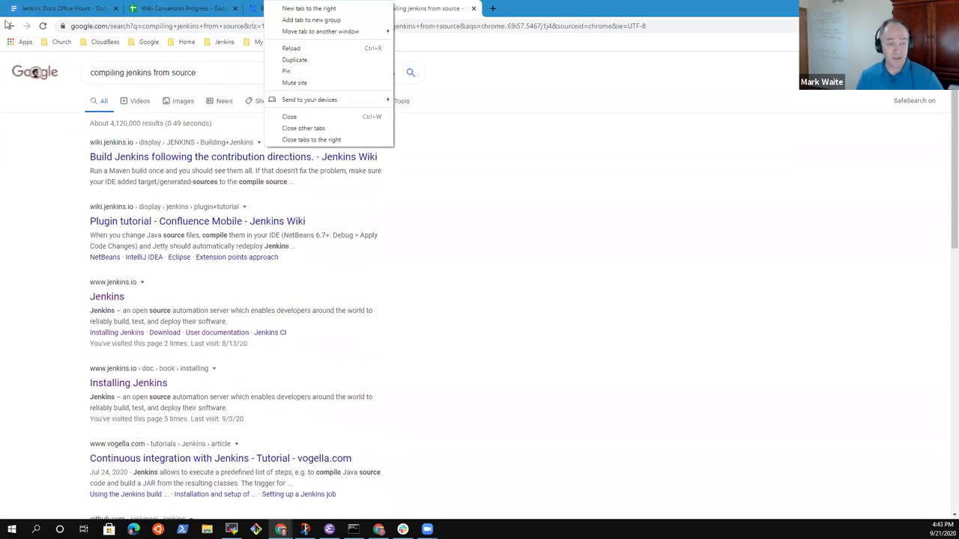
click(195, 188)
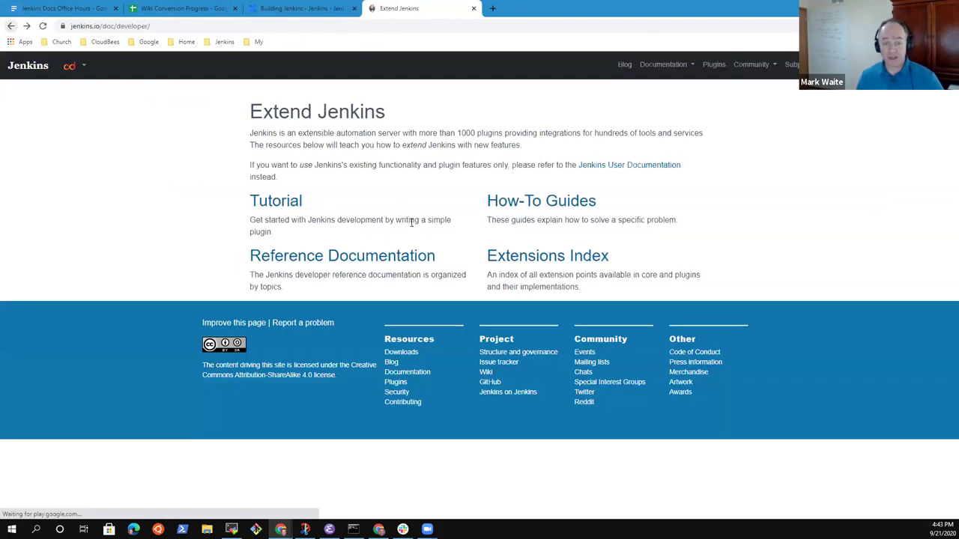
Check the developer Plugin Tutorial page, return to Extend Jenkins, and open the How-To Guides.
click(281, 209)
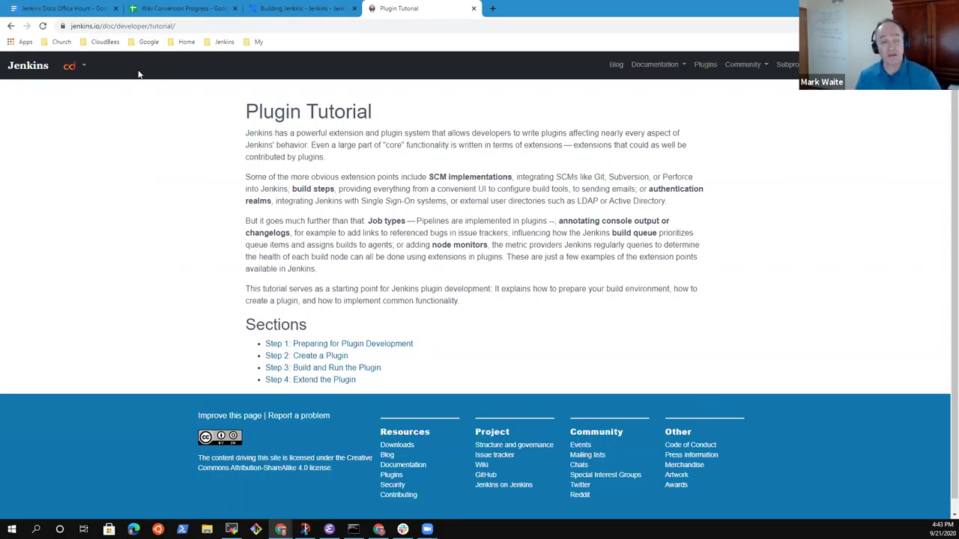
click(10, 26)
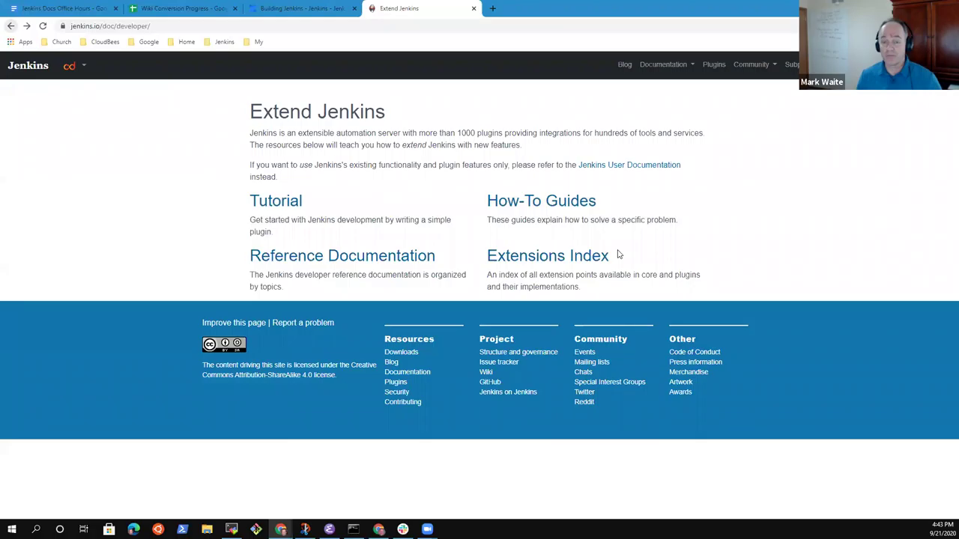
click(578, 200)
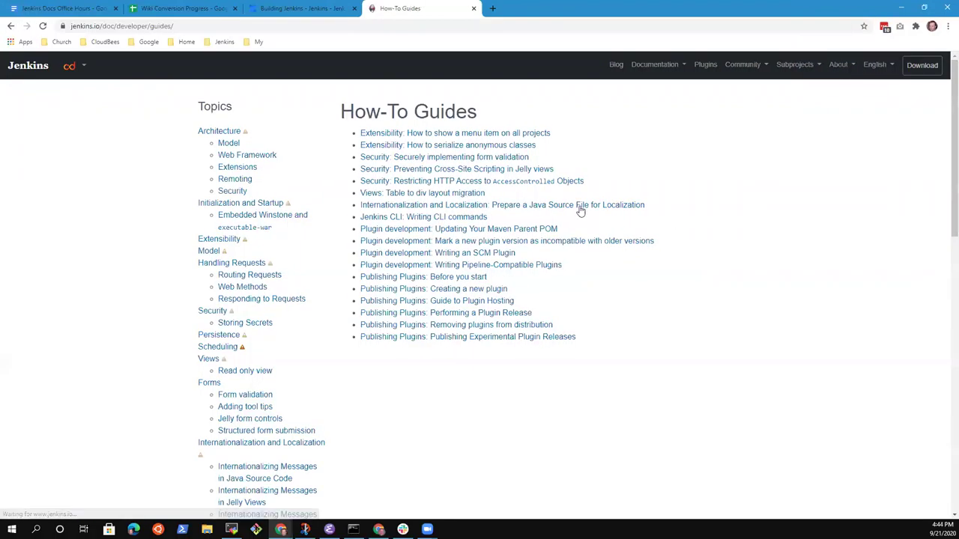